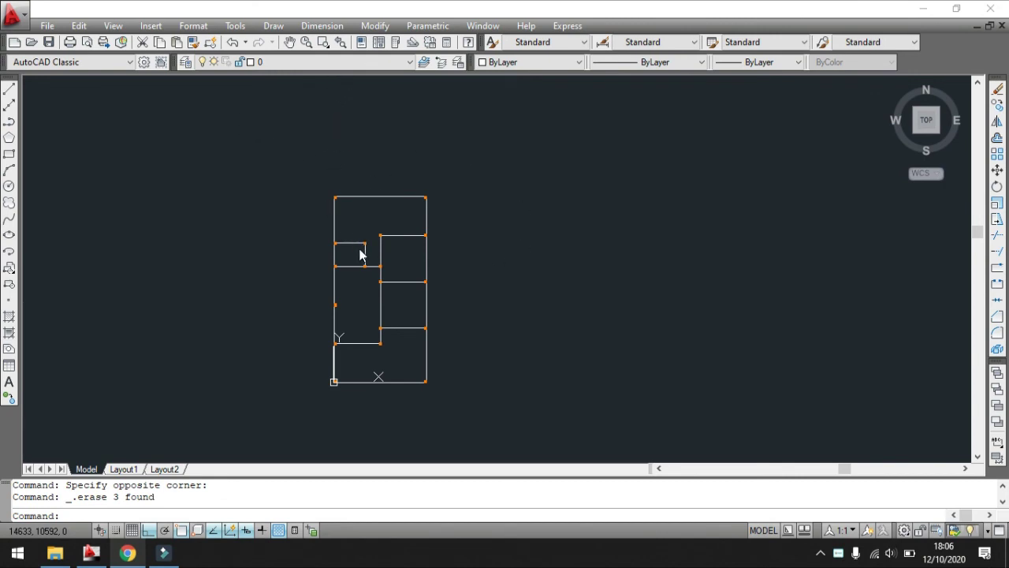
- Keep layer 0 current and pan the floor plan up and left to make room
{"action": "left_click", "coordinate": [342, 63]}
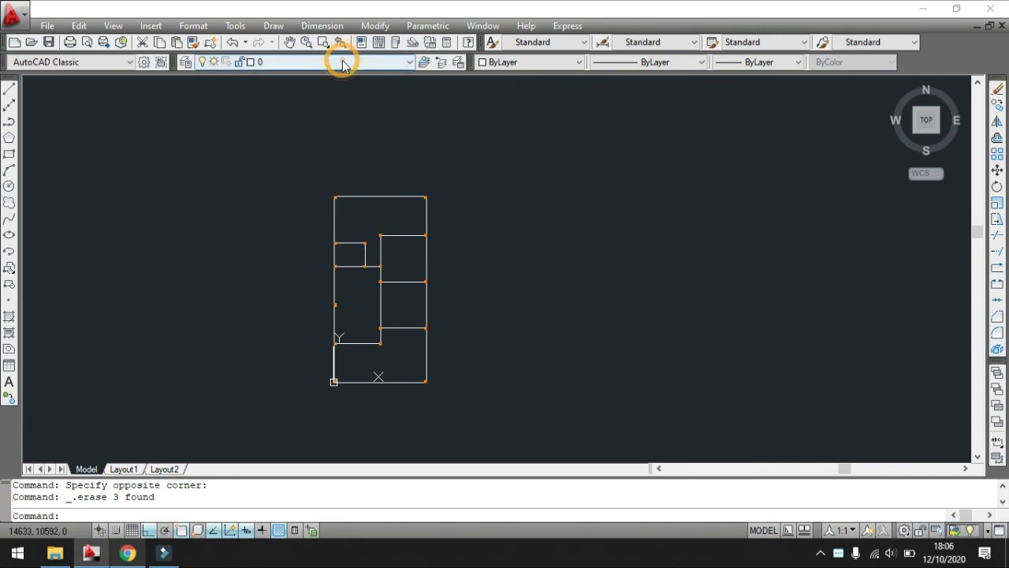
{"action": "left_click", "coordinate": [285, 62]}
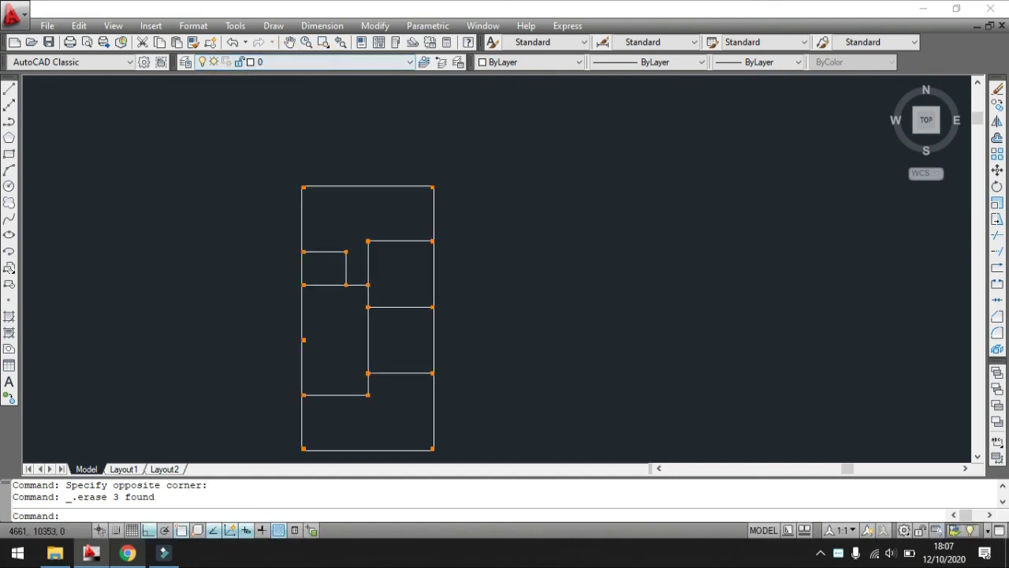
{"action": "scroll", "coordinate": [410, 216], "scroll_direction": "up", "scroll_amount": 4}
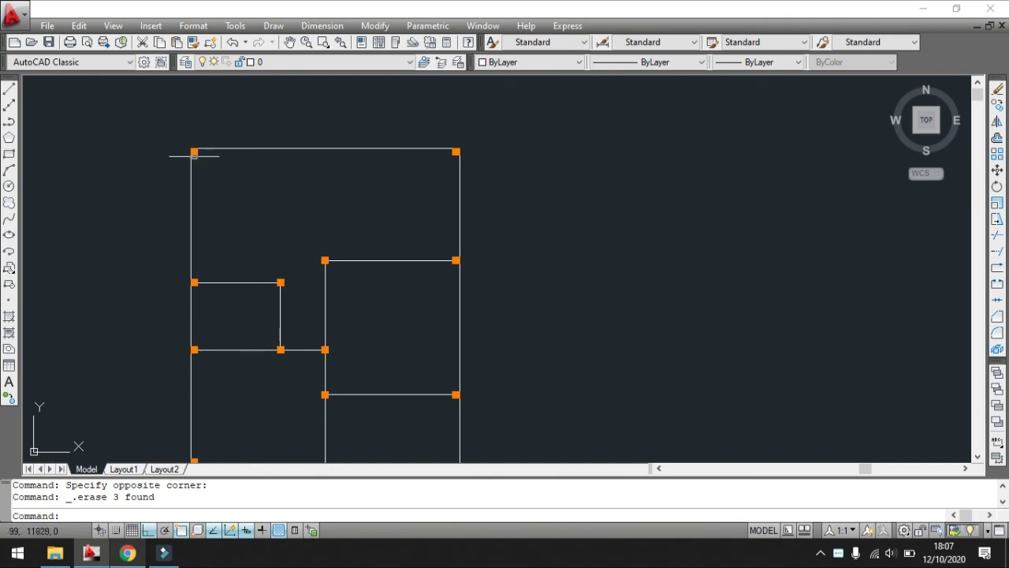
{"action": "scroll", "coordinate": [297, 174], "scroll_direction": "down", "scroll_amount": 4}
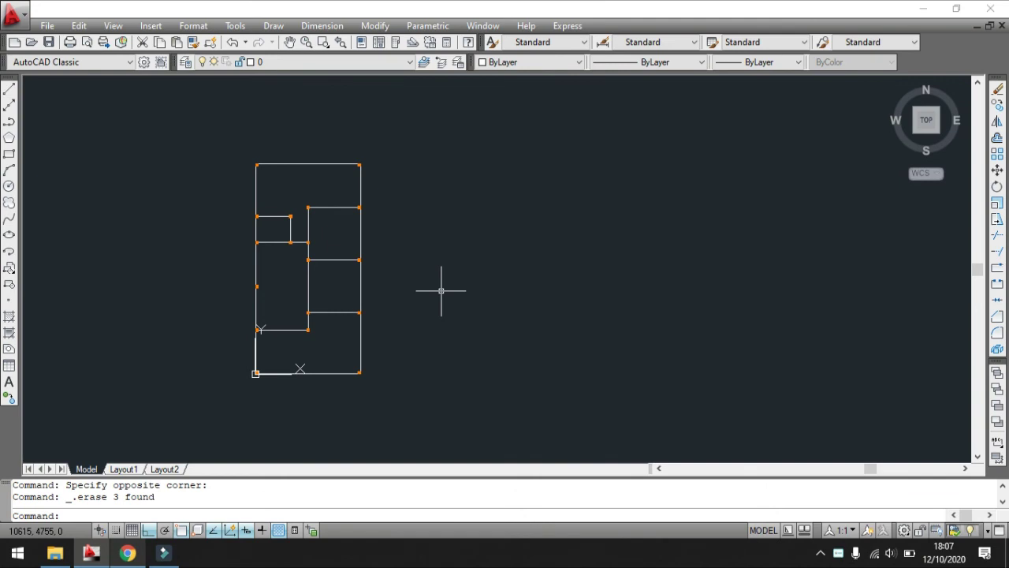
{"action": "scroll", "coordinate": [355, 172], "scroll_direction": "up", "scroll_amount": 3}
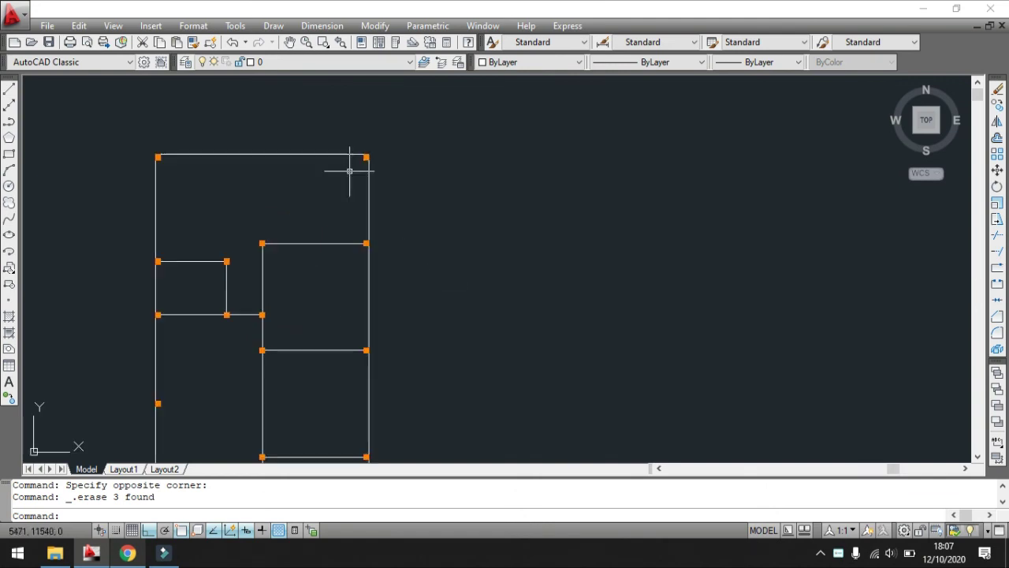
{"action": "scroll", "coordinate": [460, 263], "scroll_direction": "down", "scroll_amount": 2}
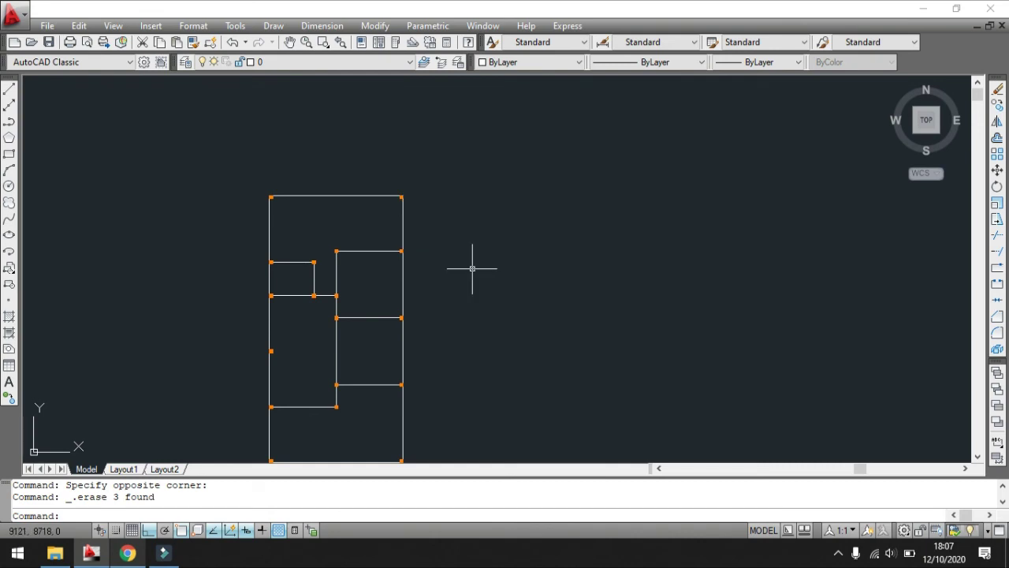
{"action": "middle_click_drag", "start_coordinate": [499, 359], "coordinate": [469, 290]}
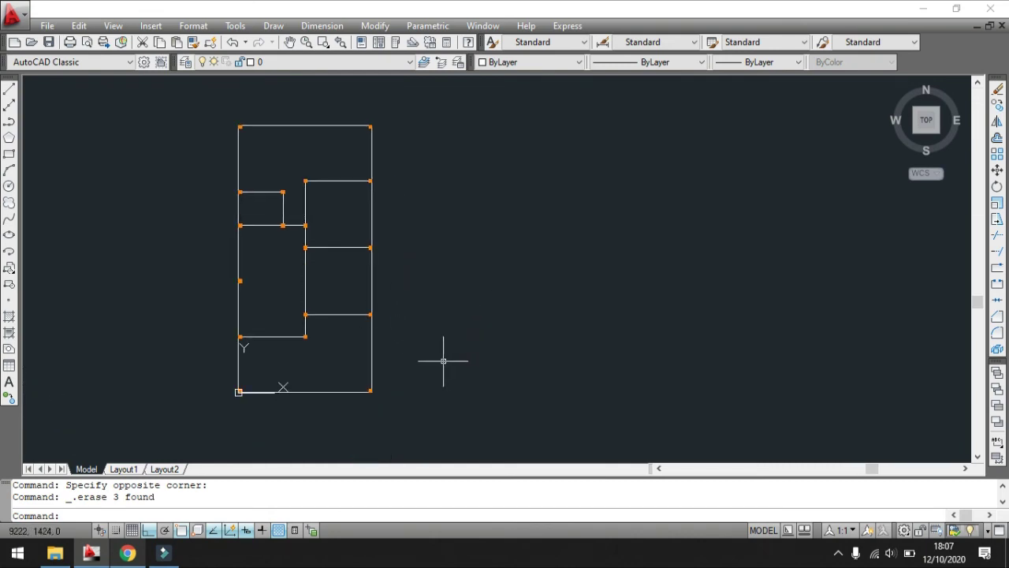
- Draw a 60 by 150 rectangle beside the plan and centre it in view
{"action": "type", "text": "rec"}
{"action": "key", "text": "Return"}
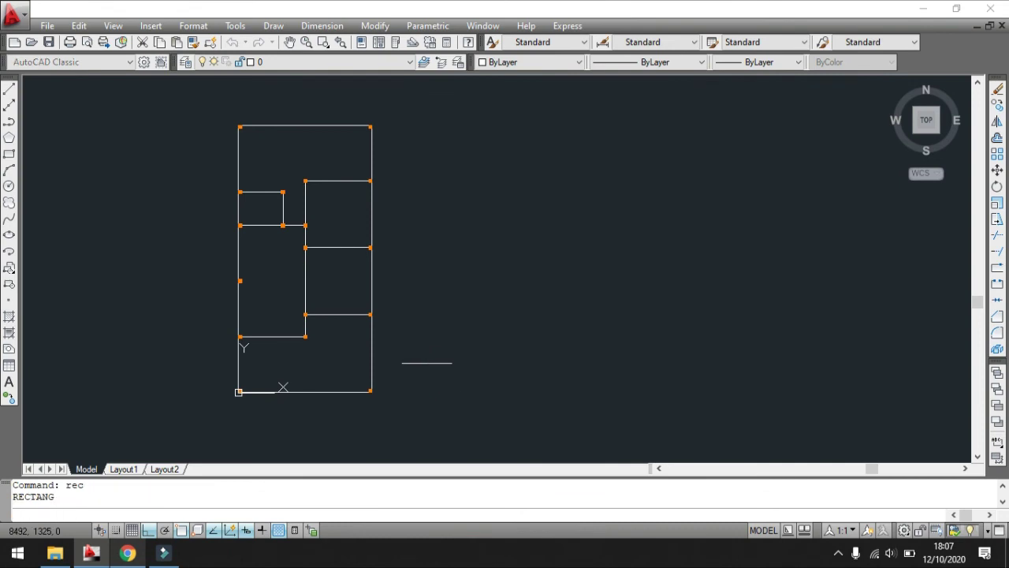
{"action": "scroll", "coordinate": [427, 362], "scroll_direction": "up", "scroll_amount": 2}
{"action": "scroll", "coordinate": [439, 349], "scroll_direction": "up", "scroll_amount": 3}
{"action": "left_click", "coordinate": [316, 251]}
{"action": "type", "text": "6"}
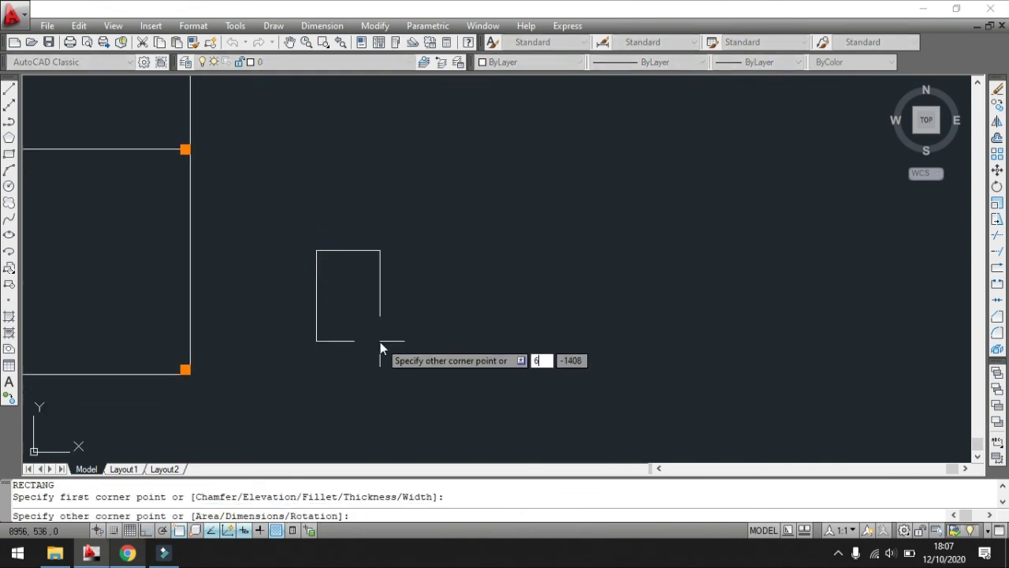
{"action": "type", "text": "0"}
{"action": "key", "text": "Tab"}
{"action": "type", "text": "1"}
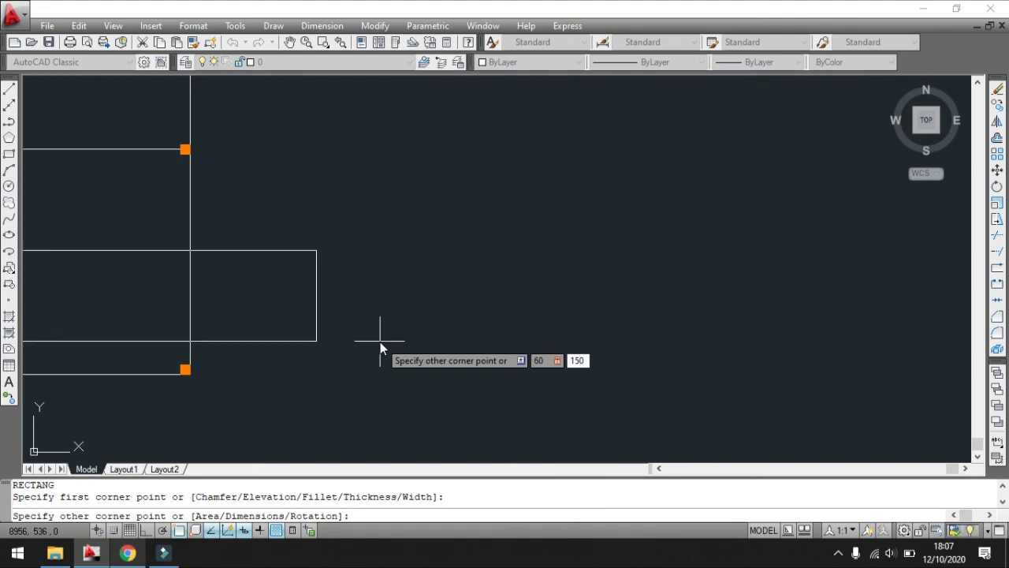
{"action": "key", "text": "Return"}
{"action": "scroll", "coordinate": [316, 236], "scroll_direction": "up", "scroll_amount": 3}
{"action": "middle_click_drag", "start_coordinate": [409, 252], "coordinate": [457, 302]}
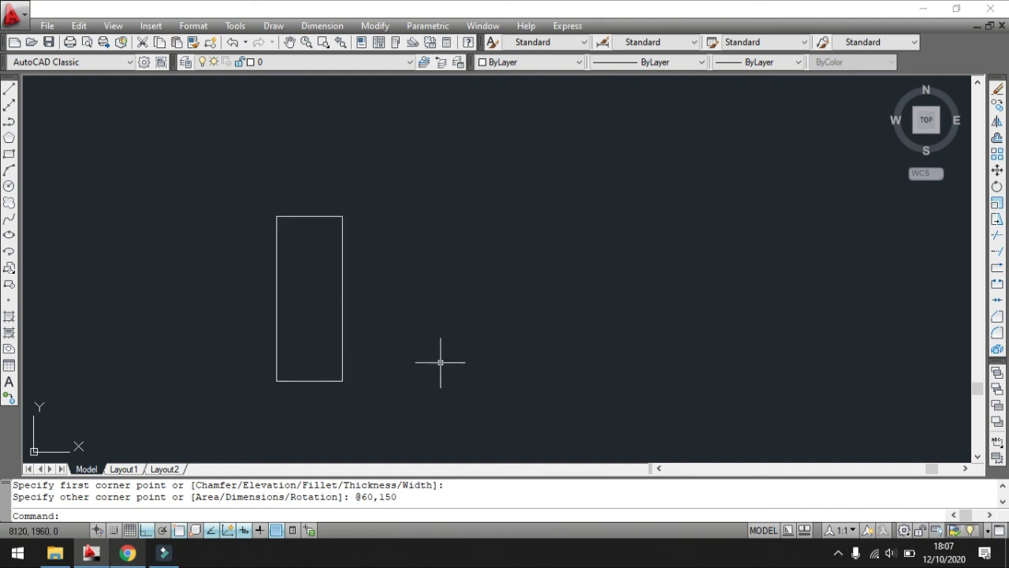
- Draw a 1200-unit horizontal line rightward from the rectangle's bottom-right corner
{"action": "type", "text": "l"}
{"action": "key", "text": "Return"}
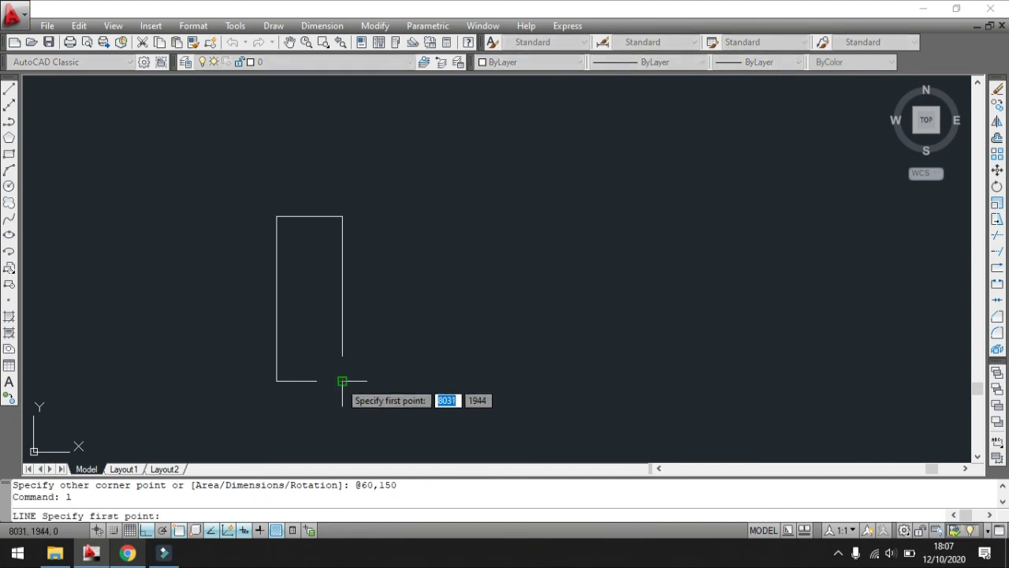
{"action": "left_click", "coordinate": [341, 381]}
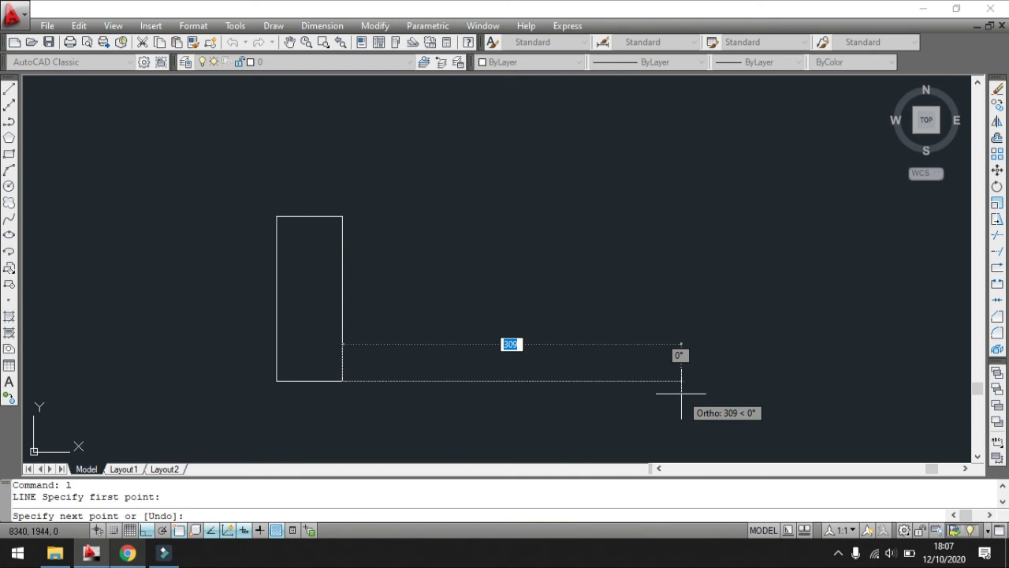
{"action": "type", "text": "1200"}
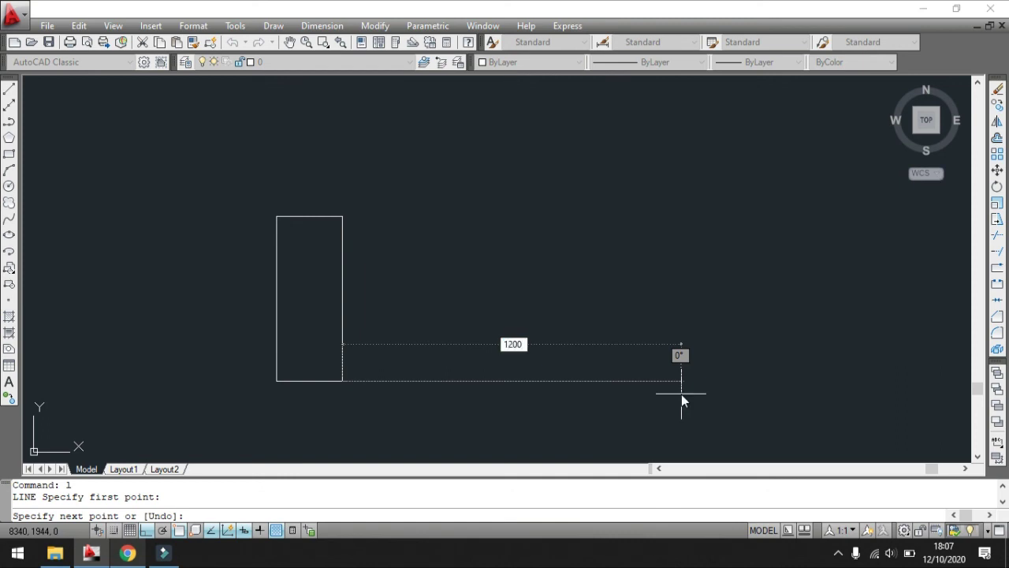
{"action": "key", "text": "Return"}
{"action": "key", "text": "Escape"}
{"action": "key", "text": "Escape"}
- Zoom the view and window-select the small door-leaf rectangle
{"action": "scroll", "coordinate": [424, 270], "scroll_direction": "down", "scroll_amount": 4}
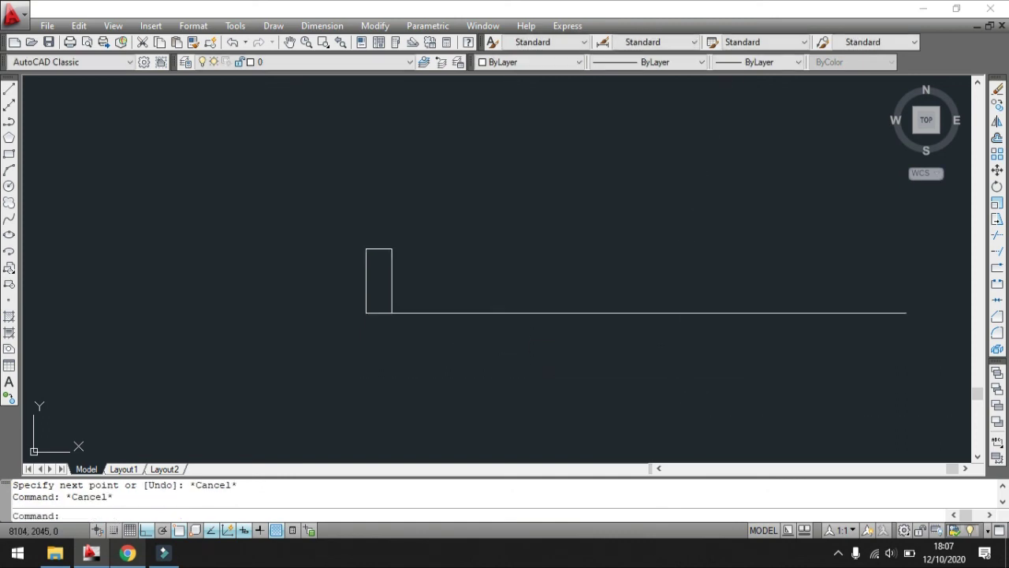
{"action": "scroll", "coordinate": [434, 272], "scroll_direction": "down", "scroll_amount": 4}
{"action": "scroll", "coordinate": [450, 275], "scroll_direction": "up", "scroll_amount": 3}
{"action": "scroll", "coordinate": [415, 286], "scroll_direction": "up", "scroll_amount": 2}
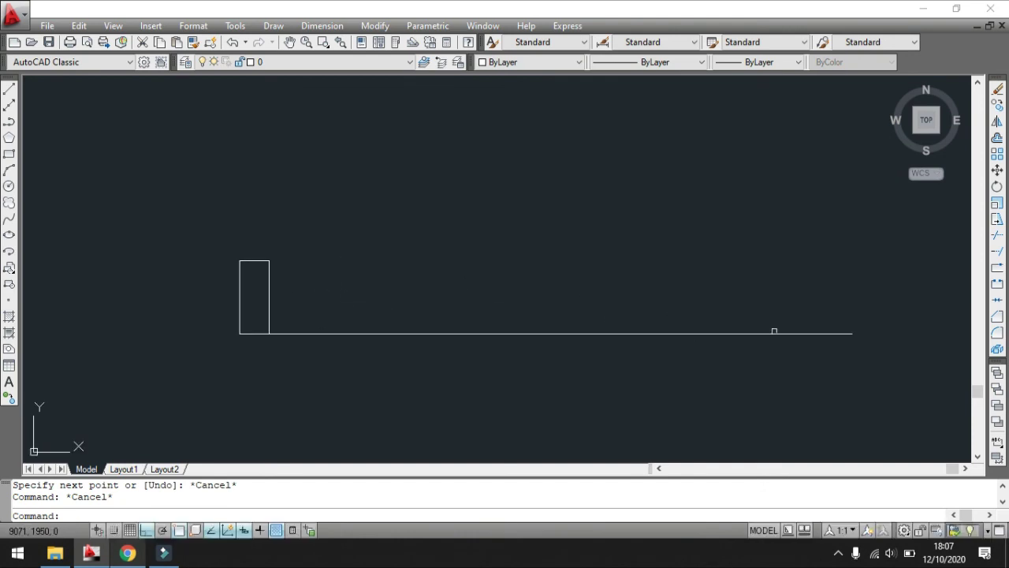
{"action": "left_click", "coordinate": [324, 289]}
{"action": "left_click", "coordinate": [177, 231]}
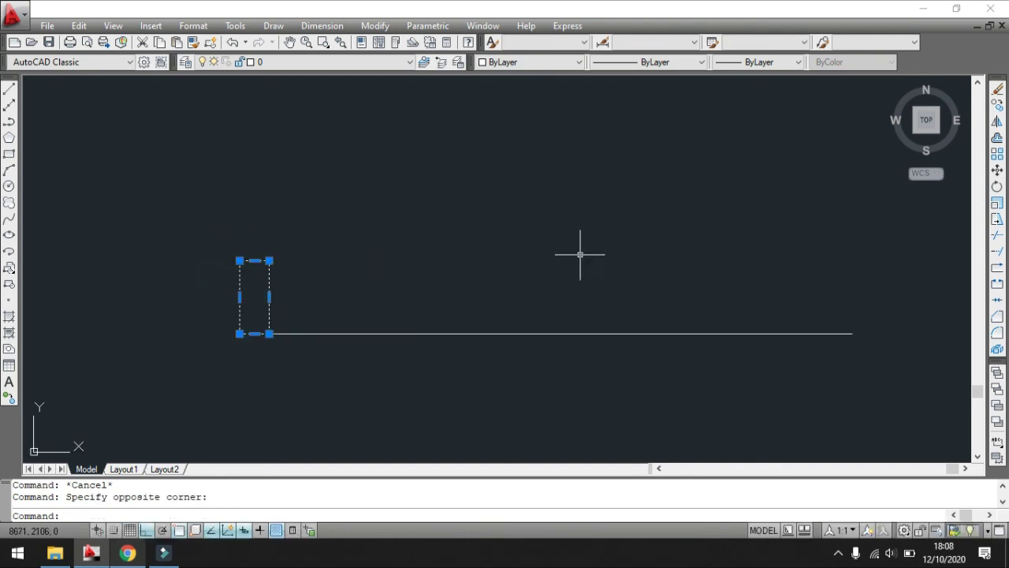
- Mirror the rectangle about a vertical axis through the line's midpoint, keeping the original
{"action": "type", "text": "mi"}
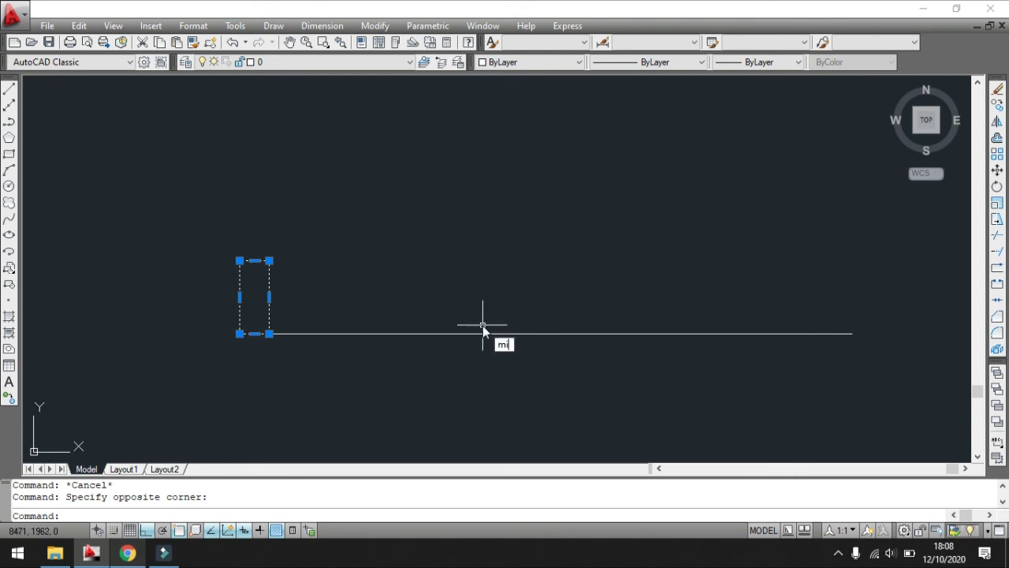
{"action": "key", "text": "Return"}
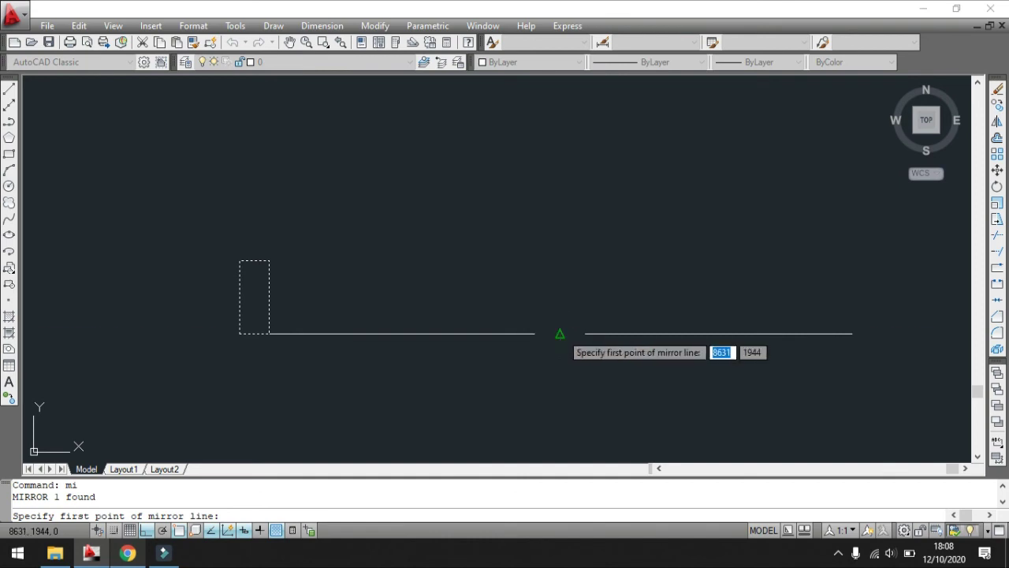
{"action": "left_click", "coordinate": [560, 333]}
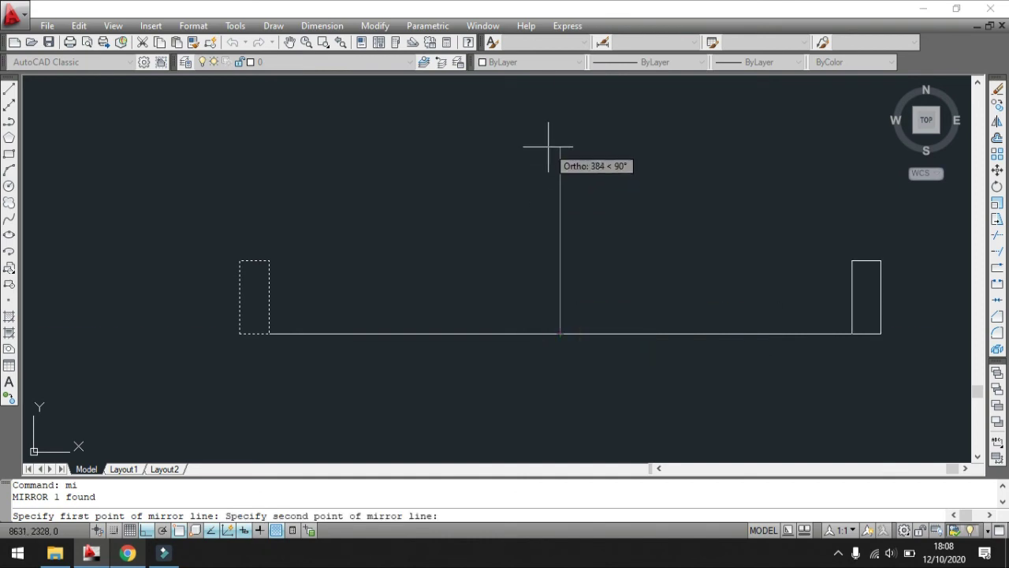
{"action": "left_click", "coordinate": [548, 146]}
{"action": "key", "text": "Return"}
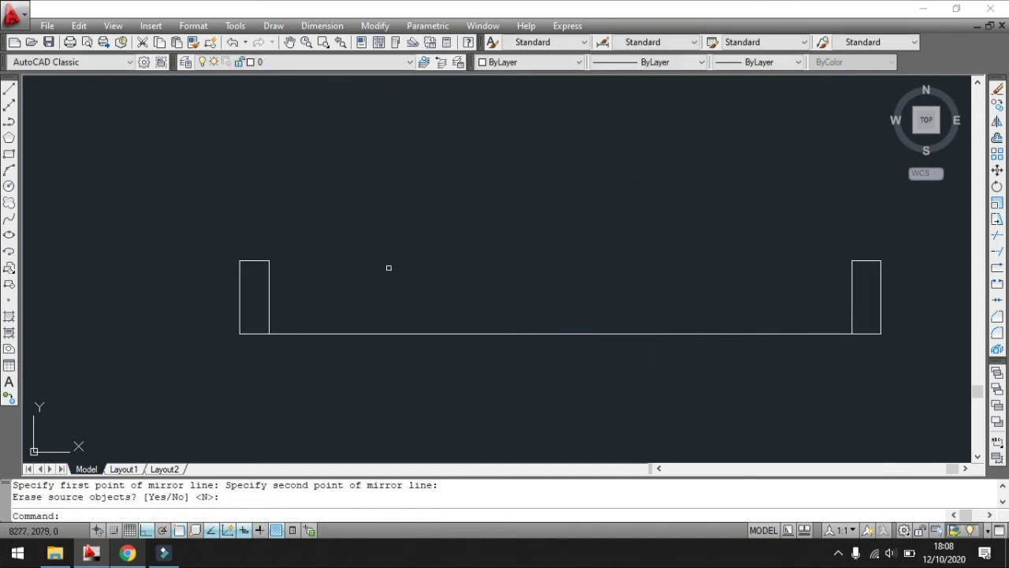
{"action": "middle_click_drag", "start_coordinate": [368, 235], "coordinate": [360, 256]}
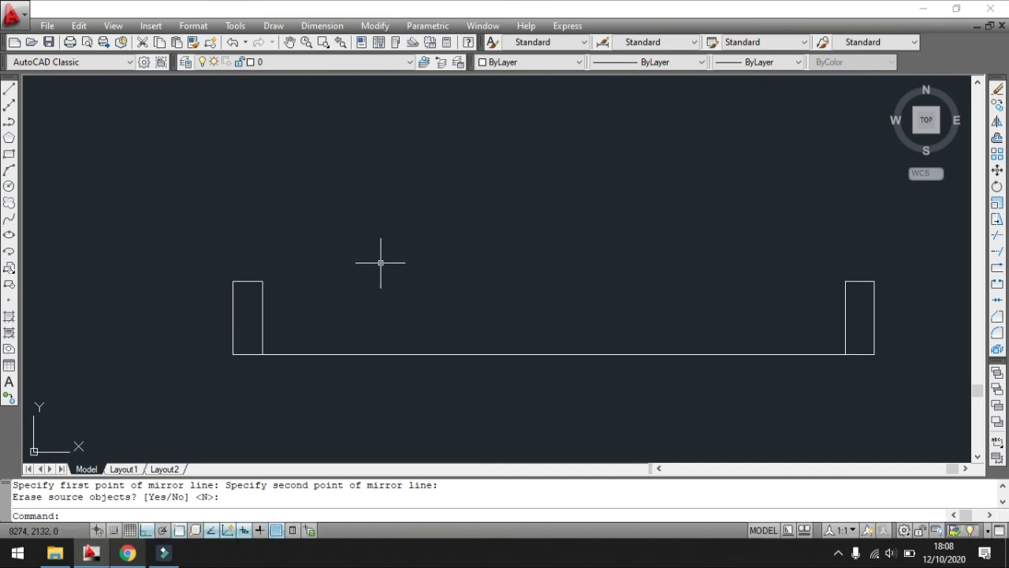
{"action": "middle_click_drag", "start_coordinate": [381, 263], "coordinate": [383, 288]}
- Draw a slender 30 by 600 rectangle above the line as the door leaf
{"action": "type", "text": "rec"}
{"action": "key", "text": "Return"}
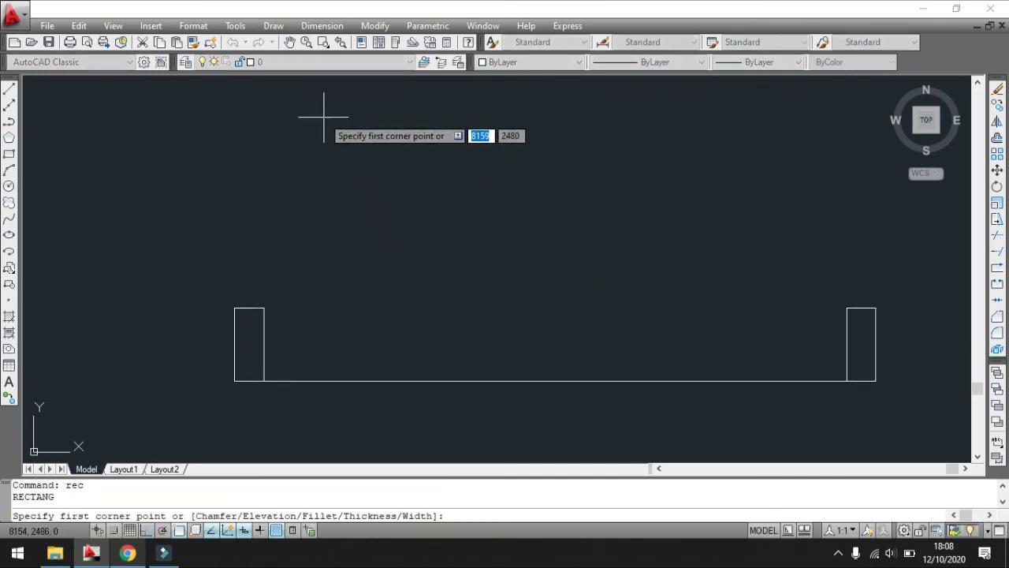
{"action": "left_click", "coordinate": [323, 116]}
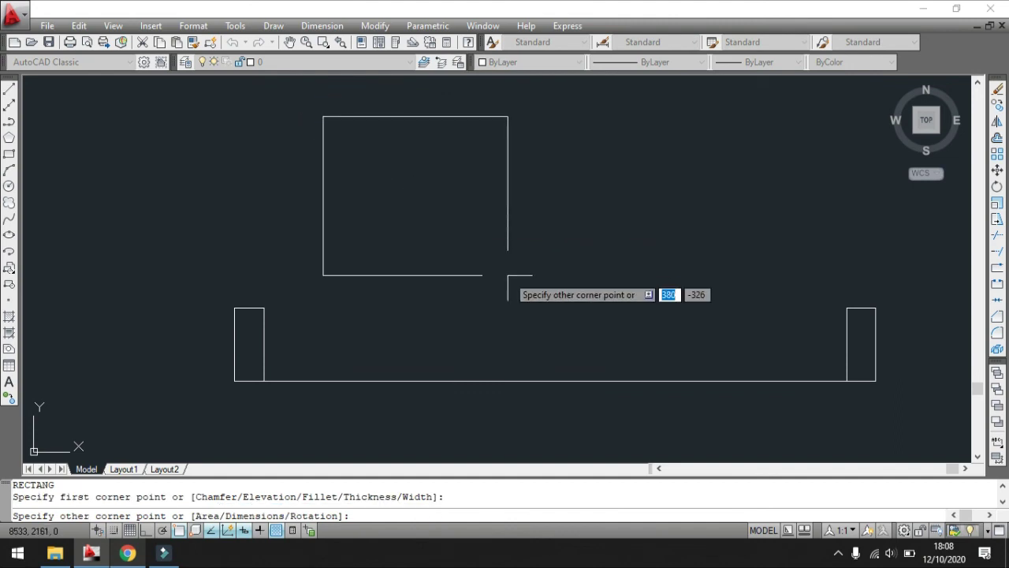
{"action": "type", "text": "30"}
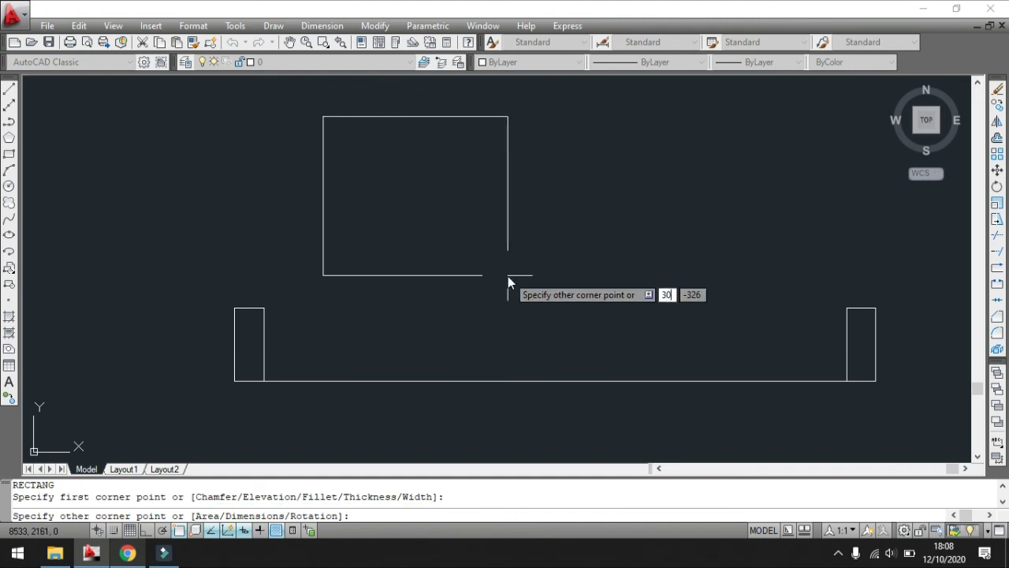
{"action": "key", "text": "Tab"}
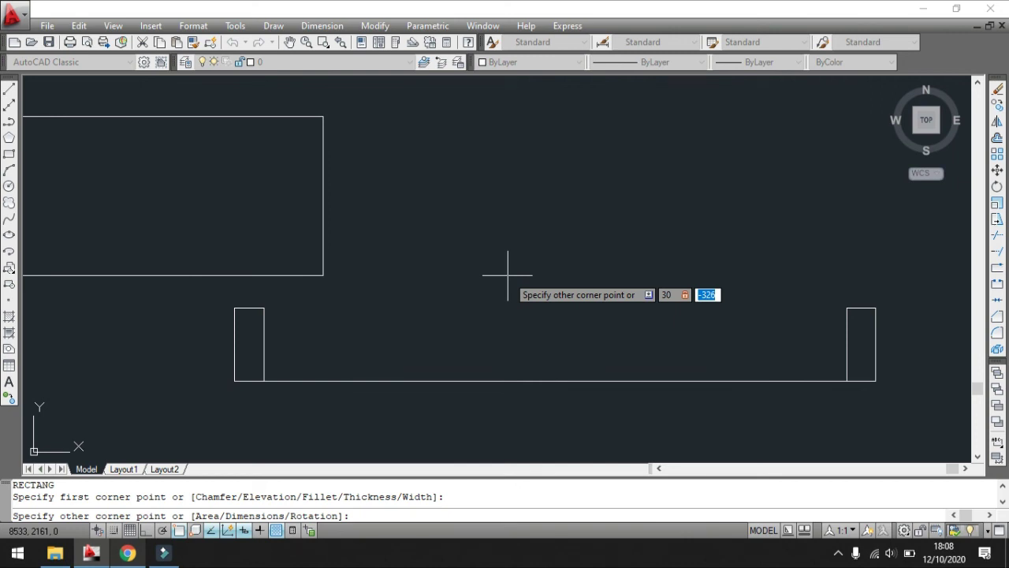
{"action": "type", "text": "600"}
{"action": "key", "text": "Return"}
- Move the 30 by 600 leaf by its bottom corner onto the jamb corner
{"action": "left_click", "coordinate": [373, 155]}
{"action": "left_click", "coordinate": [289, 104]}
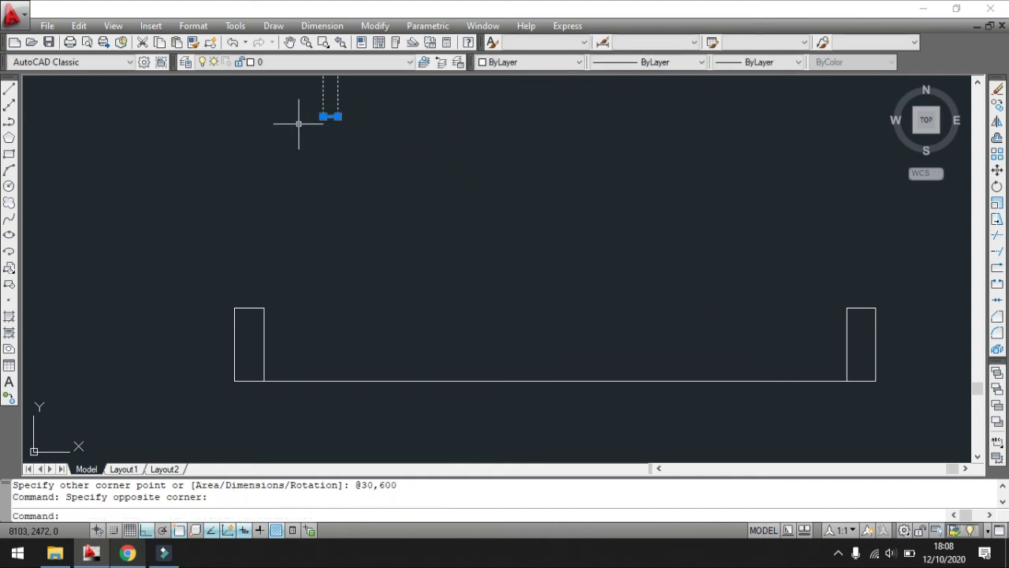
{"action": "key", "text": "Return"}
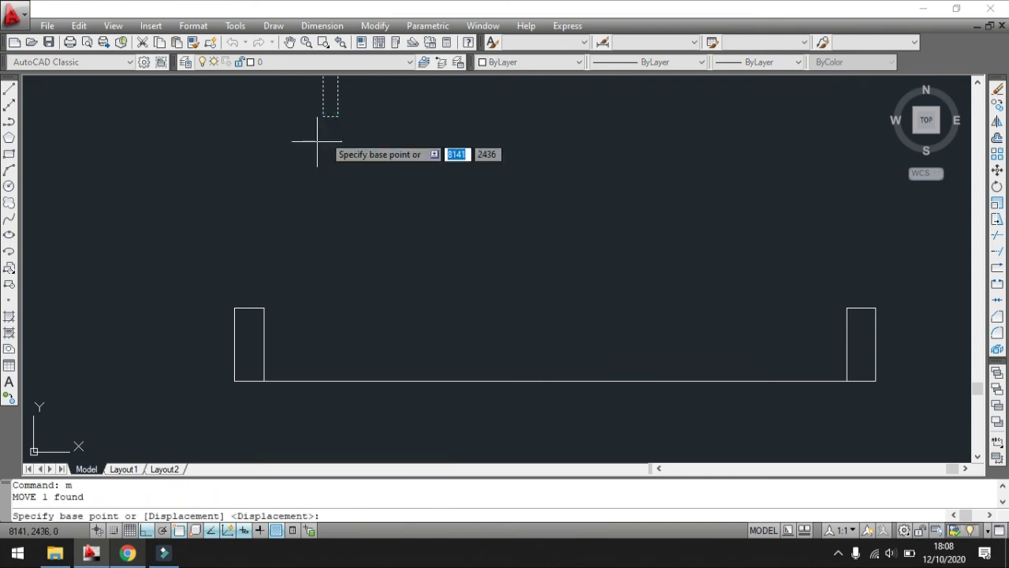
{"action": "left_click", "coordinate": [324, 117]}
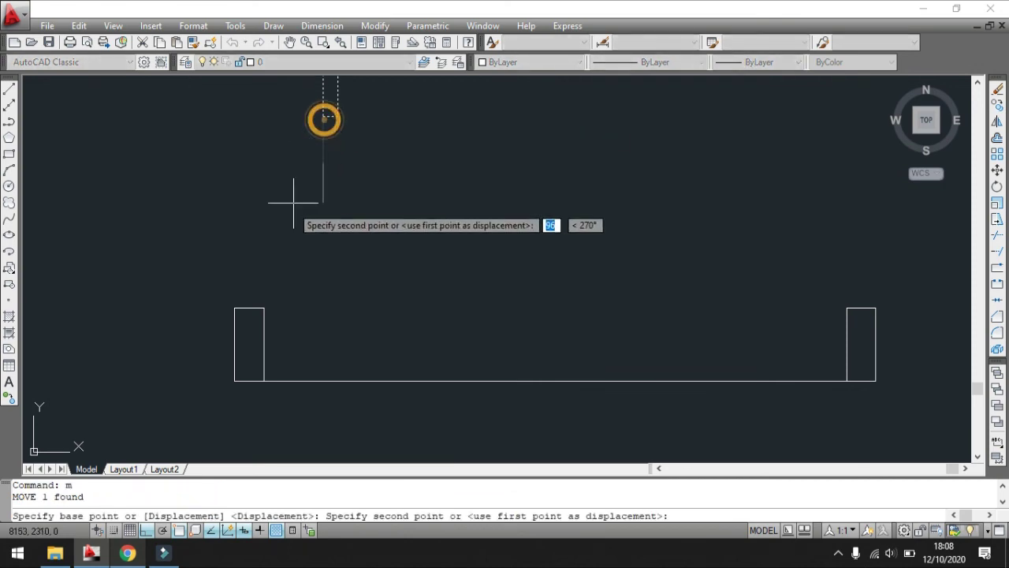
{"action": "left_click", "coordinate": [264, 307]}
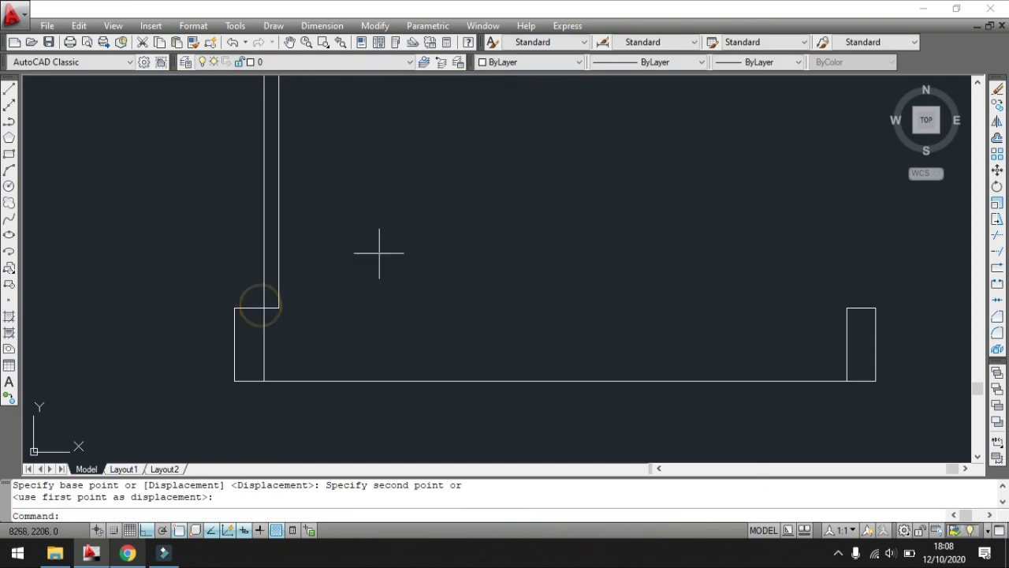
{"action": "scroll", "coordinate": [386, 257], "scroll_direction": "down", "scroll_amount": 4}
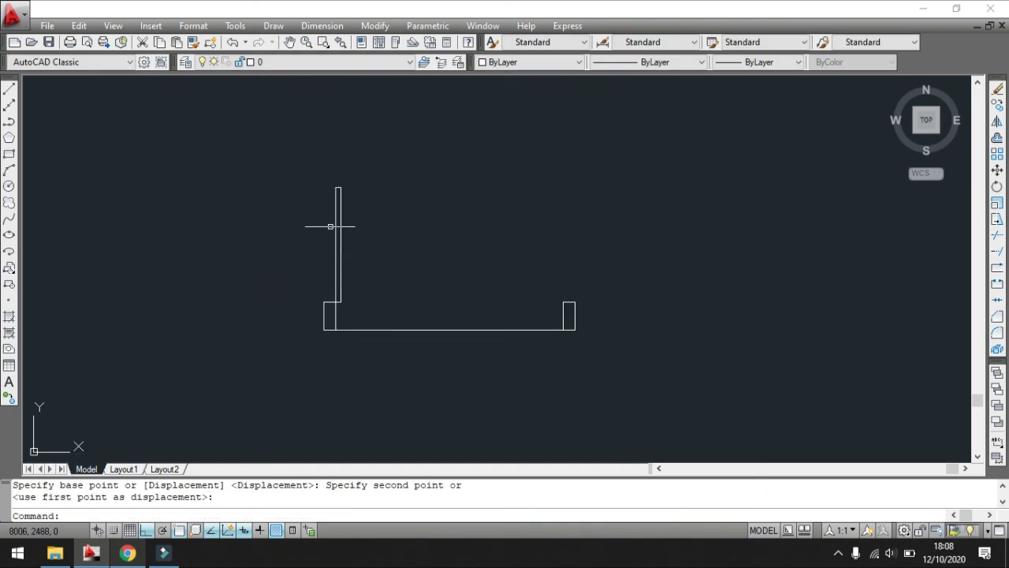
{"action": "left_click", "coordinate": [455, 269]}
{"action": "left_click", "coordinate": [247, 168]}
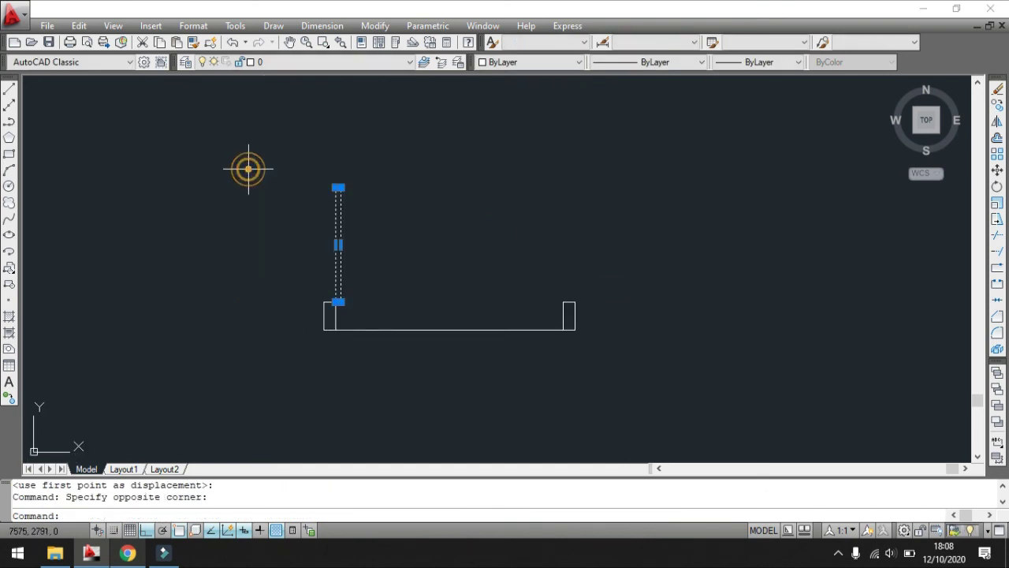
- Clear the leaf selection and cancel abandoned arc and elliptical-arc attempts
{"action": "key", "text": "Escape"}
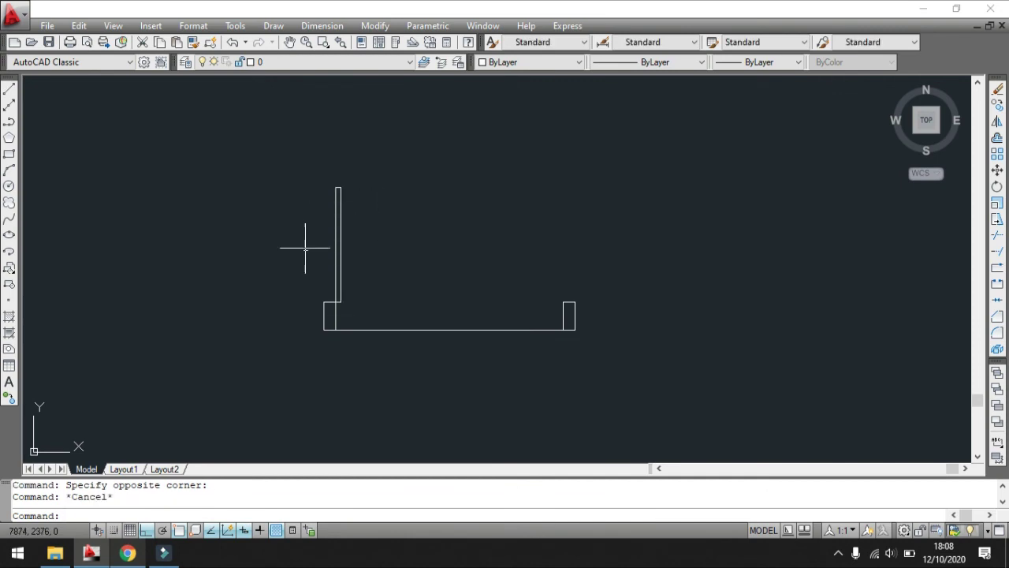
{"action": "type", "text": "arc"}
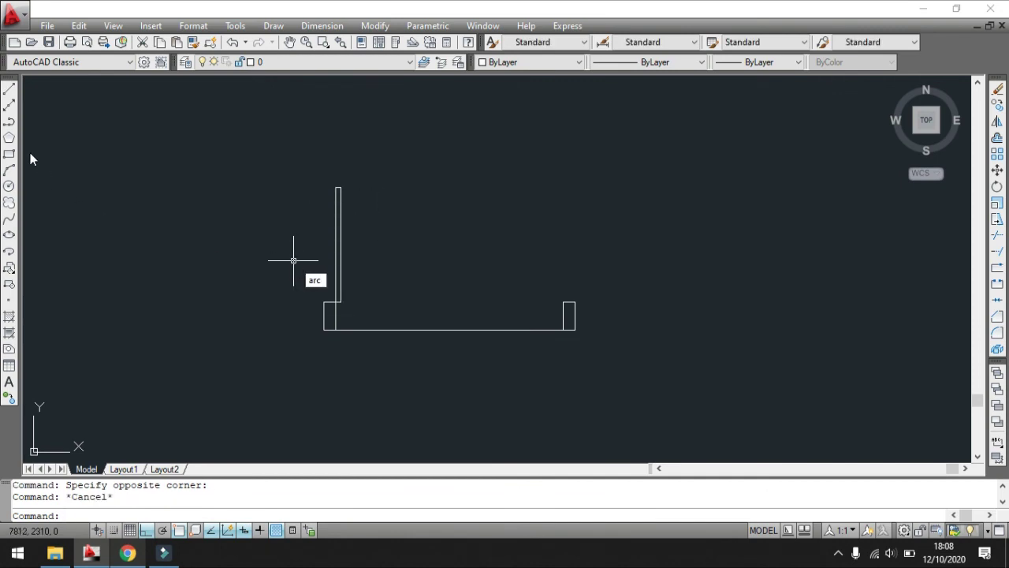
{"action": "left_click", "coordinate": [82, 260]}
{"action": "key", "text": "Escape"}
{"action": "key", "text": "Escape"}
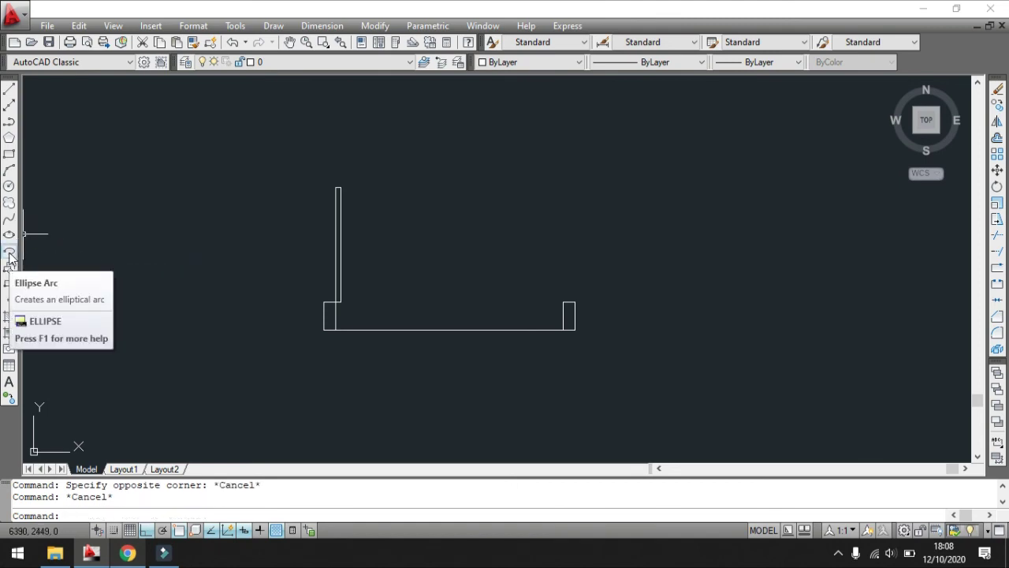
{"action": "left_click", "coordinate": [10, 246]}
{"action": "key", "text": "Escape"}
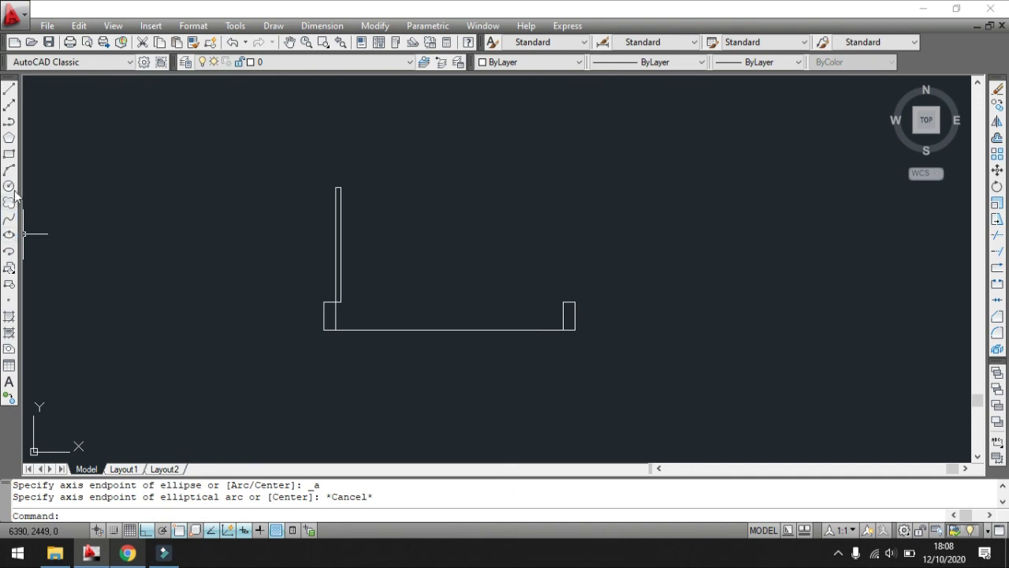
{"action": "key", "text": "Escape"}
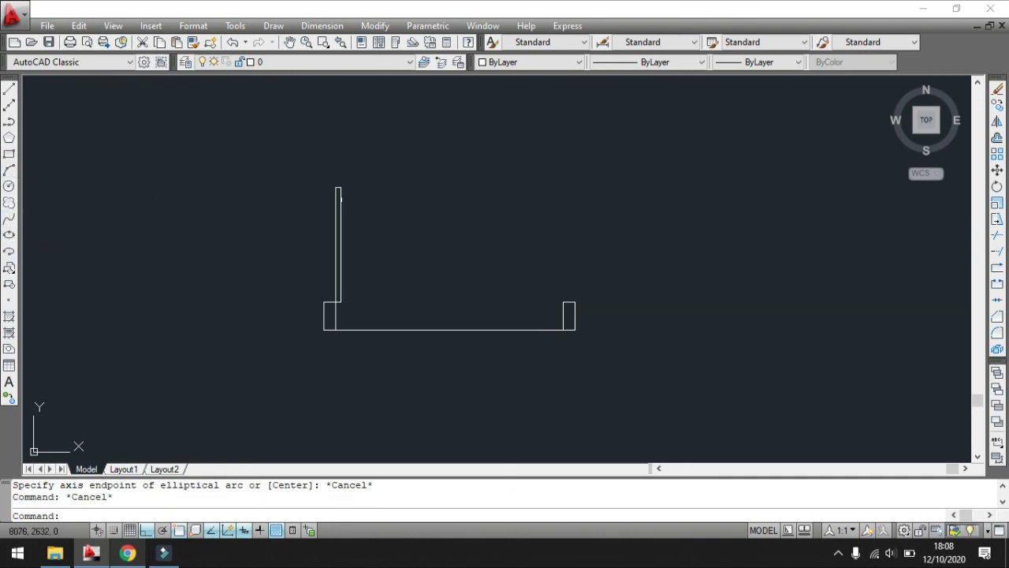
{"action": "key", "text": "Escape"}
- Draw a three-point arc from the leaf's top to below the wall, with ortho off
{"action": "type", "text": "arc"}
{"action": "key", "text": "Return"}
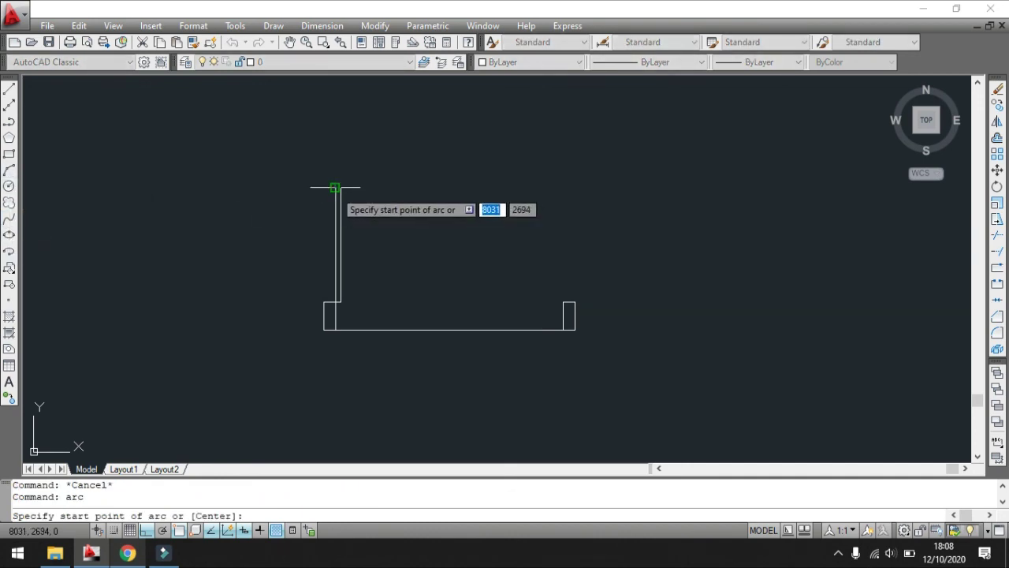
{"action": "scroll", "coordinate": [337, 188], "scroll_direction": "up", "scroll_amount": 2}
{"action": "scroll", "coordinate": [336, 188], "scroll_direction": "up", "scroll_amount": 1}
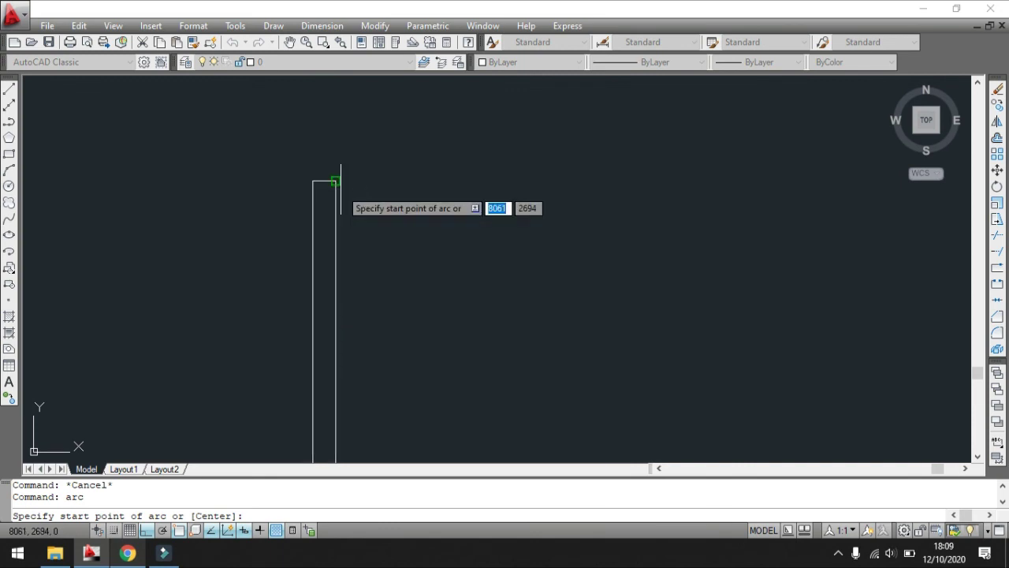
{"action": "left_click", "coordinate": [336, 180]}
{"action": "scroll", "coordinate": [392, 227], "scroll_direction": "down", "scroll_amount": 2}
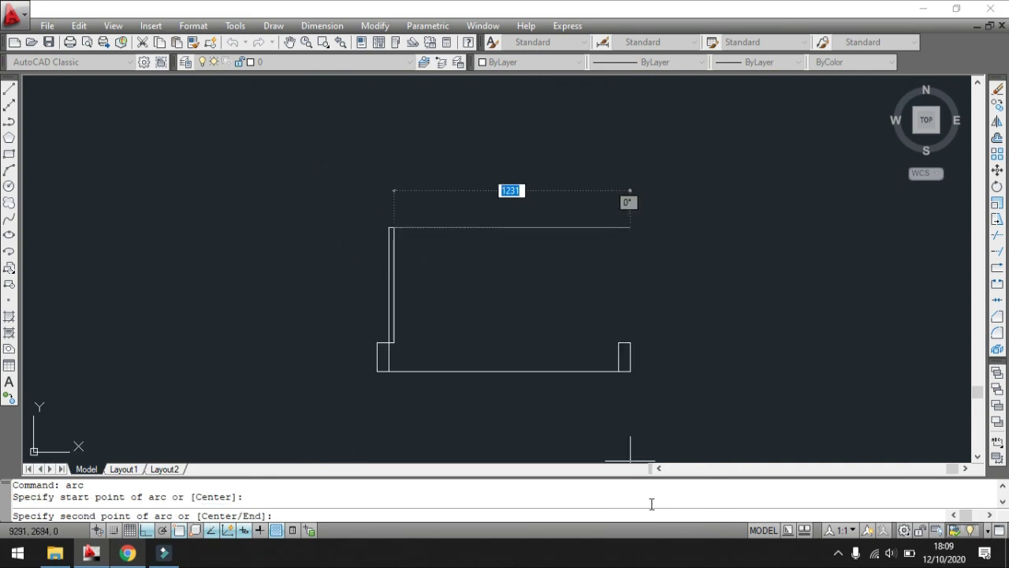
{"action": "key", "text": "F8"}
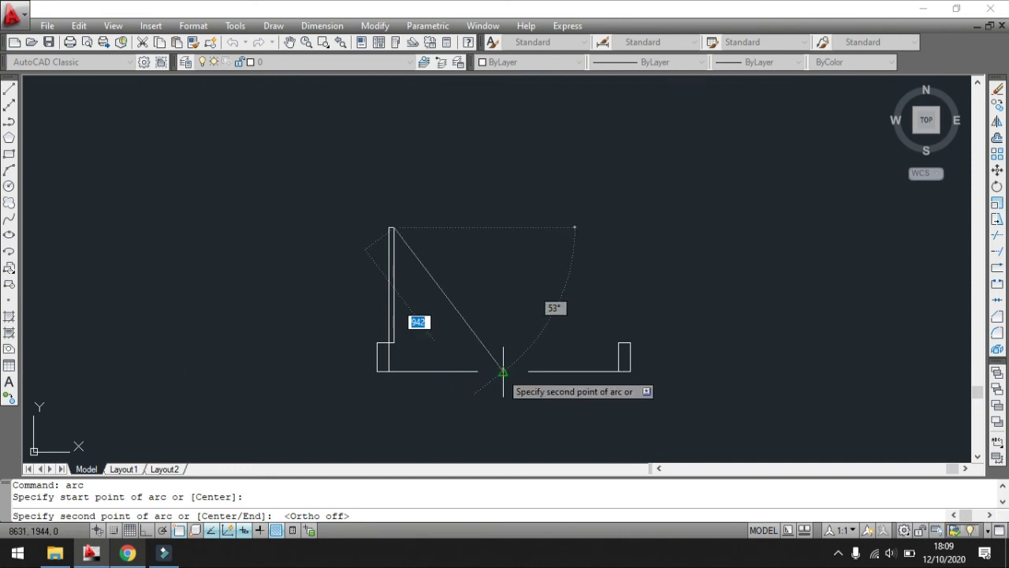
{"action": "left_click", "coordinate": [503, 371]}
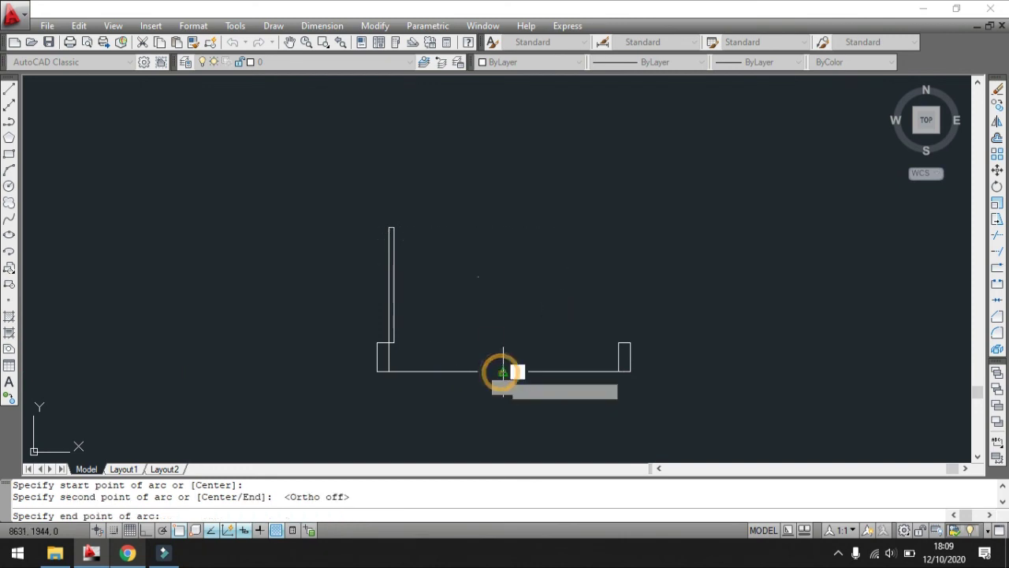
{"action": "left_click", "coordinate": [502, 416]}
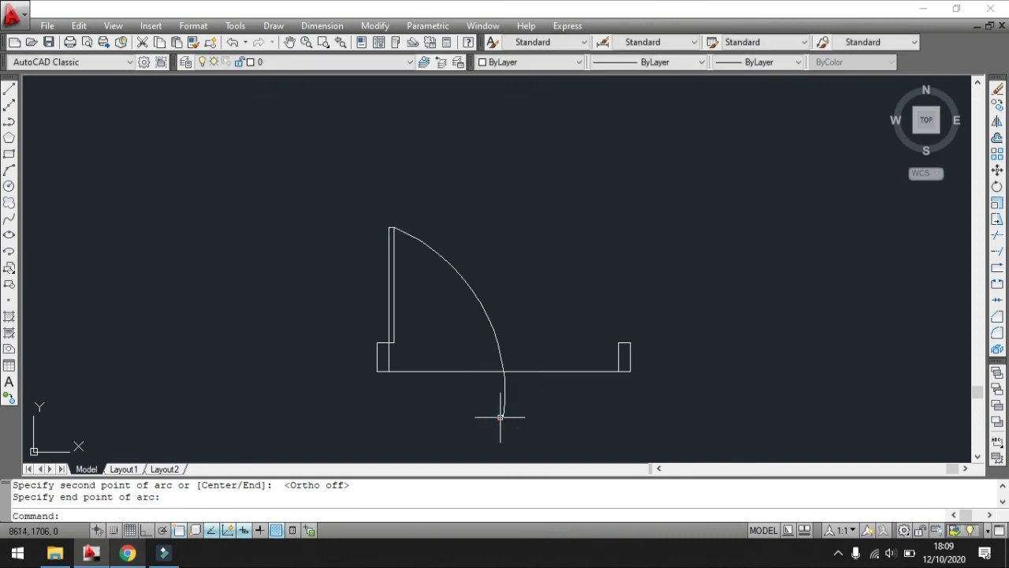
{"action": "scroll", "coordinate": [556, 421], "scroll_direction": "up", "scroll_amount": 2}
{"action": "middle_click_drag", "start_coordinate": [557, 421], "coordinate": [541, 368]}
{"action": "type", "text": "tr"}
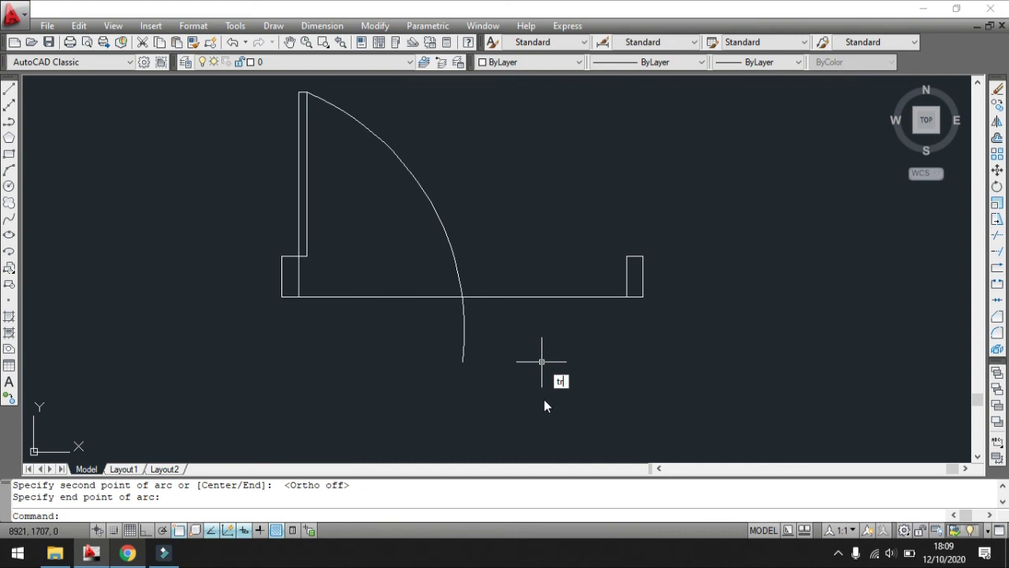
- Trim away the arc's tail below the wall line
{"action": "key", "text": "Return"}
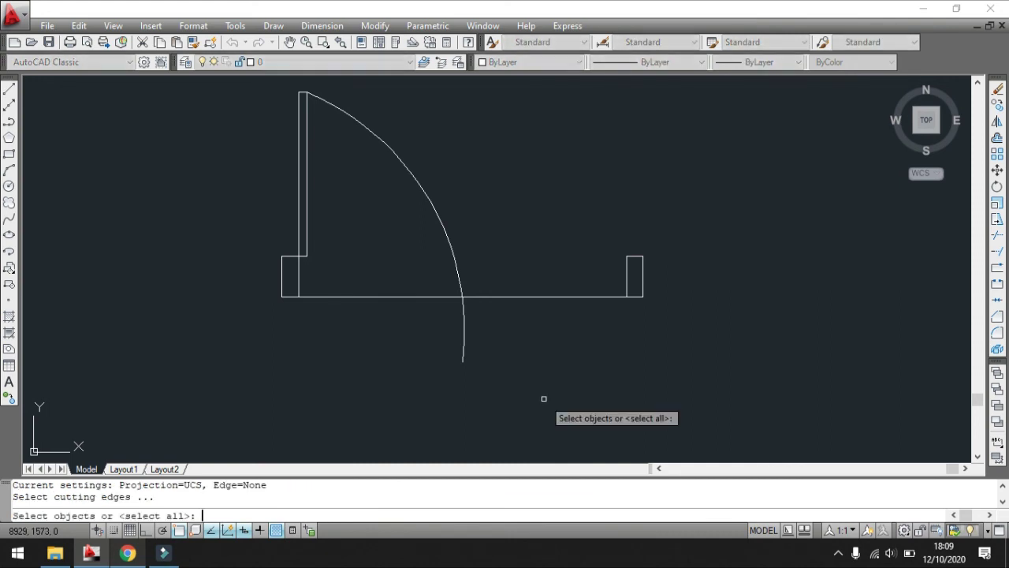
{"action": "key", "text": "Return"}
{"action": "left_click", "coordinate": [421, 328]}
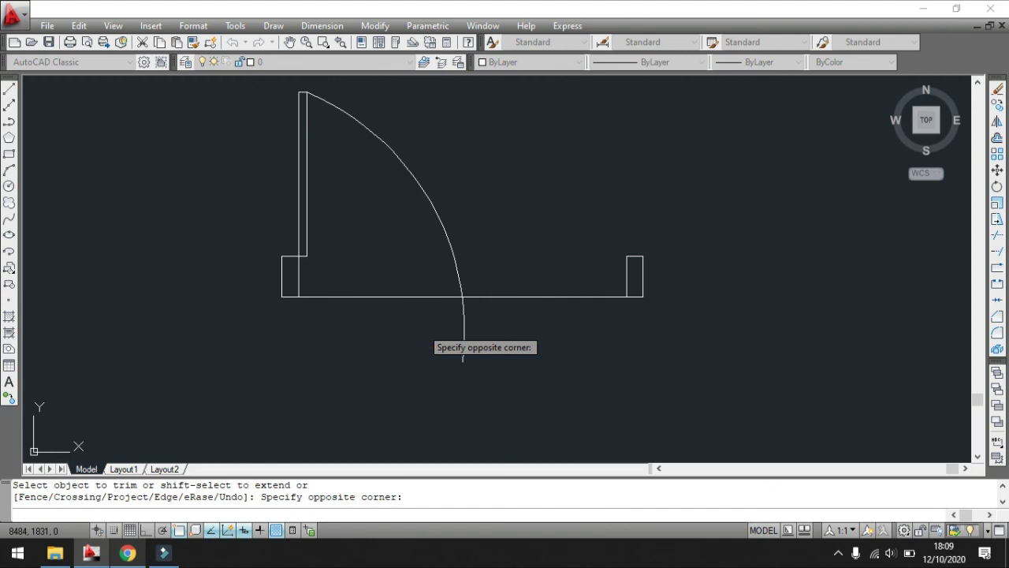
{"action": "left_click", "coordinate": [465, 392]}
- Mirror the leaf and swing arc about a vertical line through the arc end, keeping originals
{"action": "key", "text": "Escape"}
{"action": "key", "text": "Escape"}
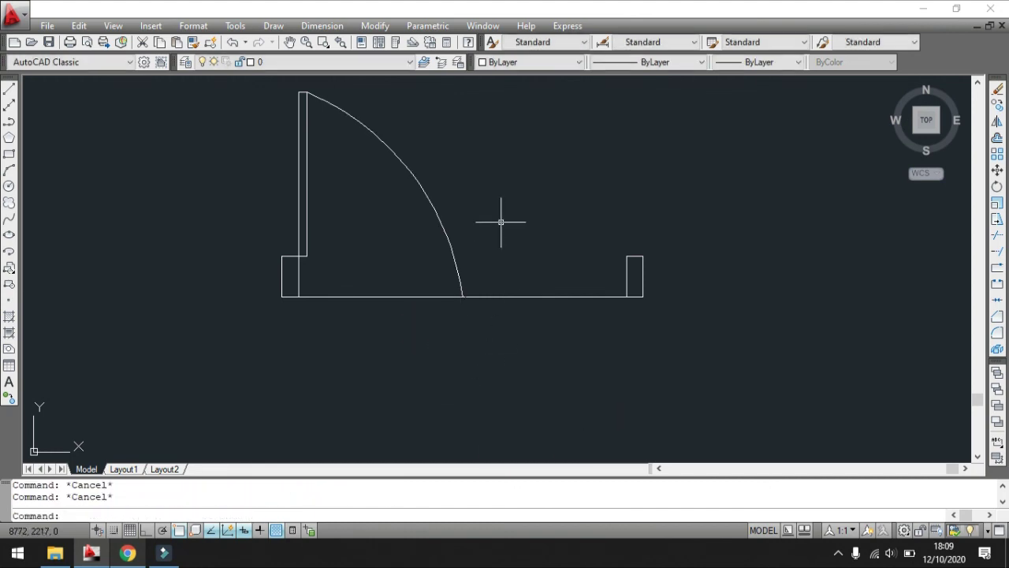
{"action": "middle_click_drag", "start_coordinate": [500, 218], "coordinate": [497, 351]}
{"action": "left_click", "coordinate": [439, 276]}
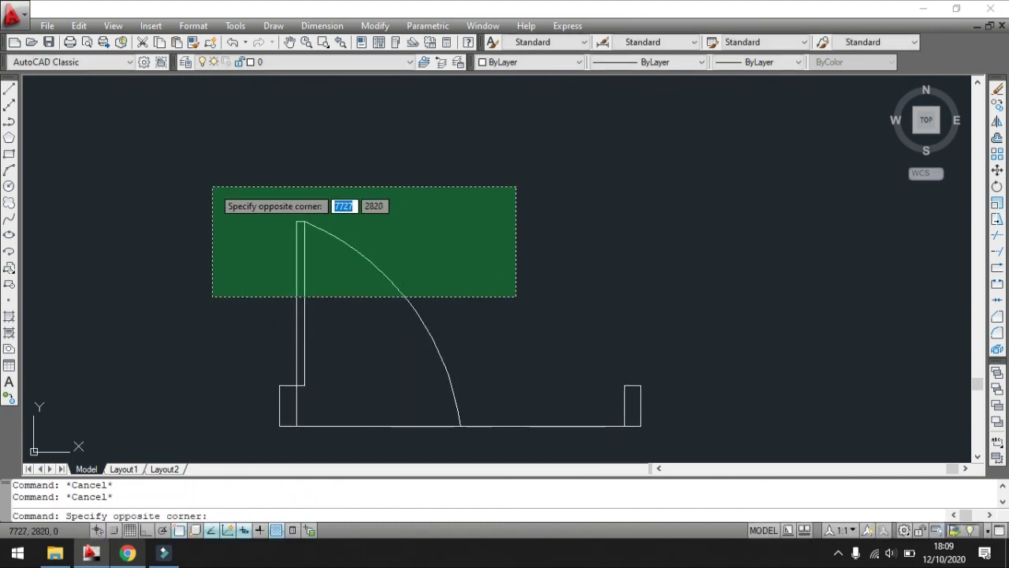
{"action": "left_click", "coordinate": [212, 186]}
{"action": "type", "text": "m"}
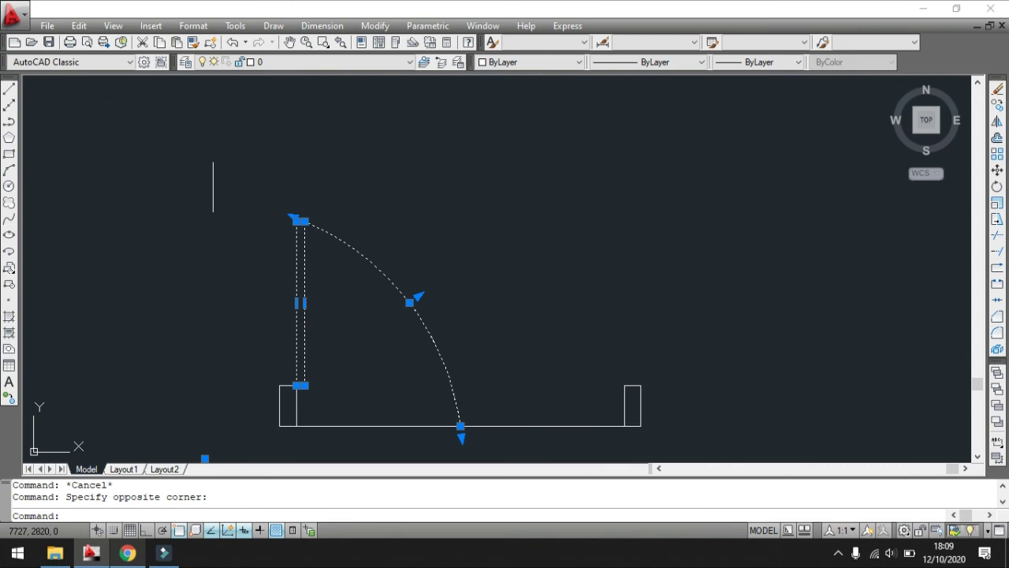
{"action": "key", "text": "Return"}
{"action": "left_click", "coordinate": [460, 427]}
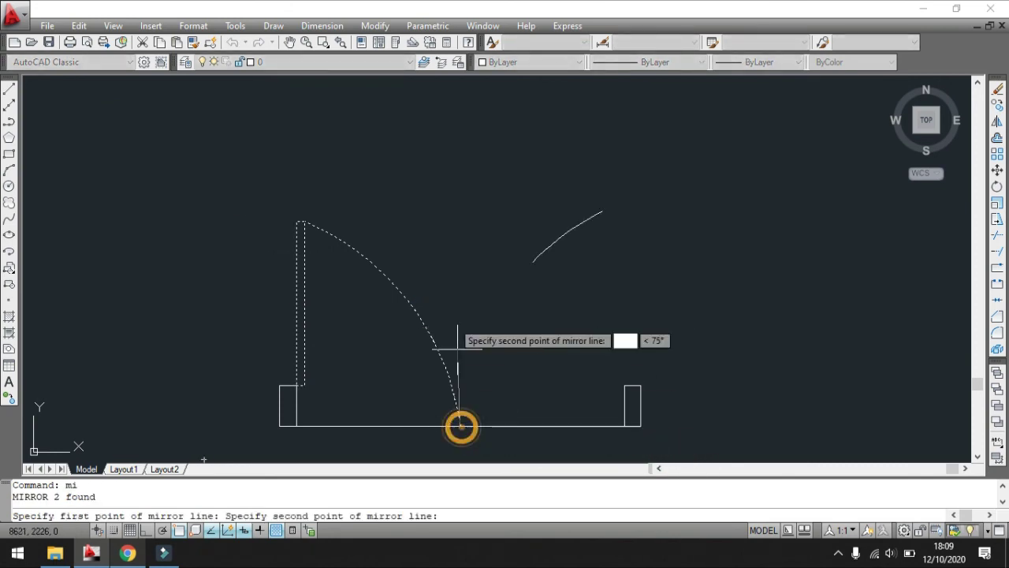
{"action": "key", "text": "F8"}
{"action": "left_click", "coordinate": [462, 202]}
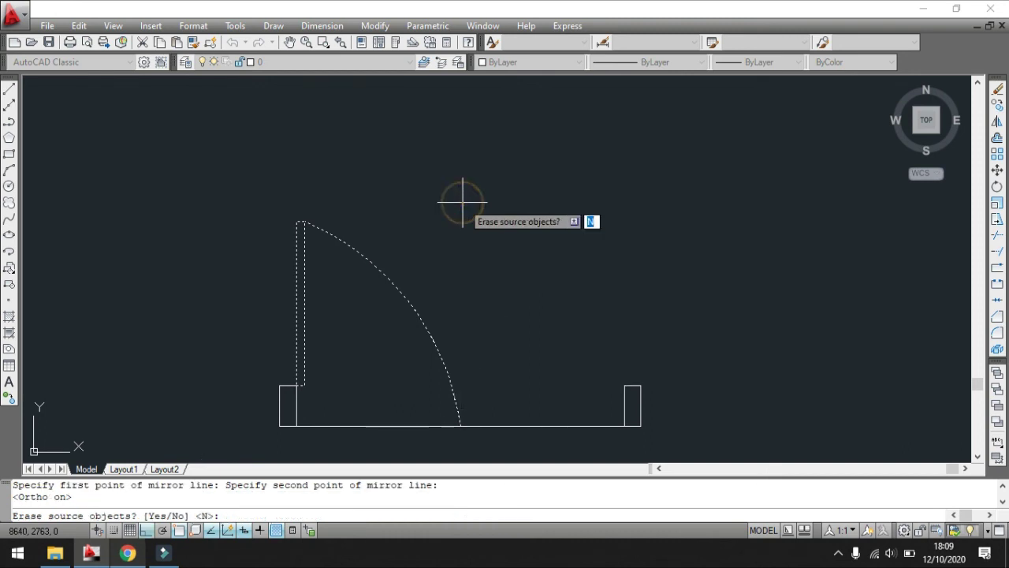
{"action": "key", "text": "Return"}
{"action": "scroll", "coordinate": [507, 292], "scroll_direction": "down", "scroll_amount": 4}
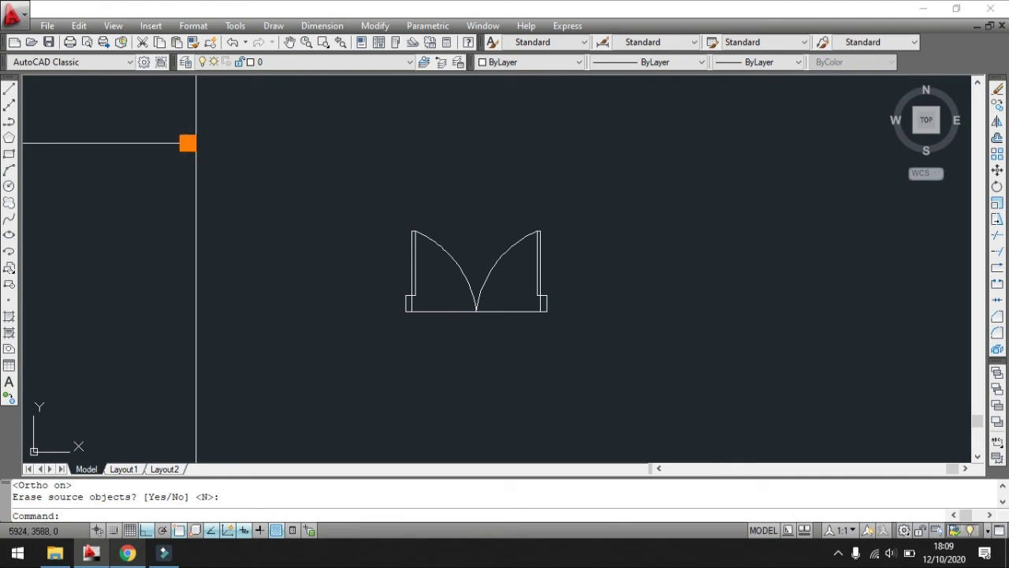
{"action": "key", "text": "Escape"}
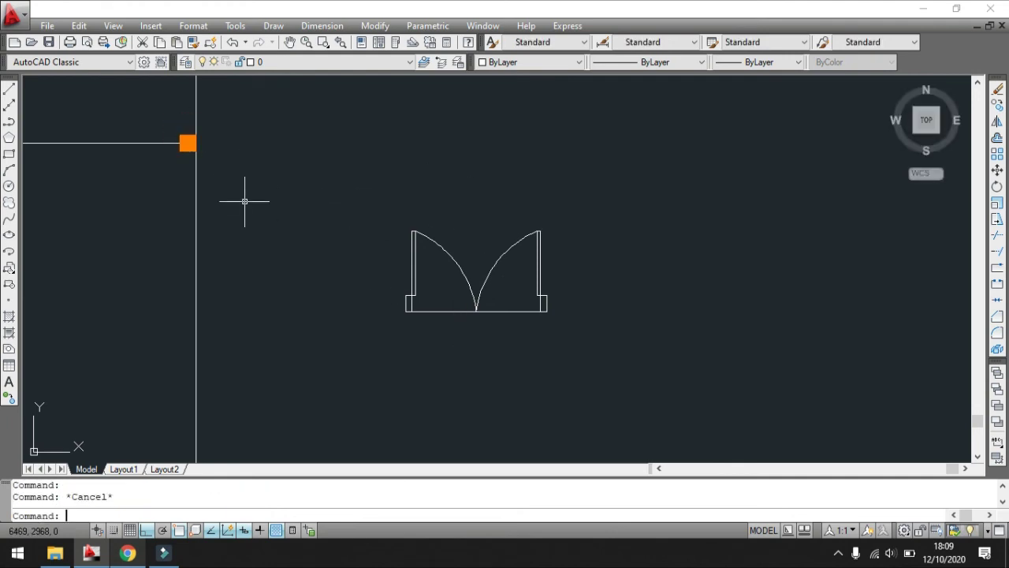
{"action": "key", "text": "Escape"}
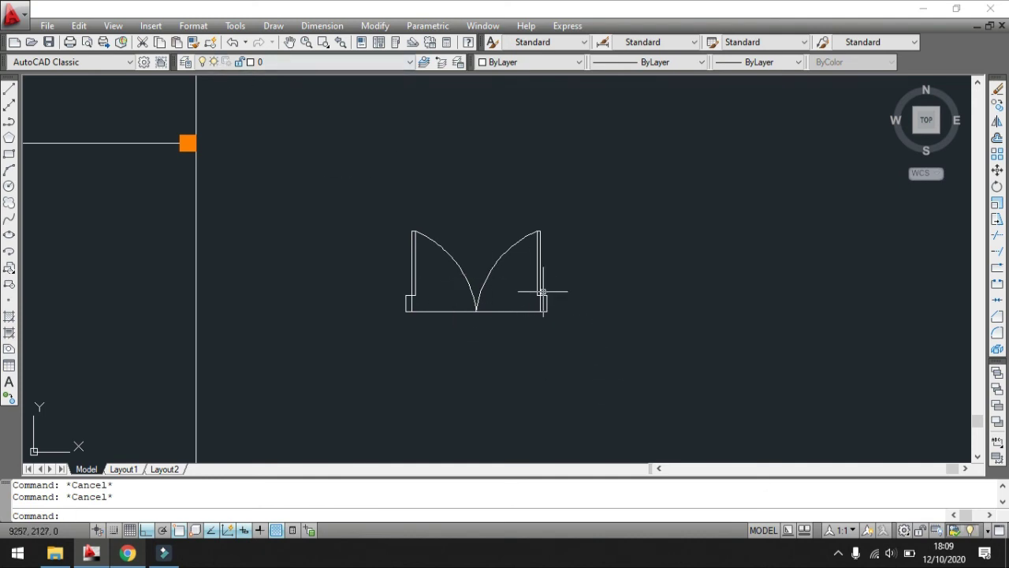
- Move the whole double door onto layer M
{"action": "left_click", "coordinate": [541, 318]}
{"action": "left_click", "coordinate": [272, 173]}
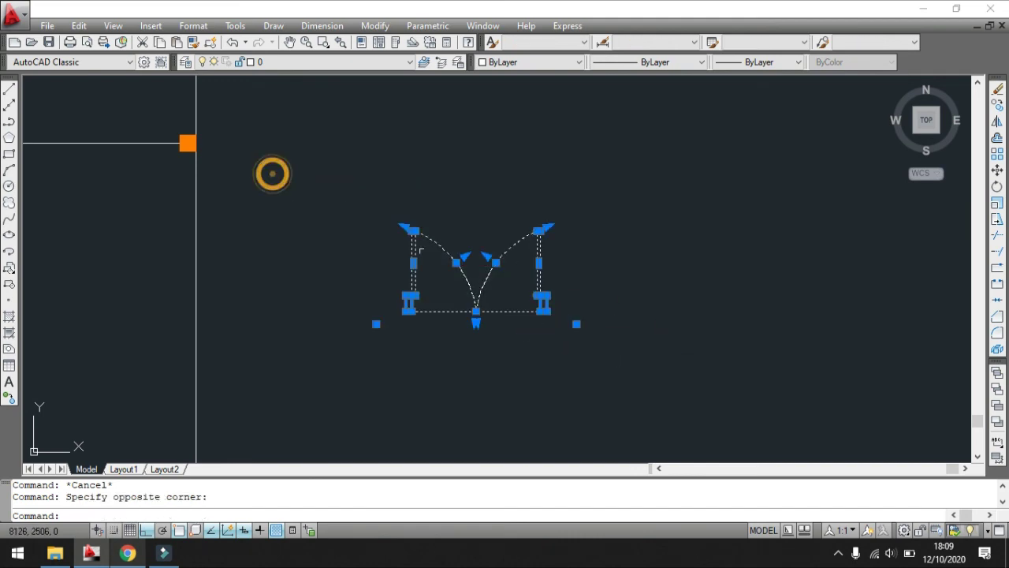
{"action": "left_click", "coordinate": [606, 361]}
{"action": "left_click", "coordinate": [344, 191]}
{"action": "left_click", "coordinate": [290, 62]}
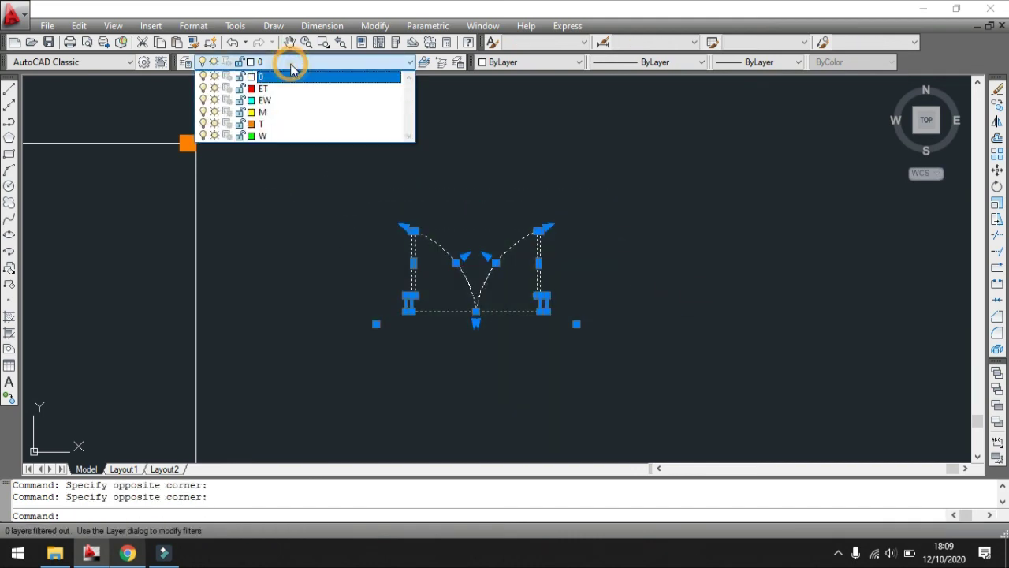
{"action": "left_click", "coordinate": [276, 113]}
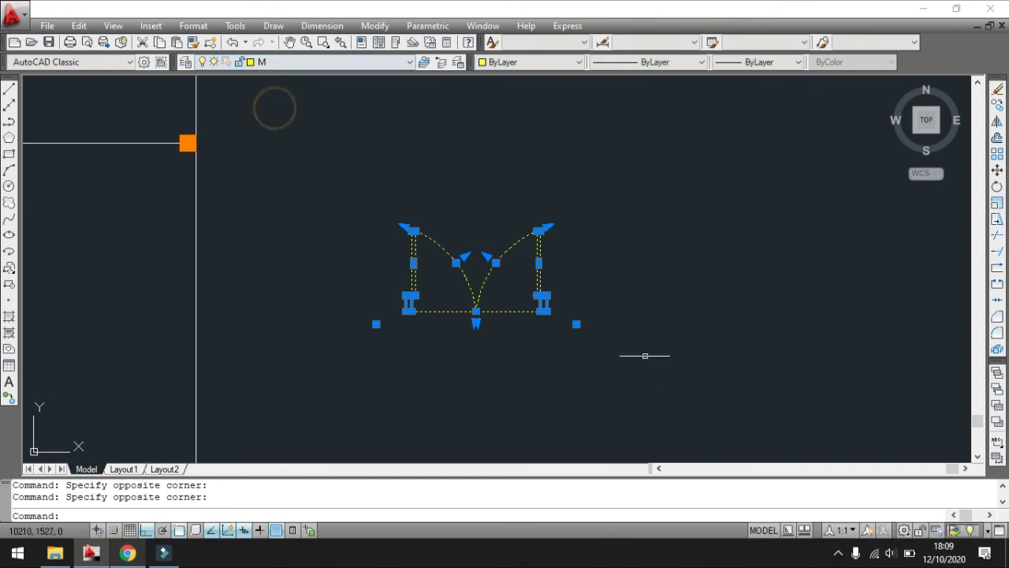
{"action": "key", "text": "Escape"}
{"action": "key", "text": "Escape"}
- Copy the double door to place a second copy to its right
{"action": "left_click", "coordinate": [583, 345]}
{"action": "left_click", "coordinate": [332, 194]}
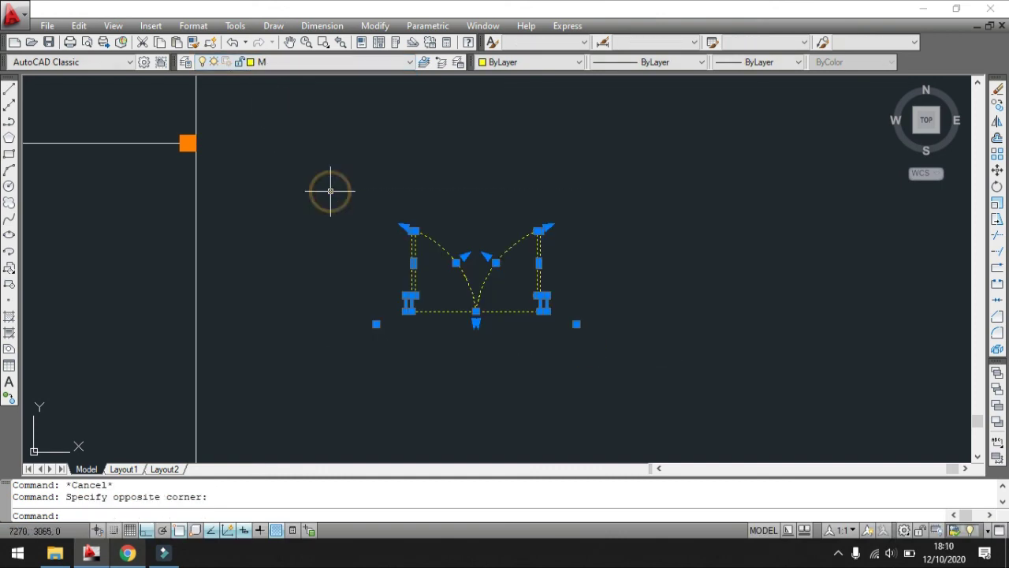
{"action": "type", "text": "co"}
{"action": "key", "text": "Return"}
{"action": "left_click", "coordinate": [410, 249]}
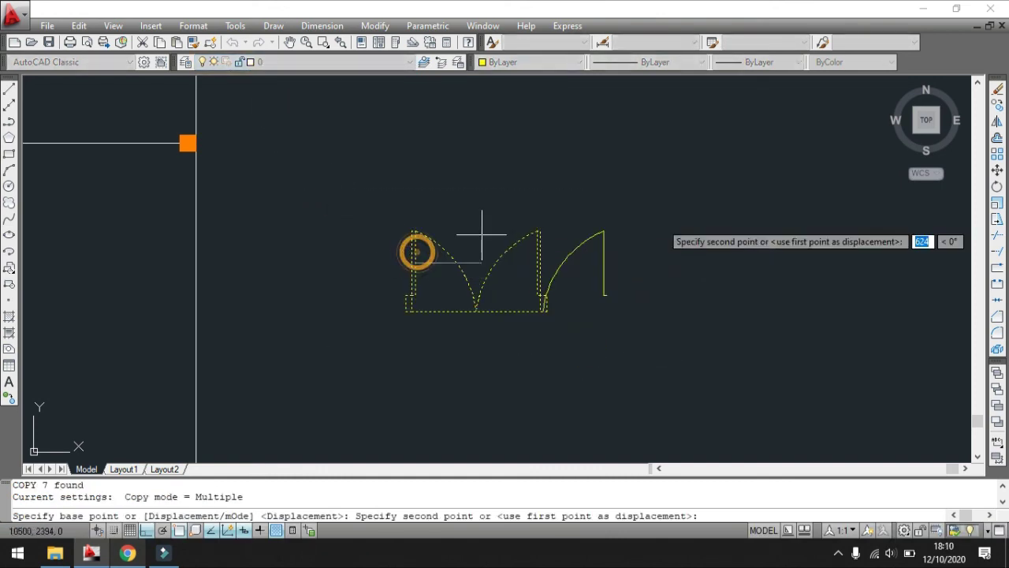
{"action": "key", "text": "Escape"}
{"action": "key", "text": "Escape"}
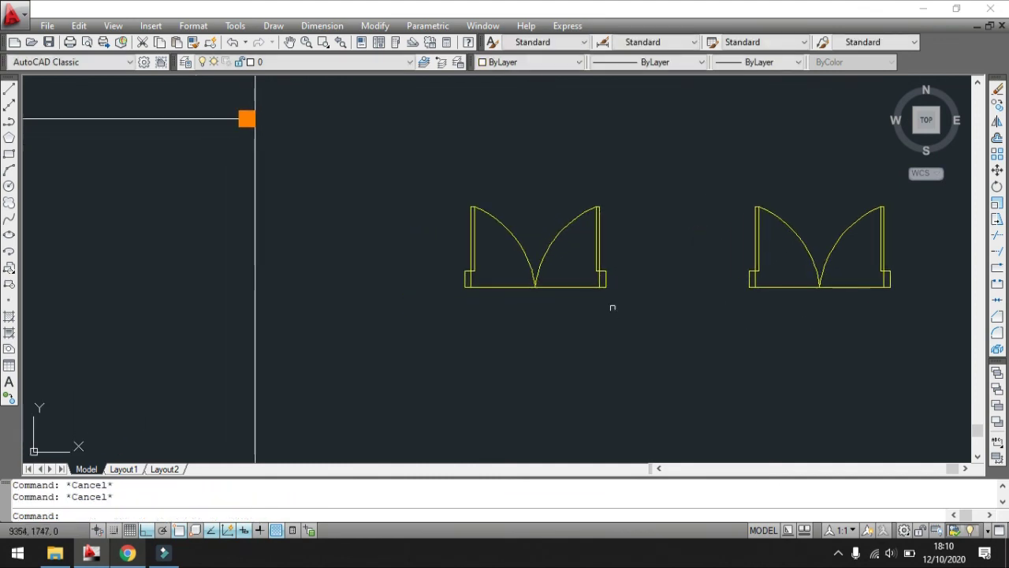
{"action": "scroll", "coordinate": [607, 292], "scroll_direction": "up", "scroll_amount": 3}
- Define the left double door as block 'pintu dobel', based at the arcs' junction
{"action": "left_click", "coordinate": [606, 397]}
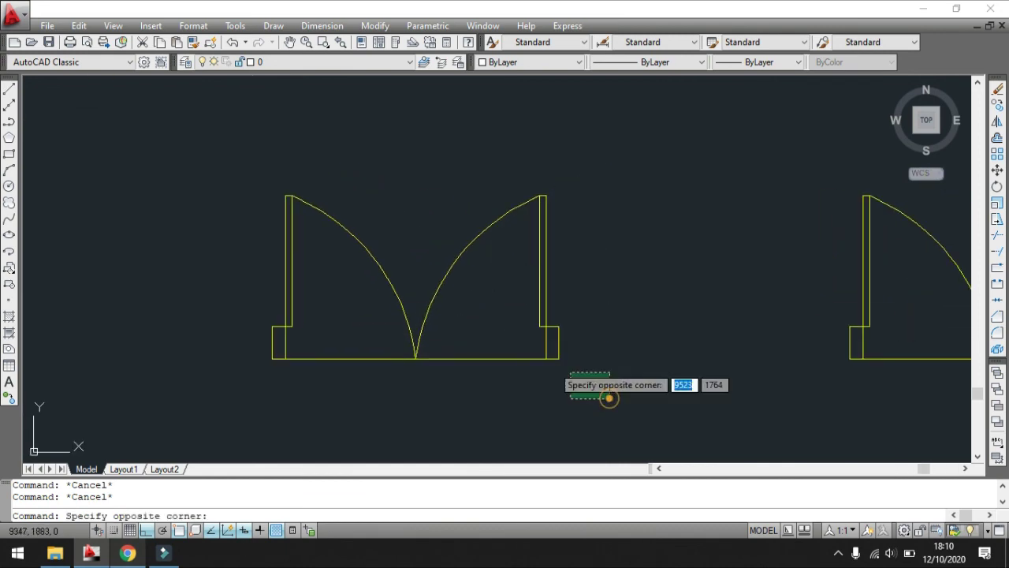
{"action": "left_click", "coordinate": [181, 149]}
{"action": "type", "text": "b"}
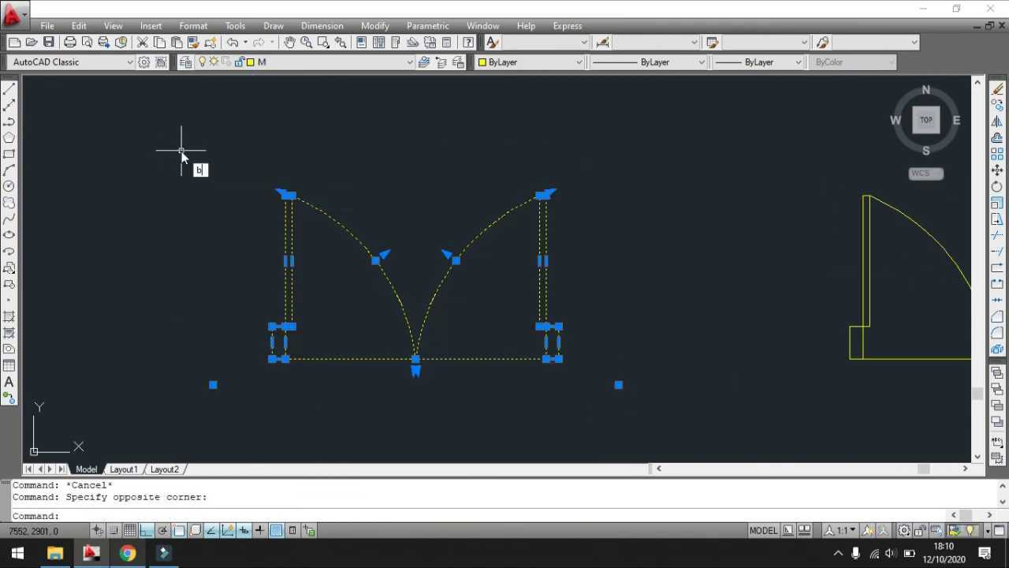
{"action": "key", "text": "Return"}
{"action": "type", "text": "pintu dobel"}
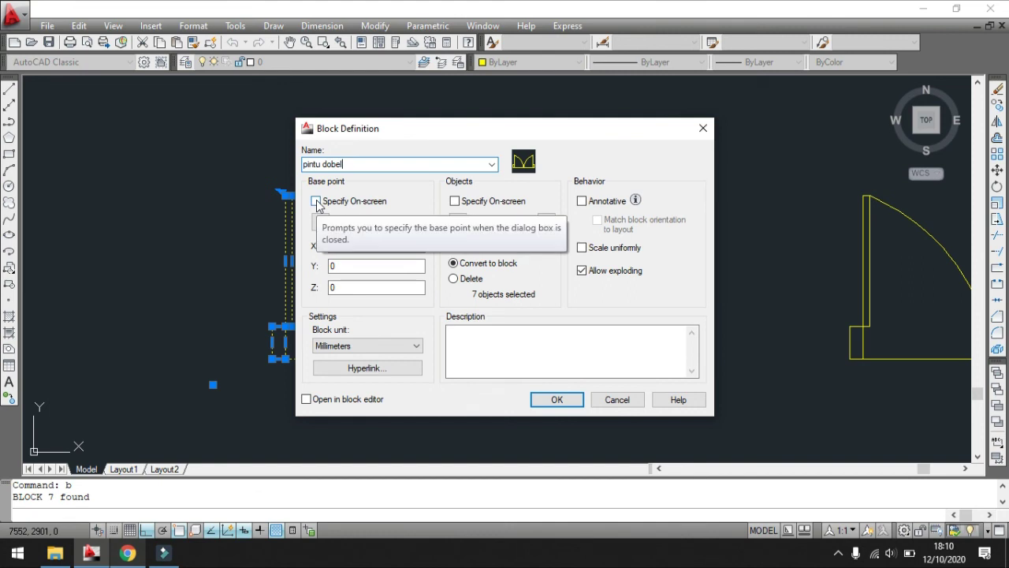
{"action": "left_click", "coordinate": [317, 202]}
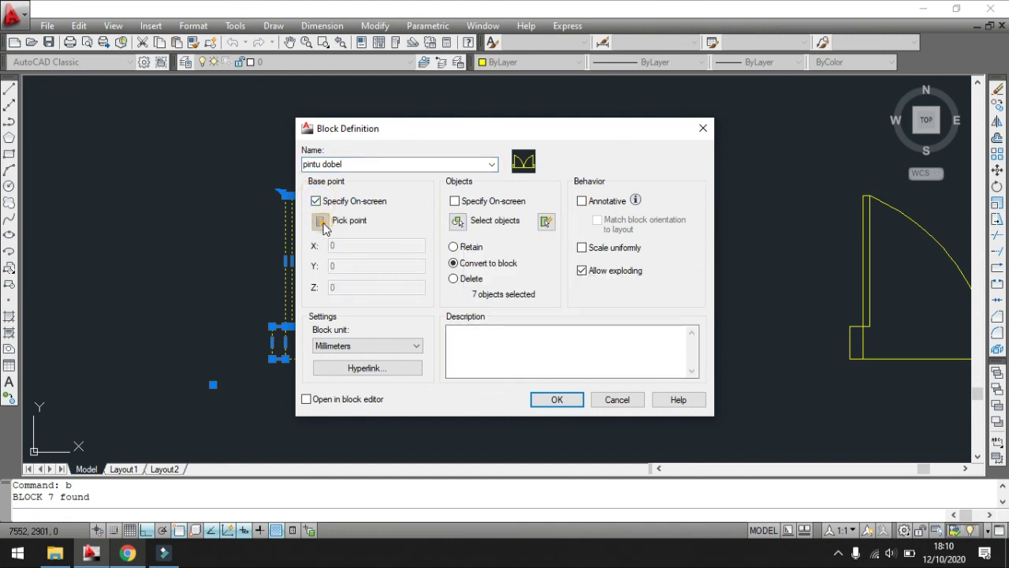
{"action": "left_click", "coordinate": [315, 201]}
{"action": "left_click", "coordinate": [320, 222]}
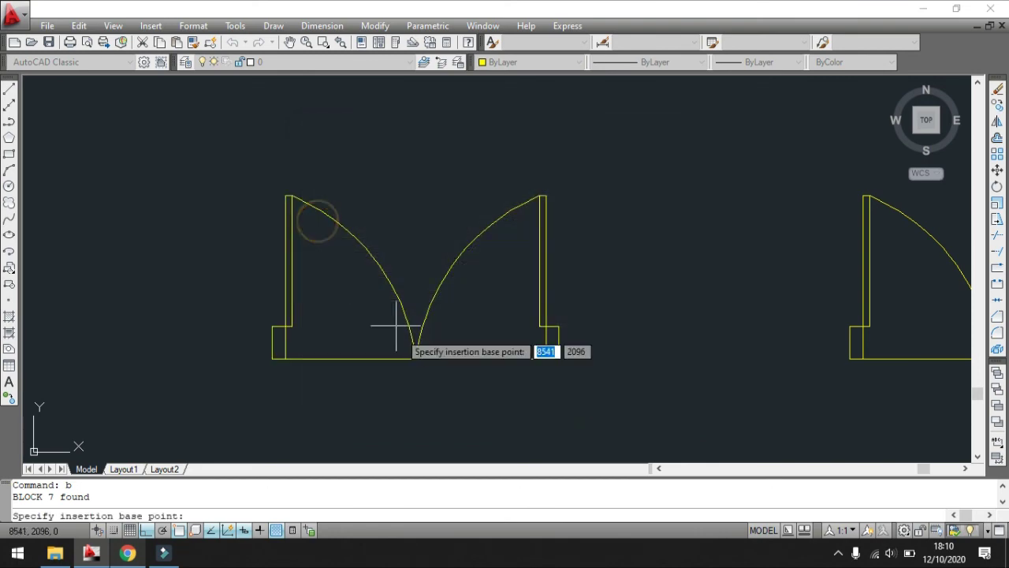
{"action": "left_click", "coordinate": [413, 357]}
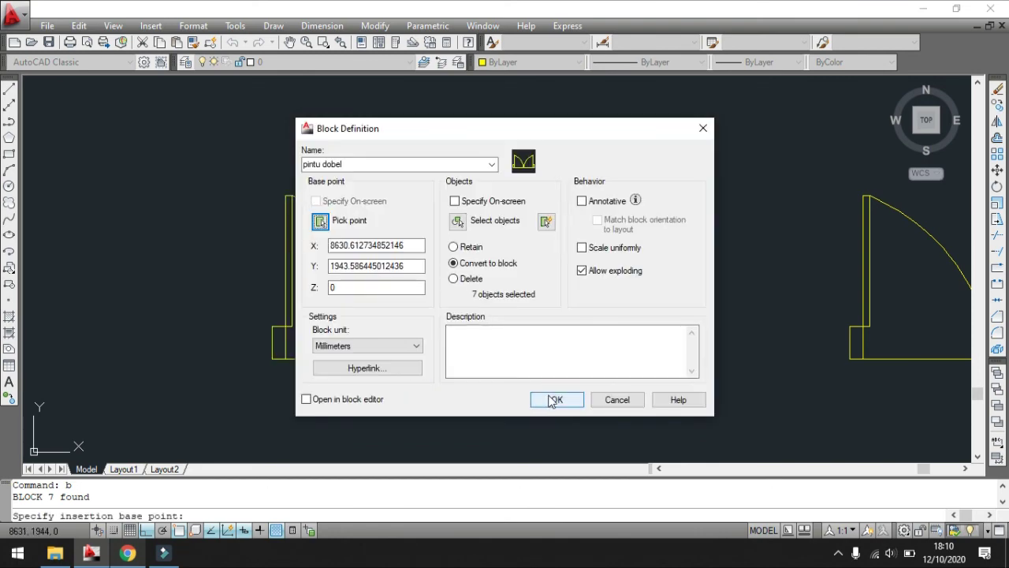
{"action": "left_click", "coordinate": [555, 399]}
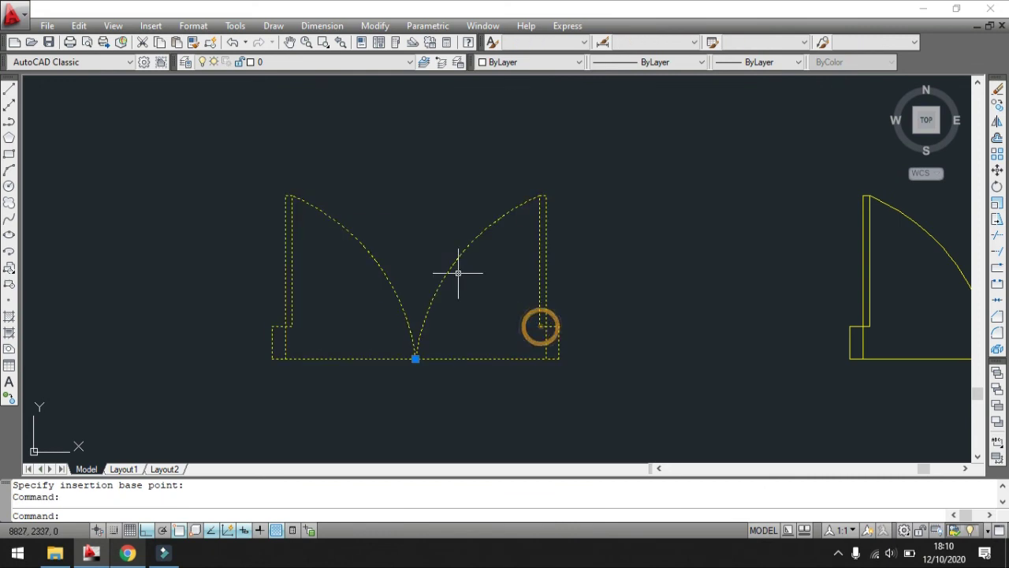
{"action": "key", "text": "Escape"}
{"action": "key", "text": "Escape"}
{"action": "scroll", "coordinate": [491, 323], "scroll_direction": "down", "scroll_amount": 4}
- Move the 'pintu dobel' block onto the horizontal interior wall line and centre the view
{"action": "middle_click_drag", "start_coordinate": [513, 327], "coordinate": [541, 307]}
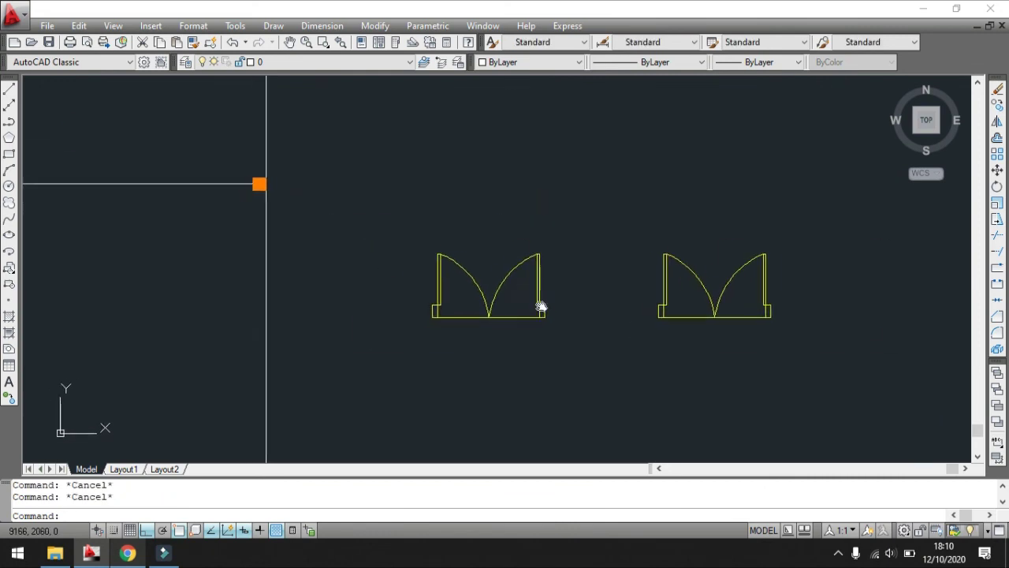
{"action": "scroll", "coordinate": [541, 307], "scroll_direction": "down", "scroll_amount": 2}
{"action": "left_click", "coordinate": [552, 323]}
{"action": "left_click", "coordinate": [387, 223]}
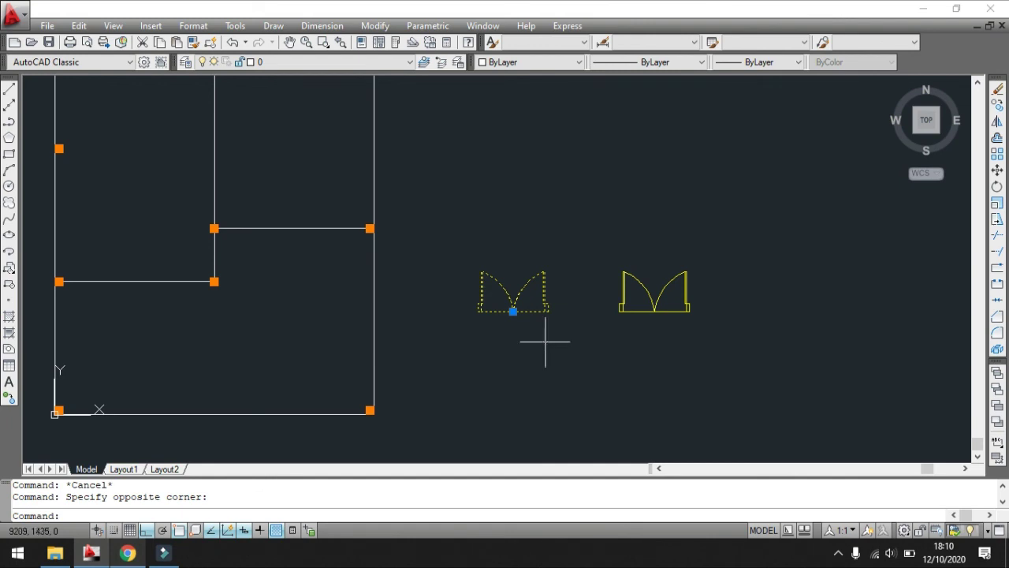
{"action": "type", "text": "m"}
{"action": "key", "text": "Return"}
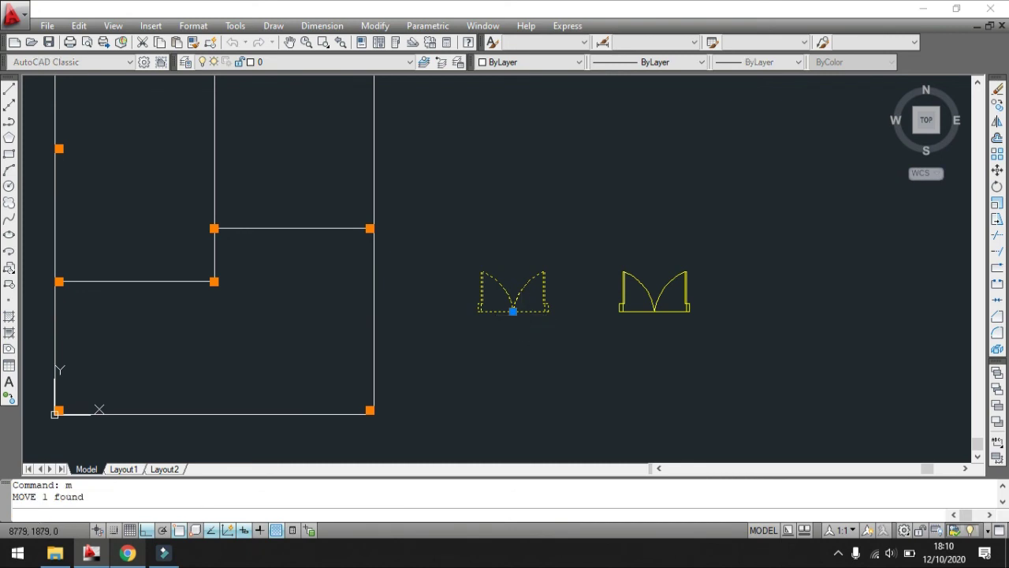
{"action": "left_click", "coordinate": [464, 318]}
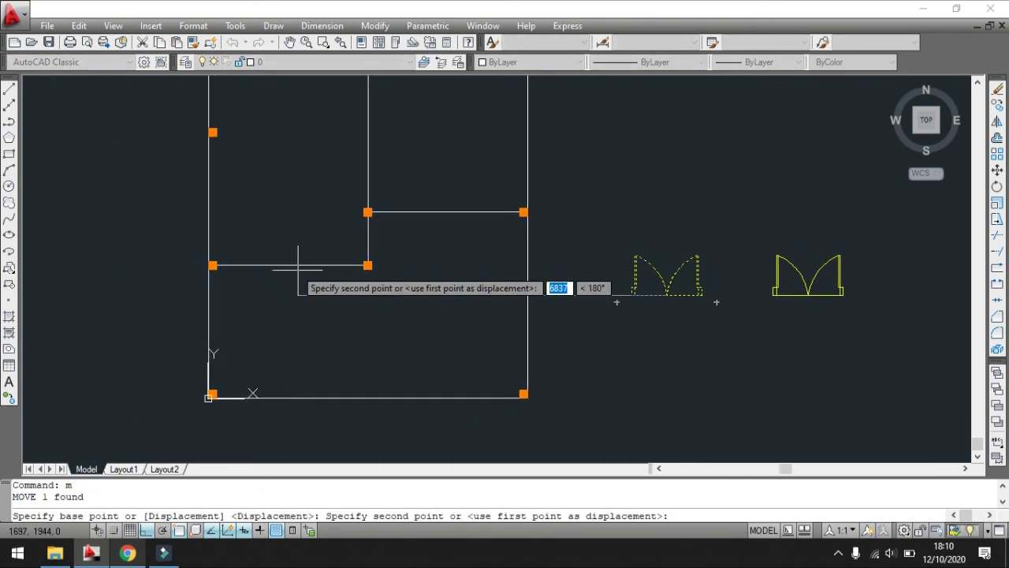
{"action": "scroll", "coordinate": [294, 265], "scroll_direction": "up", "scroll_amount": 3}
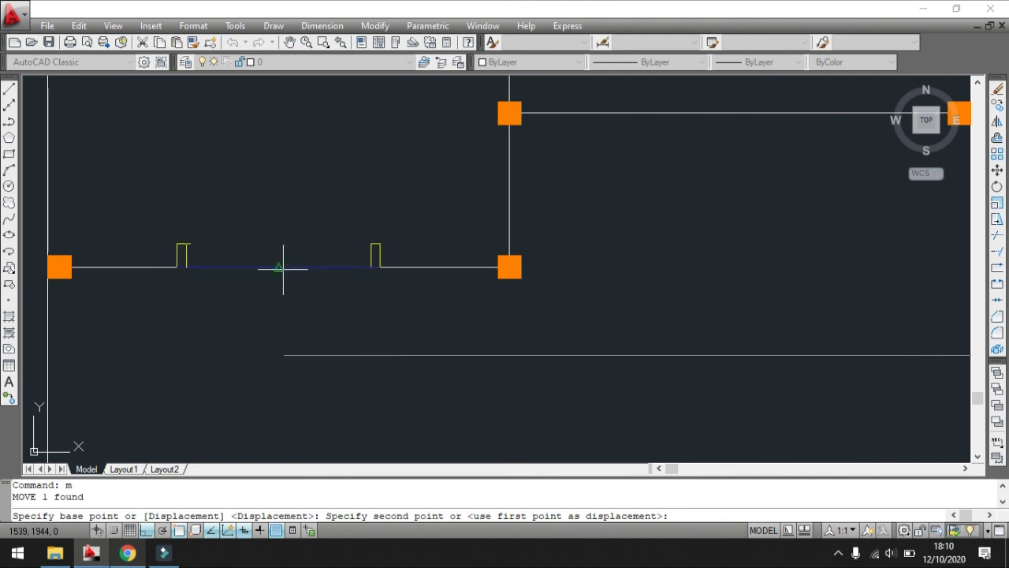
{"action": "left_click", "coordinate": [278, 268]}
{"action": "scroll", "coordinate": [119, 288], "scroll_direction": "up", "scroll_amount": 2}
{"action": "middle_click_drag", "start_coordinate": [117, 287], "coordinate": [289, 275]}
{"action": "type", "text": "xl"}
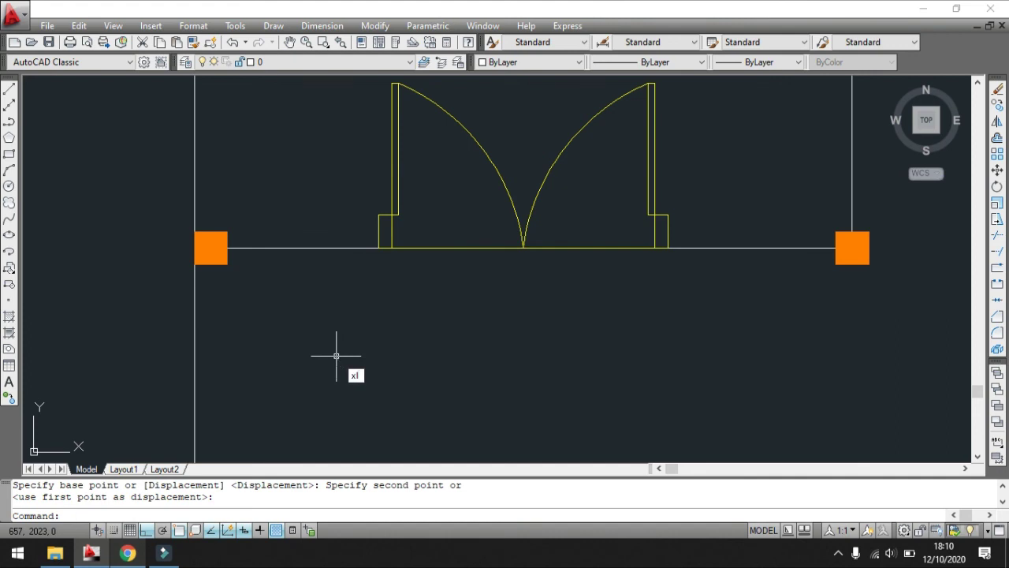
- Place a horizontal construction line through the left wall corner, then select the double-door block
{"action": "key", "text": "Return"}
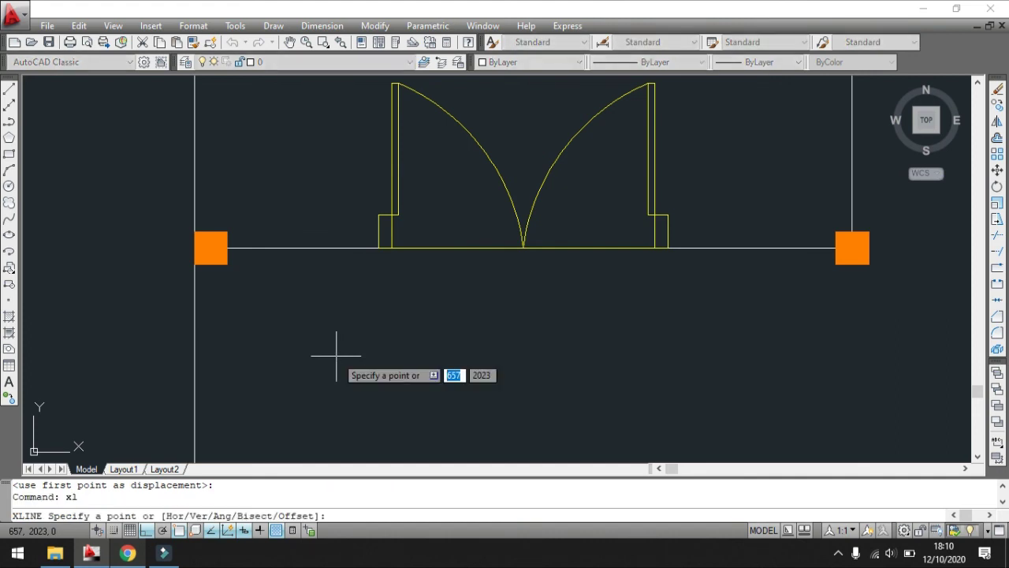
{"action": "type", "text": "h"}
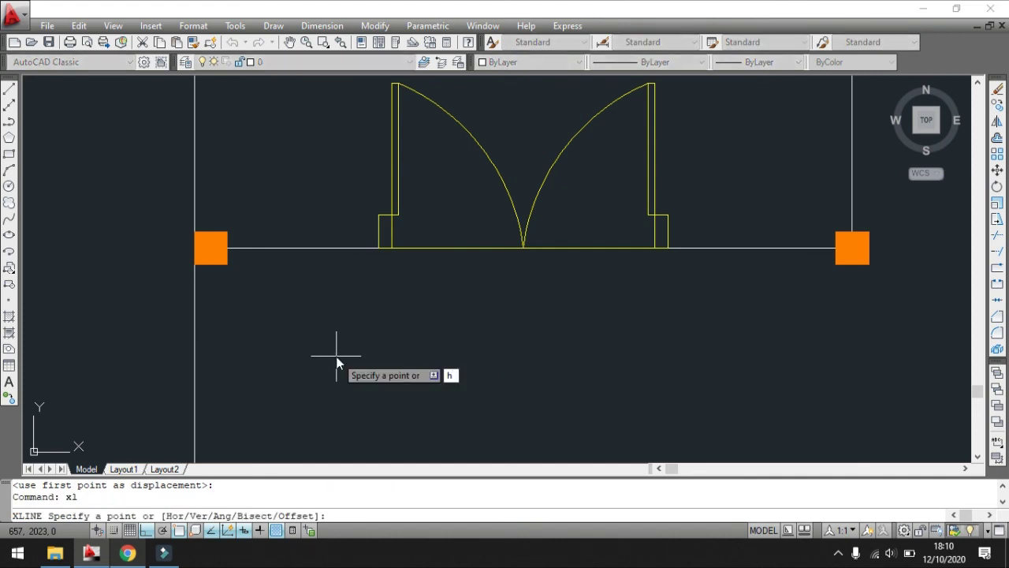
{"action": "key", "text": "Escape"}
{"action": "key", "text": "Escape"}
{"action": "key", "text": "Escape"}
{"action": "type", "text": "xl"}
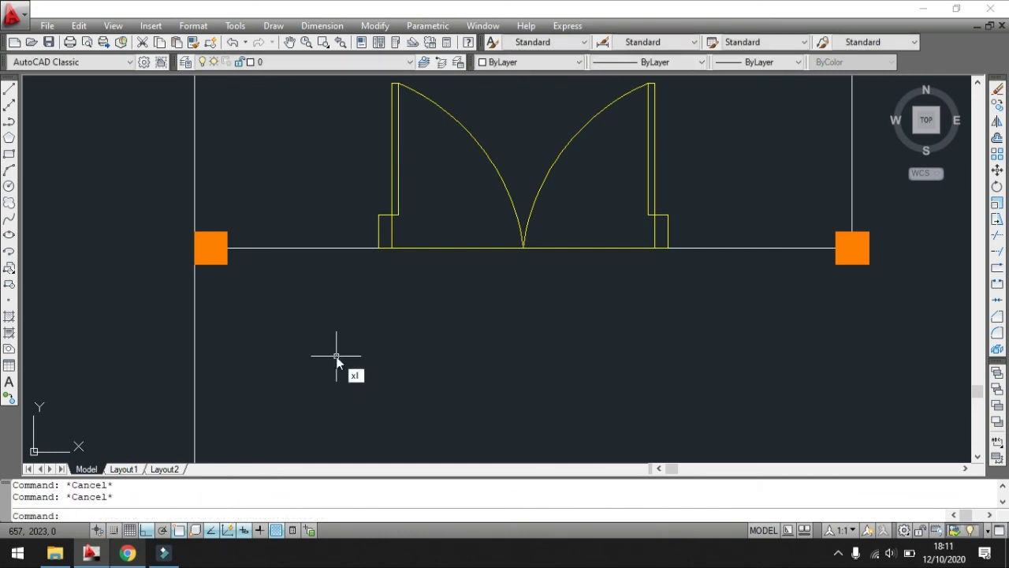
{"action": "key", "text": "Return"}
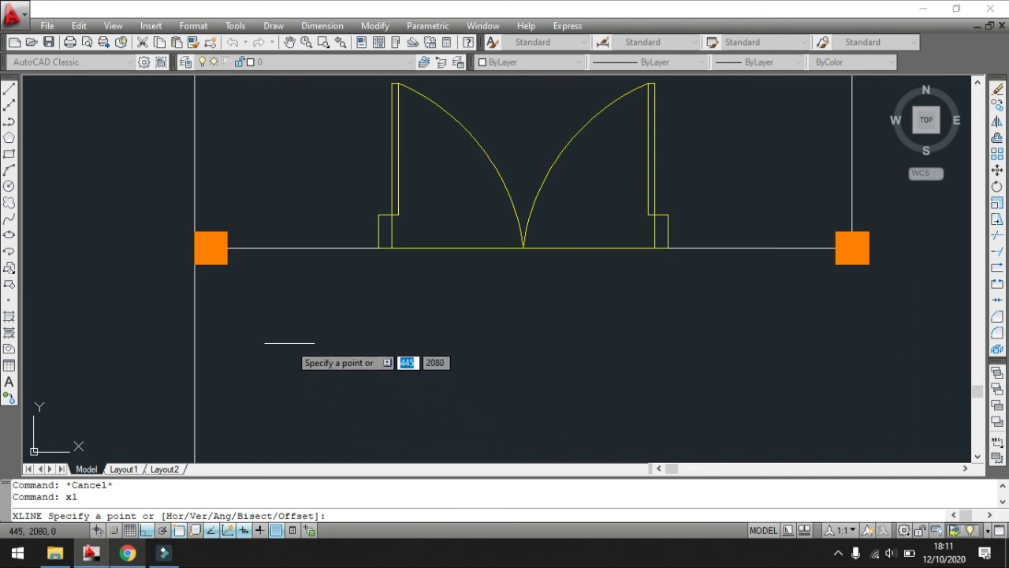
{"action": "type", "text": "h"}
{"action": "key", "text": "Return"}
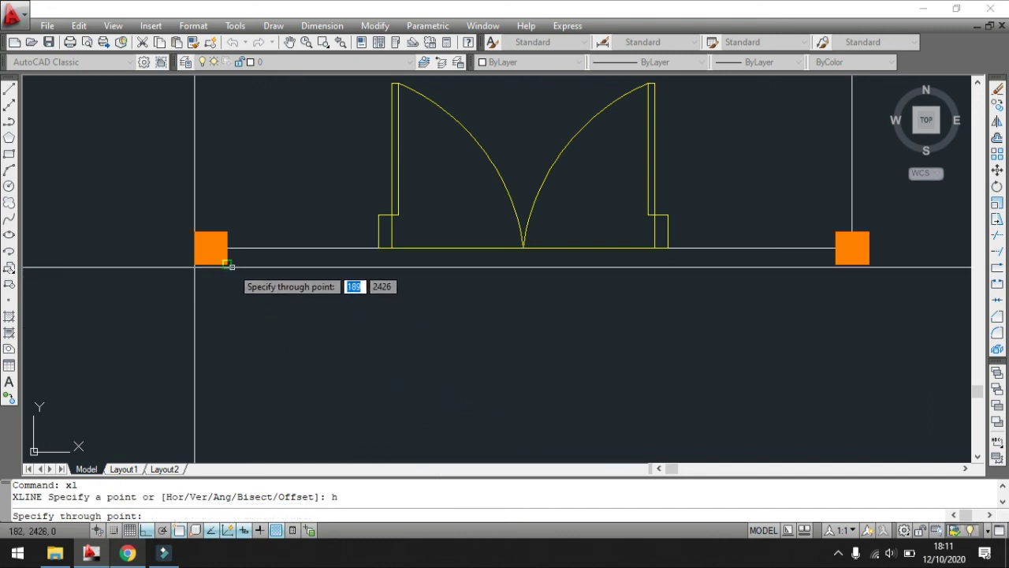
{"action": "left_click", "coordinate": [228, 264]}
{"action": "key", "text": "Escape"}
{"action": "key", "text": "Escape"}
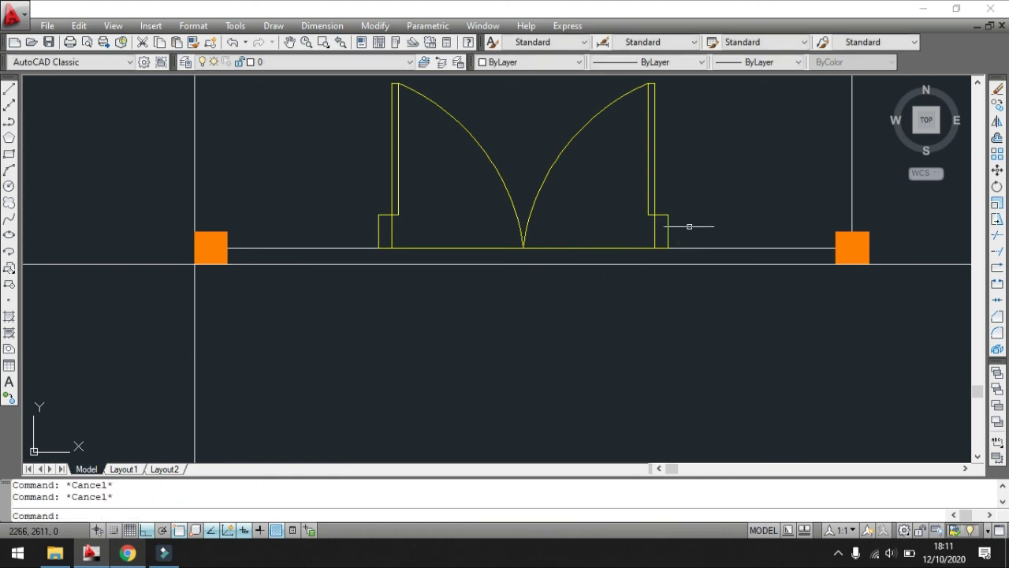
{"action": "left_click", "coordinate": [686, 225]}
{"action": "left_click", "coordinate": [597, 190]}
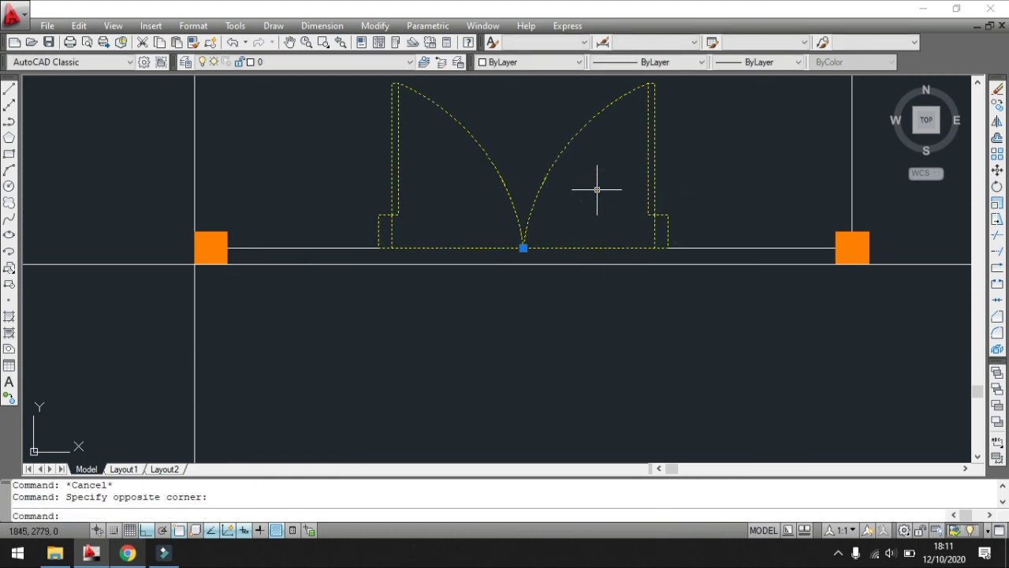
{"action": "type", "text": "m"}
- Move the double-door block down from its lower-left corner onto the construction line
{"action": "key", "text": "Return"}
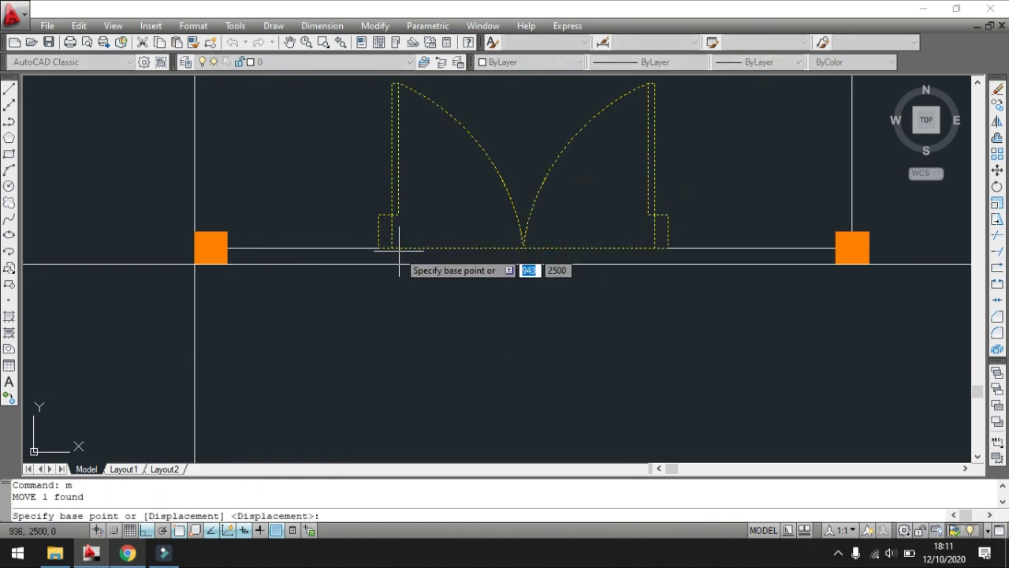
{"action": "left_click", "coordinate": [392, 247]}
{"action": "left_click", "coordinate": [390, 264]}
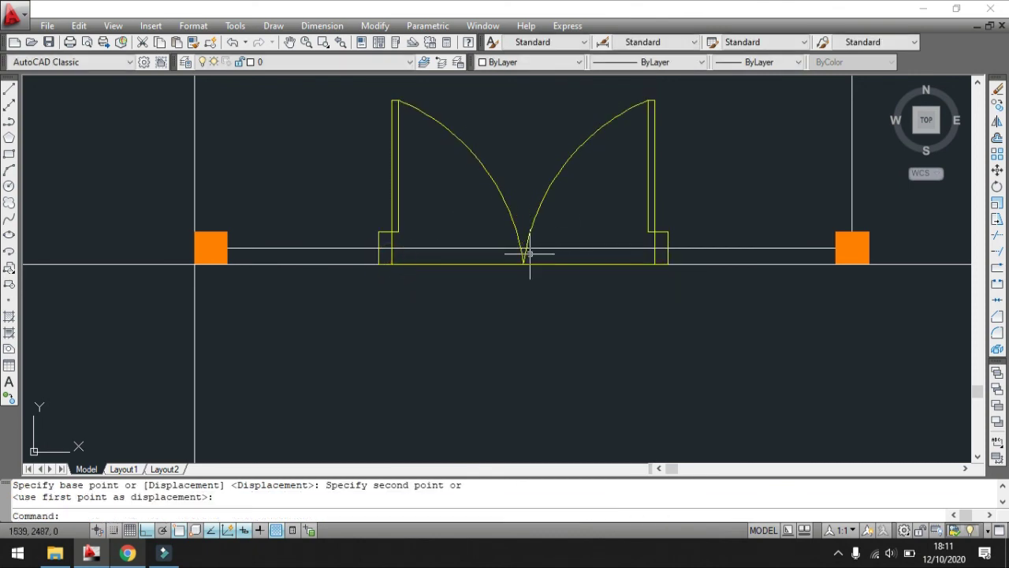
{"action": "left_click", "coordinate": [9, 201]}
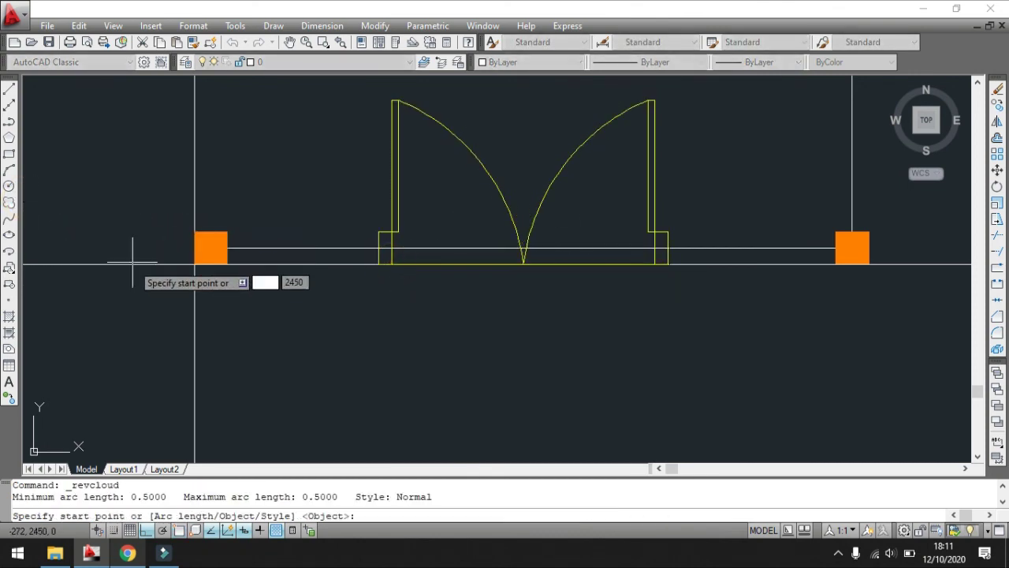
- Erase the horizontal construction line
{"action": "key", "text": "Escape"}
{"action": "key", "text": "Escape"}
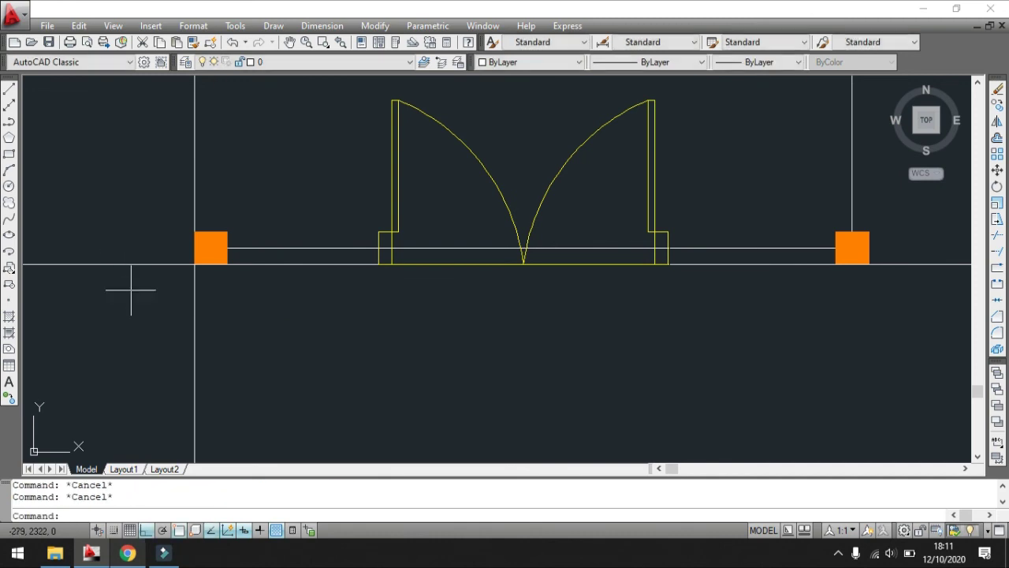
{"action": "left_click", "coordinate": [136, 293]}
{"action": "left_click", "coordinate": [103, 235]}
{"action": "key", "text": "Delete"}
- Frame the second double door and erase its right leaf and swing arc
{"action": "scroll", "coordinate": [150, 280], "scroll_direction": "down", "scroll_amount": 6}
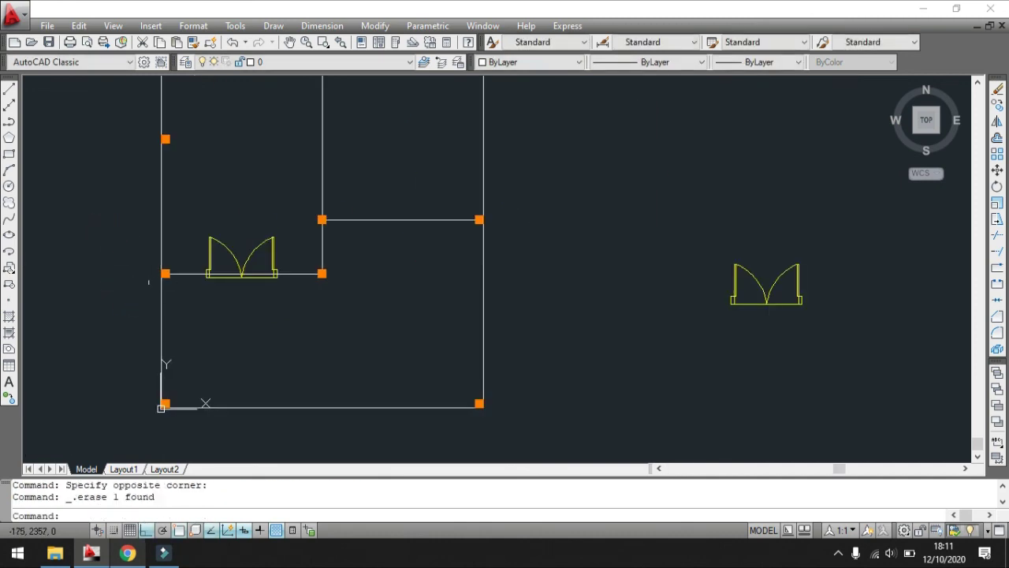
{"action": "middle_click_drag", "start_coordinate": [358, 293], "coordinate": [345, 303]}
{"action": "middle_click_drag", "start_coordinate": [674, 332], "coordinate": [428, 327]}
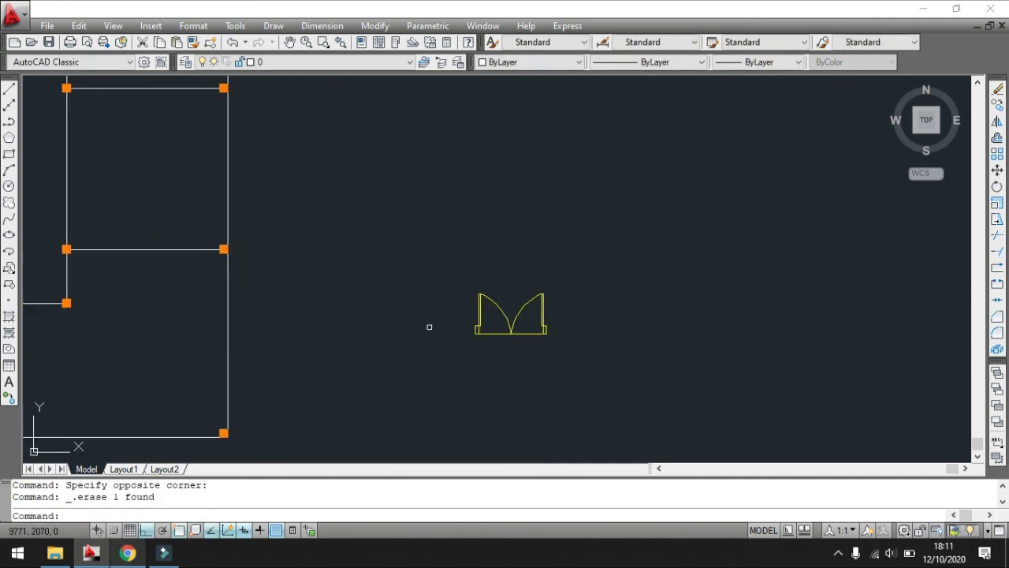
{"action": "scroll", "coordinate": [428, 326], "scroll_direction": "down", "scroll_amount": 4}
{"action": "scroll", "coordinate": [495, 311], "scroll_direction": "up", "scroll_amount": 1}
{"action": "scroll", "coordinate": [456, 289], "scroll_direction": "up", "scroll_amount": 2}
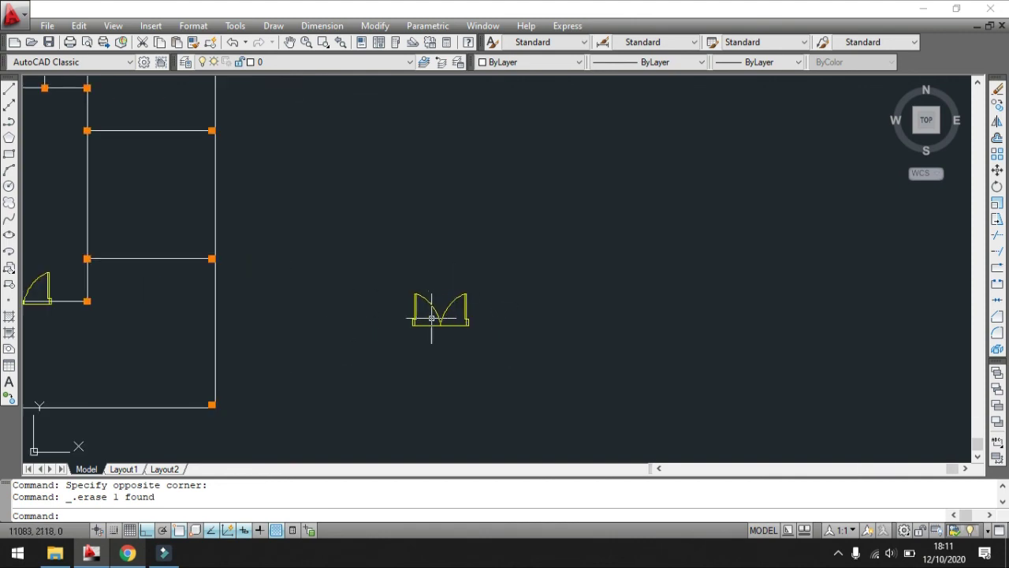
{"action": "left_click", "coordinate": [451, 294]}
{"action": "scroll", "coordinate": [406, 335], "scroll_direction": "up", "scroll_amount": 6}
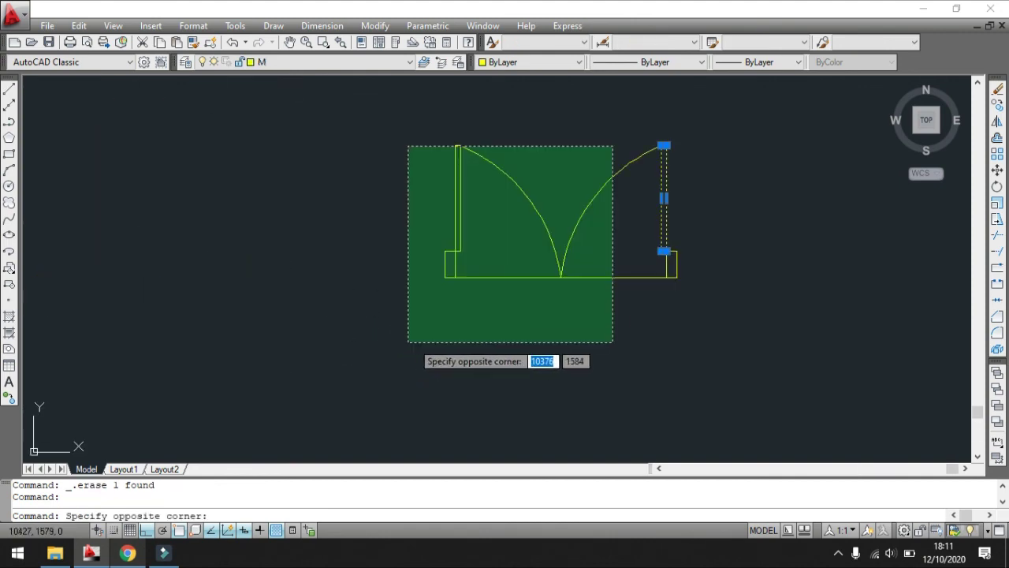
{"action": "key", "text": "Escape"}
{"action": "key", "text": "Escape"}
{"action": "key", "text": "Escape"}
{"action": "middle_click_drag", "start_coordinate": [705, 291], "coordinate": [590, 354]}
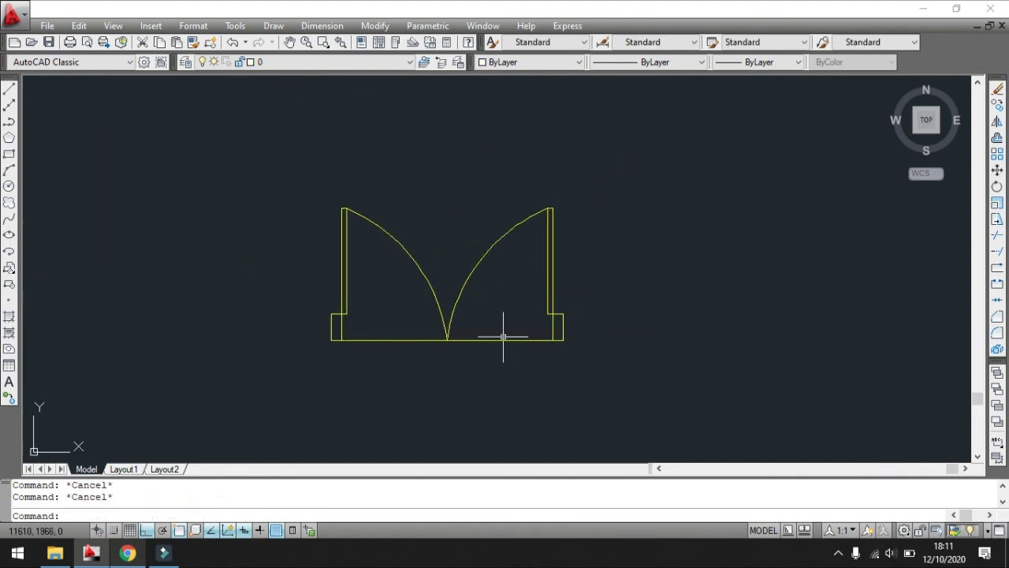
{"action": "left_click", "coordinate": [607, 273]}
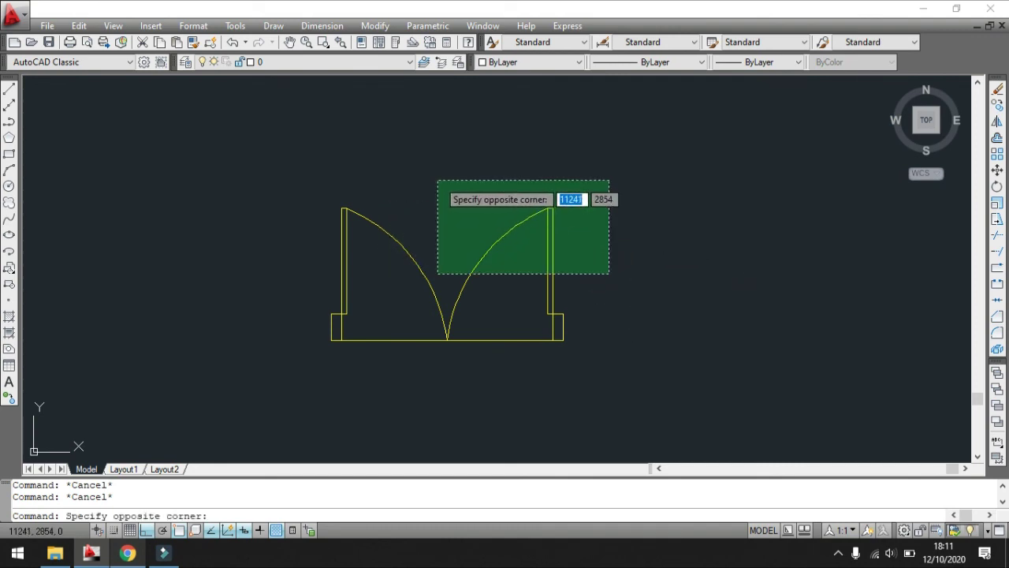
{"action": "left_click", "coordinate": [437, 180]}
{"action": "key", "text": "Delete"}
- Erase the left leaf with its swing arc and the line between the jambs
{"action": "left_click", "coordinate": [436, 237]}
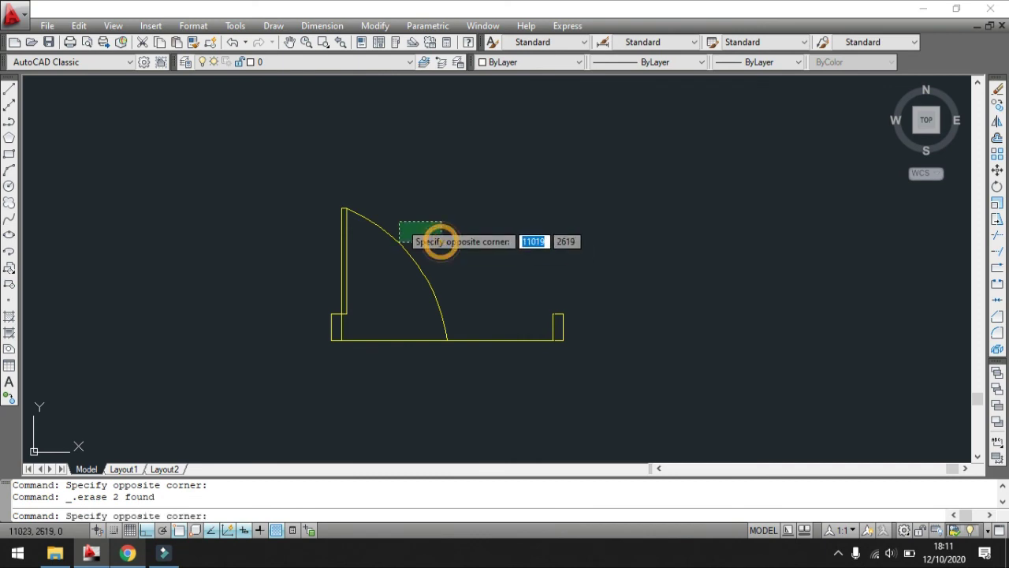
{"action": "left_click", "coordinate": [288, 192]}
{"action": "key", "text": "Delete"}
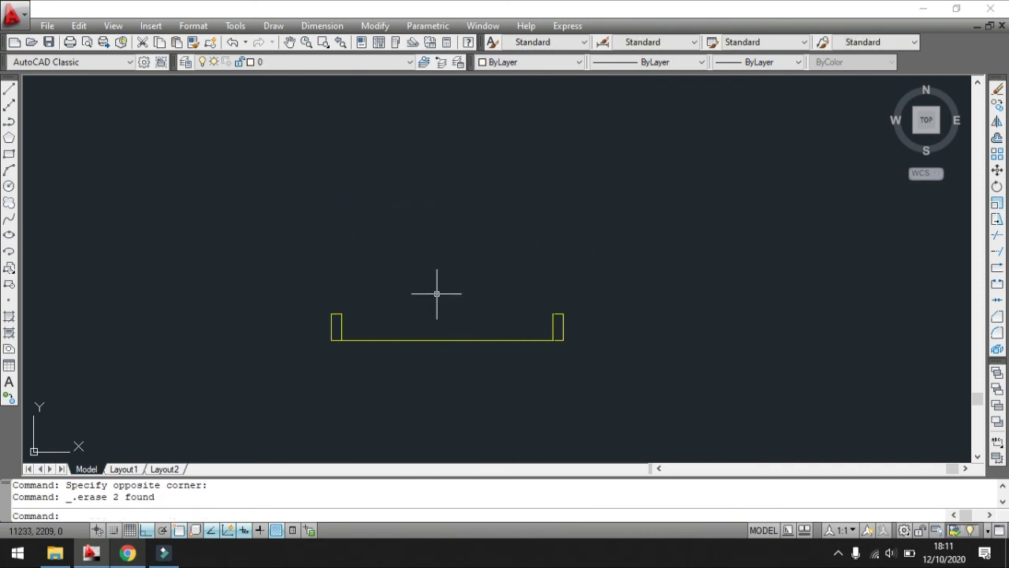
{"action": "left_click", "coordinate": [484, 361]}
{"action": "left_click", "coordinate": [444, 313]}
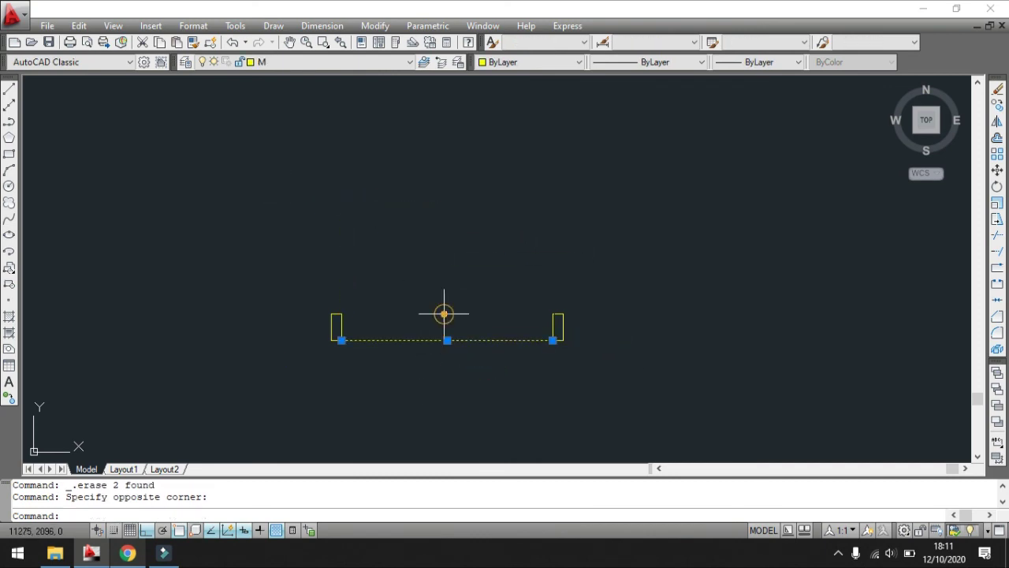
{"action": "key", "text": "Delete"}
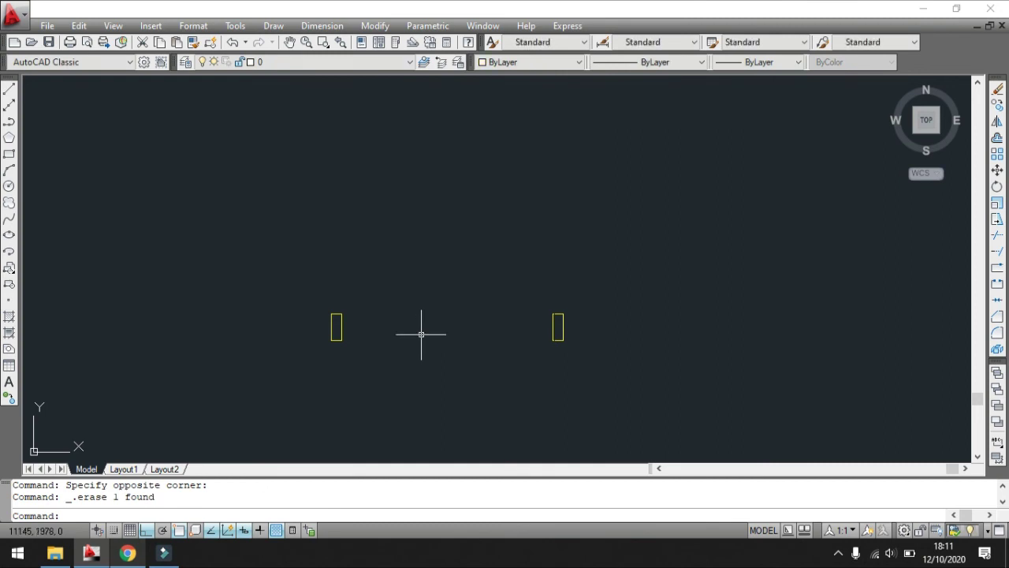
- Draw an 800-long base line starting from the left jamb's corner
{"action": "type", "text": "l"}
{"action": "key", "text": "Return"}
{"action": "left_click", "coordinate": [342, 340]}
{"action": "type", "text": "8"}
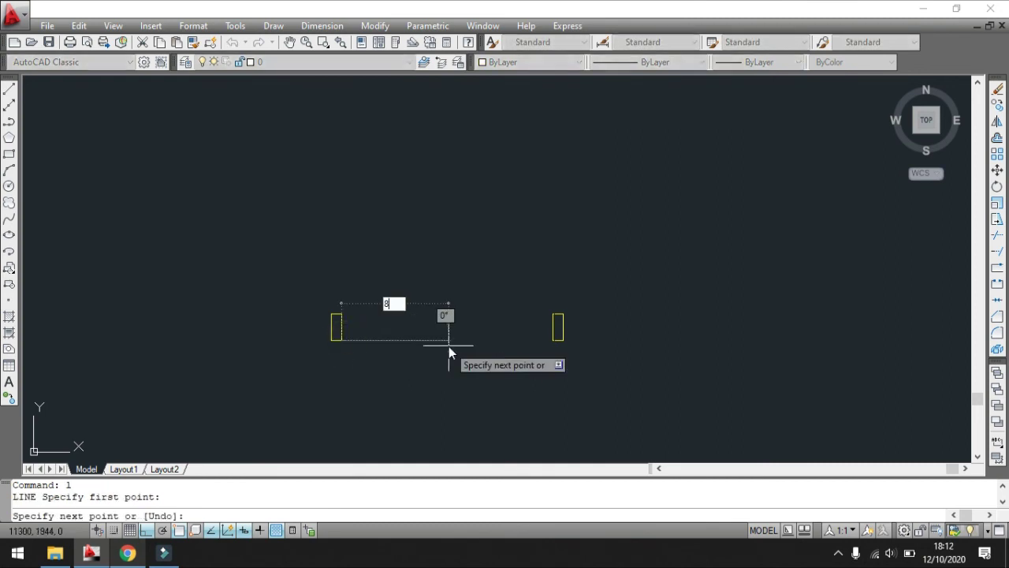
{"action": "type", "text": "00"}
{"action": "key", "text": "Return"}
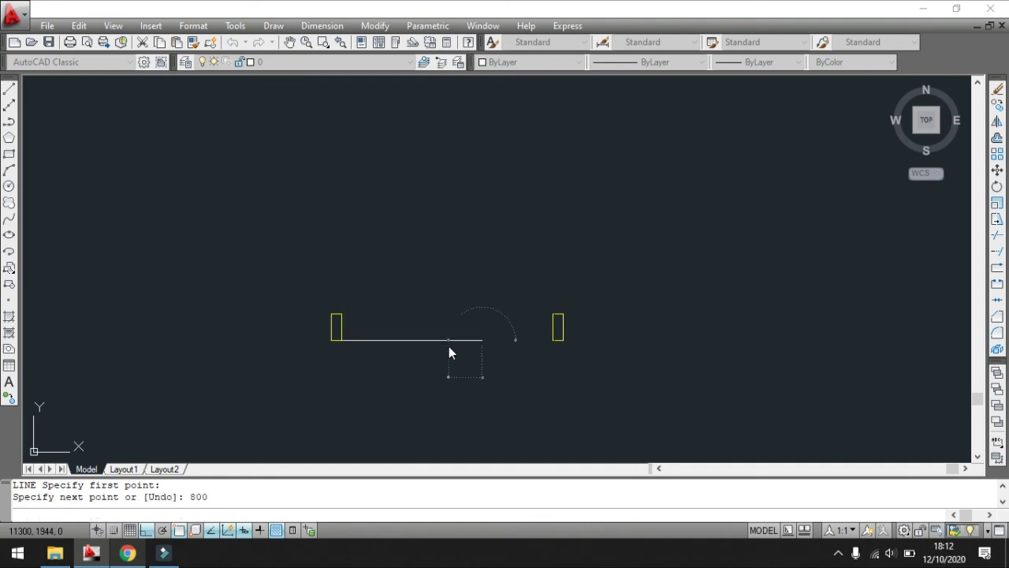
{"action": "key", "text": "Escape"}
- Move the right jamb so its bottom corner sits at the line's end
{"action": "left_click", "coordinate": [588, 370]}
{"action": "left_click", "coordinate": [520, 264]}
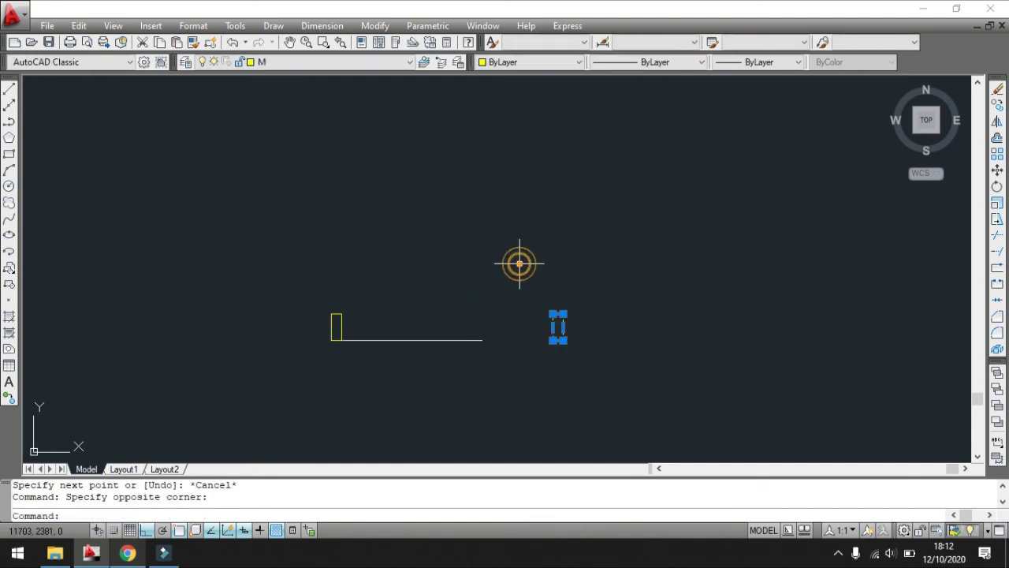
{"action": "type", "text": "m"}
{"action": "key", "text": "Return"}
{"action": "left_click", "coordinate": [556, 340]}
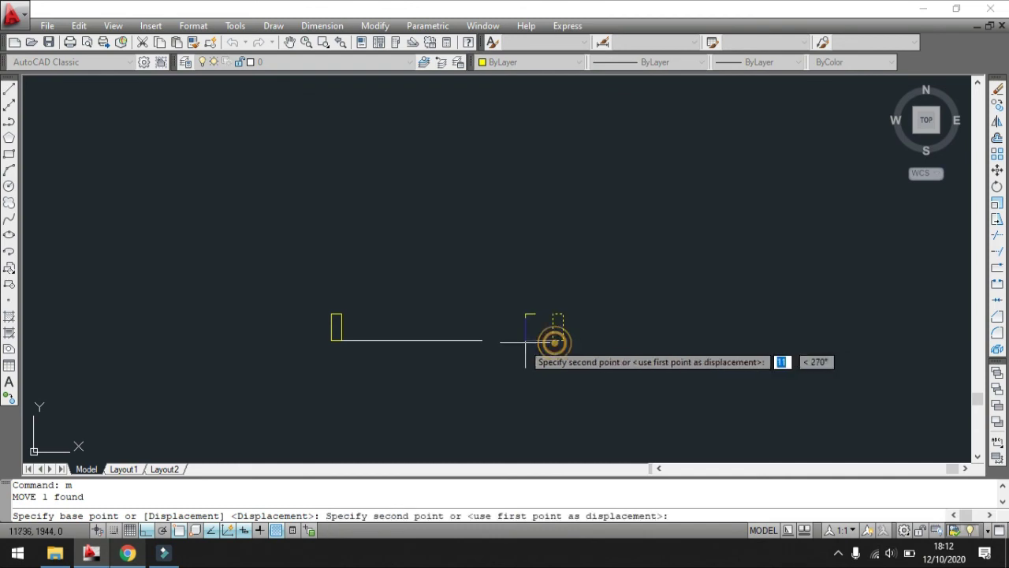
{"action": "left_click", "coordinate": [481, 340]}
{"action": "key", "text": "Escape"}
{"action": "key", "text": "Escape"}
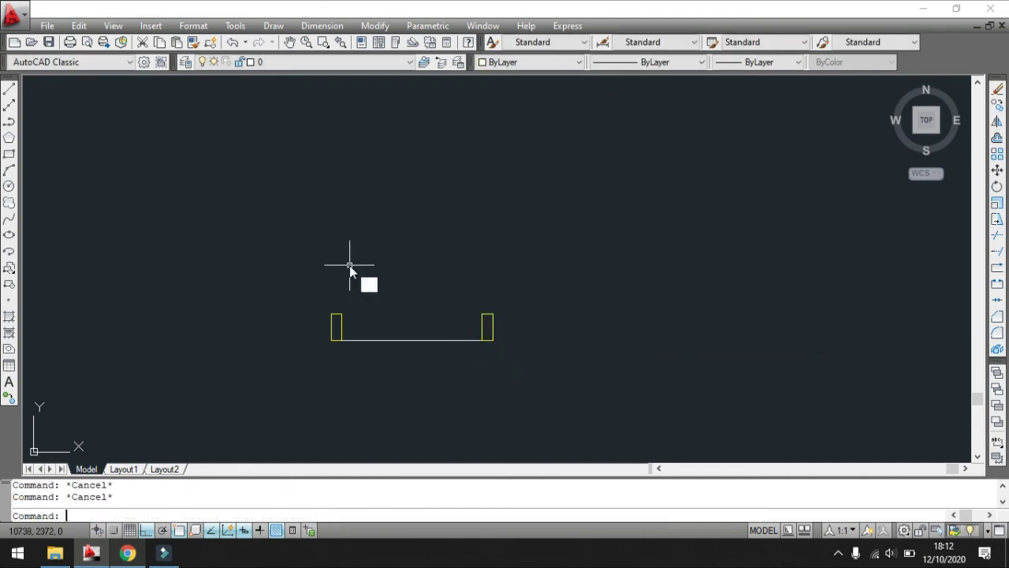
{"action": "type", "text": "rec"}
- Draw a 30 by 800 upright rectangle for the door leaf
{"action": "key", "text": "Return"}
{"action": "left_click", "coordinate": [342, 145]}
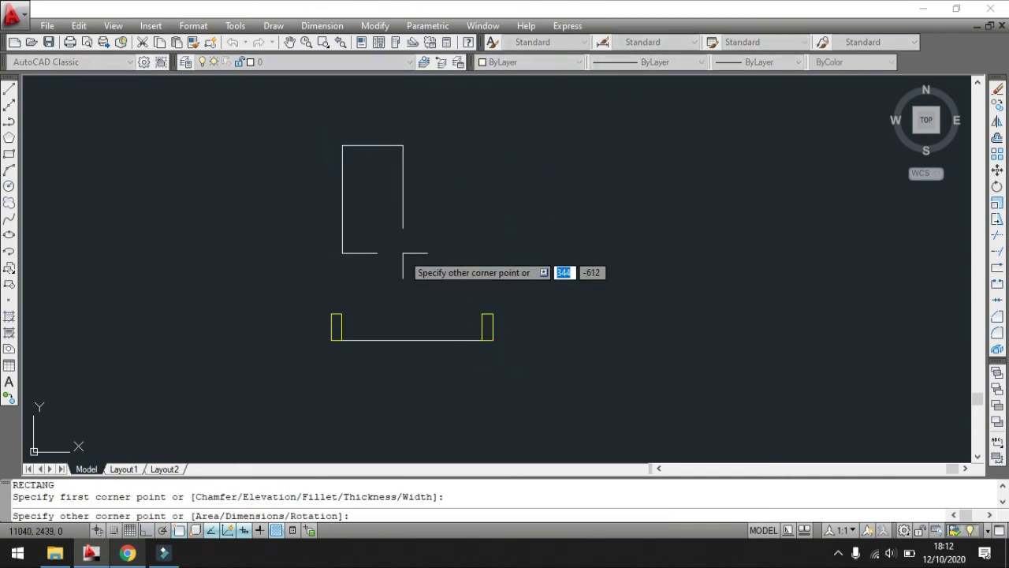
{"action": "key", "text": "Tab"}
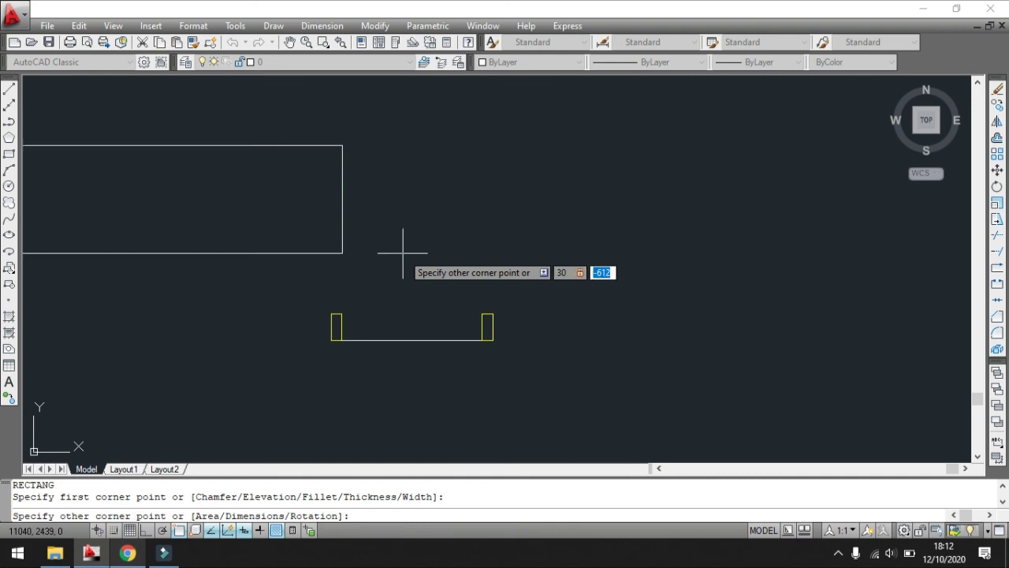
{"action": "type", "text": "800"}
{"action": "key", "text": "Return"}
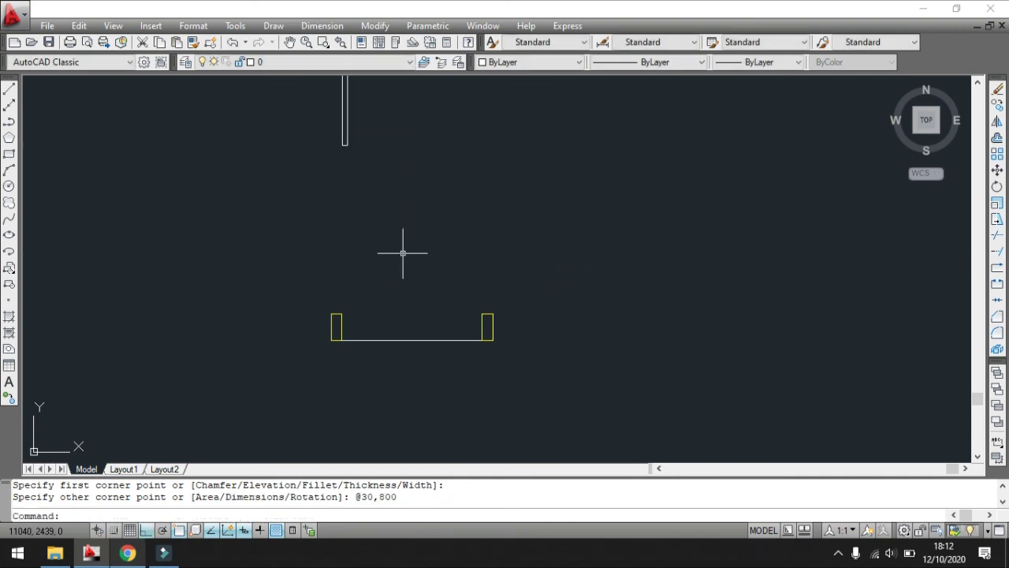
- Move the 30 by 800 leaf down so it stands on the left jamb
{"action": "left_click", "coordinate": [353, 207]}
{"action": "left_click", "coordinate": [292, 116]}
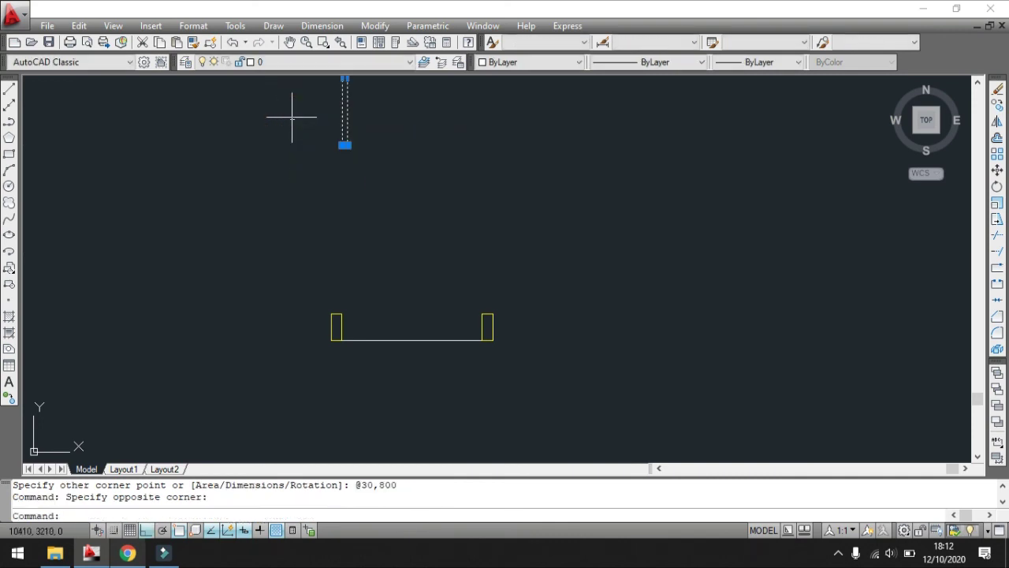
{"action": "type", "text": "m"}
{"action": "key", "text": "Return"}
{"action": "left_click", "coordinate": [344, 145]}
{"action": "scroll", "coordinate": [346, 298], "scroll_direction": "down", "scroll_amount": 1}
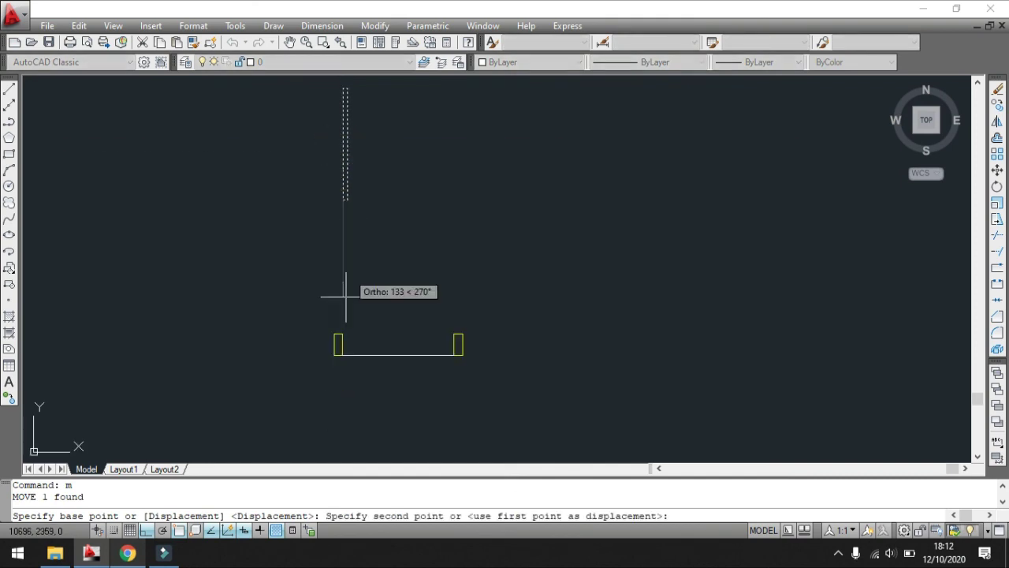
{"action": "left_click", "coordinate": [344, 334]}
{"action": "key", "text": "Escape"}
{"action": "key", "text": "Escape"}
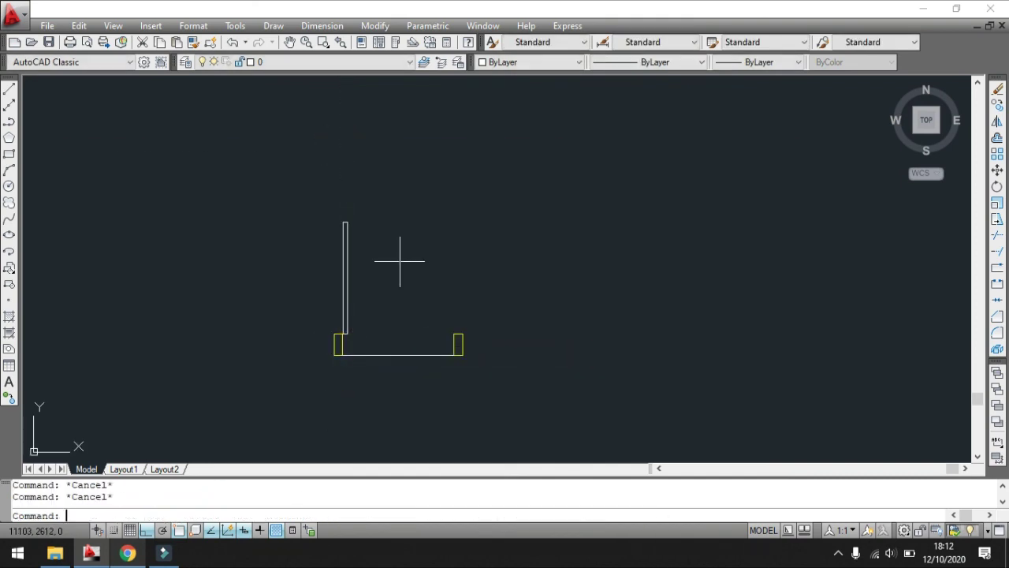
{"action": "type", "text": "arc"}
- Draw a three-point swing arc from the leaf top to the right jamb corner, Ortho off
{"action": "key", "text": "Return"}
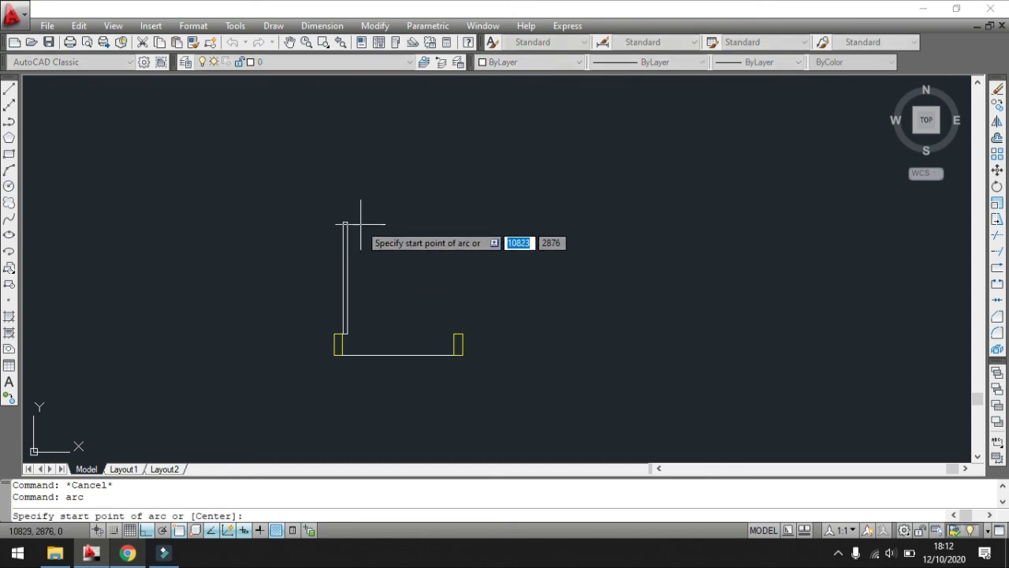
{"action": "left_click", "coordinate": [345, 222]}
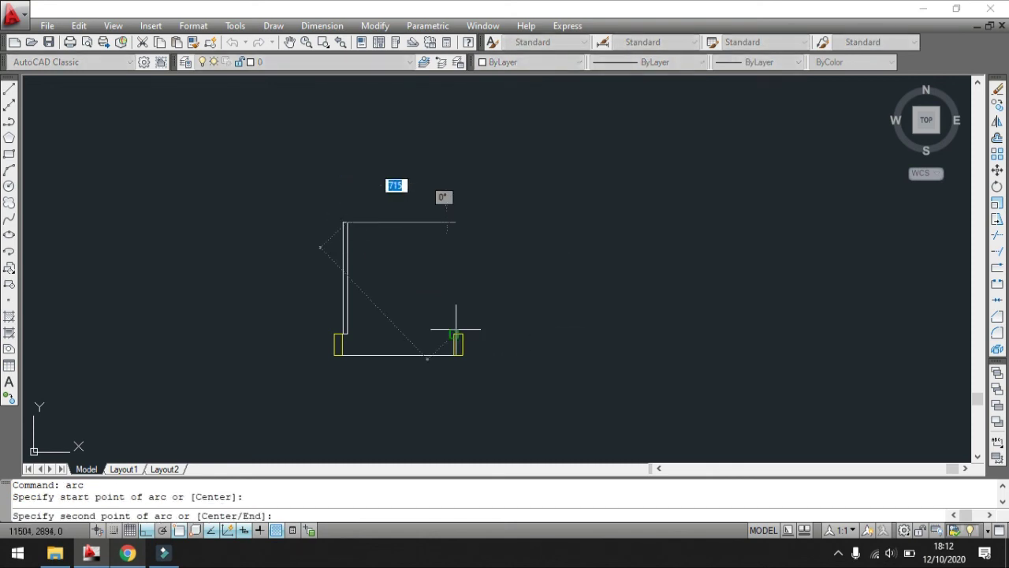
{"action": "key", "text": "F8"}
{"action": "scroll", "coordinate": [454, 354], "scroll_direction": "up", "scroll_amount": 2}
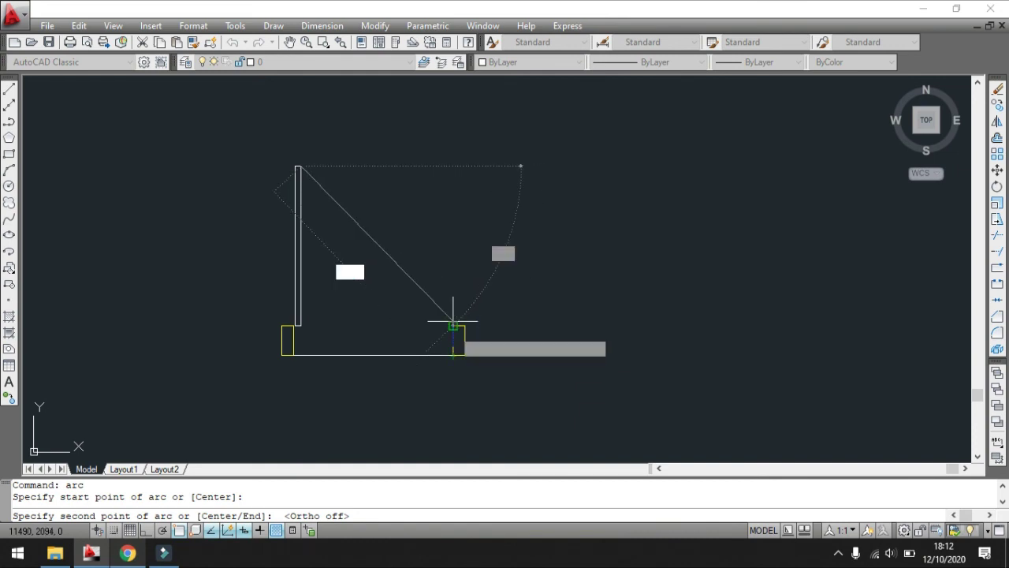
{"action": "left_click", "coordinate": [454, 323]}
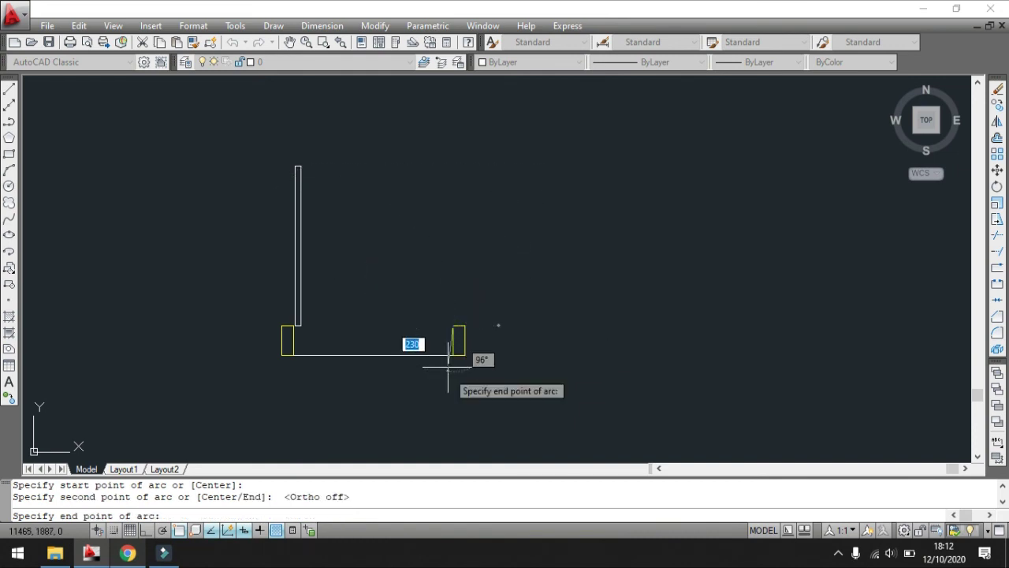
{"action": "left_click", "coordinate": [453, 355]}
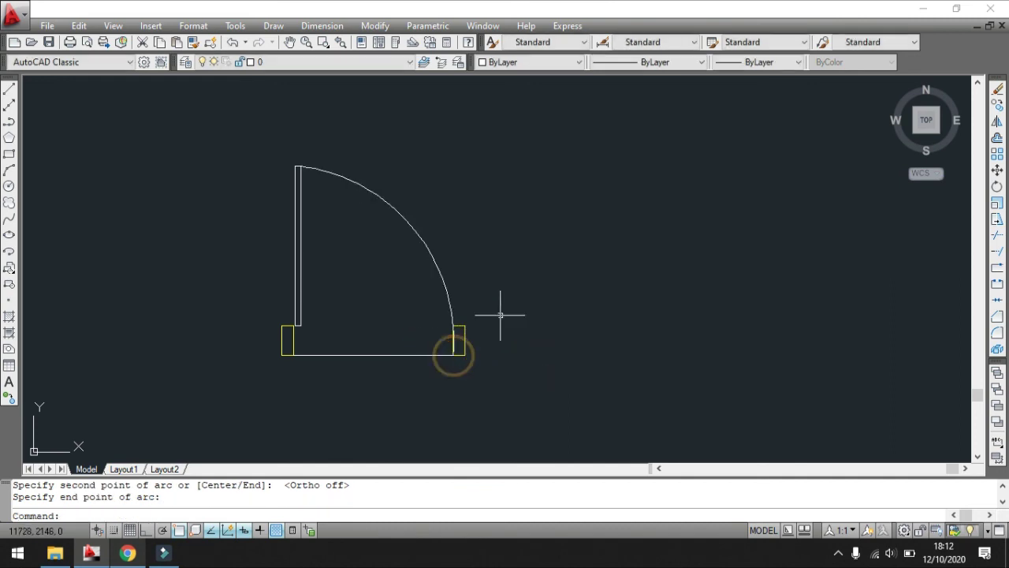
{"action": "scroll", "coordinate": [465, 347], "scroll_direction": "up", "scroll_amount": 3}
{"action": "scroll", "coordinate": [437, 331], "scroll_direction": "up", "scroll_amount": 5}
{"action": "scroll", "coordinate": [433, 331], "scroll_direction": "up", "scroll_amount": 4}
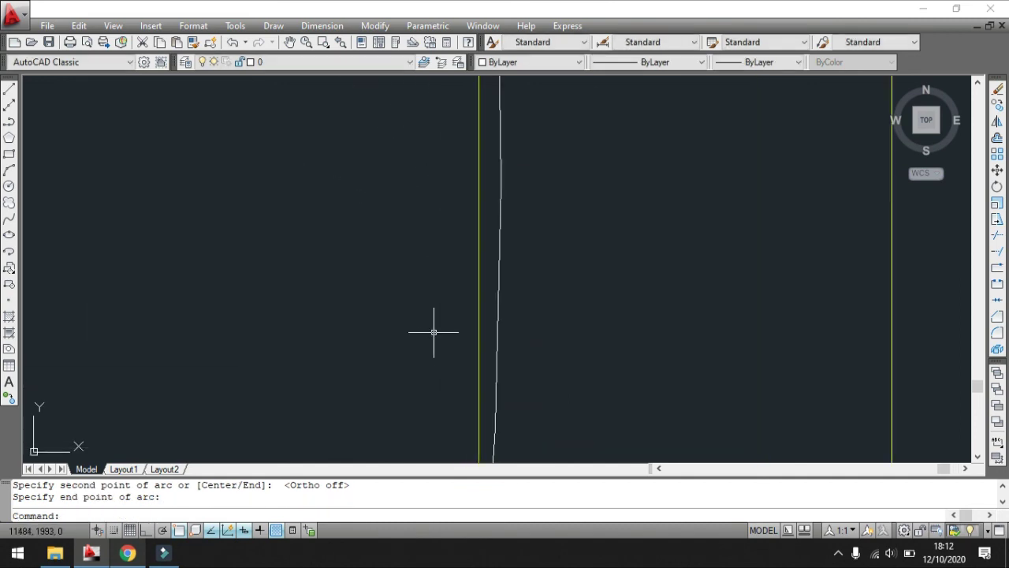
{"action": "type", "text": "tr"}
- Trim the arc piece overshooting past the right jamb
{"action": "key", "text": "Return"}
{"action": "key", "text": "Return"}
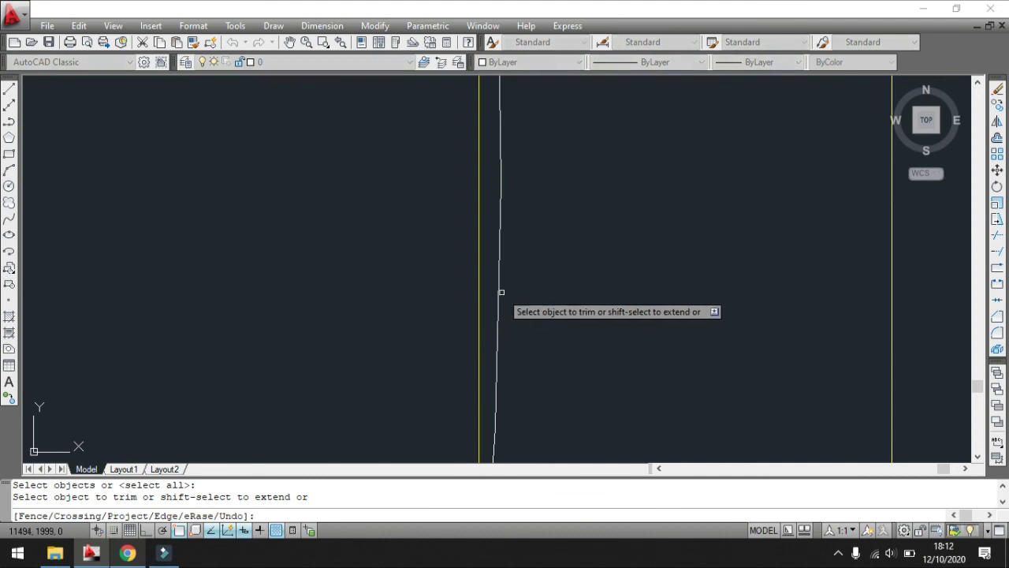
{"action": "left_click", "coordinate": [499, 291]}
{"action": "scroll", "coordinate": [498, 292], "scroll_direction": "down", "scroll_amount": 4}
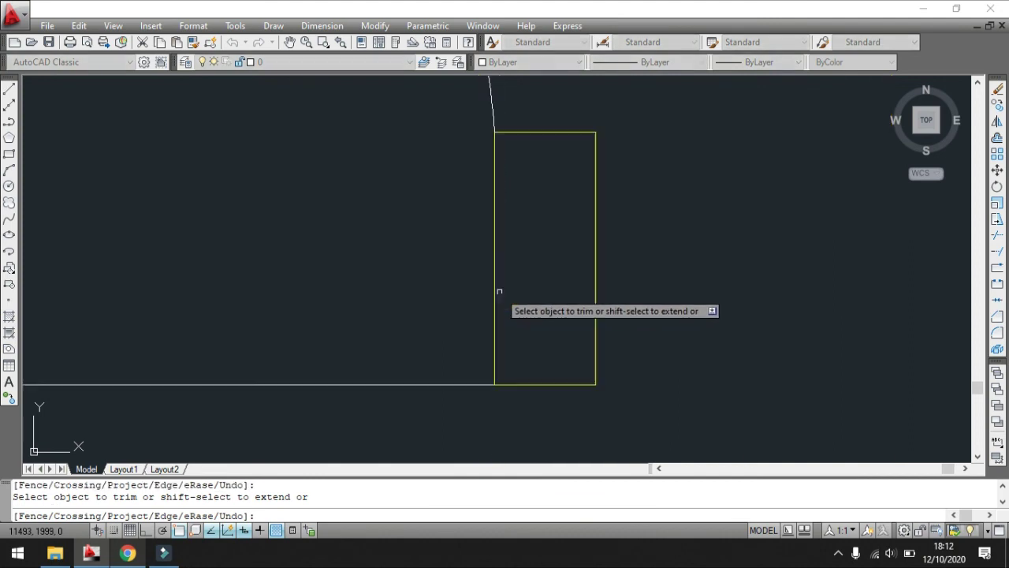
{"action": "scroll", "coordinate": [488, 295], "scroll_direction": "down", "scroll_amount": 5}
{"action": "middle_click_drag", "start_coordinate": [578, 251], "coordinate": [584, 332]}
{"action": "key", "text": "Escape"}
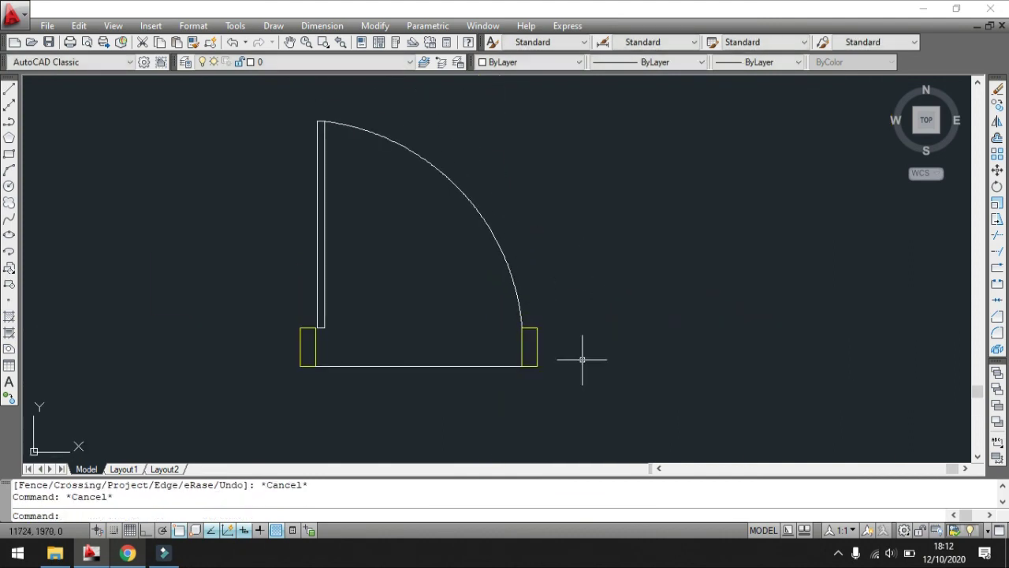
{"action": "key", "text": "Escape"}
{"action": "left_click", "coordinate": [629, 400]}
- Put all the single door pieces on layer M
{"action": "left_click", "coordinate": [235, 141]}
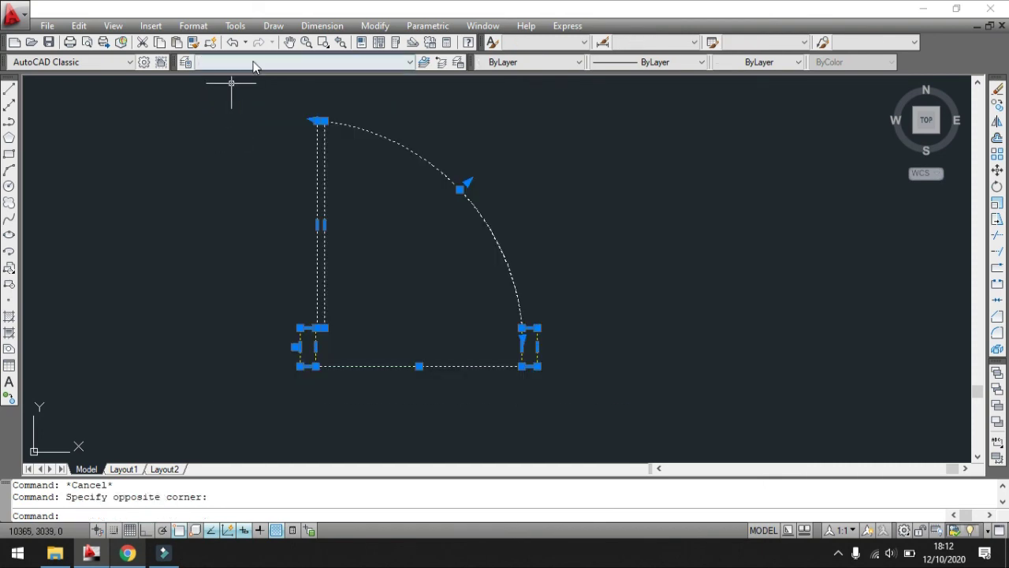
{"action": "left_click", "coordinate": [252, 62]}
{"action": "left_click", "coordinate": [260, 113]}
{"action": "key", "text": "Escape"}
{"action": "key", "text": "Escape"}
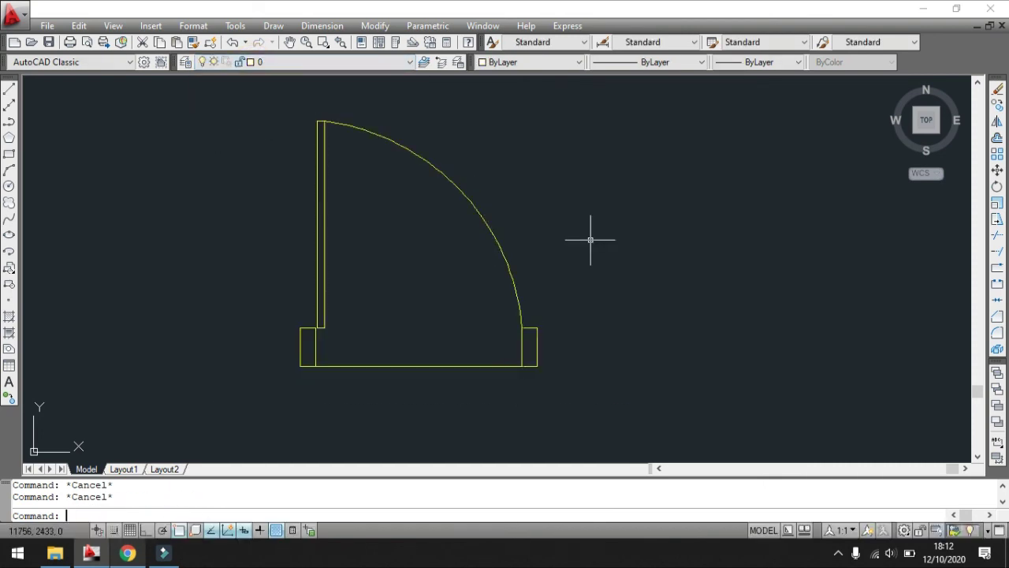
{"action": "scroll", "coordinate": [555, 382], "scroll_direction": "down", "scroll_amount": 4}
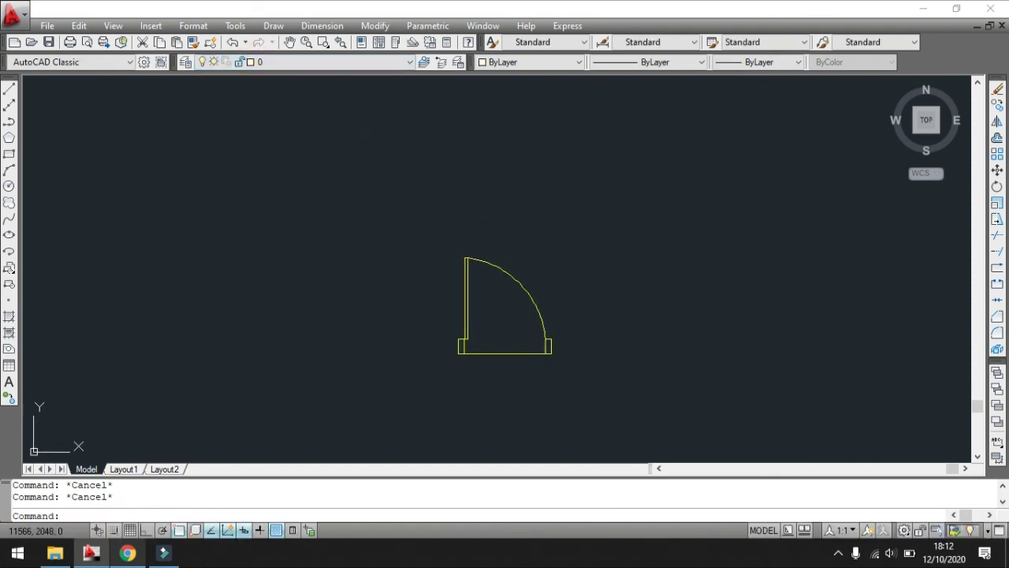
{"action": "scroll", "coordinate": [624, 407], "scroll_direction": "up", "scroll_amount": 3}
- Define the five door objects as block 'pintu single', base point at the bottom-edge midpoint
{"action": "left_click", "coordinate": [626, 415]}
{"action": "left_click", "coordinate": [278, 132]}
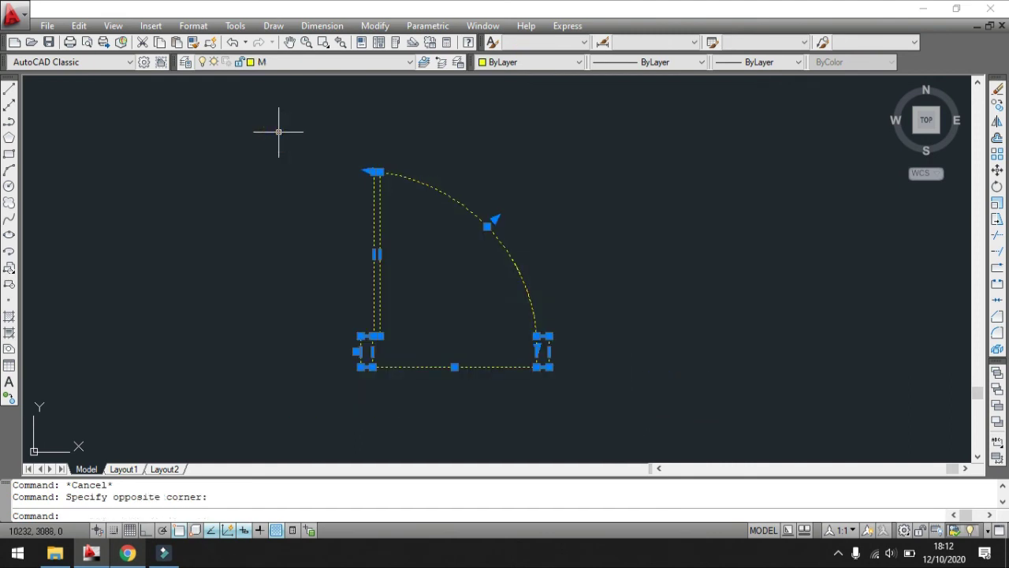
{"action": "type", "text": "b"}
{"action": "key", "text": "Return"}
{"action": "type", "text": "pintu single"}
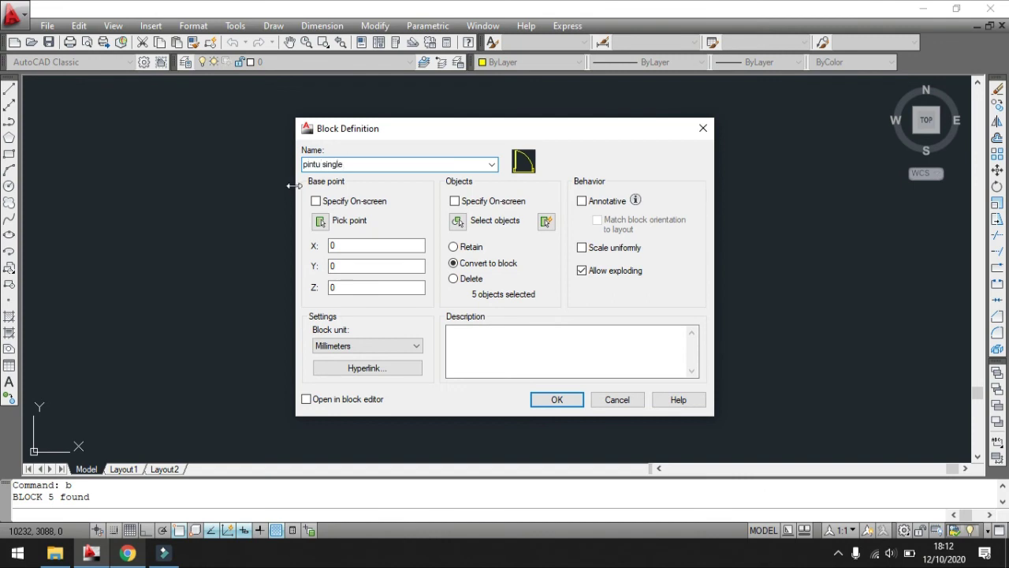
{"action": "left_click", "coordinate": [320, 222]}
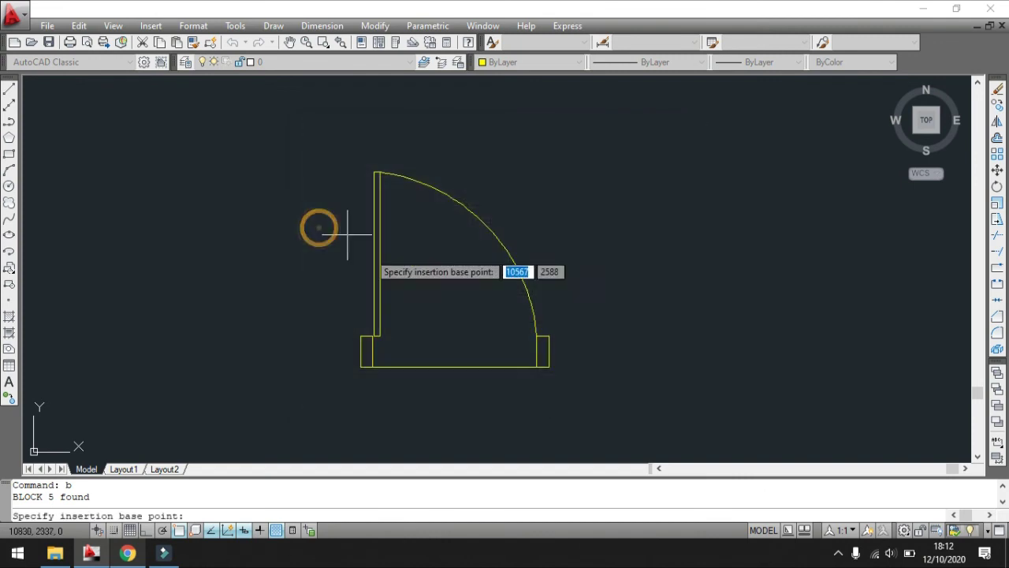
{"action": "left_click", "coordinate": [456, 365]}
{"action": "left_click", "coordinate": [561, 405]}
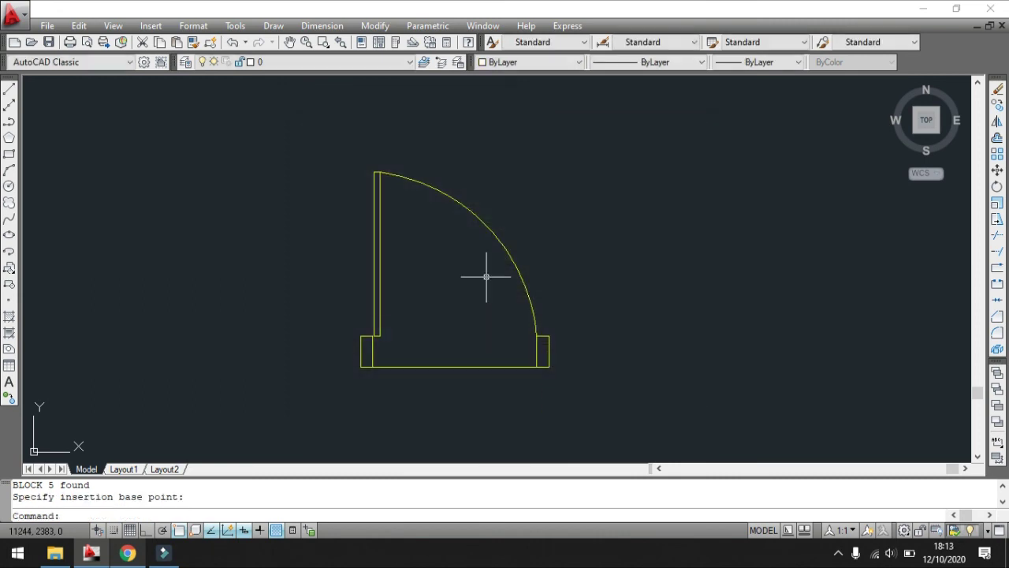
- Move the 'pintu single' block into the plan's lower-right room, just below an interior wall
{"action": "scroll", "coordinate": [553, 310], "scroll_direction": "down", "scroll_amount": 5}
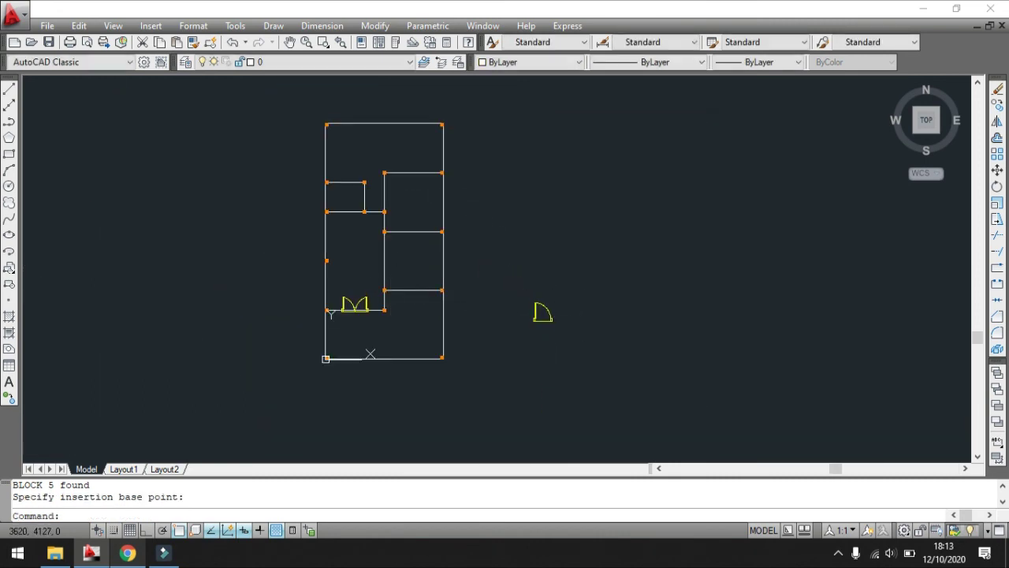
{"action": "scroll", "coordinate": [541, 325], "scroll_direction": "up", "scroll_amount": 3}
{"action": "left_click_drag", "start_coordinate": [580, 341], "coordinate": [428, 228]}
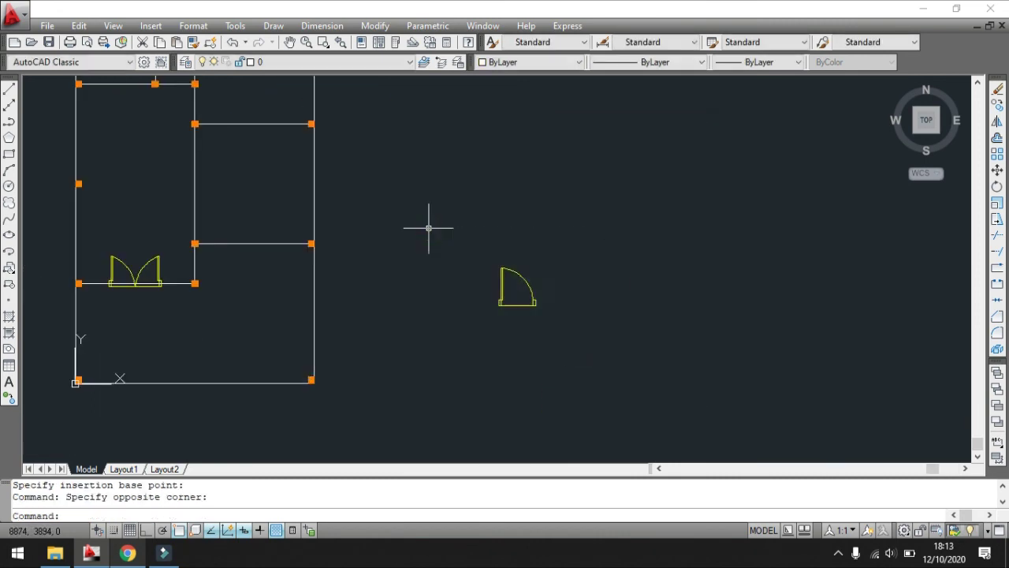
{"action": "type", "text": "m"}
{"action": "key", "text": "Return"}
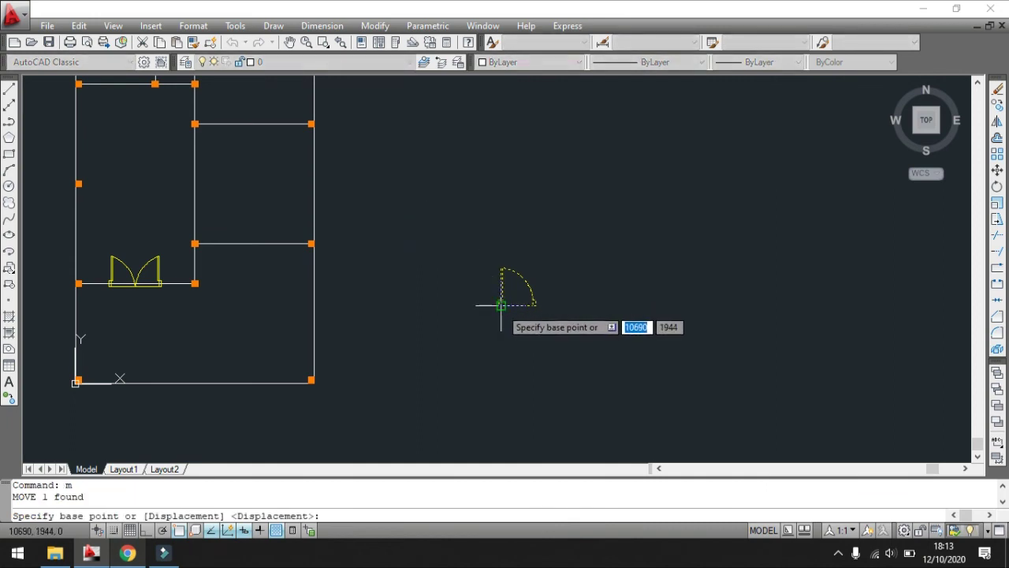
{"action": "scroll", "coordinate": [494, 303], "scroll_direction": "up", "scroll_amount": 1}
{"action": "scroll", "coordinate": [495, 302], "scroll_direction": "up", "scroll_amount": 4}
{"action": "left_click", "coordinate": [498, 295]}
{"action": "scroll", "coordinate": [497, 296], "scroll_direction": "down", "scroll_amount": 3}
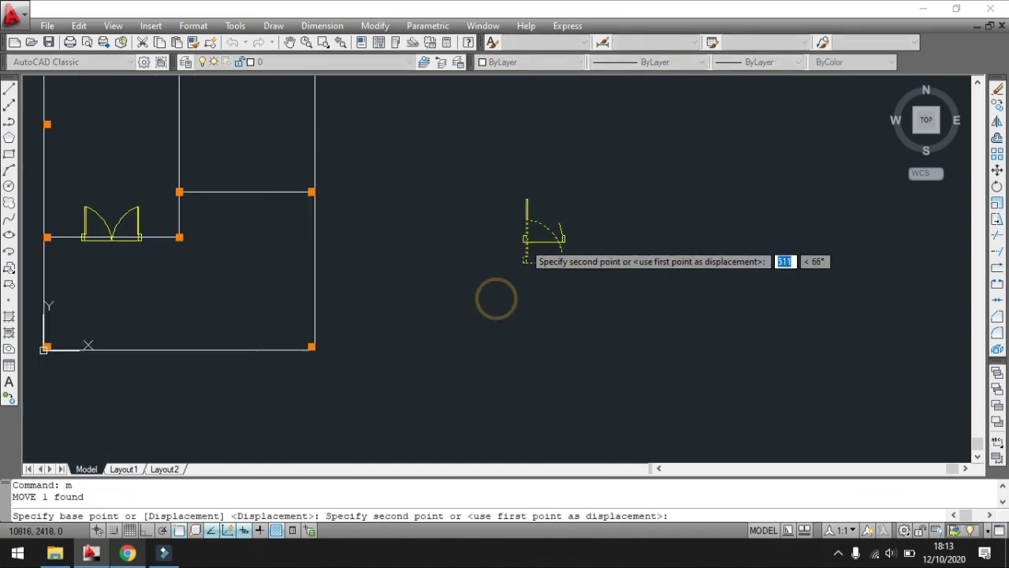
{"action": "scroll", "coordinate": [642, 232], "scroll_direction": "down", "scroll_amount": 3}
{"action": "scroll", "coordinate": [579, 215], "scroll_direction": "up", "scroll_amount": 3}
{"action": "scroll", "coordinate": [501, 165], "scroll_direction": "up", "scroll_amount": 5}
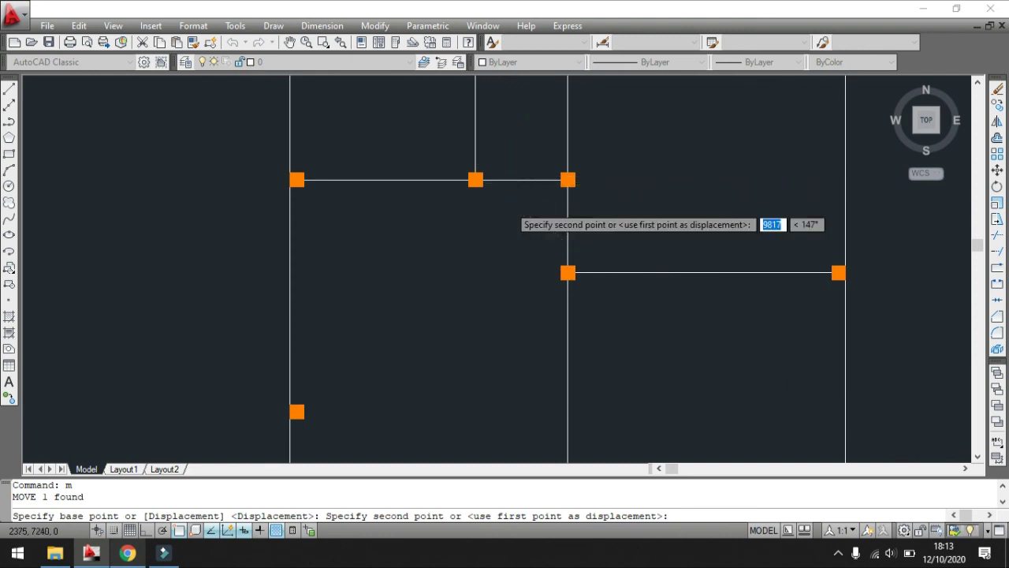
{"action": "scroll", "coordinate": [510, 206], "scroll_direction": "down", "scroll_amount": 4}
{"action": "scroll", "coordinate": [541, 260], "scroll_direction": "up", "scroll_amount": 5}
{"action": "mouse_move", "coordinate": [536, 281]}
{"action": "middle_mouse_down"}
{"action": "mouse_move", "coordinate": [462, 315]}
{"action": "mouse_move", "coordinate": [439, 286]}
{"action": "middle_mouse_up"}
{"action": "left_click", "coordinate": [451, 311]}
{"action": "key", "text": "Escape"}
{"action": "key", "text": "Escape"}
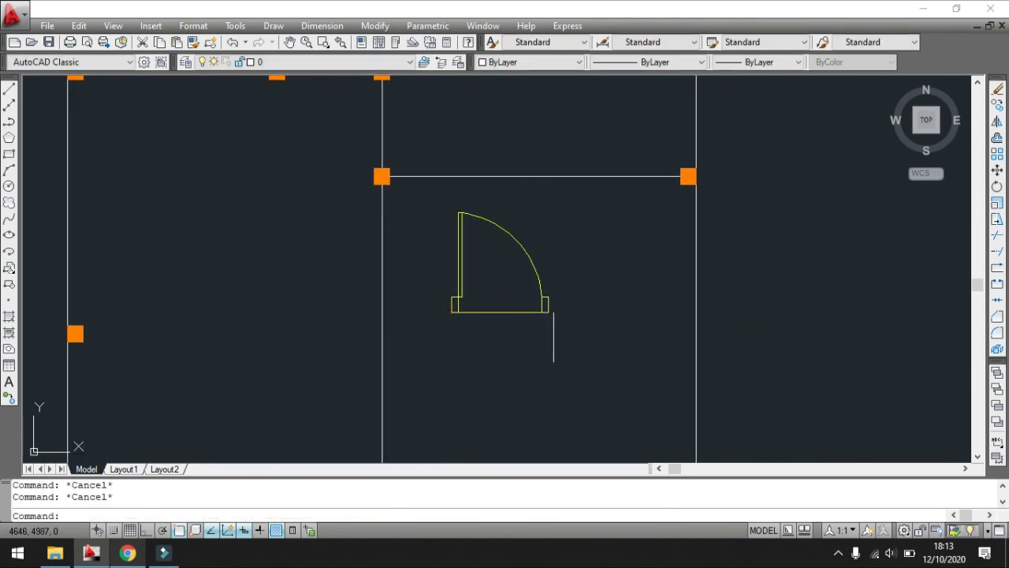
{"action": "left_click", "coordinate": [591, 350]}
{"action": "left_click", "coordinate": [418, 203]}
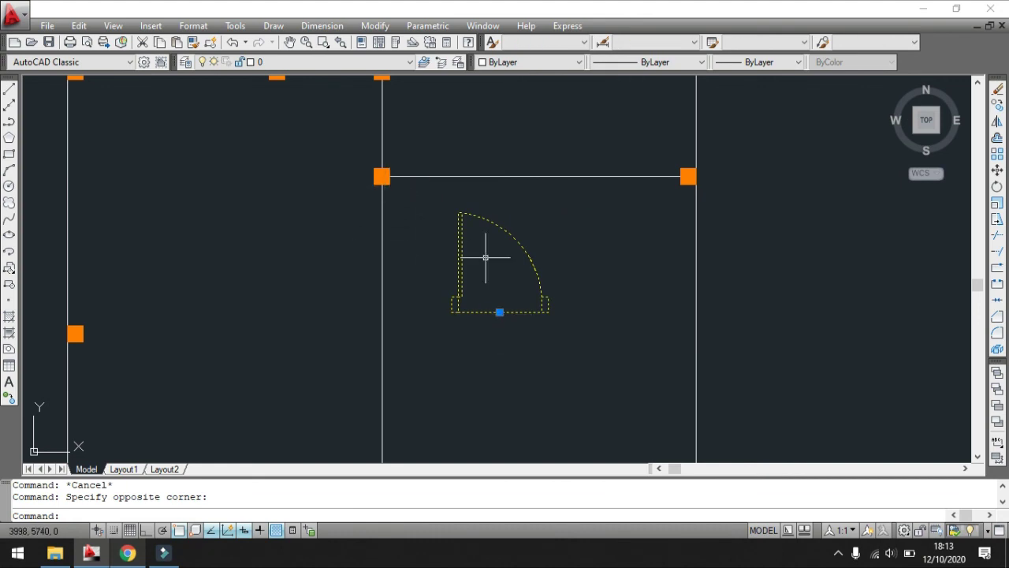
{"action": "type", "text": "ro"}
- Rotate the single door -90° about its lower-left corner
{"action": "key", "text": "Return"}
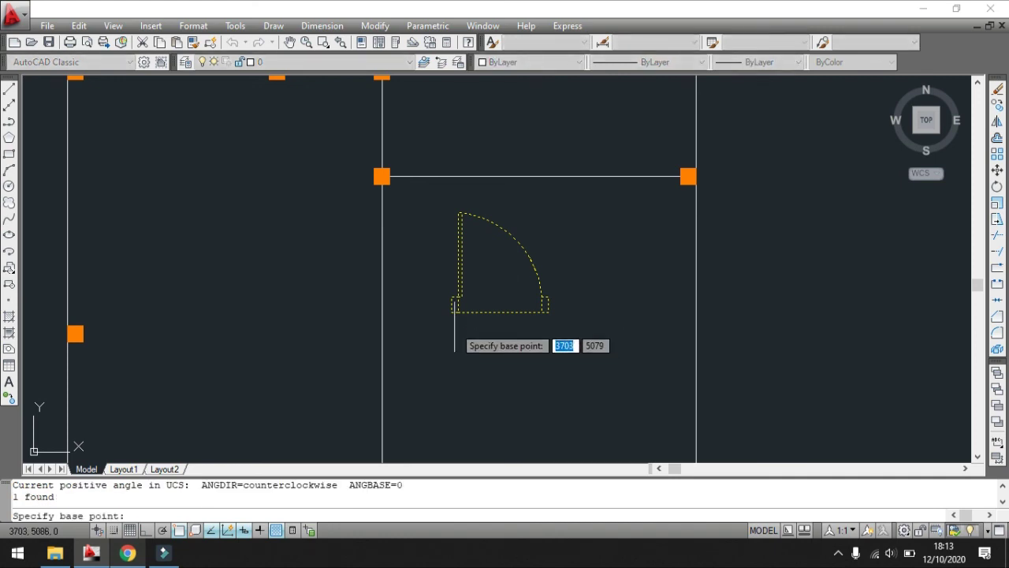
{"action": "left_click", "coordinate": [451, 313]}
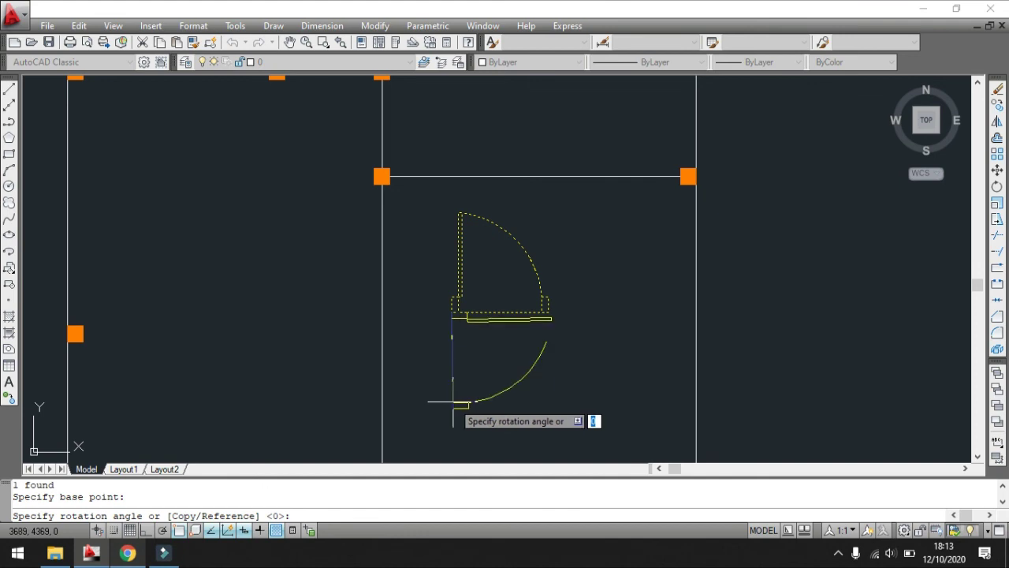
{"action": "scroll", "coordinate": [453, 402], "scroll_direction": "down", "scroll_amount": 4}
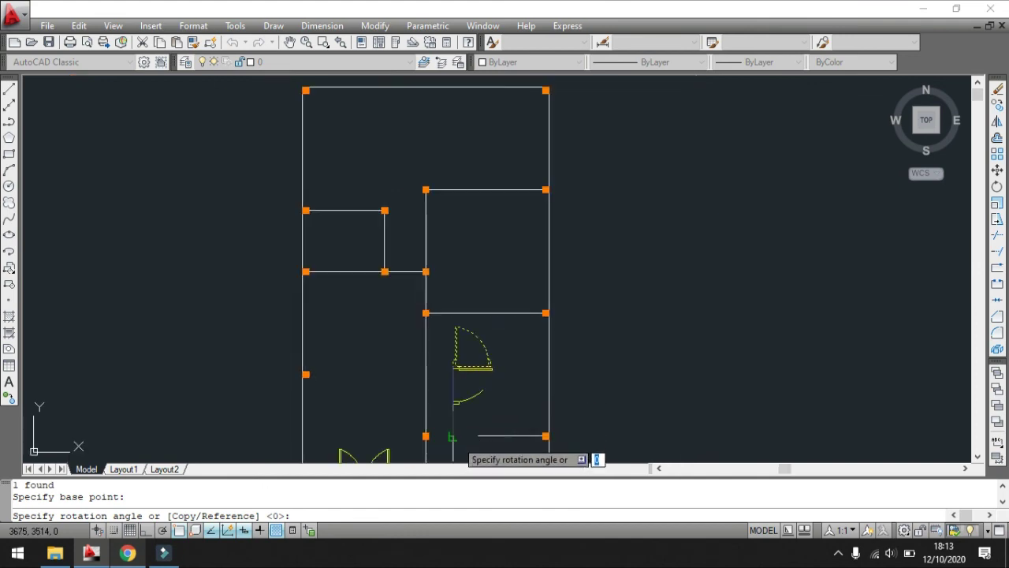
{"action": "key", "text": "Escape"}
{"action": "key", "text": "Escape"}
{"action": "key", "text": "Escape"}
{"action": "left_click", "coordinate": [507, 374]}
{"action": "left_click", "coordinate": [433, 320]}
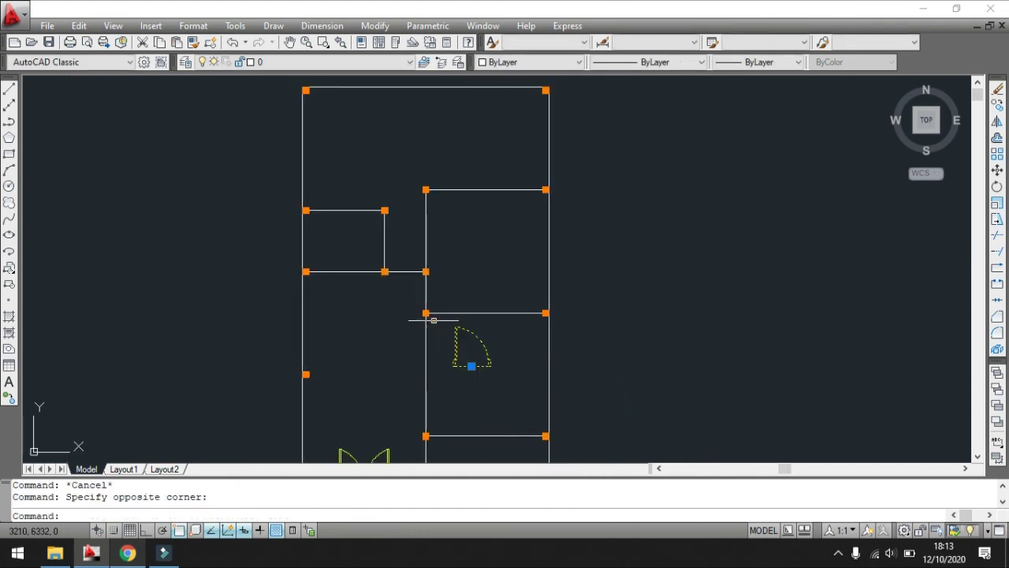
{"action": "type", "text": "ro"}
{"action": "key", "text": "Return"}
{"action": "scroll", "coordinate": [455, 393], "scroll_direction": "up", "scroll_amount": 3}
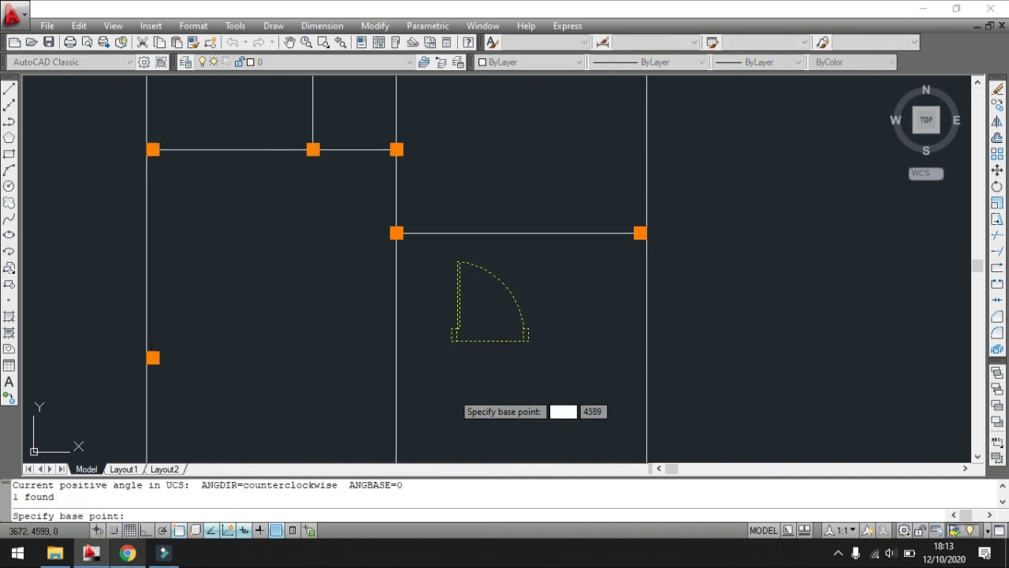
{"action": "left_click", "coordinate": [451, 341]}
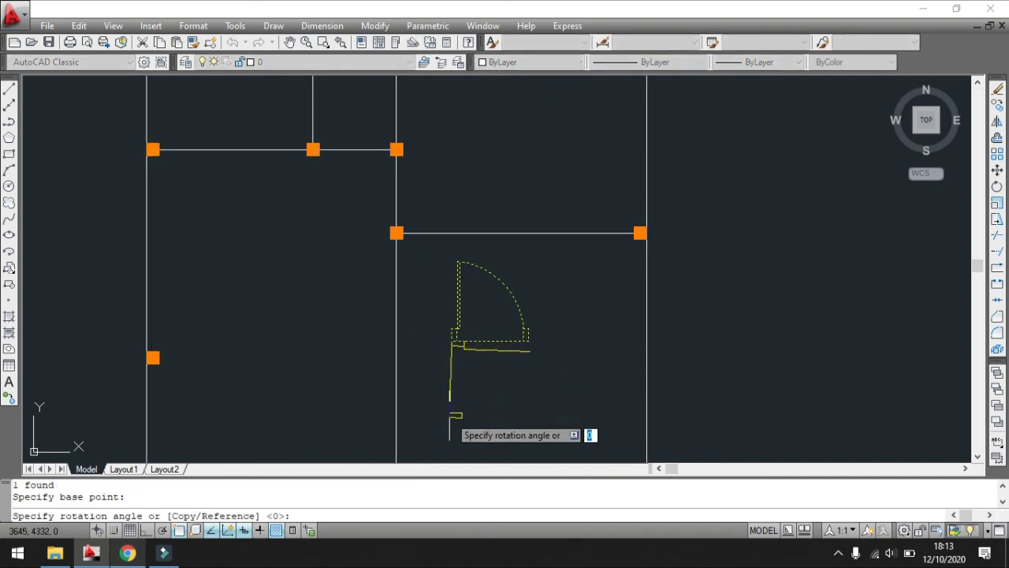
{"action": "scroll", "coordinate": [449, 378], "scroll_direction": "down", "scroll_amount": 4}
{"action": "scroll", "coordinate": [446, 414], "scroll_direction": "up", "scroll_amount": 3}
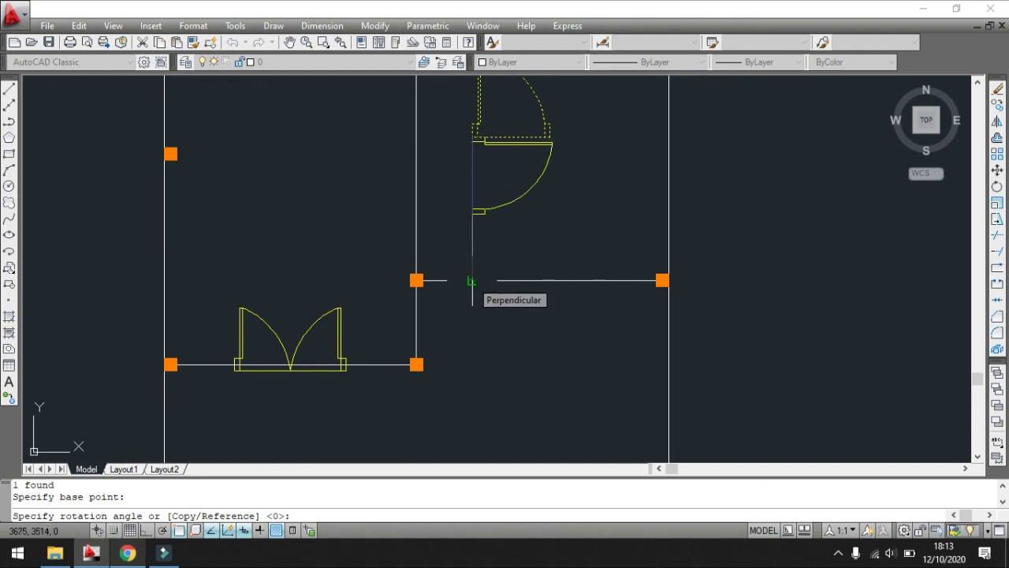
{"action": "left_click", "coordinate": [472, 281]}
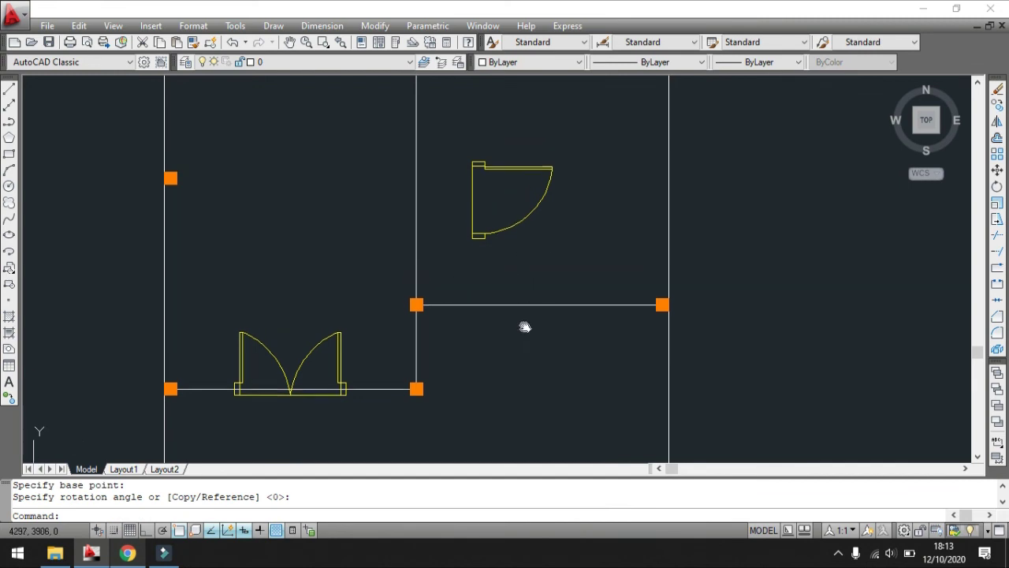
- Move the rotated door so its jamb corner meets the wall junction above
{"action": "middle_click_drag", "start_coordinate": [472, 280], "coordinate": [473, 370]}
{"action": "left_click", "coordinate": [592, 338]}
{"action": "left_click", "coordinate": [453, 205]}
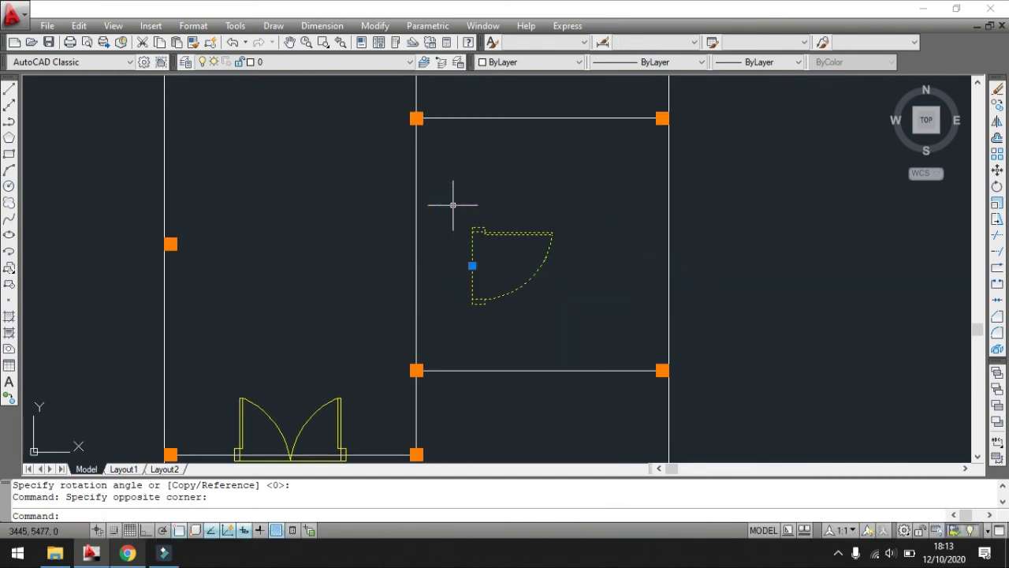
{"action": "type", "text": "m"}
{"action": "key", "text": "Return"}
{"action": "left_click", "coordinate": [472, 229]}
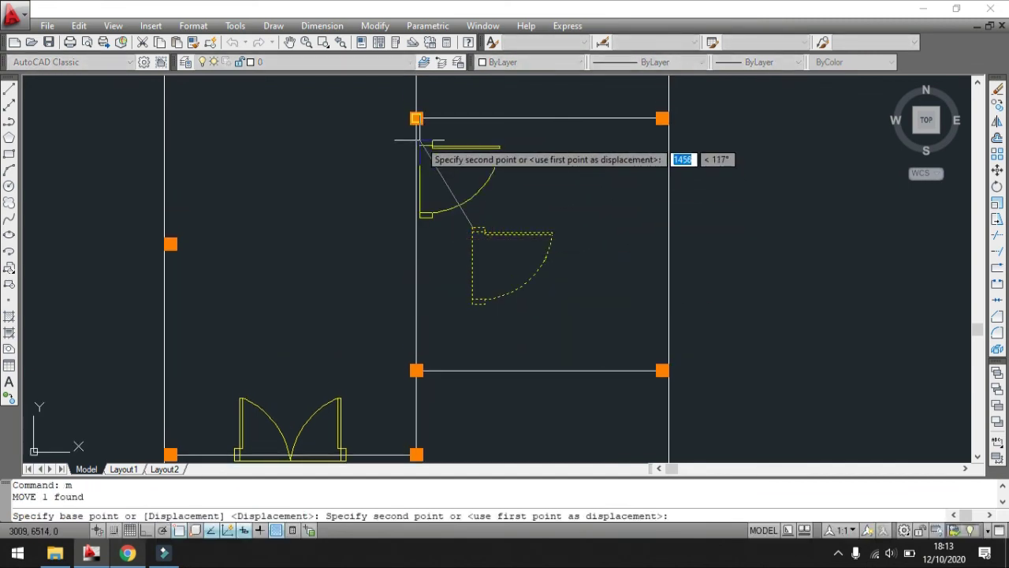
{"action": "scroll", "coordinate": [418, 213], "scroll_direction": "up", "scroll_amount": 2}
{"action": "scroll", "coordinate": [418, 229], "scroll_direction": "up", "scroll_amount": 4}
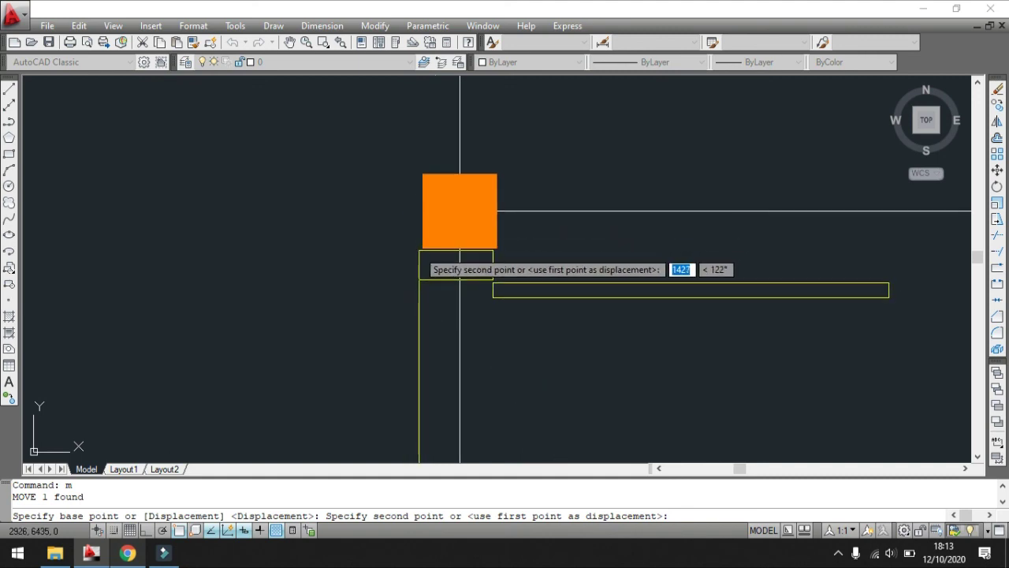
{"action": "left_click", "coordinate": [460, 212]}
{"action": "scroll", "coordinate": [465, 229], "scroll_direction": "down", "scroll_amount": 4}
{"action": "key", "text": "Escape"}
{"action": "key", "text": "Escape"}
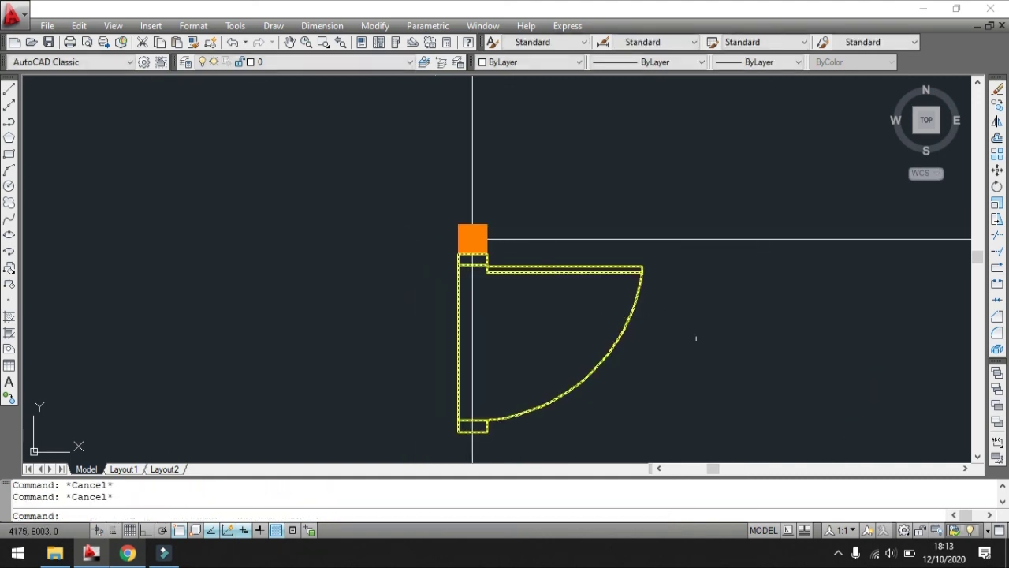
- Select the placed door and zoom around to check its fit against the wall
{"action": "left_click", "coordinate": [696, 338]}
{"action": "left_click", "coordinate": [608, 261]}
{"action": "scroll", "coordinate": [552, 252], "scroll_direction": "up", "scroll_amount": 1}
{"action": "scroll", "coordinate": [486, 244], "scroll_direction": "up", "scroll_amount": 5}
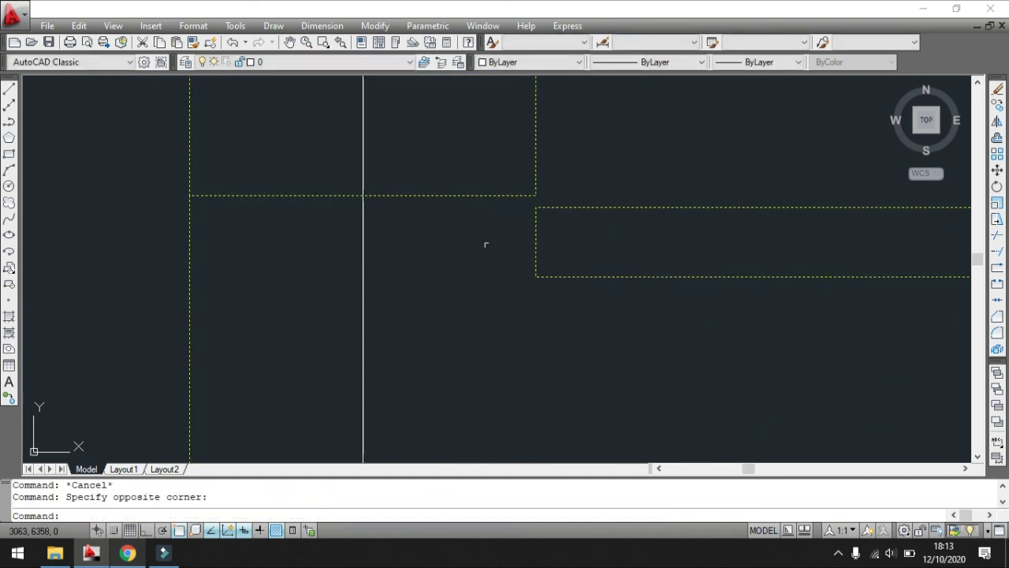
{"action": "scroll", "coordinate": [485, 244], "scroll_direction": "down", "scroll_amount": 2}
{"action": "scroll", "coordinate": [488, 241], "scroll_direction": "down", "scroll_amount": 4}
{"action": "scroll", "coordinate": [477, 207], "scroll_direction": "up", "scroll_amount": 5}
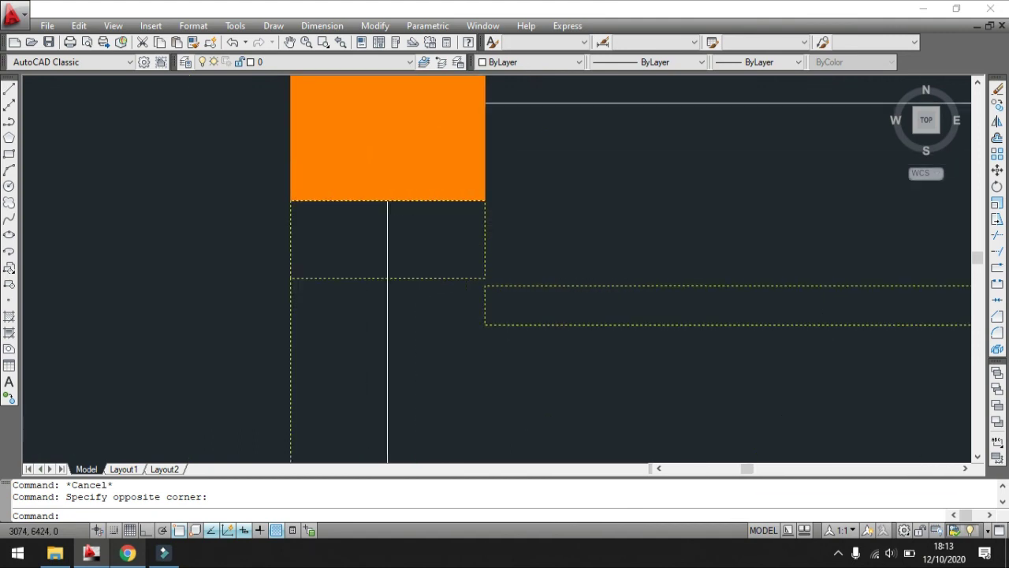
{"action": "scroll", "coordinate": [465, 314], "scroll_direction": "up", "scroll_amount": 6}
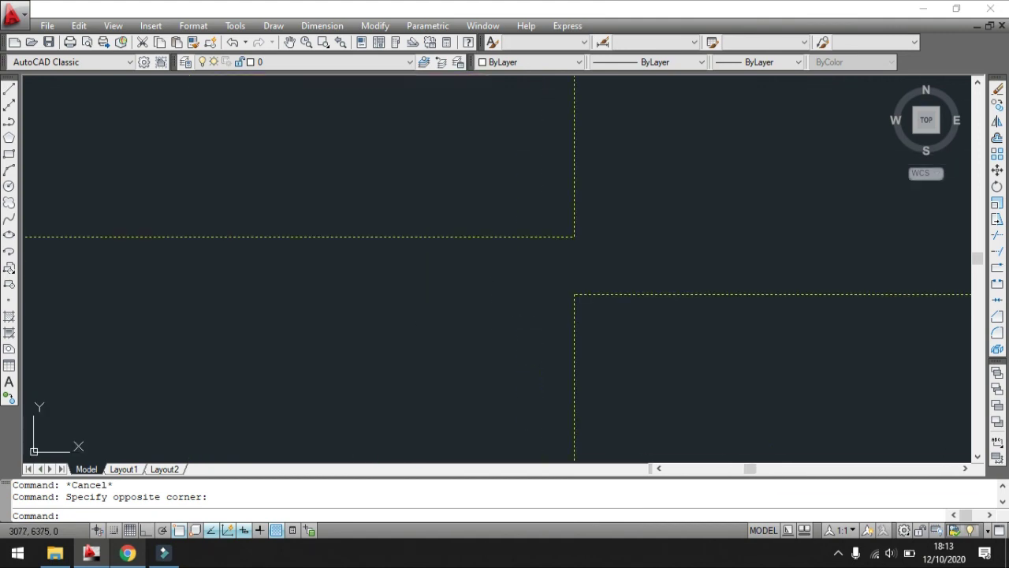
{"action": "scroll", "coordinate": [544, 280], "scroll_direction": "down", "scroll_amount": 5}
{"action": "scroll", "coordinate": [544, 280], "scroll_direction": "down", "scroll_amount": 1}
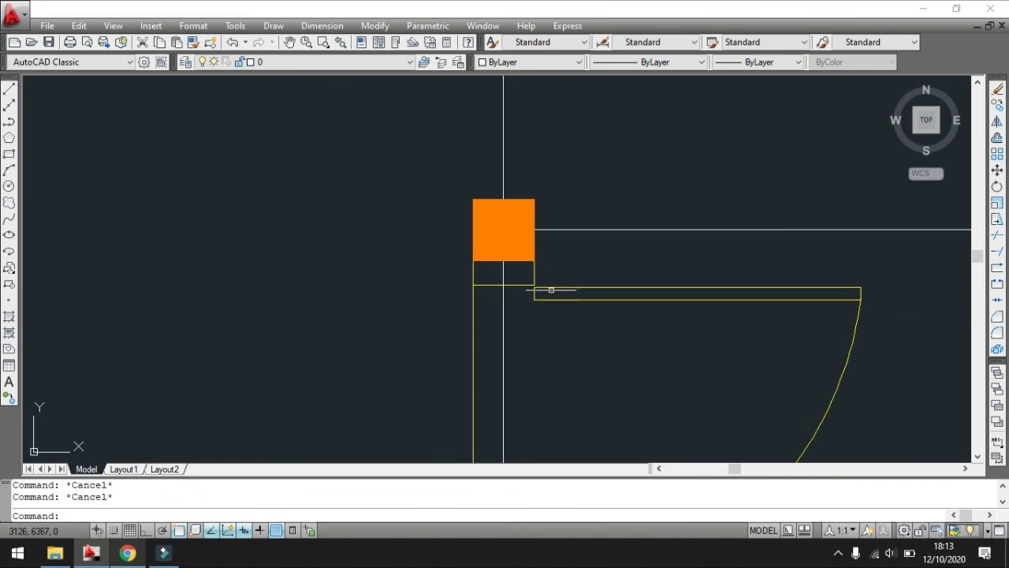
- In the pintu single block editor, move the door line to the snapped endpoint
{"action": "double_click", "coordinate": [549, 287]}
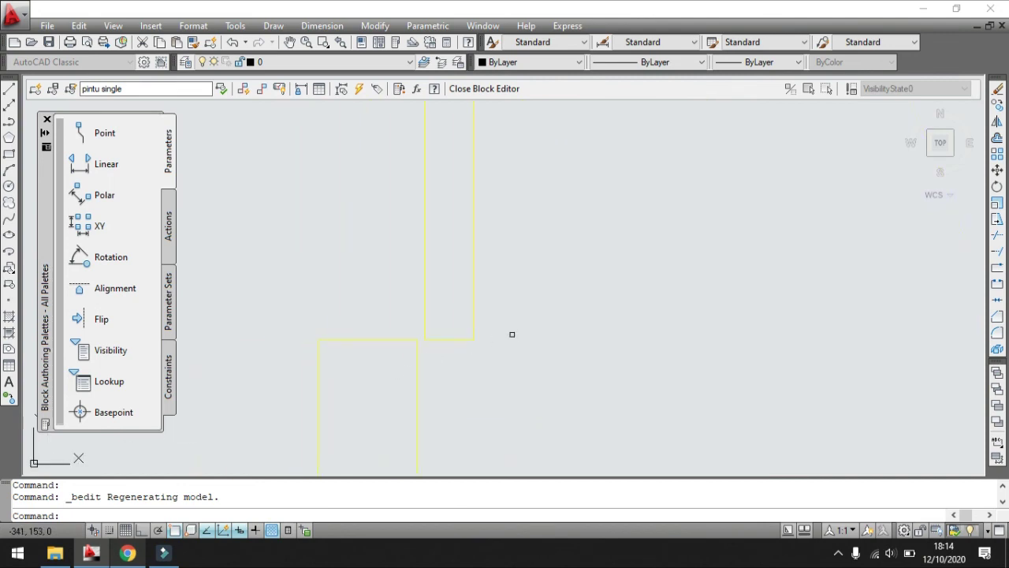
{"action": "scroll", "coordinate": [512, 334], "scroll_direction": "up", "scroll_amount": 1}
{"action": "left_click", "coordinate": [512, 335]}
{"action": "left_click", "coordinate": [423, 296]}
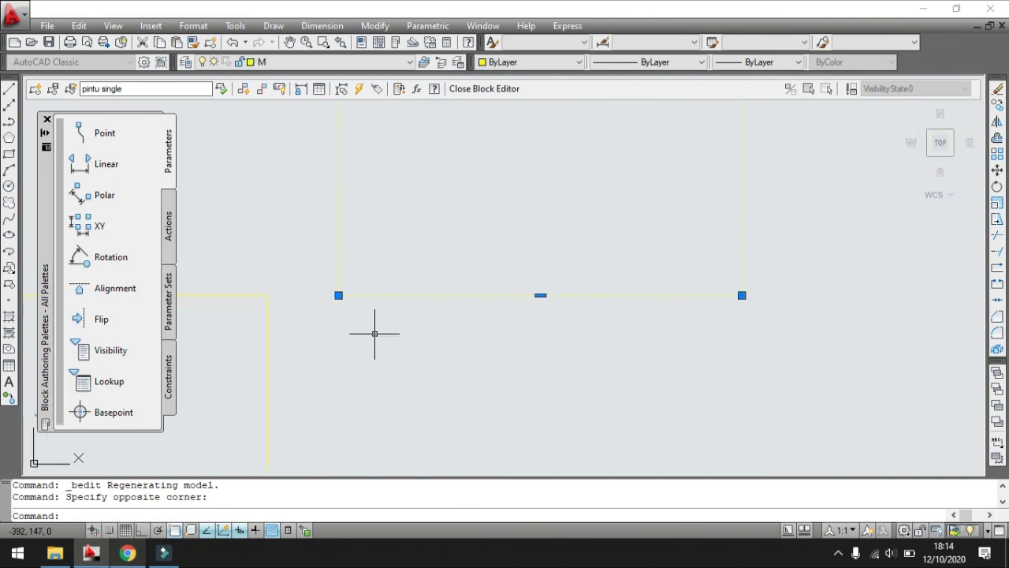
{"action": "type", "text": "m"}
{"action": "key", "text": "Return"}
{"action": "left_click", "coordinate": [338, 295]}
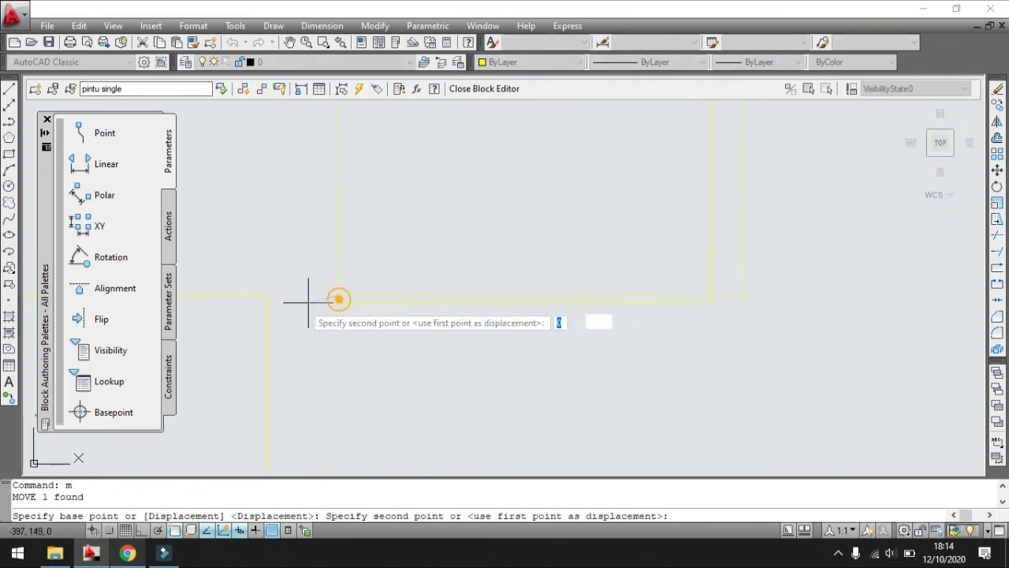
{"action": "left_click", "coordinate": [267, 295]}
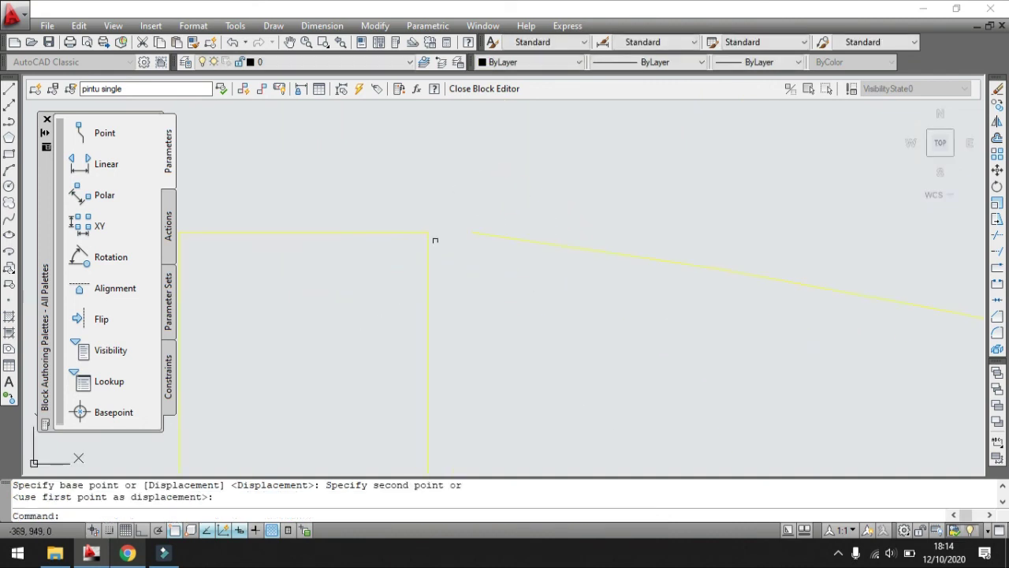
- Abandon the stretch of the yellow door line and exit the block editor to the floor plan
{"action": "left_click", "coordinate": [488, 235]}
{"action": "left_click", "coordinate": [473, 231]}
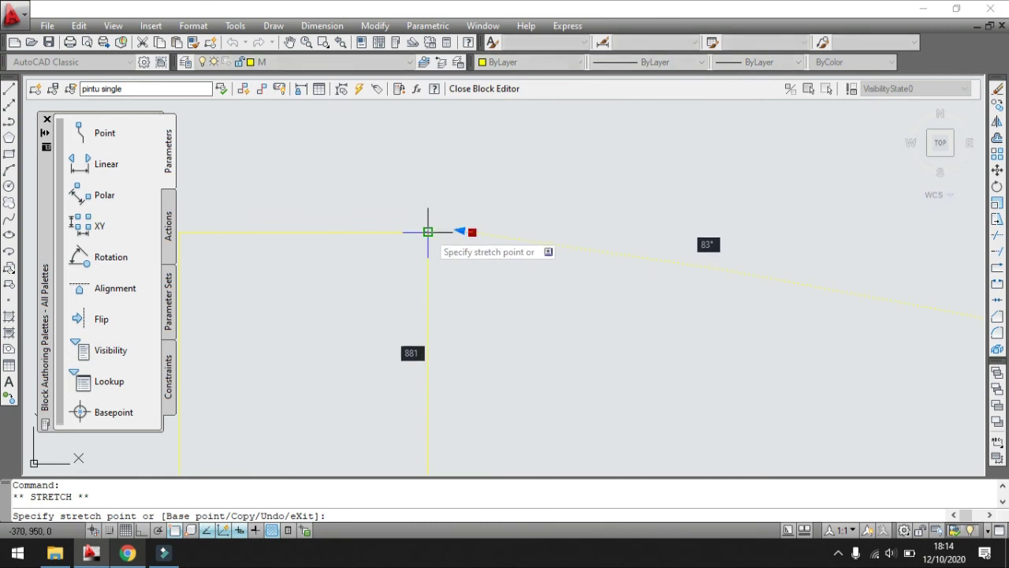
{"action": "key", "text": "Escape"}
{"action": "key", "text": "Escape"}
{"action": "scroll", "coordinate": [473, 300], "scroll_direction": "down", "scroll_amount": 3}
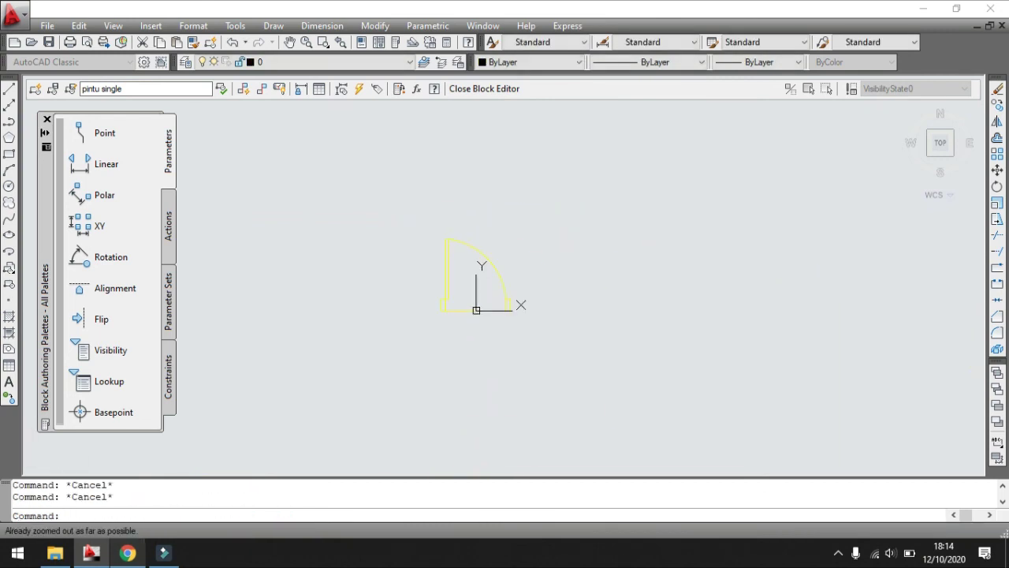
{"action": "scroll", "coordinate": [504, 296], "scroll_direction": "up", "scroll_amount": 4}
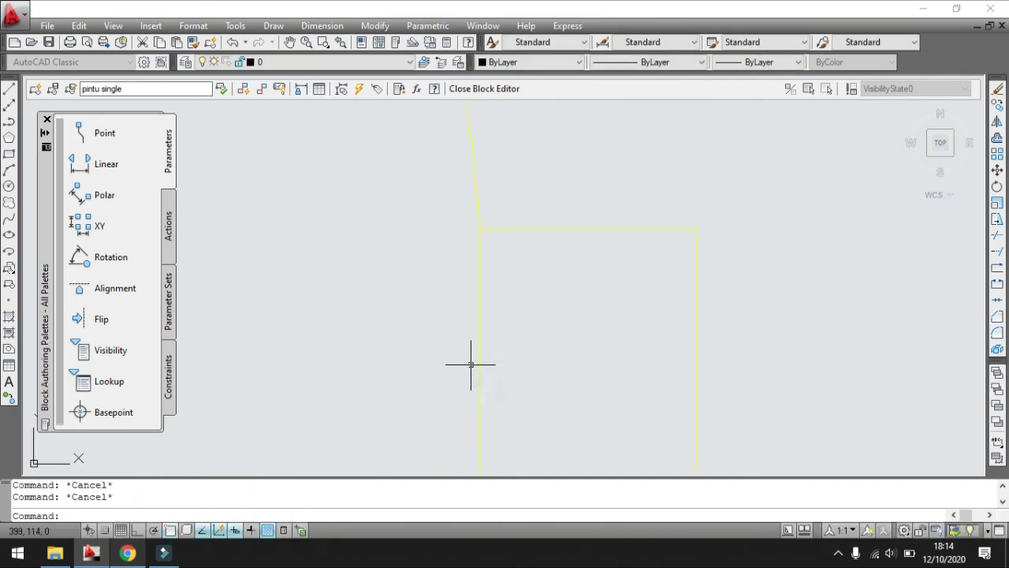
{"action": "scroll", "coordinate": [584, 284], "scroll_direction": "down", "scroll_amount": 5}
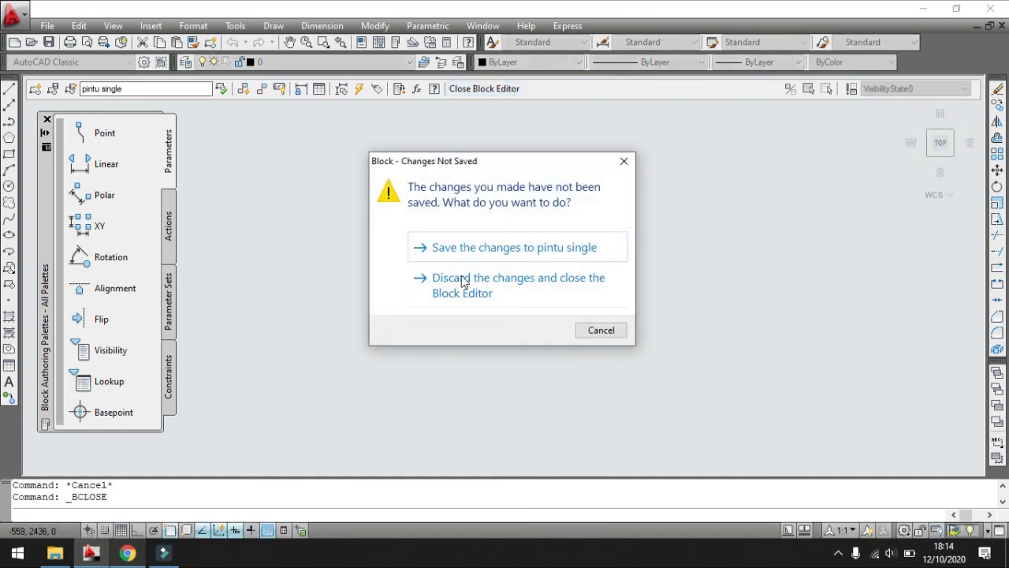
{"action": "left_click", "coordinate": [468, 250]}
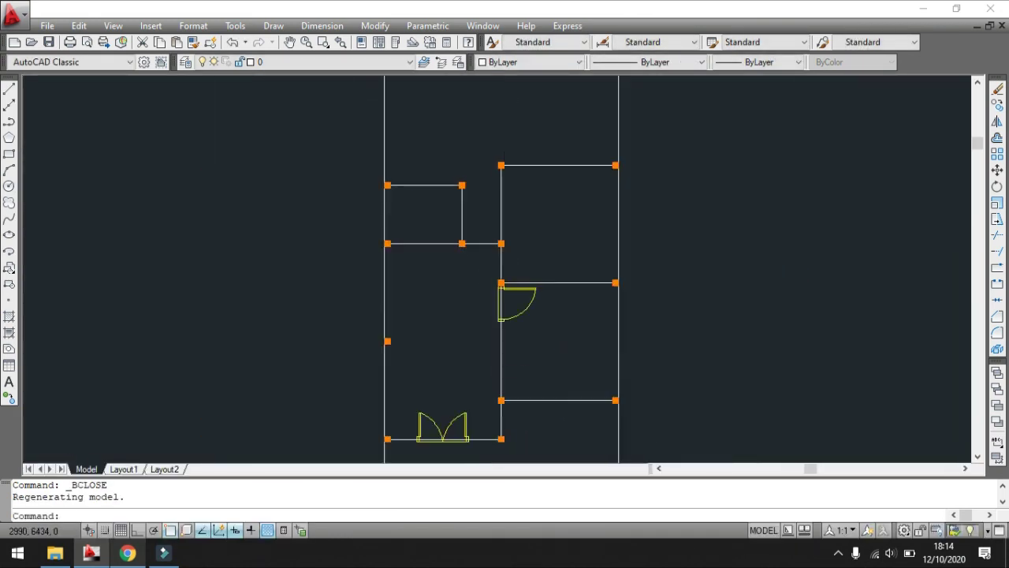
- Mirror the single door about the wall line, keeping the original door
{"action": "left_click", "coordinate": [631, 436]}
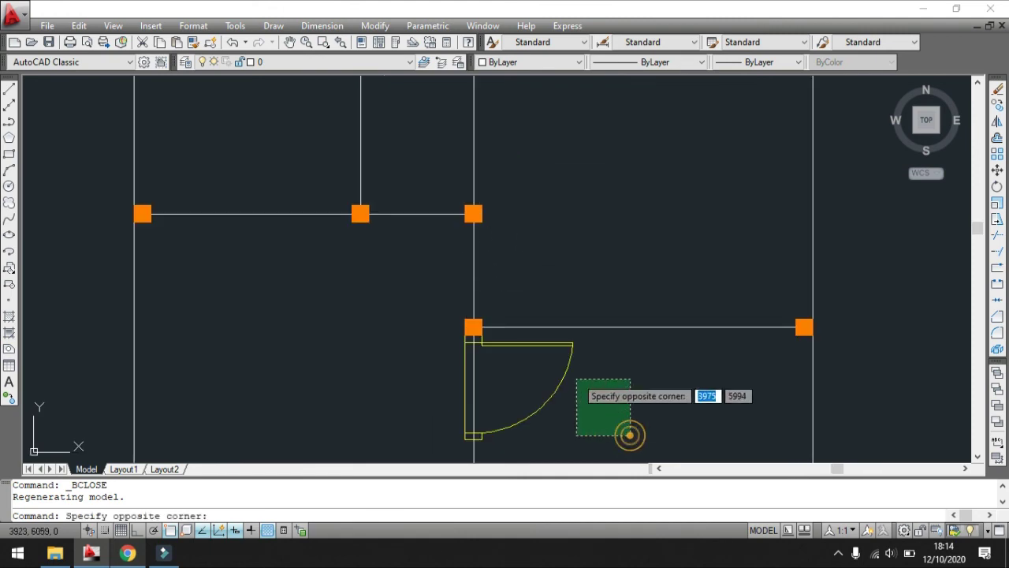
{"action": "left_click", "coordinate": [550, 341]}
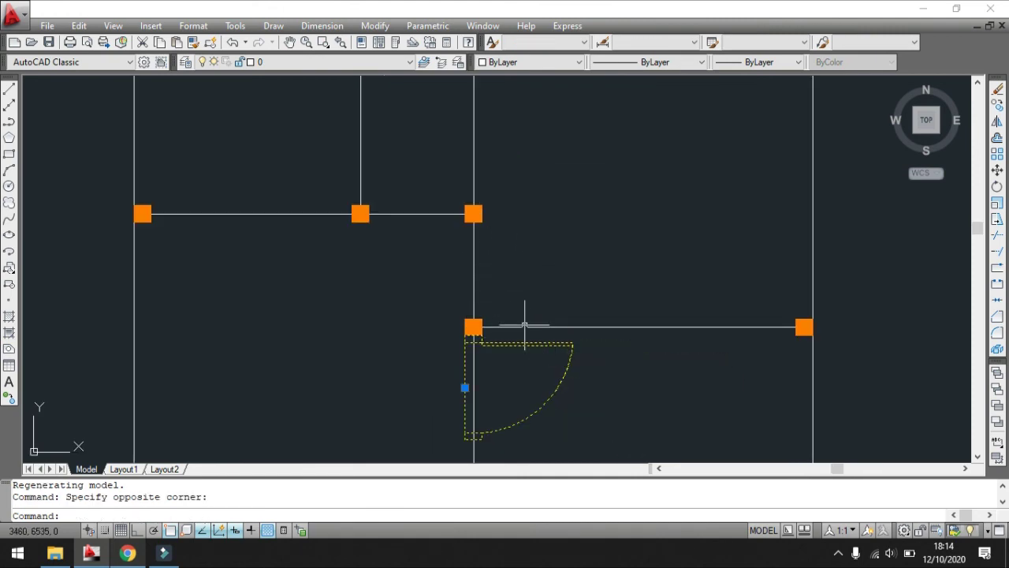
{"action": "type", "text": "mi"}
{"action": "key", "text": "Return"}
{"action": "scroll", "coordinate": [473, 328], "scroll_direction": "up", "scroll_amount": 5}
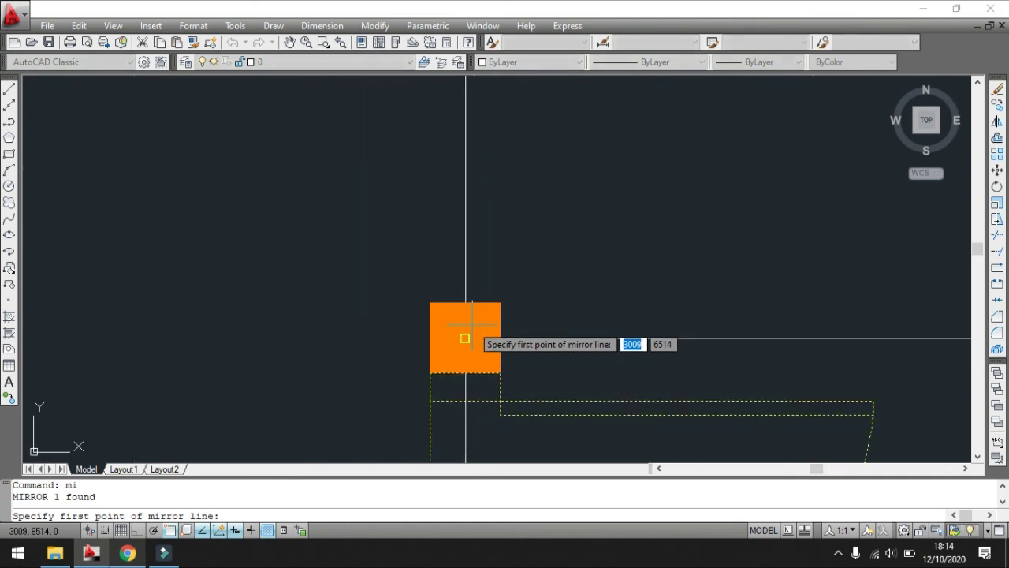
{"action": "left_click", "coordinate": [431, 339]}
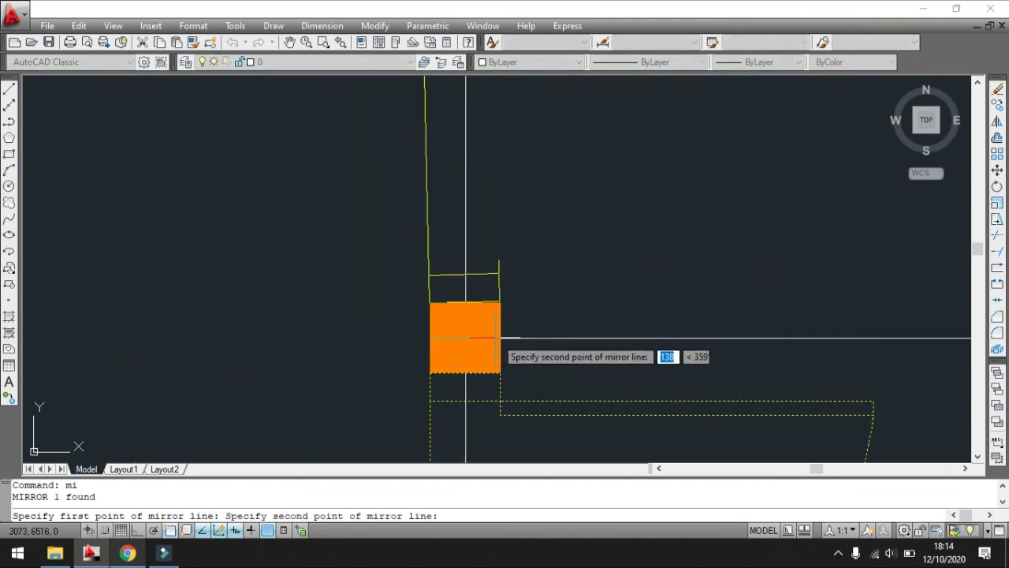
{"action": "left_click", "coordinate": [500, 339]}
{"action": "key", "text": "Return"}
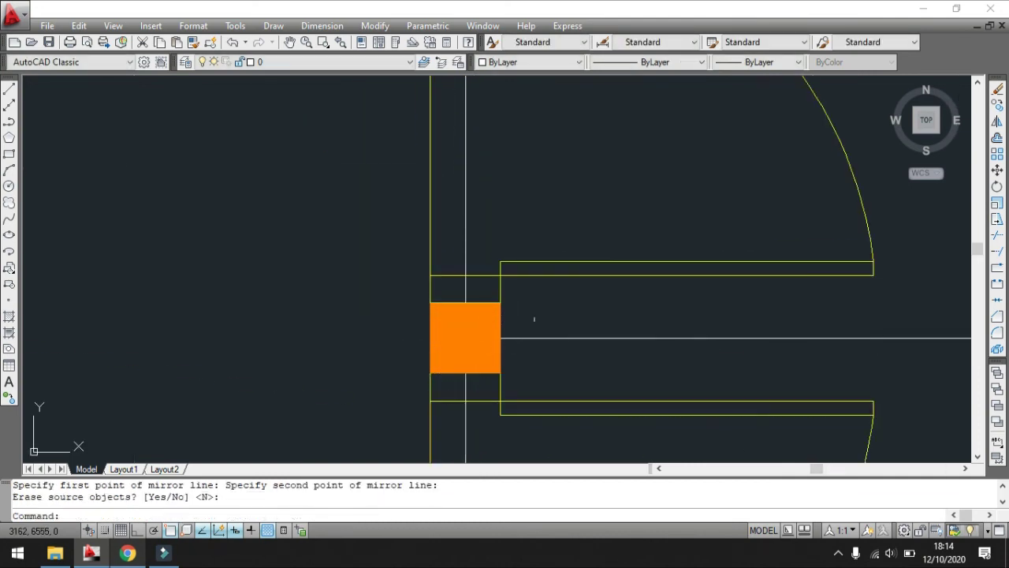
- Pan and zoom to bring the whole floor plan into view
{"action": "scroll", "coordinate": [531, 321], "scroll_direction": "down", "scroll_amount": 4}
{"action": "scroll", "coordinate": [532, 322], "scroll_direction": "down", "scroll_amount": 1}
{"action": "scroll", "coordinate": [481, 292], "scroll_direction": "up", "scroll_amount": 5}
{"action": "scroll", "coordinate": [403, 244], "scroll_direction": "down", "scroll_amount": 3}
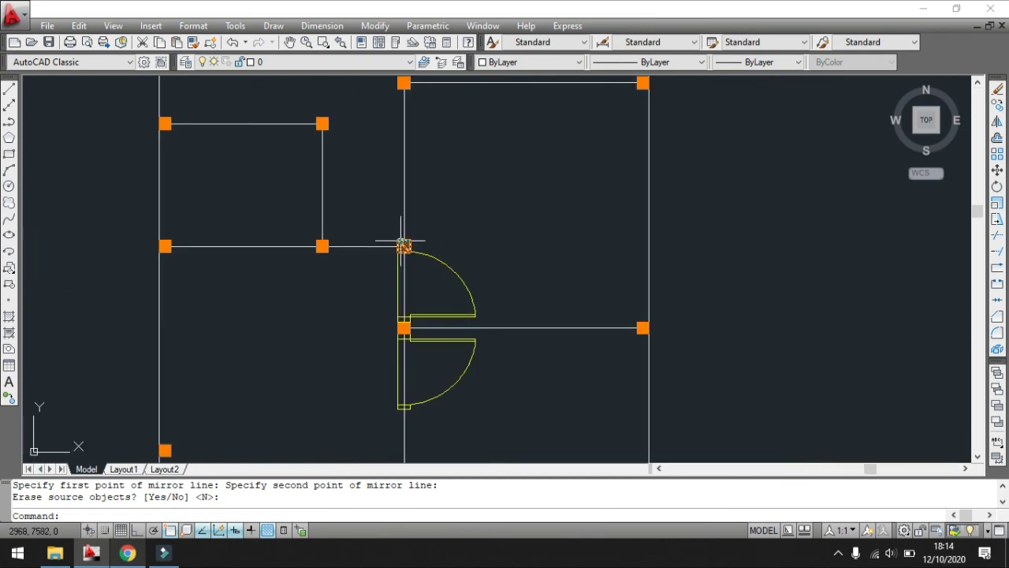
{"action": "scroll", "coordinate": [403, 244], "scroll_direction": "down", "scroll_amount": 4}
{"action": "middle_click_drag", "start_coordinate": [407, 232], "coordinate": [488, 226]}
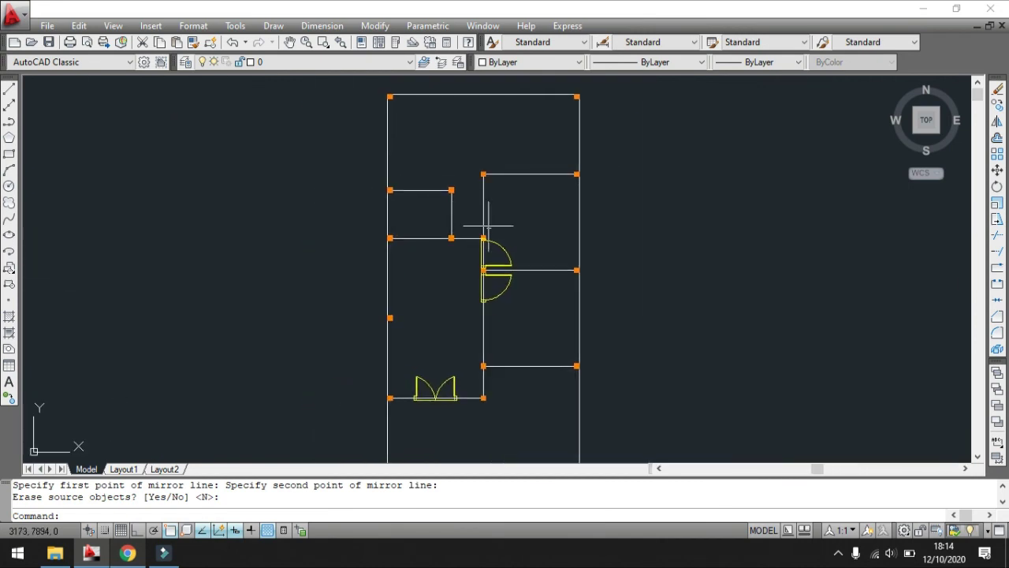
{"action": "scroll", "coordinate": [469, 190], "scroll_direction": "up", "scroll_amount": 3}
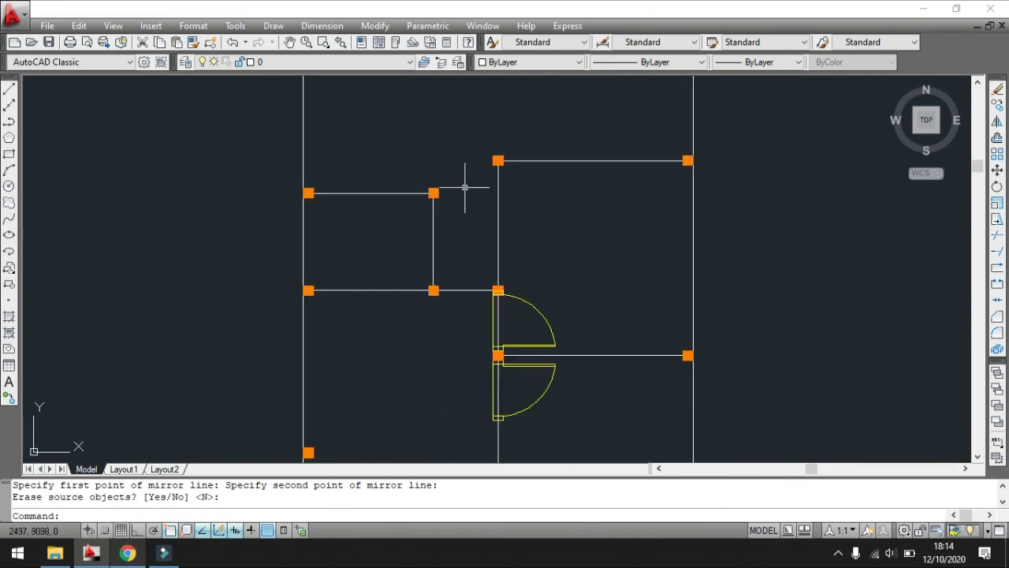
{"action": "scroll", "coordinate": [465, 190], "scroll_direction": "down", "scroll_amount": 5}
{"action": "scroll", "coordinate": [427, 197], "scroll_direction": "up", "scroll_amount": 5}
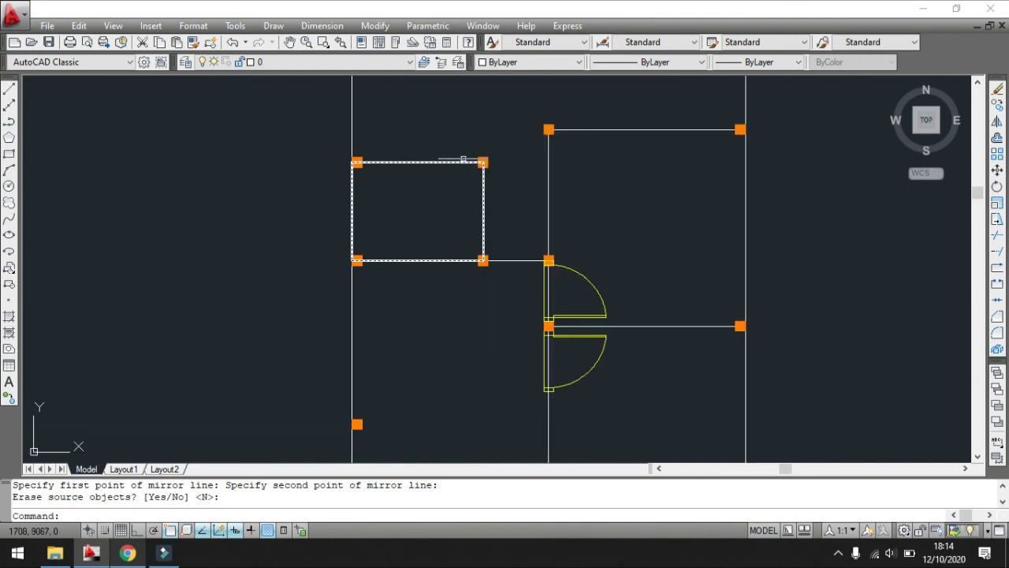
{"action": "scroll", "coordinate": [544, 209], "scroll_direction": "down", "scroll_amount": 3}
{"action": "scroll", "coordinate": [545, 210], "scroll_direction": "down", "scroll_amount": 4}
{"action": "middle_click_drag", "start_coordinate": [547, 210], "coordinate": [415, 189]}
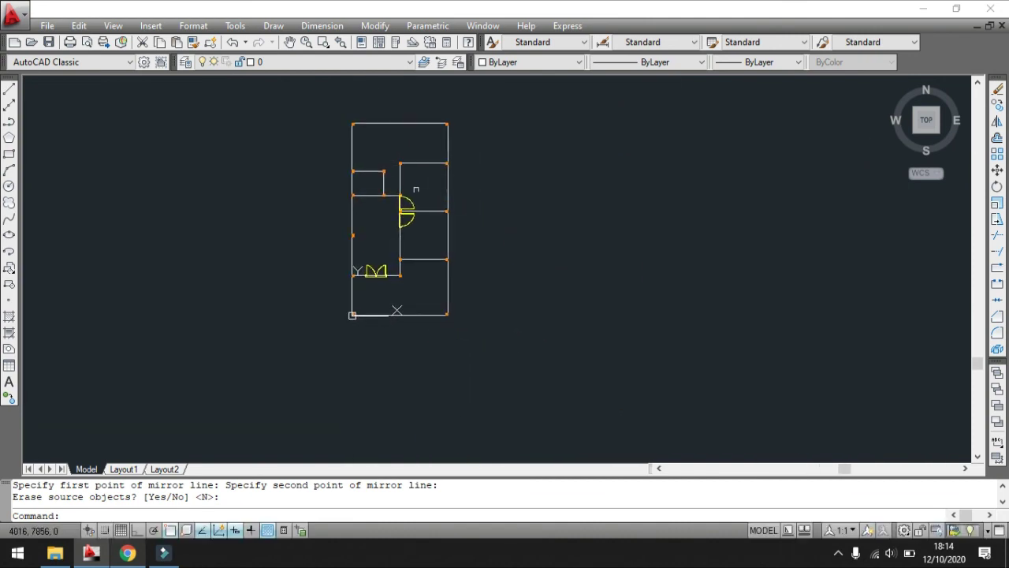
{"action": "scroll", "coordinate": [415, 189], "scroll_direction": "up", "scroll_amount": 3}
- Copy the upper mirrored door to a spot right of the plan
{"action": "left_click", "coordinate": [403, 208]}
{"action": "type", "text": "c"}
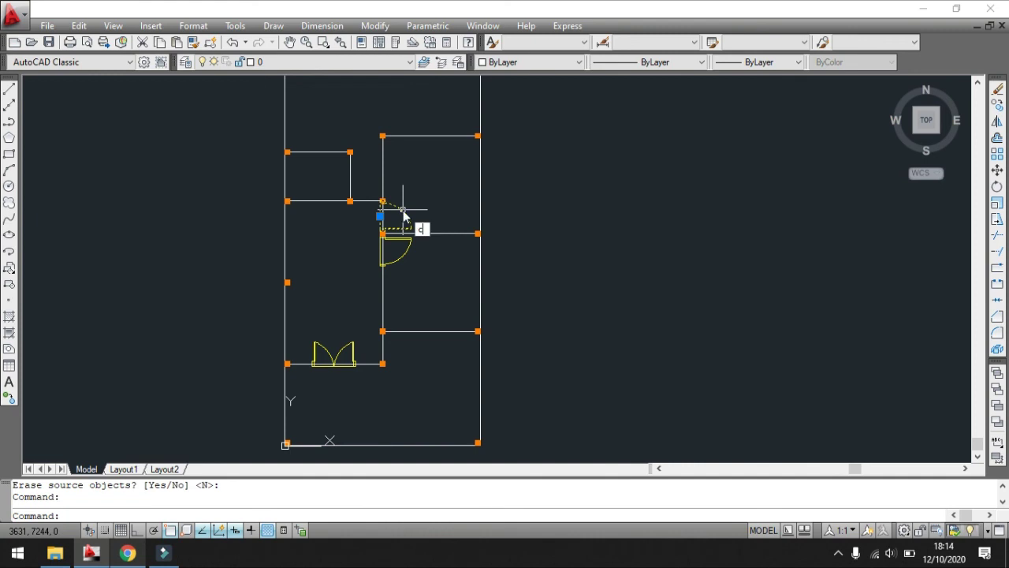
{"action": "key", "text": "Return"}
{"action": "left_click", "coordinate": [418, 230]}
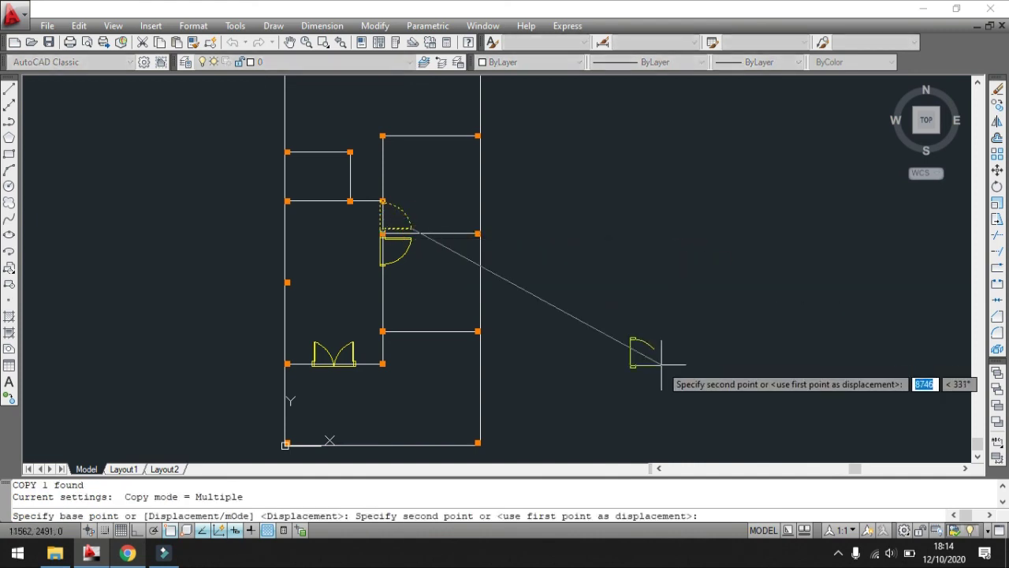
{"action": "left_click", "coordinate": [661, 347]}
{"action": "key", "text": "Escape"}
{"action": "scroll", "coordinate": [630, 319], "scroll_direction": "up", "scroll_amount": 3}
{"action": "scroll", "coordinate": [630, 319], "scroll_direction": "up", "scroll_amount": 3}
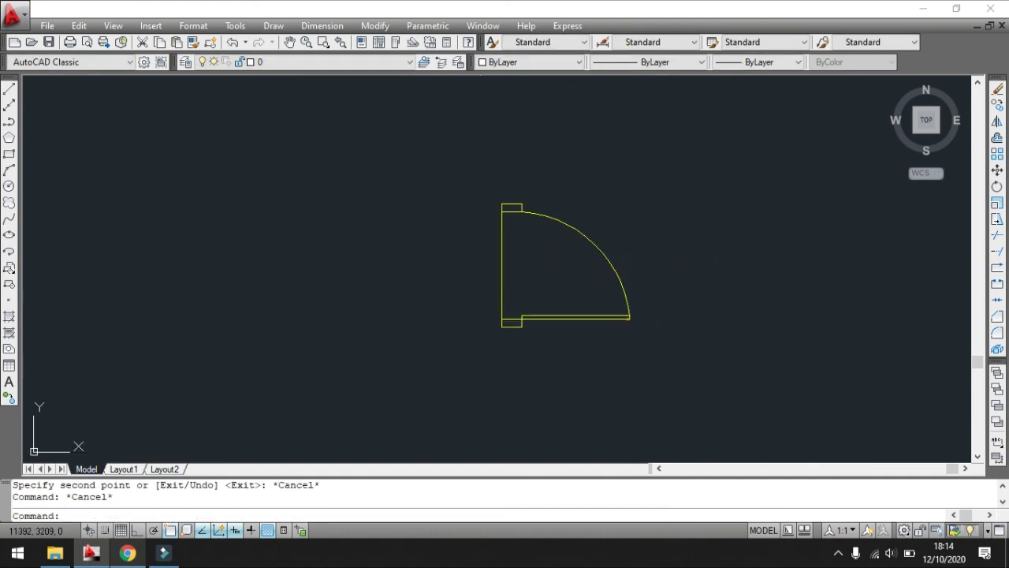
- Explode the copied door block into separate pieces
{"action": "left_click", "coordinate": [623, 316]}
{"action": "type", "text": "x"}
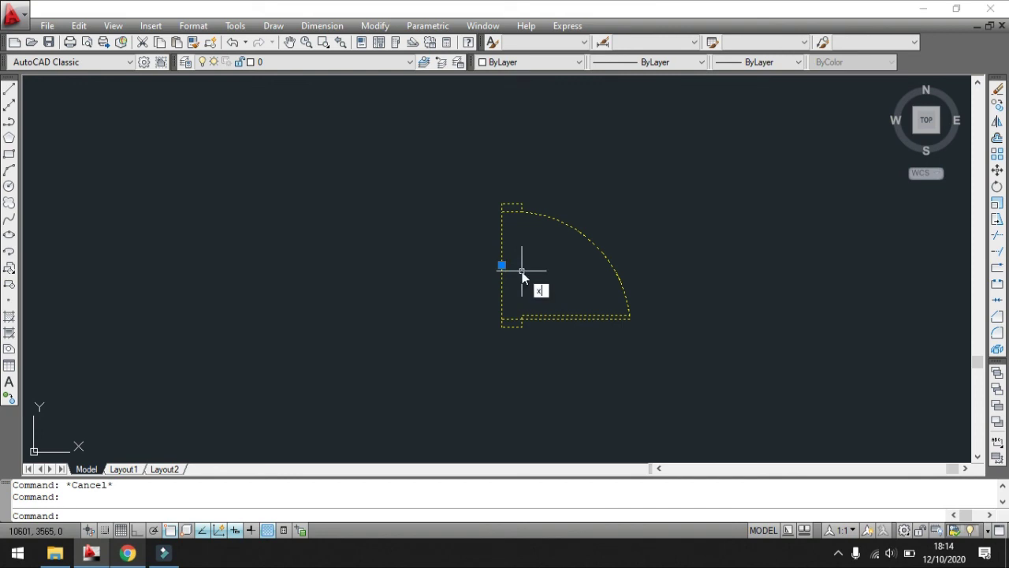
{"action": "key", "text": "Return"}
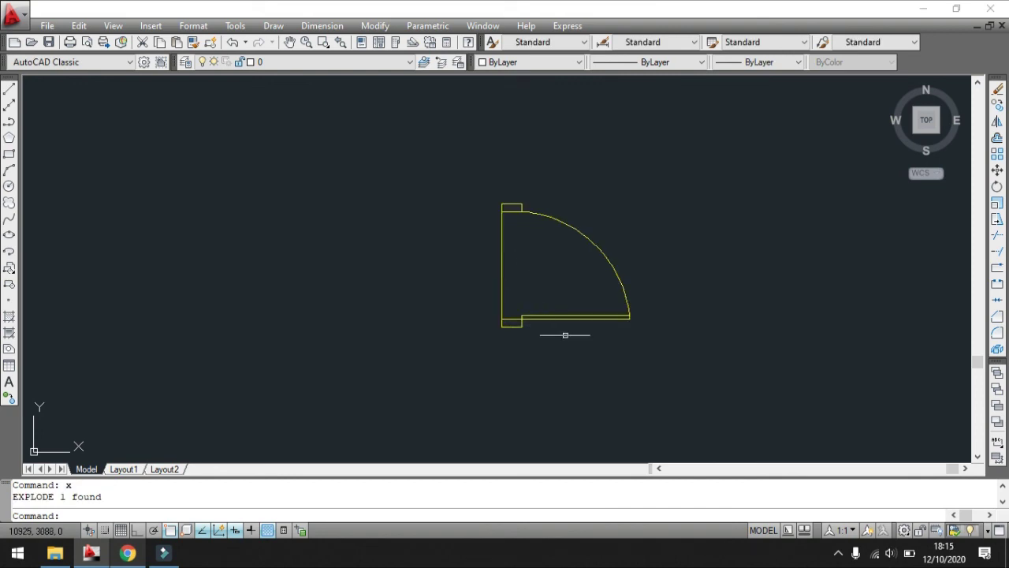
{"action": "left_click", "coordinate": [564, 336]}
{"action": "key", "text": "Escape"}
{"action": "key", "text": "Escape"}
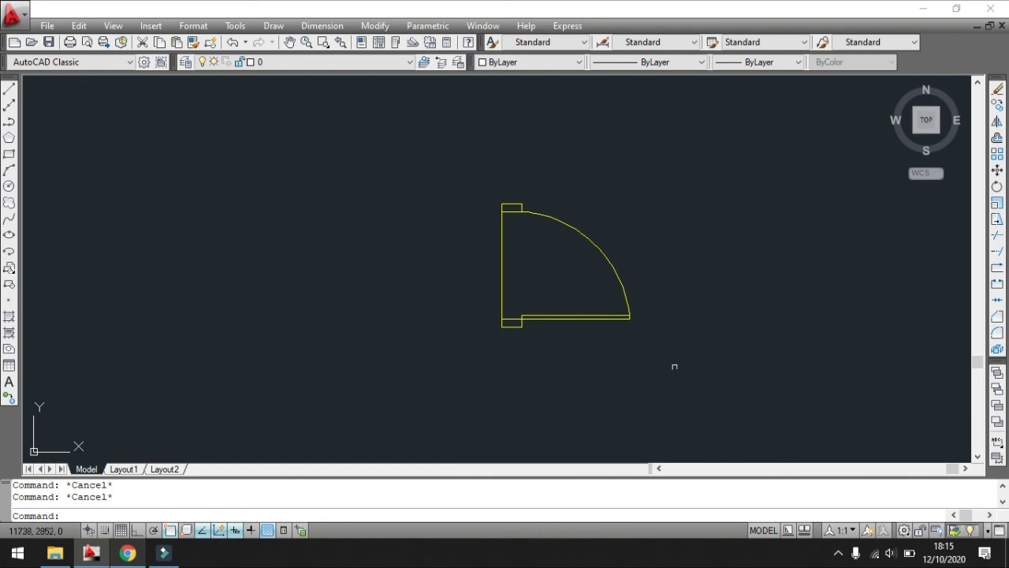
{"action": "left_click", "coordinate": [674, 366]}
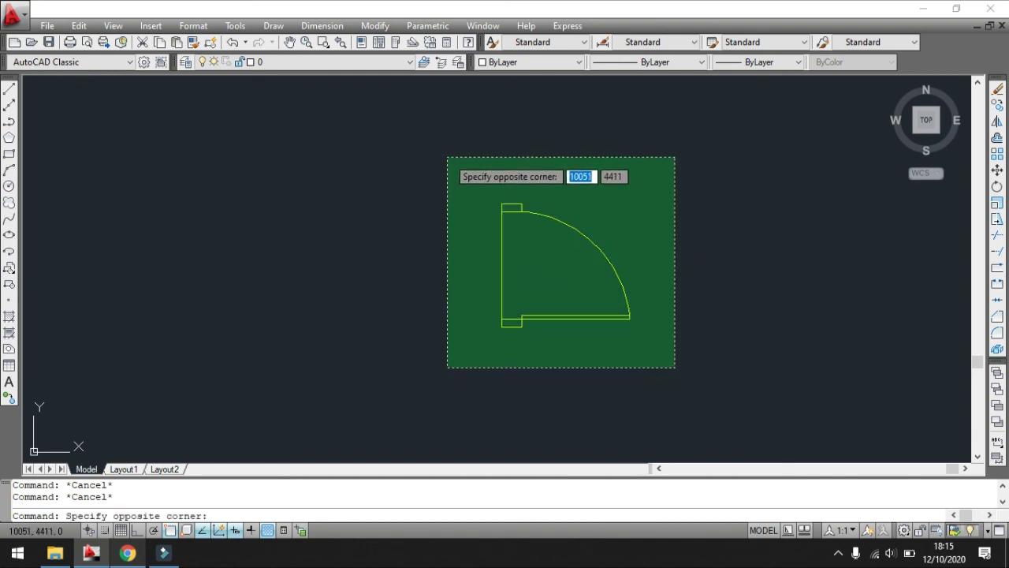
{"action": "left_click", "coordinate": [447, 157]}
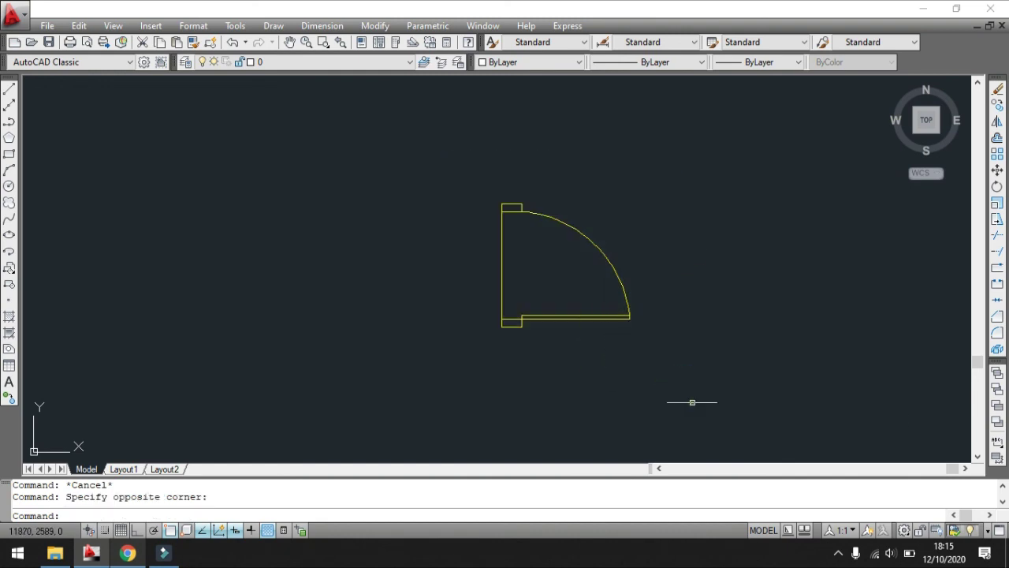
- Delete the copy's vertical leaf line and its swing arc
{"action": "left_click", "coordinate": [525, 275]}
{"action": "left_click", "coordinate": [457, 237]}
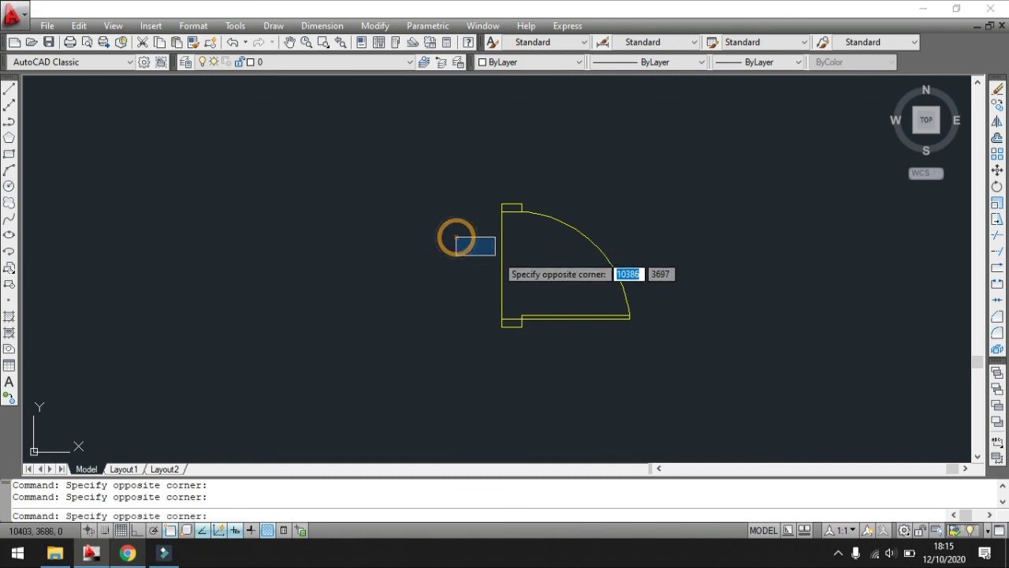
{"action": "key", "text": "Delete"}
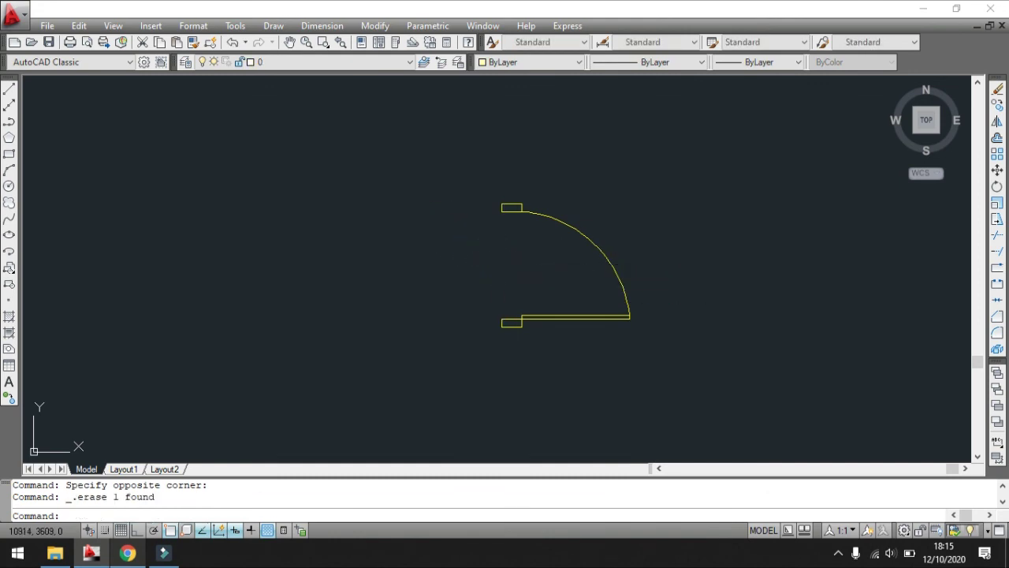
{"action": "left_click", "coordinate": [508, 165]}
{"action": "left_click", "coordinate": [540, 227]}
{"action": "key", "text": "Delete"}
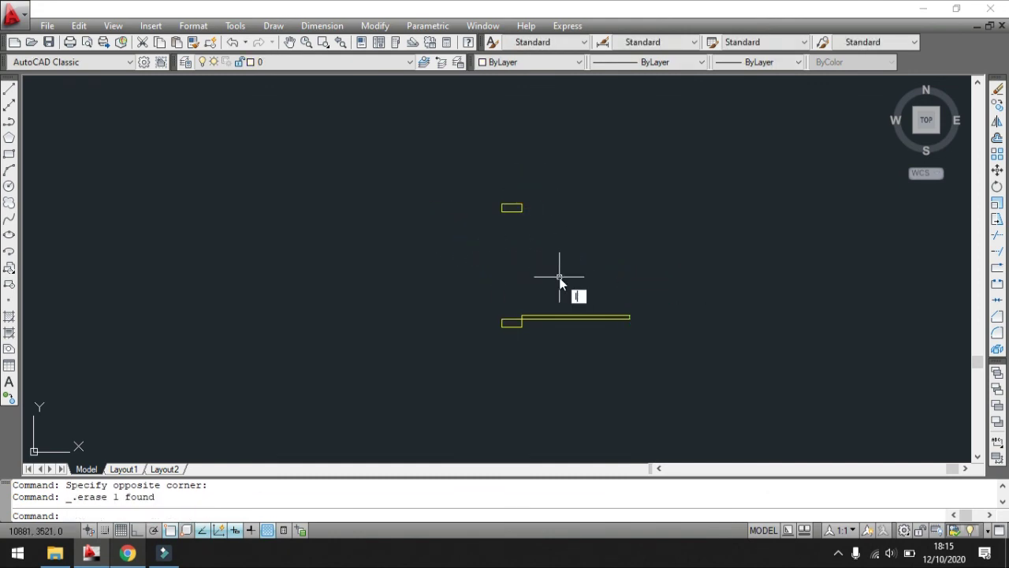
- Draw a 600-long vertical line up from the lower jamb
{"action": "type", "text": "l"}
{"action": "key", "text": "Return"}
{"action": "left_click", "coordinate": [500, 319]}
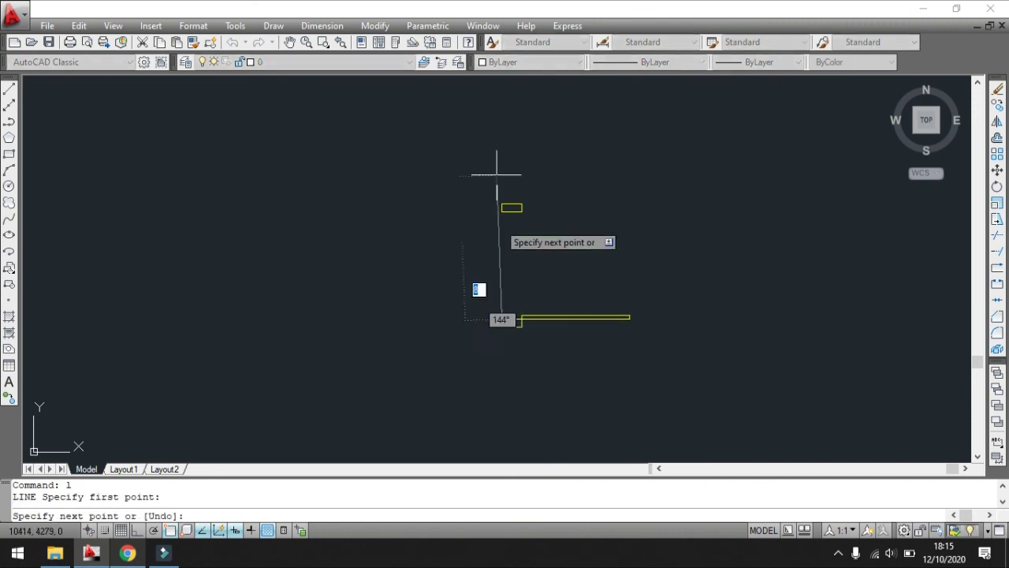
{"action": "key", "text": "F8"}
{"action": "type", "text": "600"}
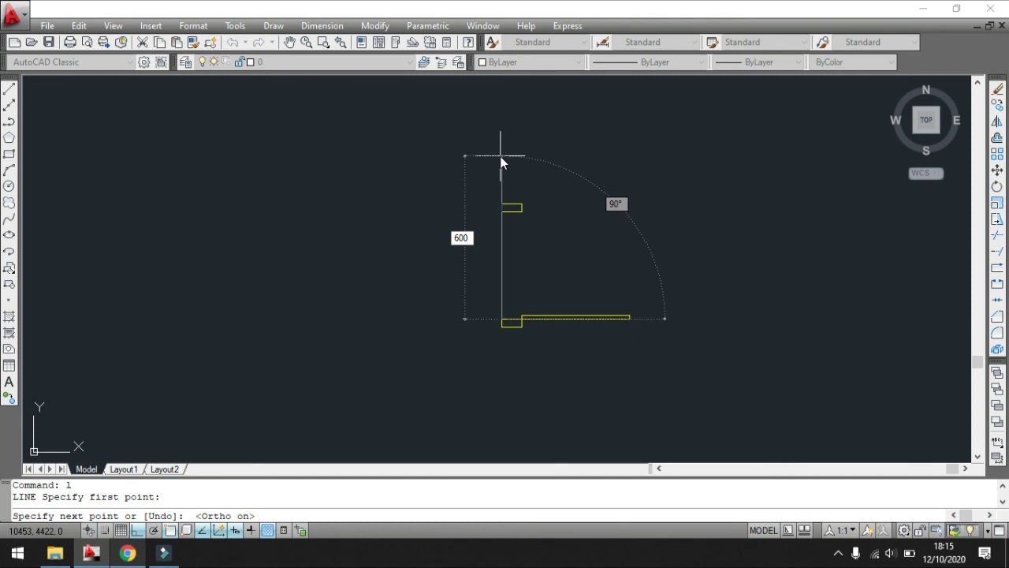
{"action": "key", "text": "Return"}
{"action": "key", "text": "Escape"}
- Move the small upper jamb rectangle down the new line and erase the old long rectangle
{"action": "left_click_drag", "start_coordinate": [539, 233], "coordinate": [485, 179]}
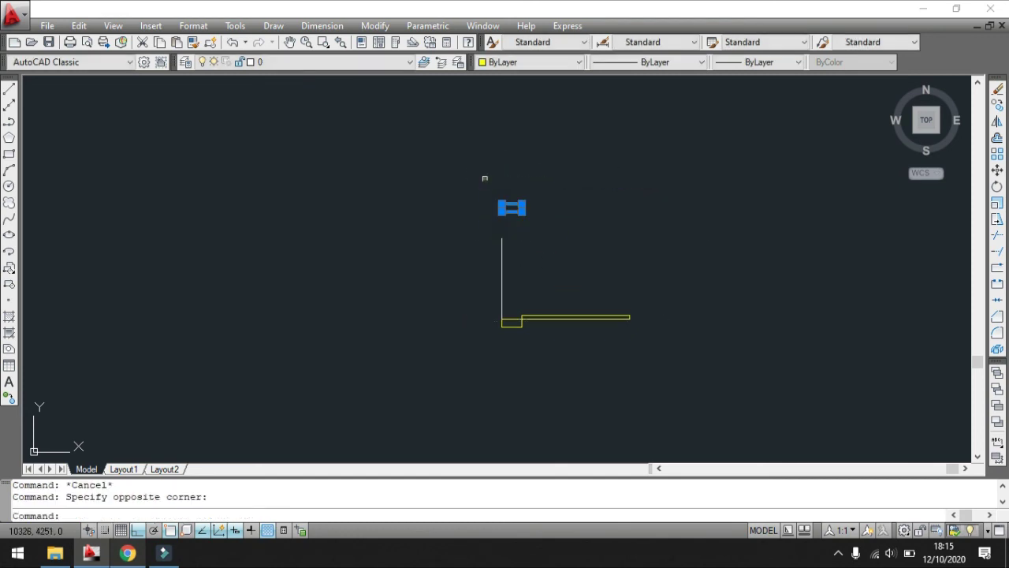
{"action": "type", "text": "m"}
{"action": "key", "text": "Return"}
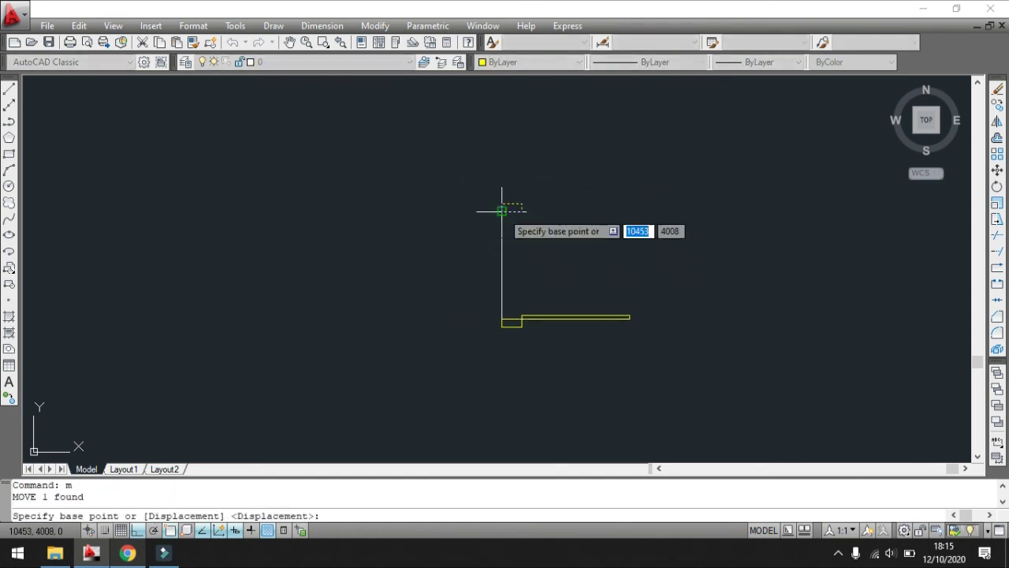
{"action": "left_click", "coordinate": [503, 211]}
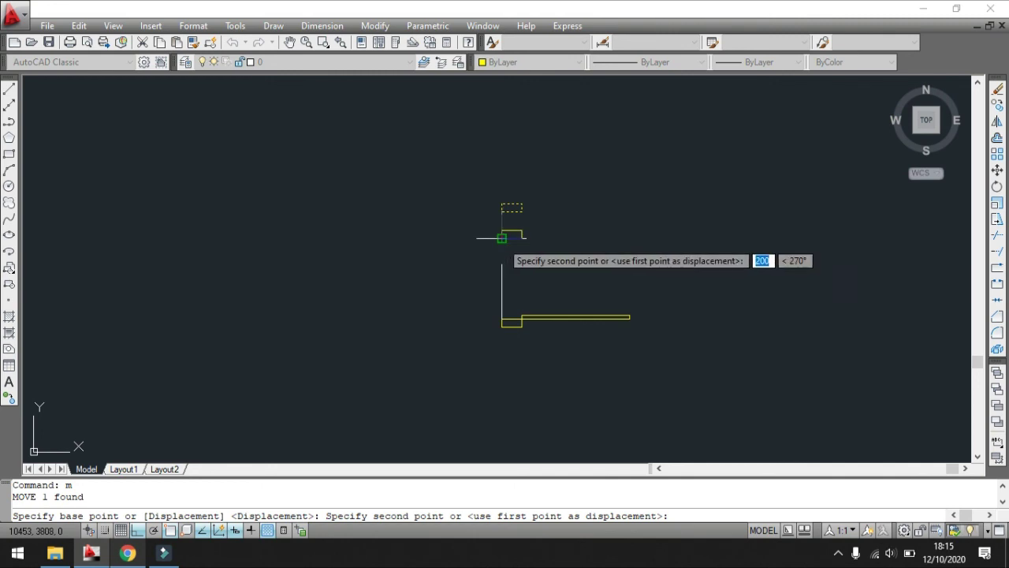
{"action": "left_click", "coordinate": [501, 235]}
{"action": "key", "text": "Escape"}
{"action": "left_click_drag", "start_coordinate": [636, 321], "coordinate": [560, 268]}
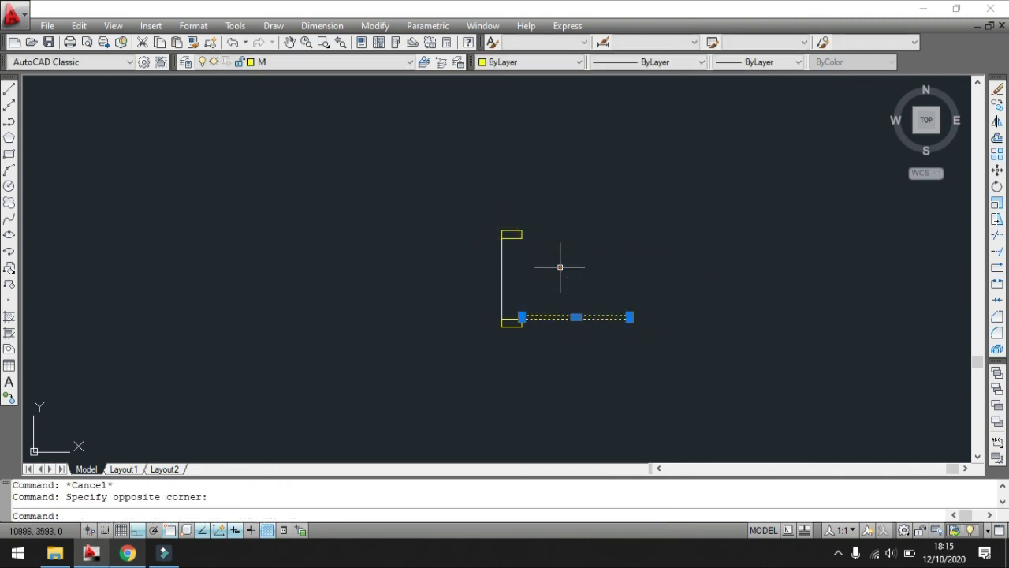
{"action": "key", "text": "Delete"}
{"action": "type", "text": "re"}
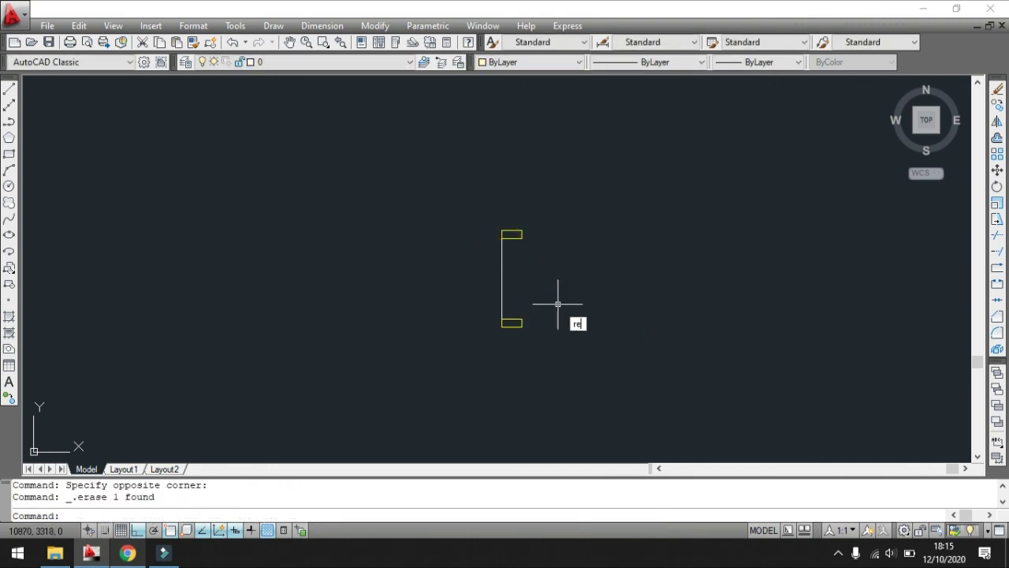
- Draw a new 600 by 30 door leaf rectangle
{"action": "type", "text": "c"}
{"action": "key", "text": "Return"}
{"action": "left_click", "coordinate": [545, 290]}
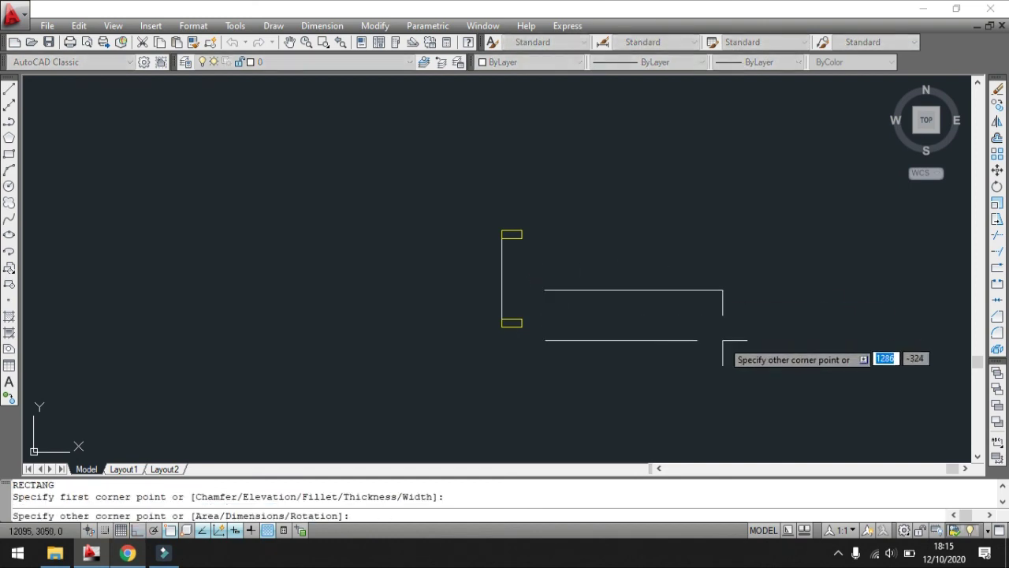
{"action": "type", "text": "600"}
{"action": "key", "text": "Tab"}
{"action": "type", "text": "30"}
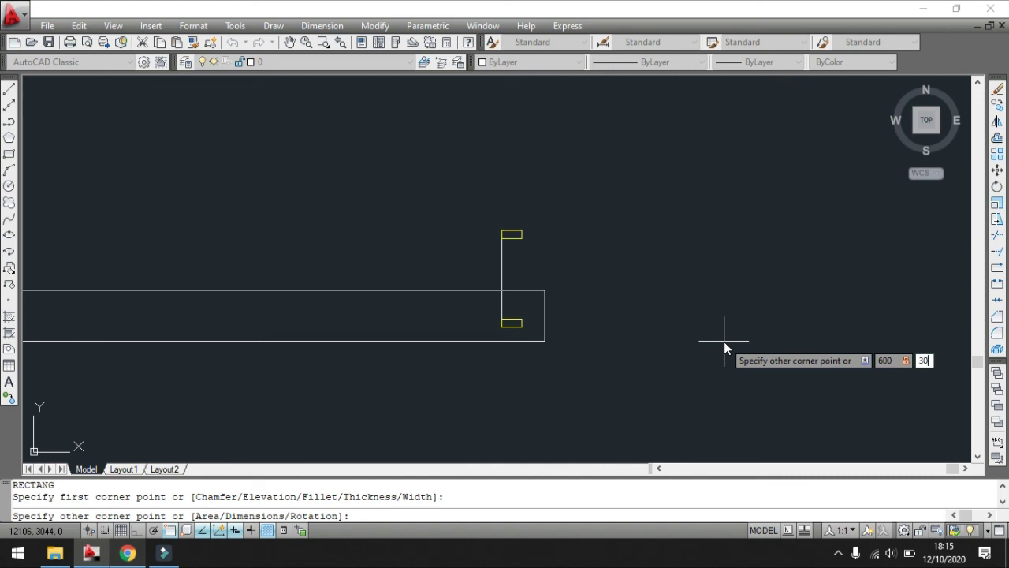
{"action": "key", "text": "Return"}
- Move the 600×30 leaf so its left end sits at the lower jamb's corner
{"action": "left_click", "coordinate": [644, 313]}
{"action": "left_click", "coordinate": [568, 262]}
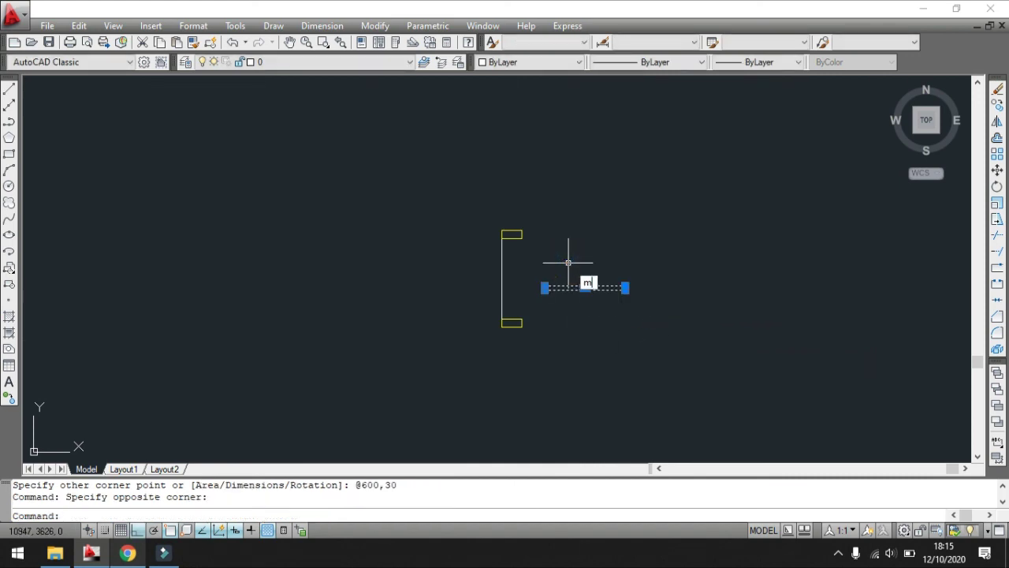
{"action": "key", "text": "Return"}
{"action": "scroll", "coordinate": [541, 281], "scroll_direction": "up", "scroll_amount": 3}
{"action": "left_click", "coordinate": [549, 279]}
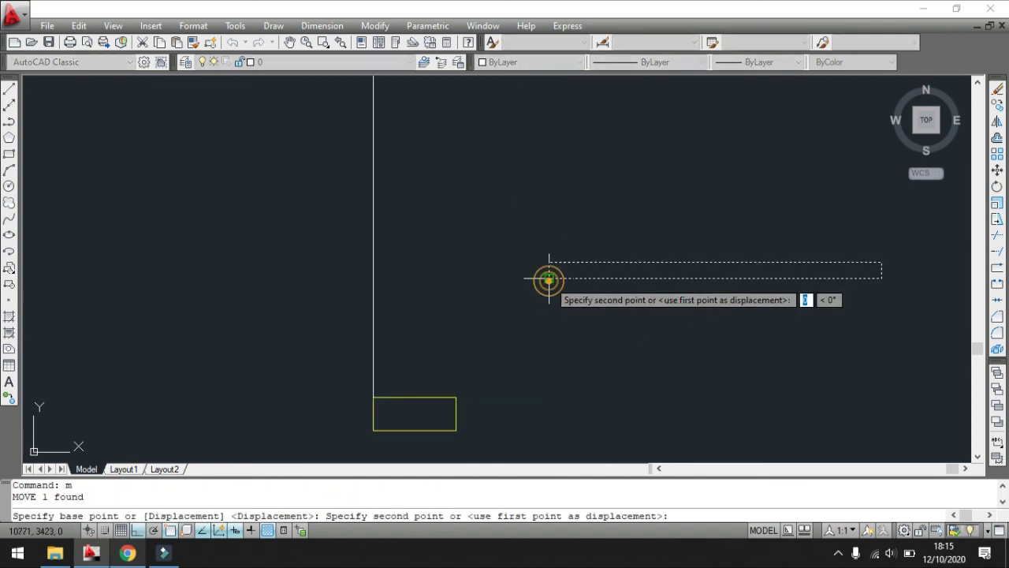
{"action": "left_click", "coordinate": [456, 397]}
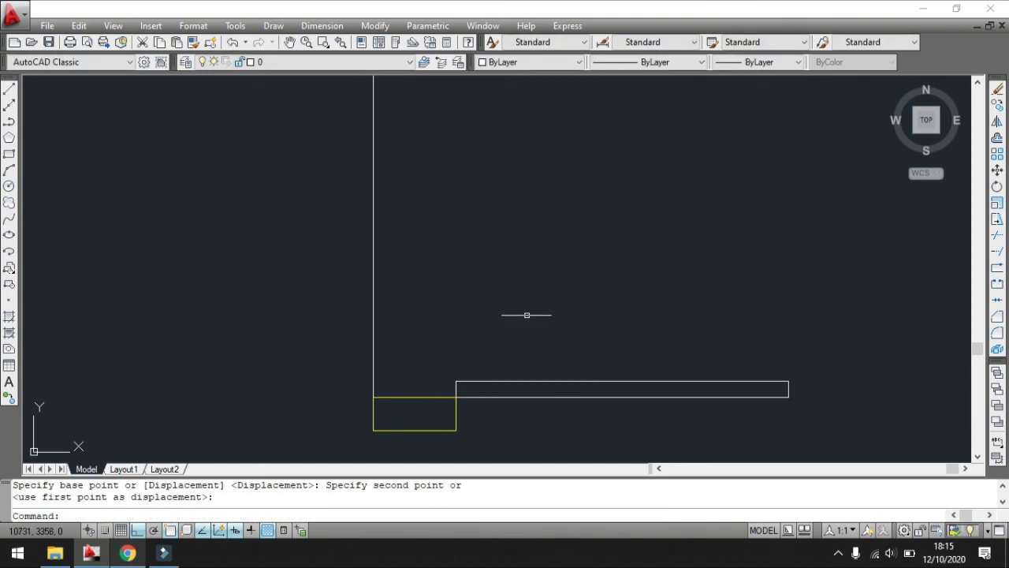
{"action": "scroll", "coordinate": [527, 315], "scroll_direction": "down", "scroll_amount": 2}
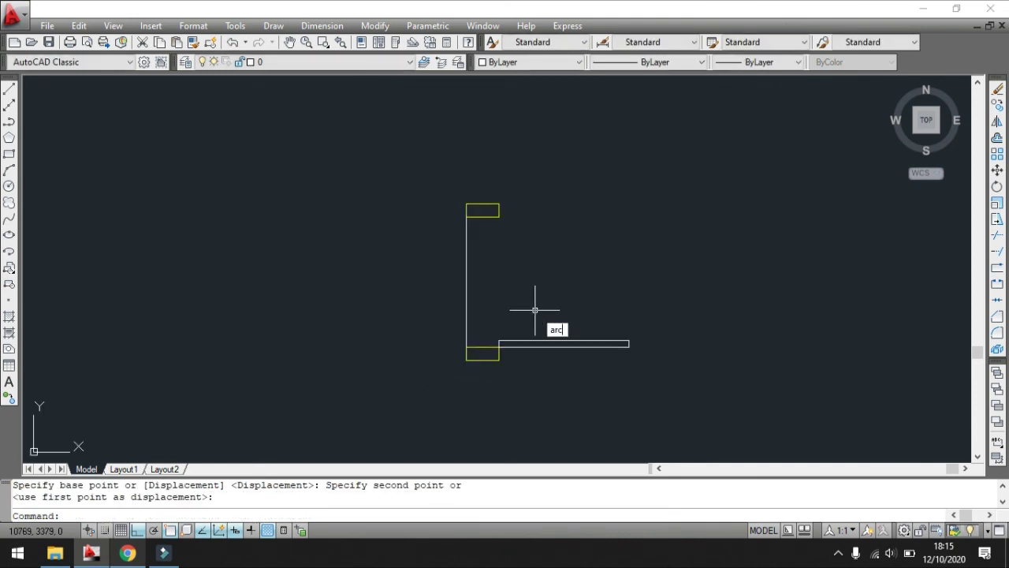
- Draw a 3-point swing arc from the leaf end to the upper jamb and trim its overlap
{"action": "key", "text": "Return"}
{"action": "left_click", "coordinate": [629, 342]}
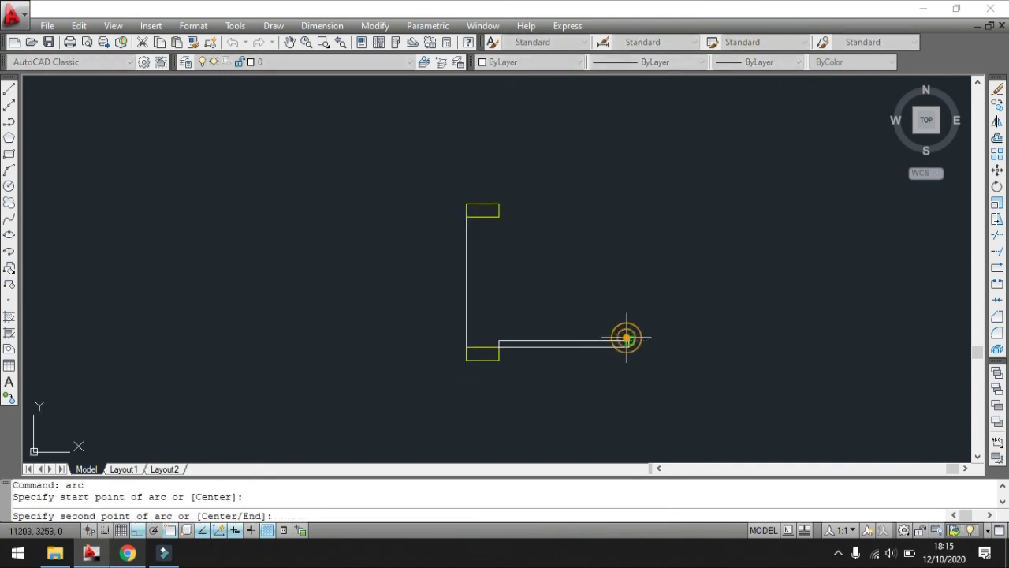
{"action": "left_click", "coordinate": [496, 219]}
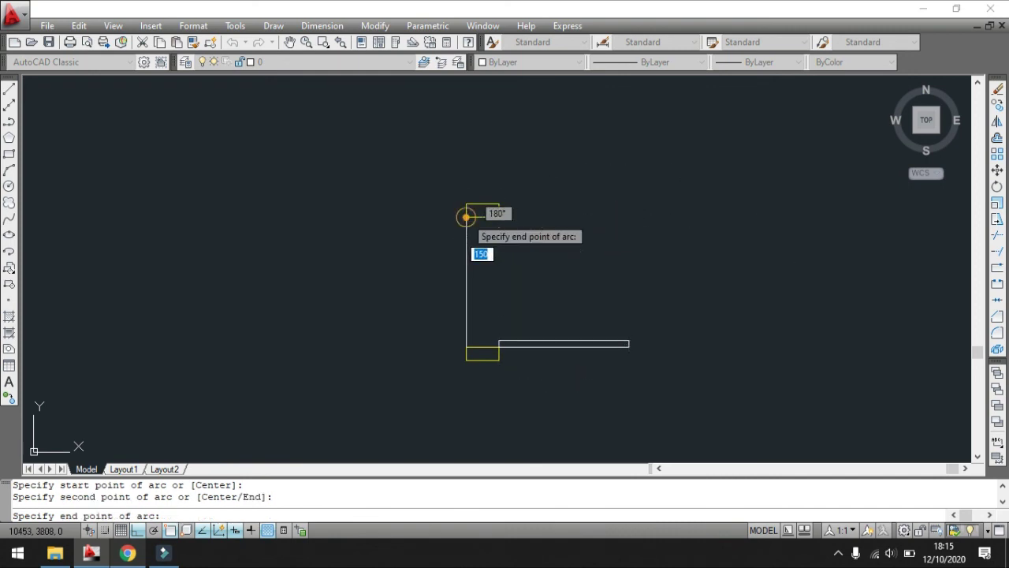
{"action": "left_click", "coordinate": [466, 216]}
{"action": "scroll", "coordinate": [498, 217], "scroll_direction": "up", "scroll_amount": 5}
{"action": "scroll", "coordinate": [464, 221], "scroll_direction": "up", "scroll_amount": 5}
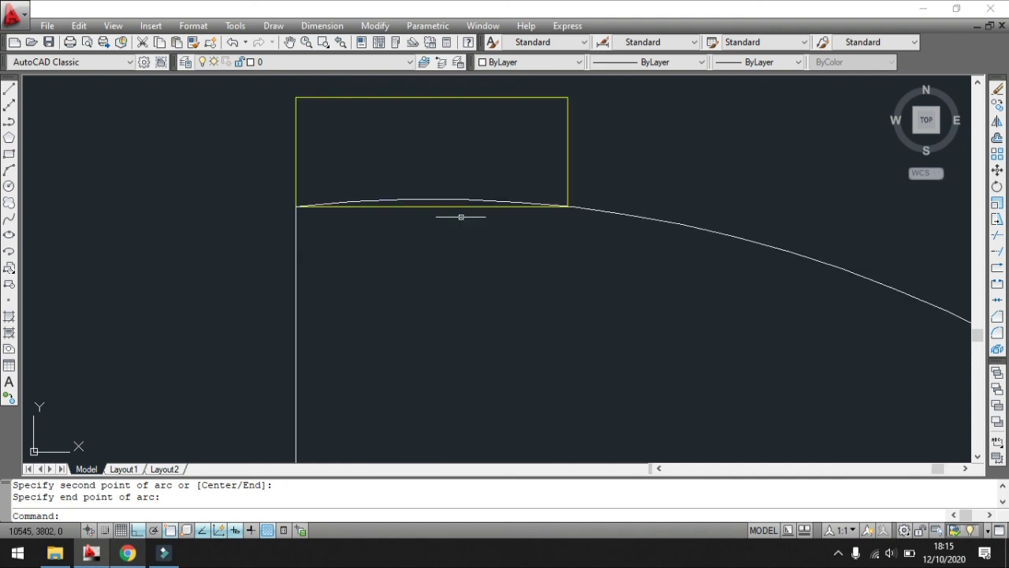
{"action": "key", "text": "Return"}
{"action": "key", "text": "Return"}
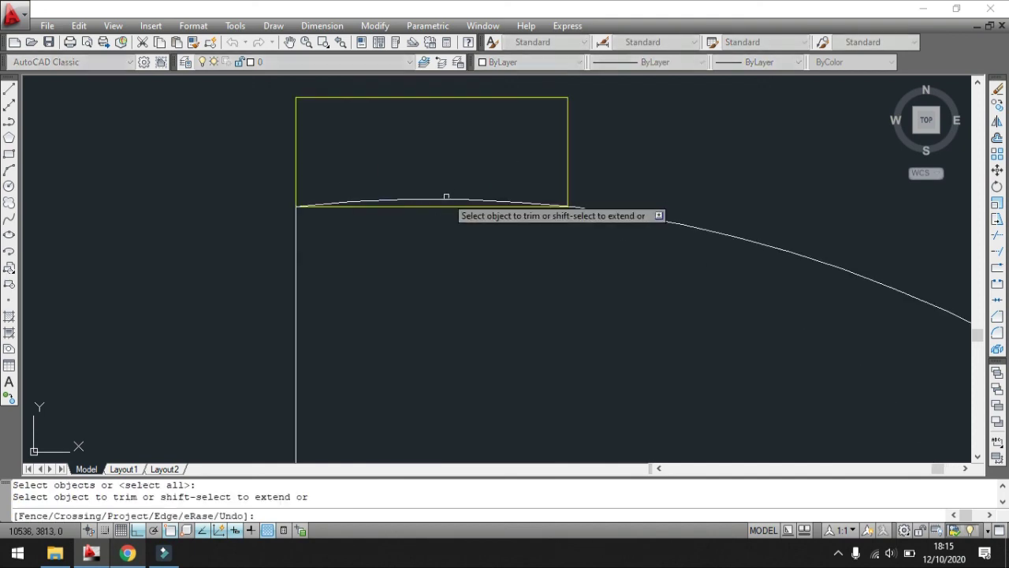
{"action": "left_click", "coordinate": [446, 200]}
{"action": "scroll", "coordinate": [503, 184], "scroll_direction": "down", "scroll_amount": 5}
- Put all parts of the redrawn door on layer M
{"action": "key", "text": "Escape"}
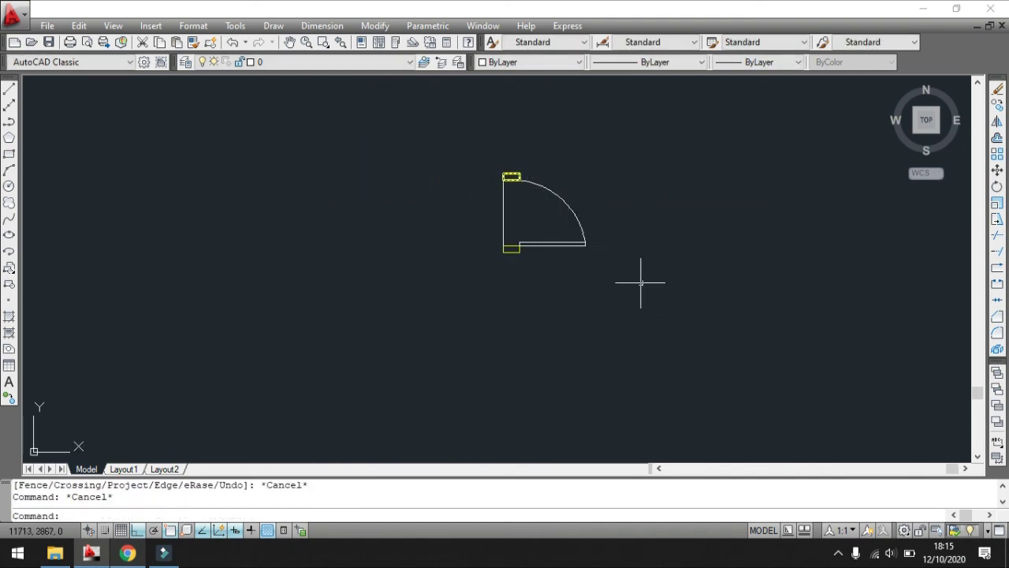
{"action": "left_click_drag", "start_coordinate": [642, 281], "coordinate": [403, 142]}
{"action": "left_click", "coordinate": [281, 63]}
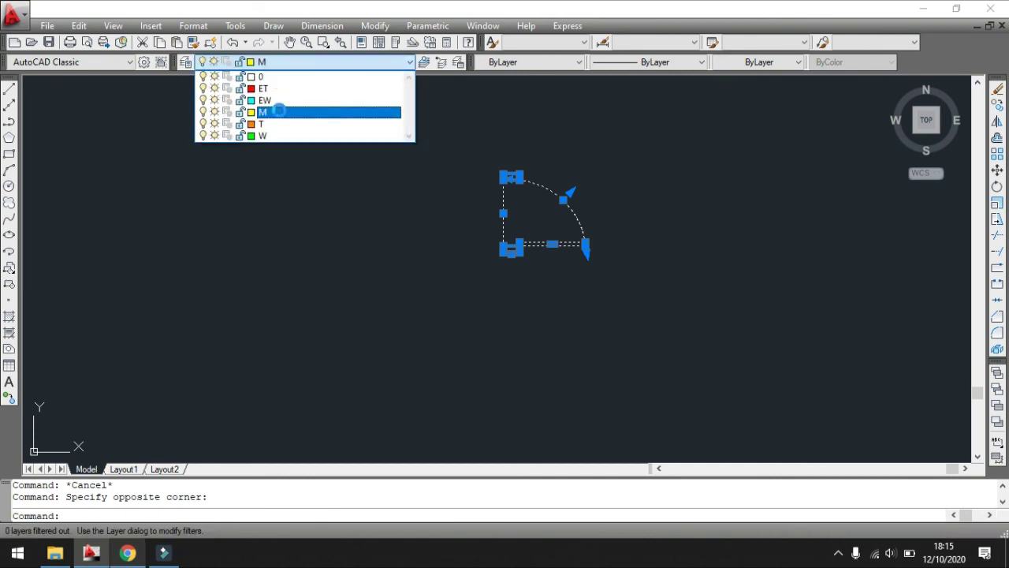
{"action": "left_click", "coordinate": [280, 108]}
{"action": "key", "text": "Escape"}
- Make the door a block named 'pintu km' with its base point at the lower corner
{"action": "left_click", "coordinate": [670, 313]}
{"action": "left_click", "coordinate": [425, 145]}
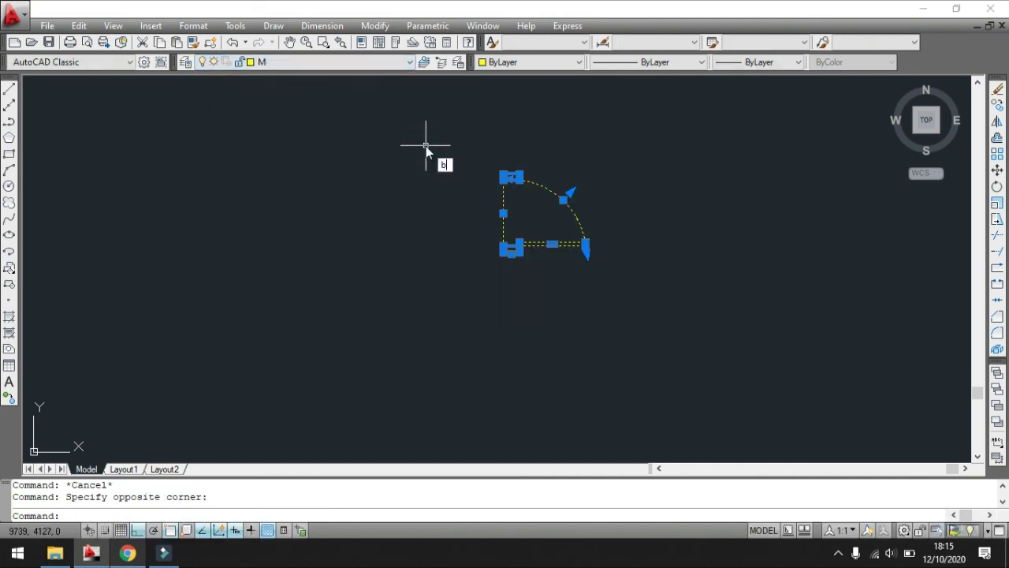
{"action": "key", "text": "Return"}
{"action": "type", "text": "pl"}
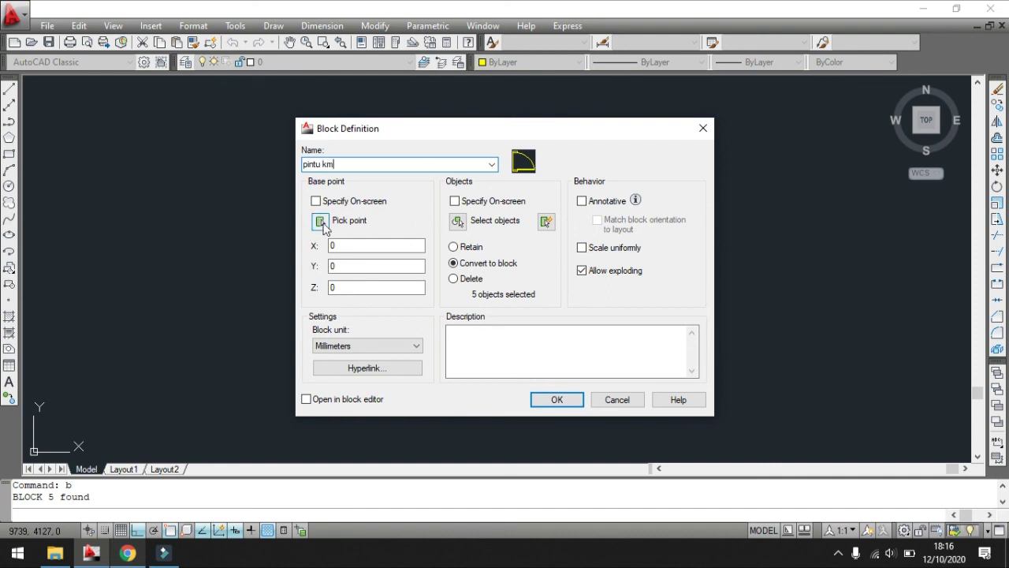
{"action": "left_click", "coordinate": [321, 221]}
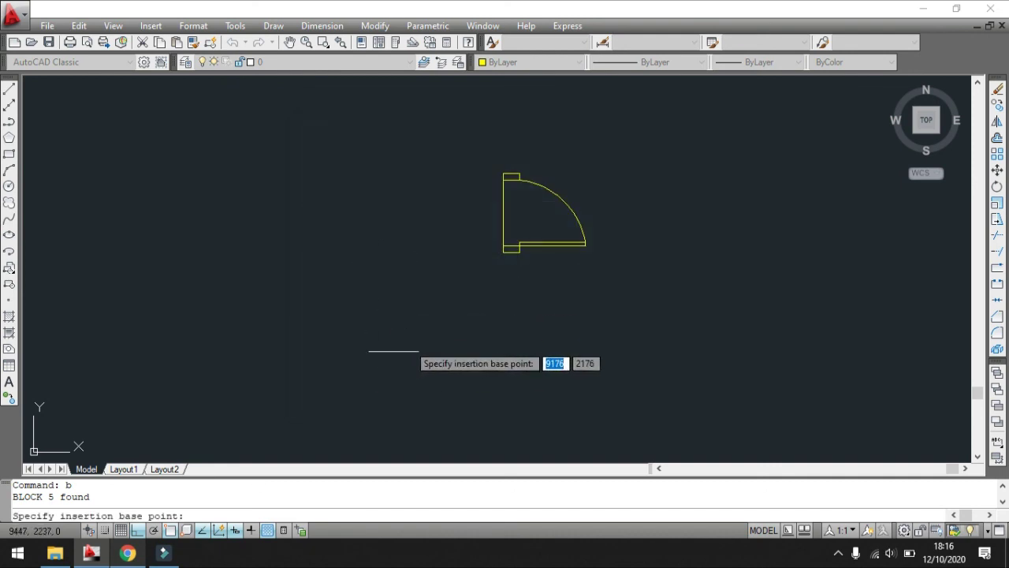
{"action": "left_click", "coordinate": [503, 247]}
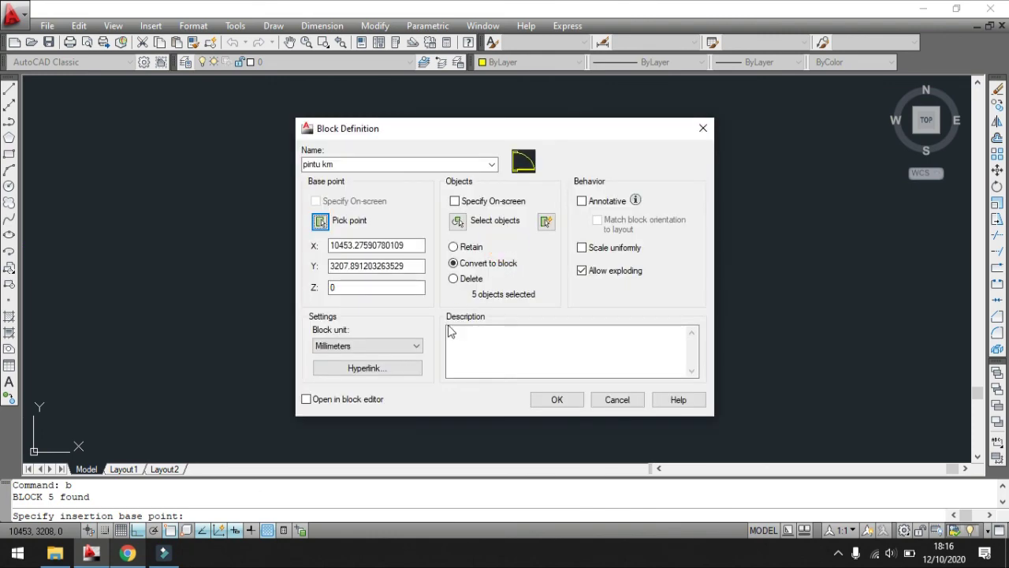
{"action": "left_click", "coordinate": [556, 400]}
{"action": "left_click", "coordinate": [651, 284]}
{"action": "left_click", "coordinate": [422, 106]}
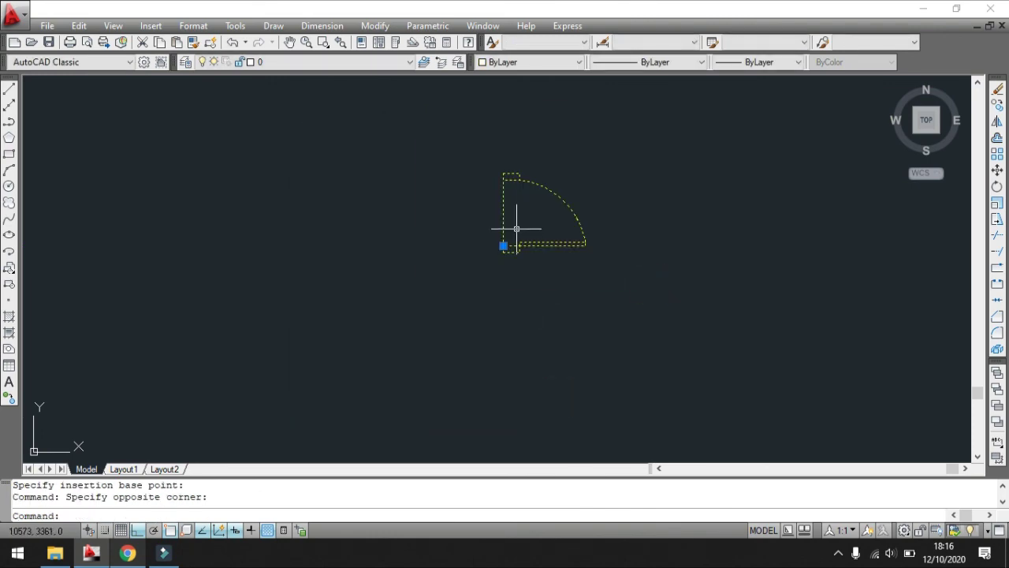
- Move the door block into the upper room with ortho (F8) turned off
{"action": "type", "text": "m"}
{"action": "key", "text": "Return"}
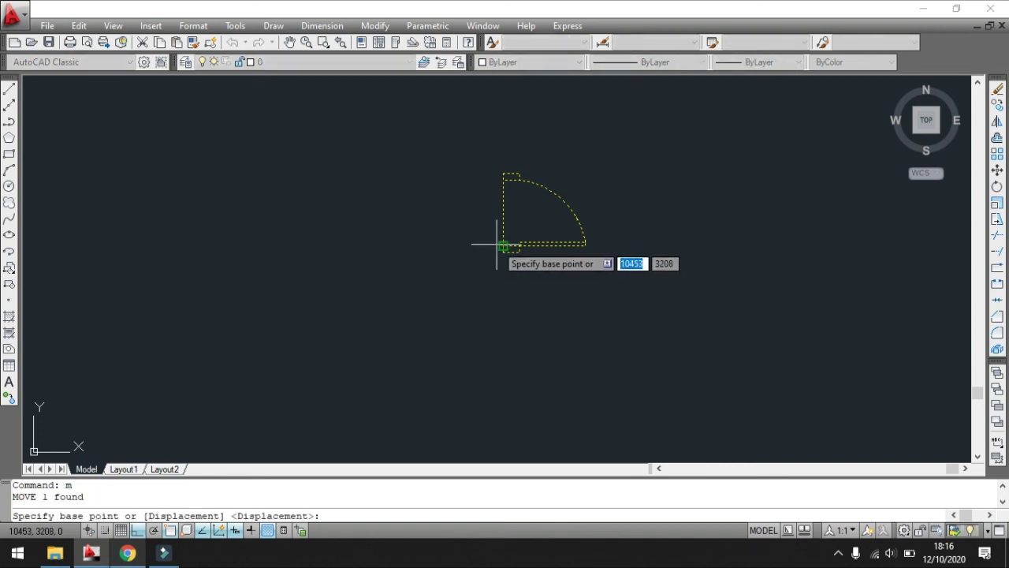
{"action": "left_click", "coordinate": [503, 246]}
{"action": "scroll", "coordinate": [504, 246], "scroll_direction": "down", "scroll_amount": 4}
{"action": "middle_click_drag", "start_coordinate": [524, 249], "coordinate": [522, 239]}
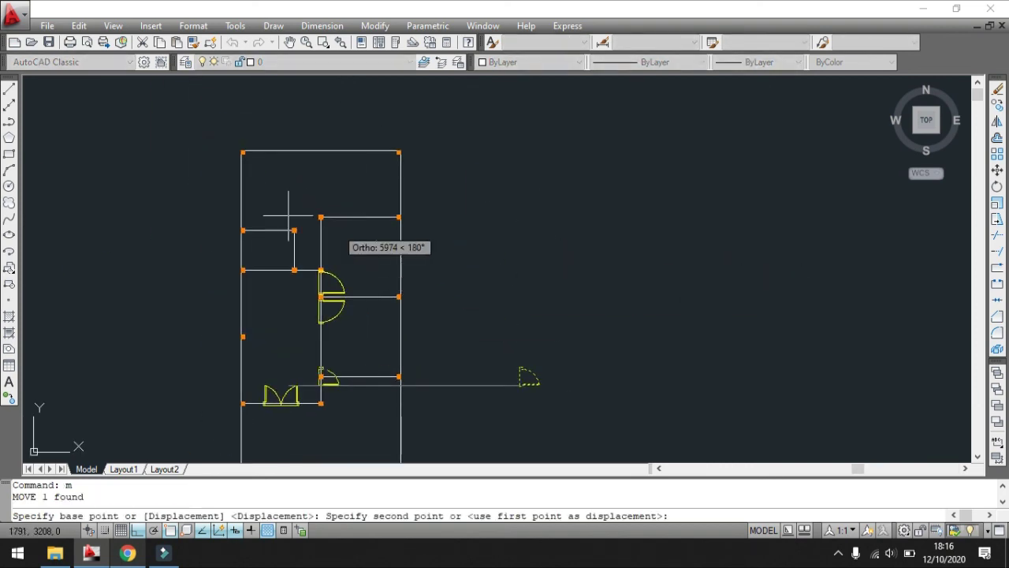
{"action": "scroll", "coordinate": [289, 214], "scroll_direction": "up", "scroll_amount": 5}
{"action": "middle_click_drag", "start_coordinate": [311, 271], "coordinate": [537, 331]}
{"action": "key", "text": "F8"}
{"action": "scroll", "coordinate": [496, 275], "scroll_direction": "up", "scroll_amount": 5}
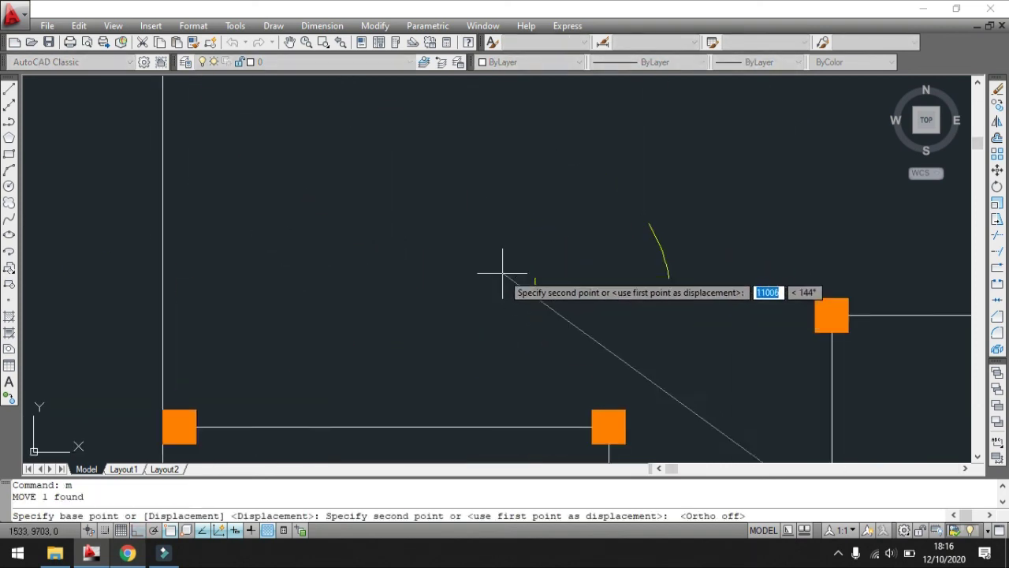
{"action": "left_click", "coordinate": [476, 260]}
{"action": "scroll", "coordinate": [476, 260], "scroll_direction": "down", "scroll_amount": 3}
{"action": "middle_click_drag", "start_coordinate": [574, 286], "coordinate": [514, 236]}
{"action": "key", "text": "Escape"}
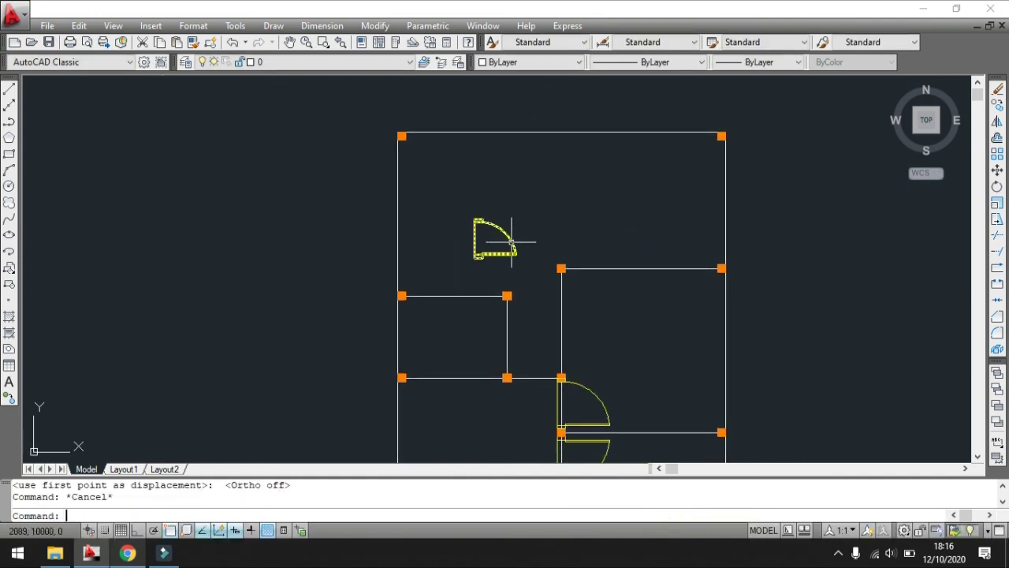
{"action": "key", "text": "Escape"}
{"action": "scroll", "coordinate": [525, 263], "scroll_direction": "up", "scroll_amount": 3}
- Mirror the placed door, keeping the original, to form a double door
{"action": "left_click", "coordinate": [359, 166]}
{"action": "left_click", "coordinate": [549, 279]}
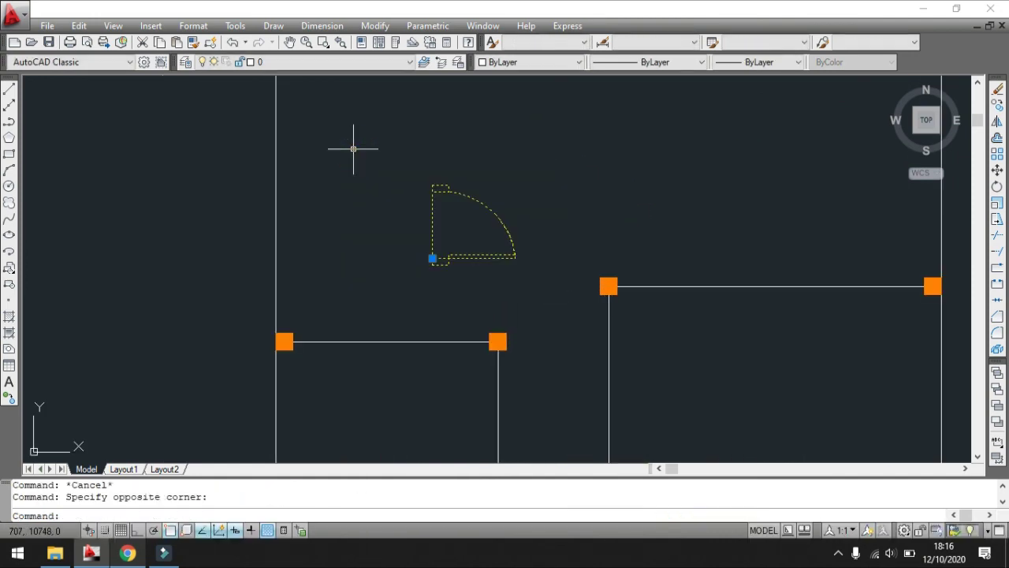
{"action": "type", "text": "mi"}
{"action": "key", "text": "Return"}
{"action": "scroll", "coordinate": [428, 266], "scroll_direction": "up", "scroll_amount": 4}
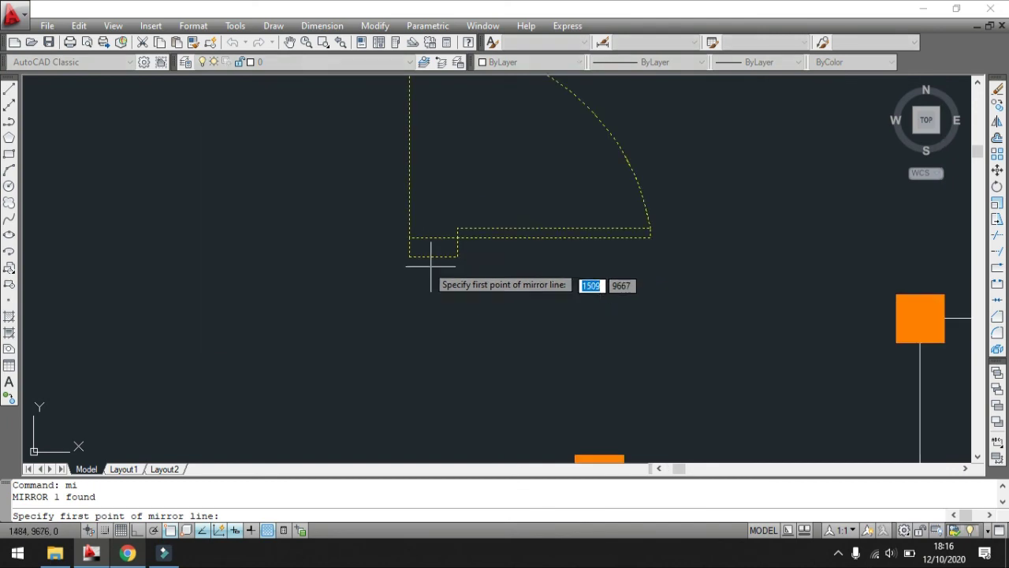
{"action": "left_click", "coordinate": [408, 259]}
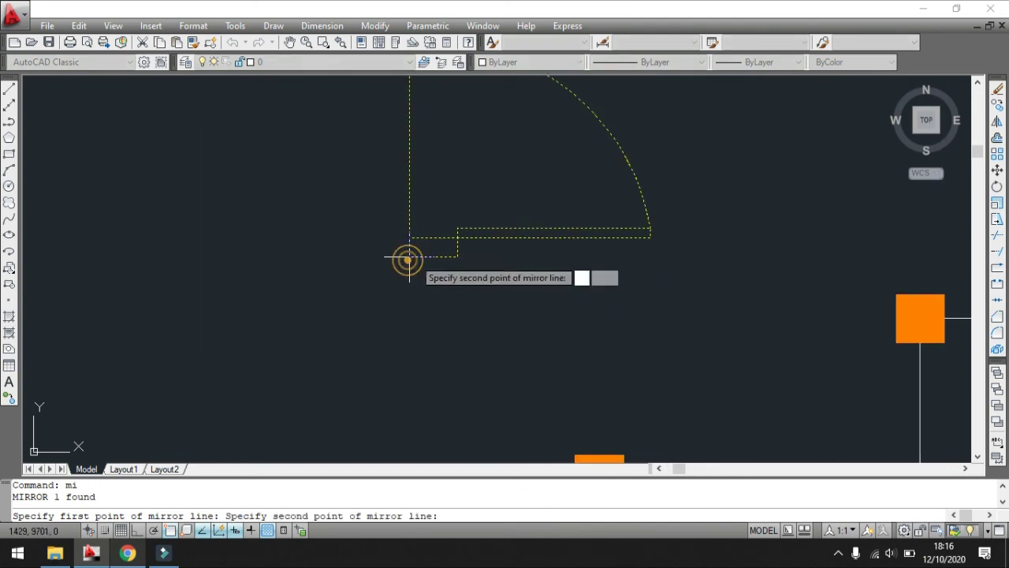
{"action": "left_click", "coordinate": [457, 256]}
{"action": "key", "text": "Return"}
- Rotate both door leaves by 270° about the door corner
{"action": "scroll", "coordinate": [590, 282], "scroll_direction": "down", "scroll_amount": 3}
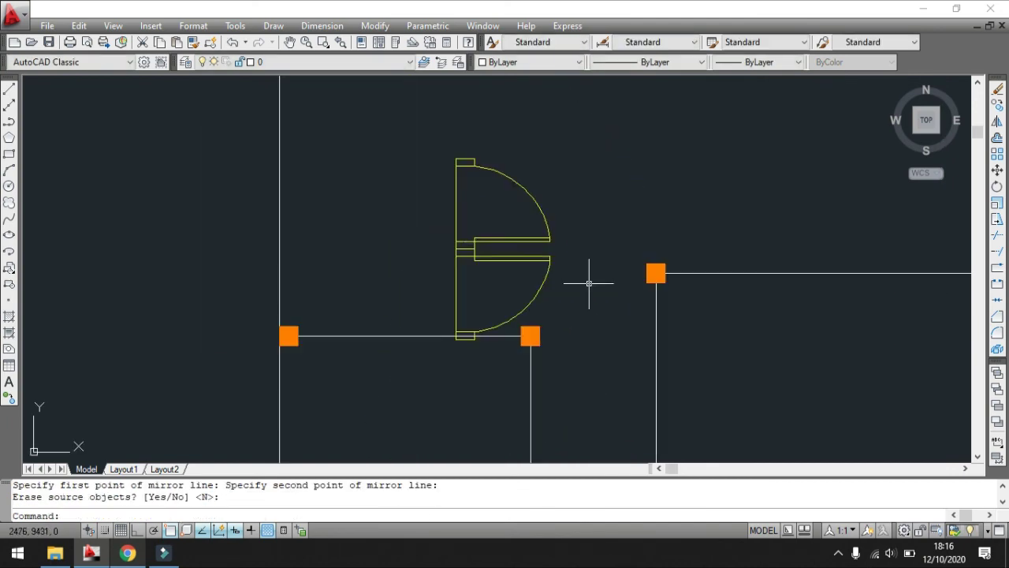
{"action": "left_click", "coordinate": [589, 289]}
{"action": "left_click", "coordinate": [429, 171]}
{"action": "type", "text": "ro"}
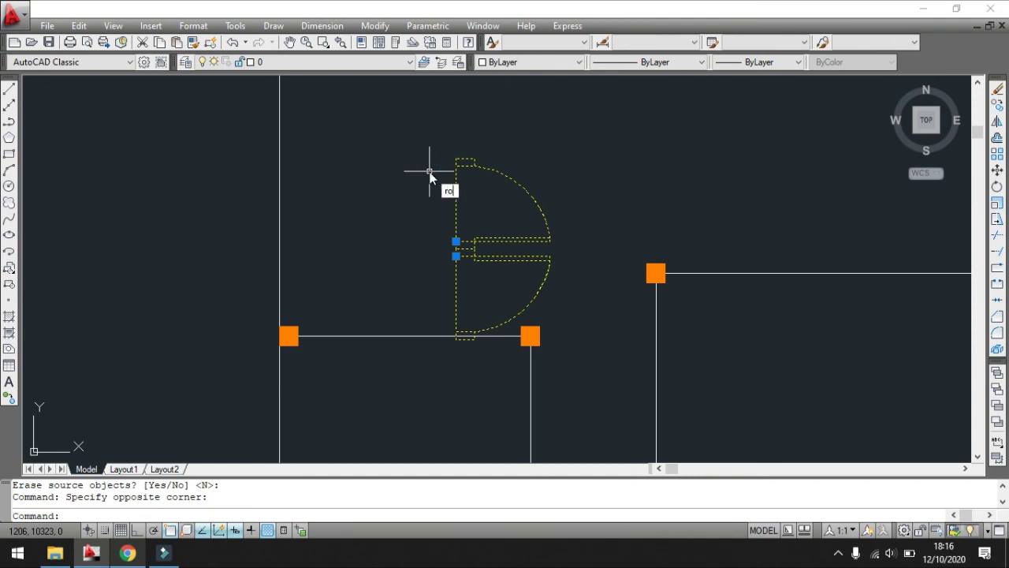
{"action": "key", "text": "Return"}
{"action": "left_click", "coordinate": [456, 248]}
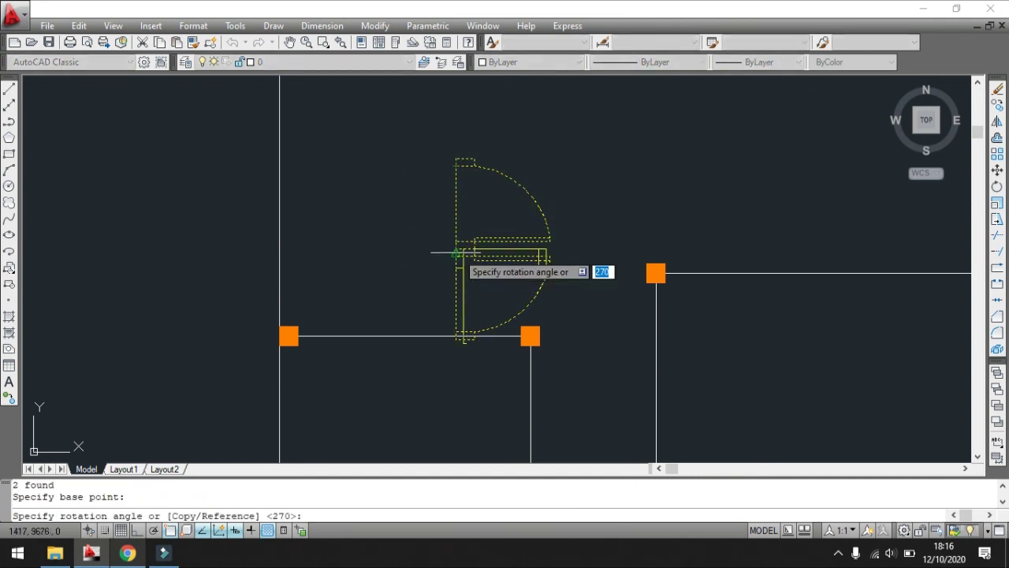
{"action": "left_click", "coordinate": [453, 390]}
- Delete the right door leaf from the wall opening
{"action": "left_click", "coordinate": [578, 299]}
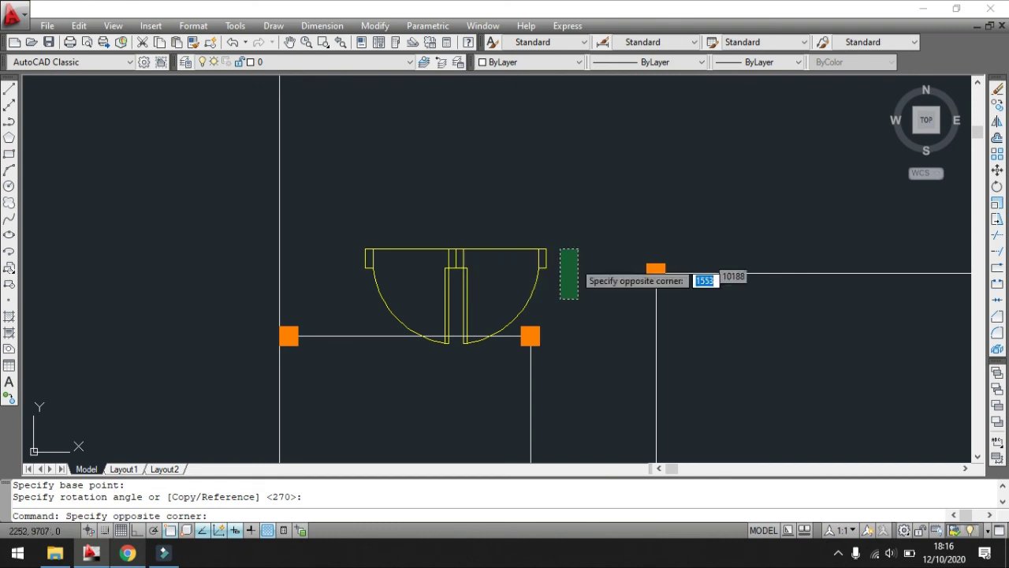
{"action": "left_click", "coordinate": [569, 272]}
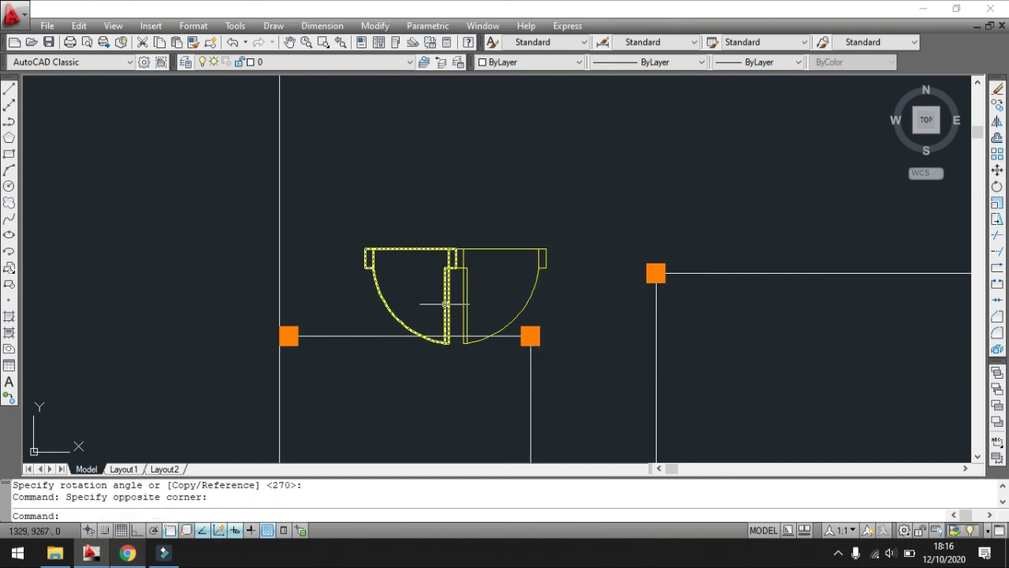
{"action": "left_click", "coordinate": [541, 293]}
{"action": "left_click", "coordinate": [513, 223]}
{"action": "key", "text": "Delete"}
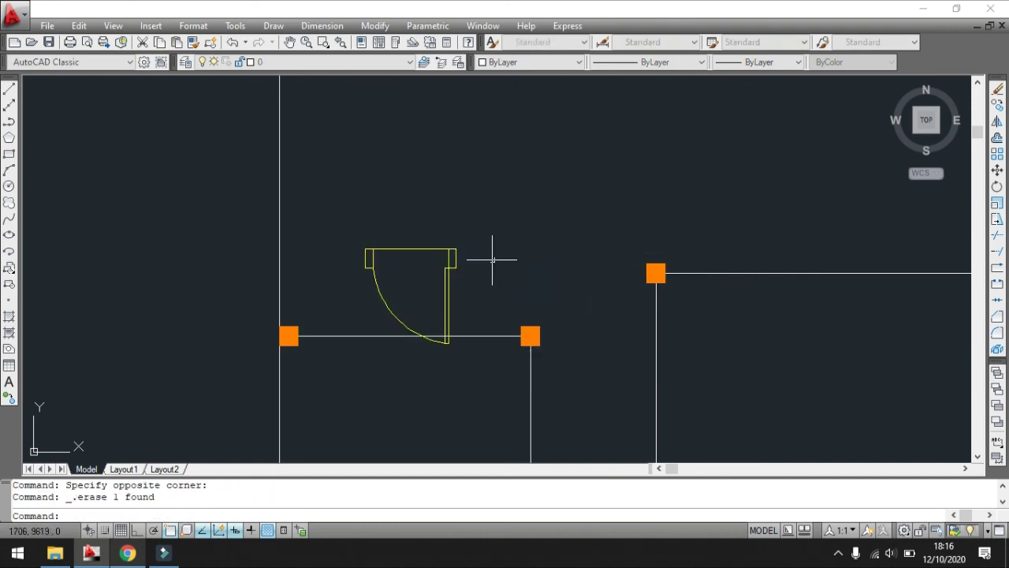
- Start moving the remaining door leaf, cancel it, and zoom out to the full plan
{"action": "left_click", "coordinate": [491, 263]}
{"action": "left_click", "coordinate": [401, 212]}
{"action": "key", "text": "Return"}
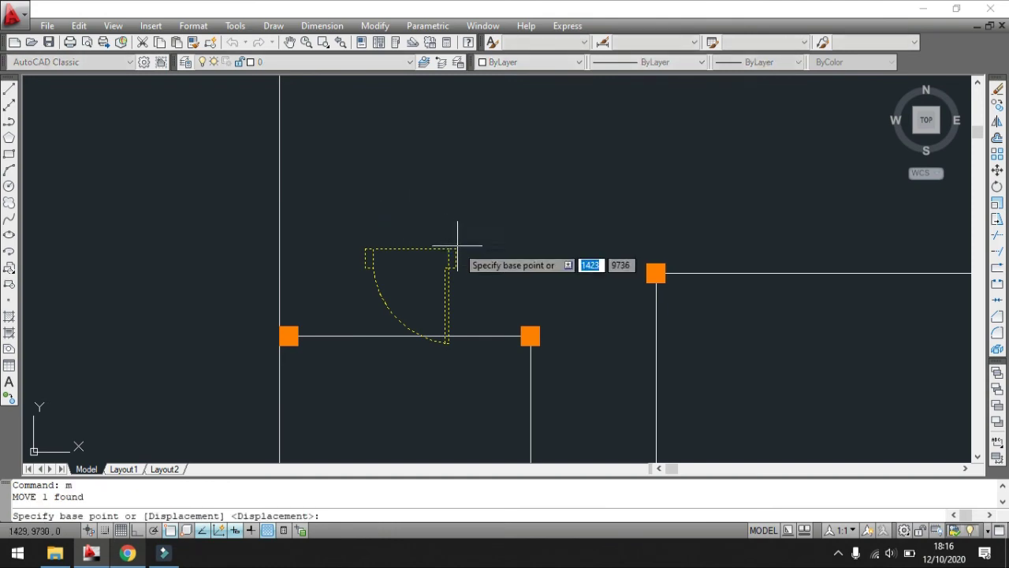
{"action": "left_click", "coordinate": [455, 250]}
{"action": "scroll", "coordinate": [533, 345], "scroll_direction": "down", "scroll_amount": 2}
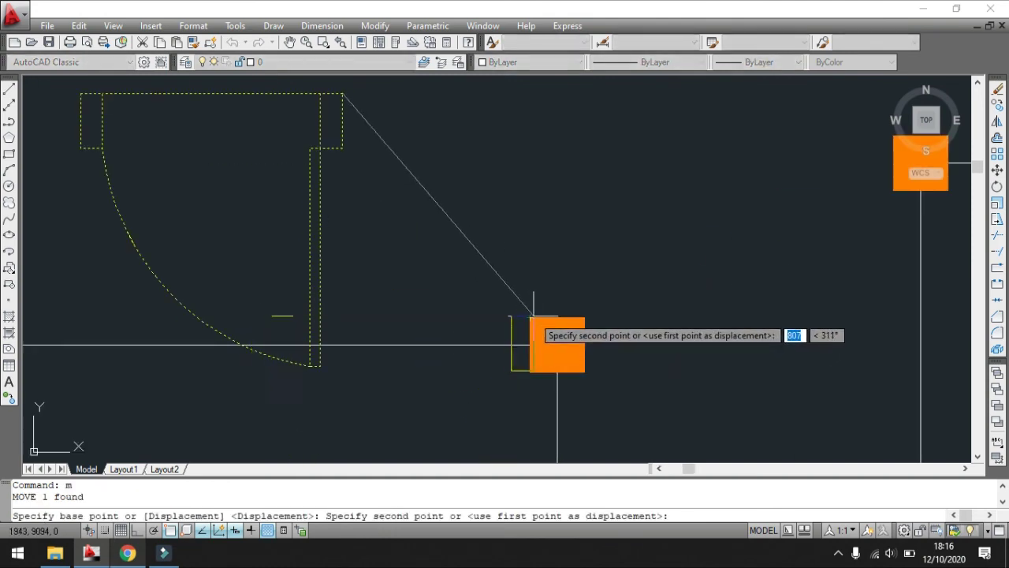
{"action": "key", "text": "Escape"}
{"action": "key", "text": "Escape"}
{"action": "scroll", "coordinate": [529, 310], "scroll_direction": "down", "scroll_amount": 5}
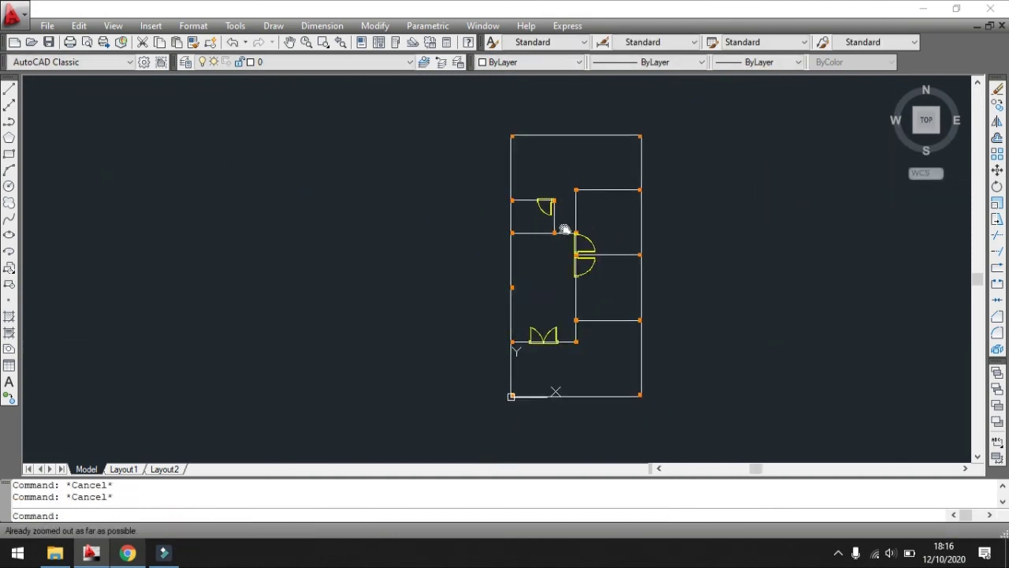
- Pan across the floor plan and regenerate the drawing with RE
{"action": "middle_click_drag", "start_coordinate": [568, 223], "coordinate": [522, 235]}
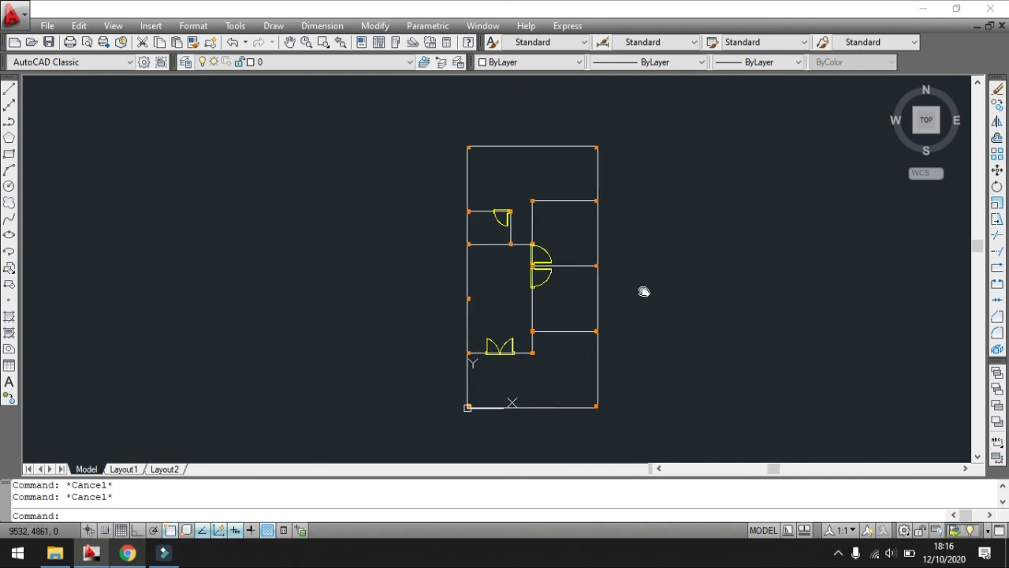
{"action": "mouse_move", "coordinate": [644, 289]}
{"action": "middle_mouse_down"}
{"action": "mouse_move", "coordinate": [428, 277]}
{"action": "mouse_move", "coordinate": [490, 268]}
{"action": "middle_mouse_up"}
{"action": "scroll", "coordinate": [490, 269], "scroll_direction": "down", "scroll_amount": 2}
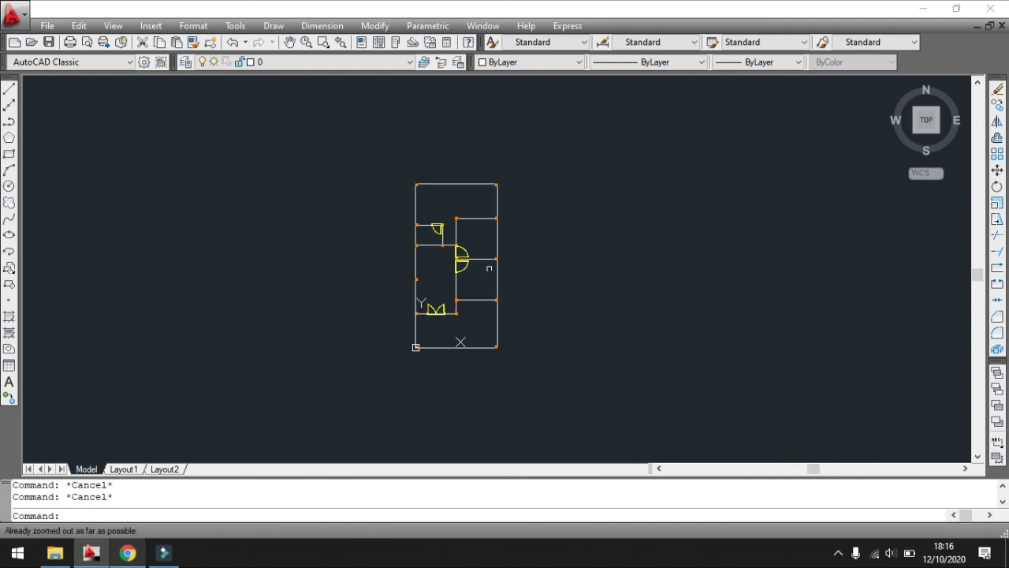
{"action": "scroll", "coordinate": [489, 259], "scroll_direction": "up", "scroll_amount": 5}
{"action": "scroll", "coordinate": [466, 231], "scroll_direction": "down", "scroll_amount": 1}
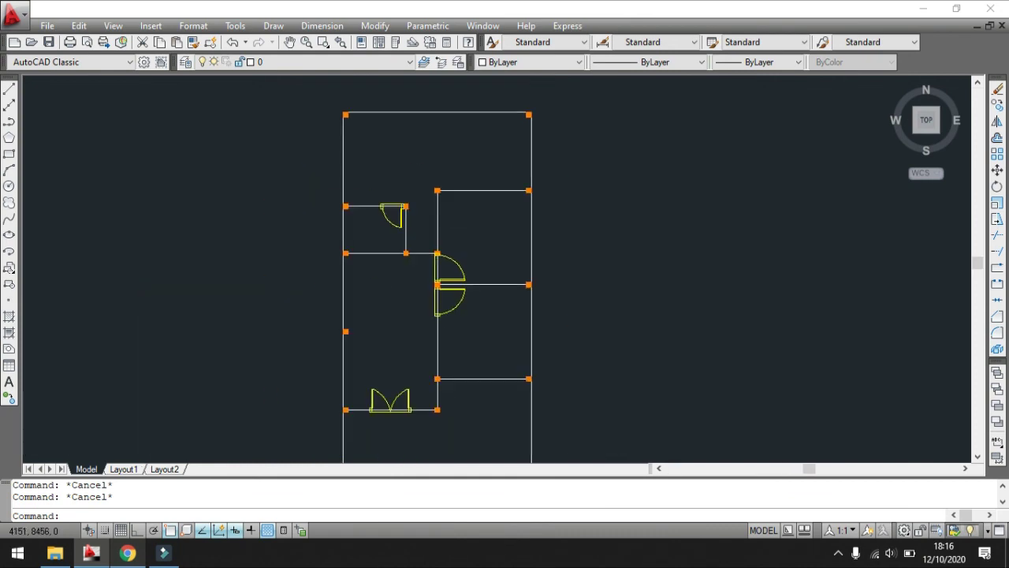
{"action": "scroll", "coordinate": [485, 234], "scroll_direction": "down", "scroll_amount": 2}
{"action": "type", "text": "re"}
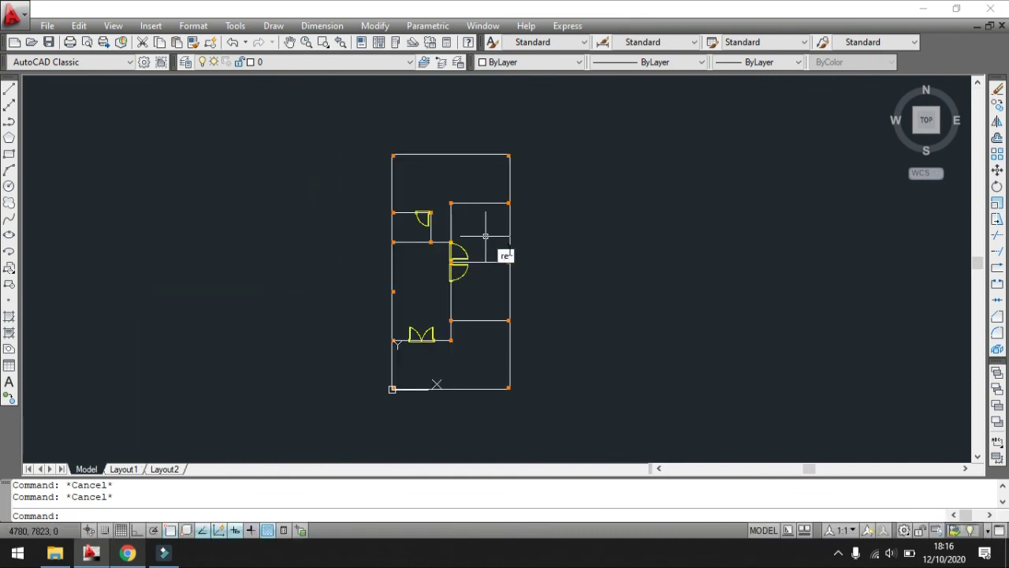
{"action": "key", "text": "Return"}
{"action": "scroll", "coordinate": [509, 260], "scroll_direction": "down", "scroll_amount": 6}
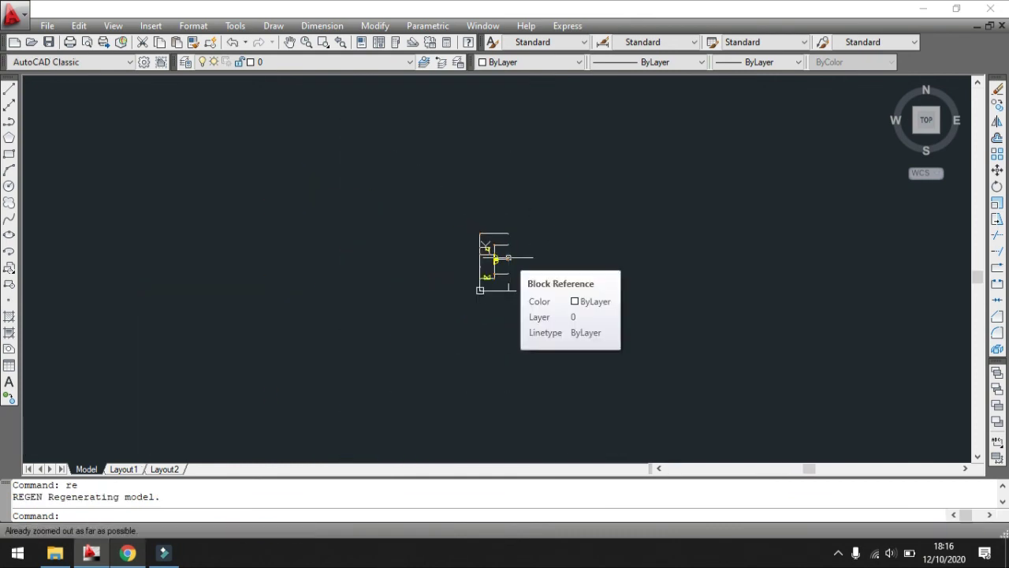
{"action": "type", "text": "re"}
{"action": "key", "text": "Return"}
- Zoom in and center the view on the lower double door block
{"action": "scroll", "coordinate": [509, 257], "scroll_direction": "down", "scroll_amount": 2}
{"action": "scroll", "coordinate": [504, 258], "scroll_direction": "up", "scroll_amount": 5}
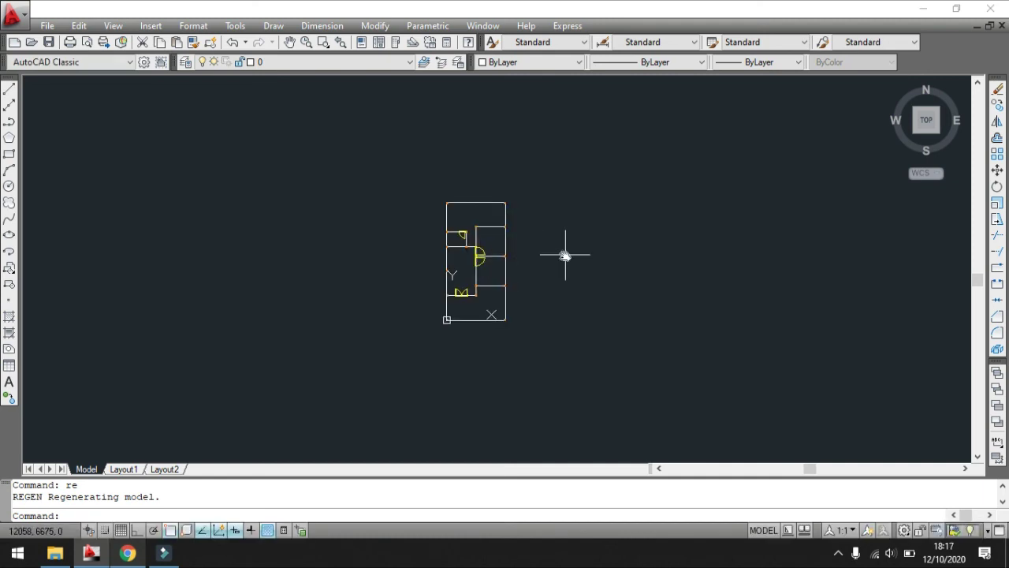
{"action": "middle_click_drag", "start_coordinate": [563, 252], "coordinate": [419, 271]}
{"action": "scroll", "coordinate": [459, 262], "scroll_direction": "up", "scroll_amount": 2}
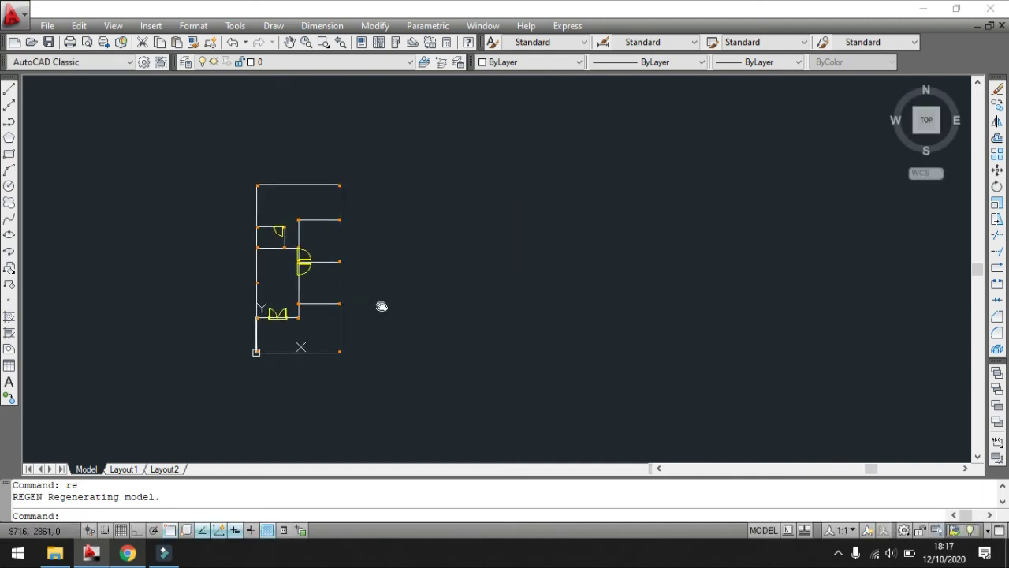
{"action": "middle_click_drag", "start_coordinate": [465, 380], "coordinate": [450, 369]}
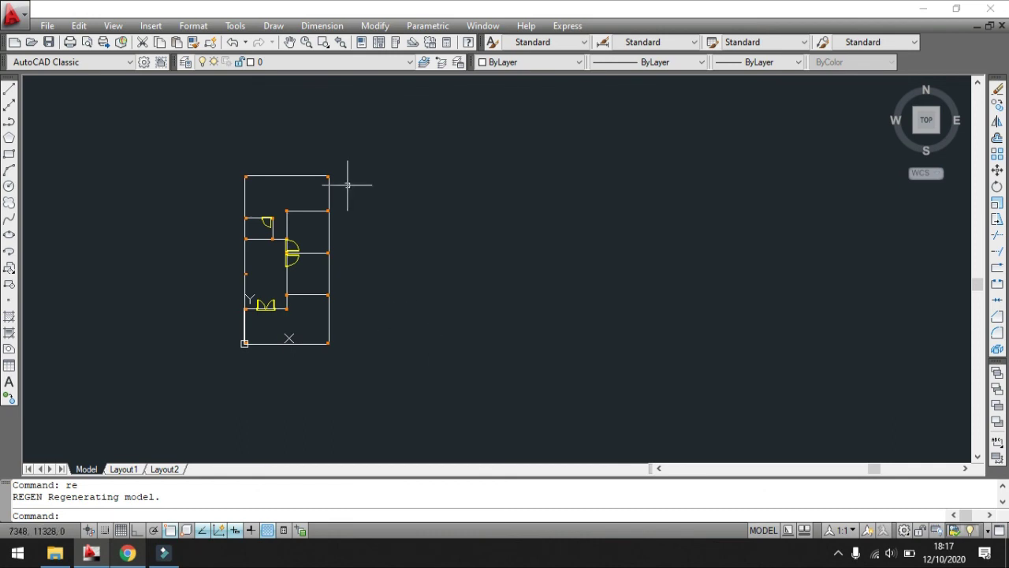
{"action": "scroll", "coordinate": [245, 370], "scroll_direction": "up", "scroll_amount": 3}
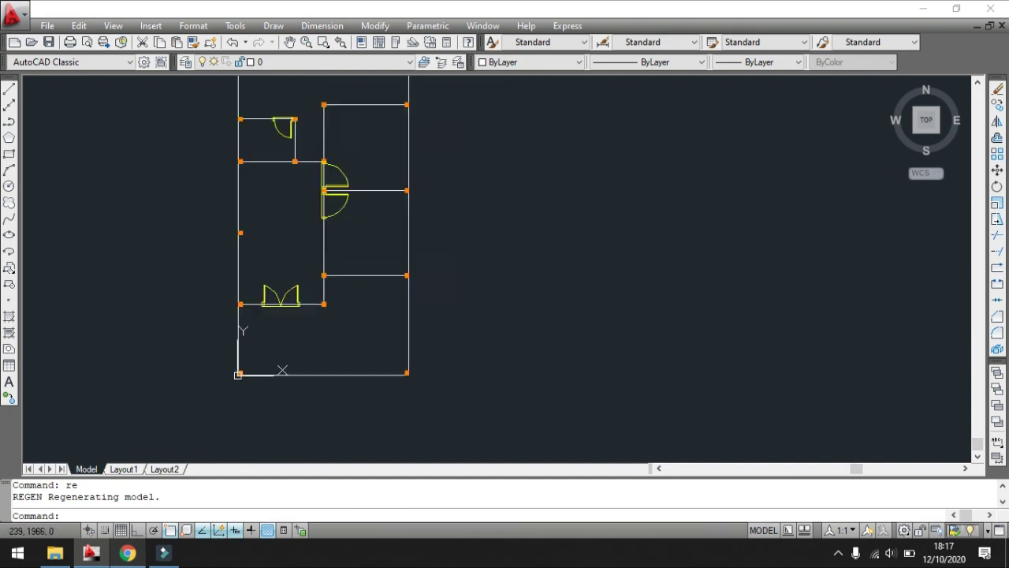
{"action": "scroll", "coordinate": [269, 295], "scroll_direction": "up", "scroll_amount": 5}
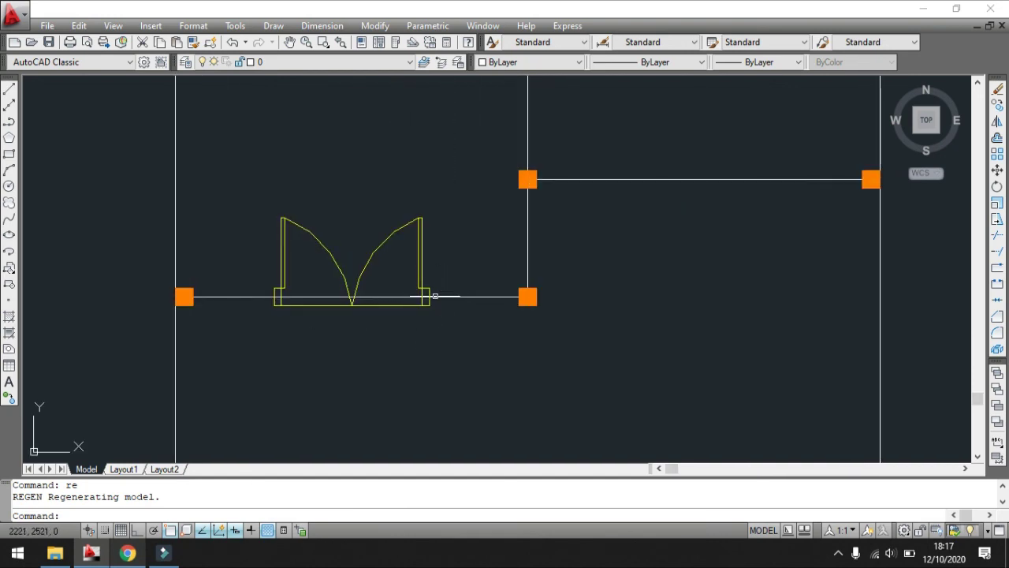
{"action": "scroll", "coordinate": [434, 296], "scroll_direction": "up", "scroll_amount": 3}
{"action": "middle_click_drag", "start_coordinate": [416, 273], "coordinate": [544, 302]}
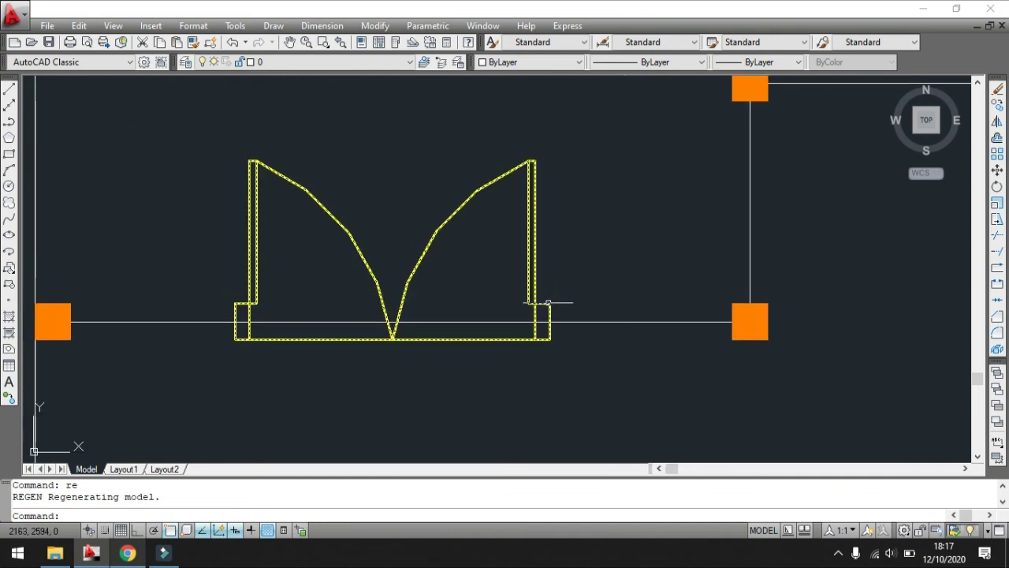
- Open the pintu dobel block in the Block Editor
{"action": "double_click", "coordinate": [547, 300]}
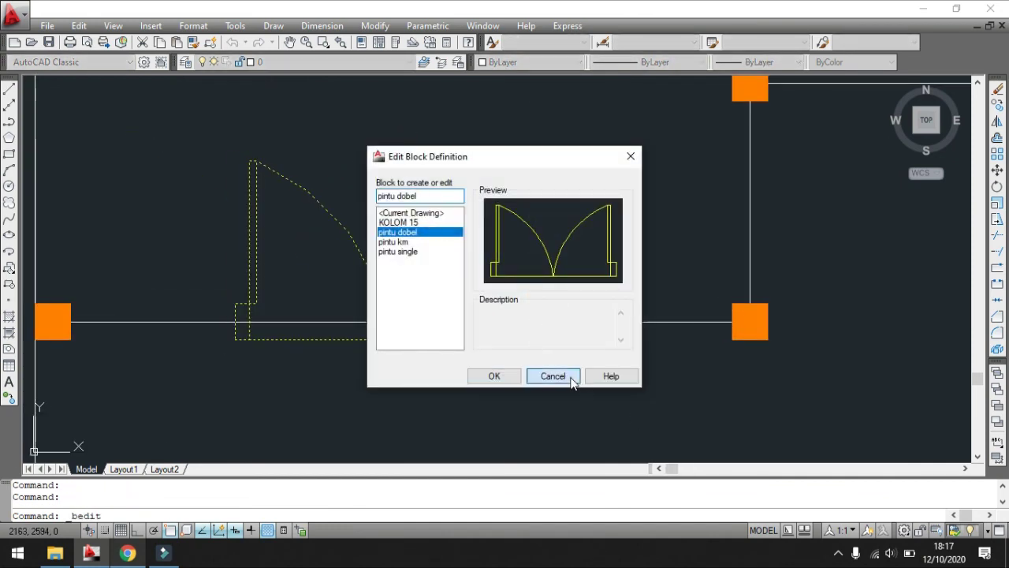
{"action": "left_click", "coordinate": [568, 377]}
{"action": "double_click", "coordinate": [551, 310]}
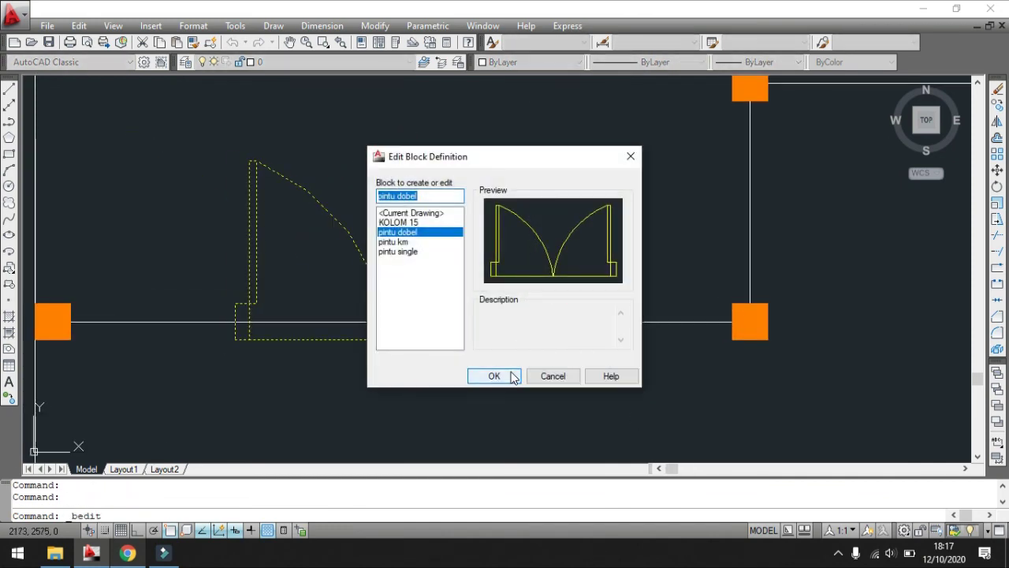
{"action": "left_click", "coordinate": [511, 375]}
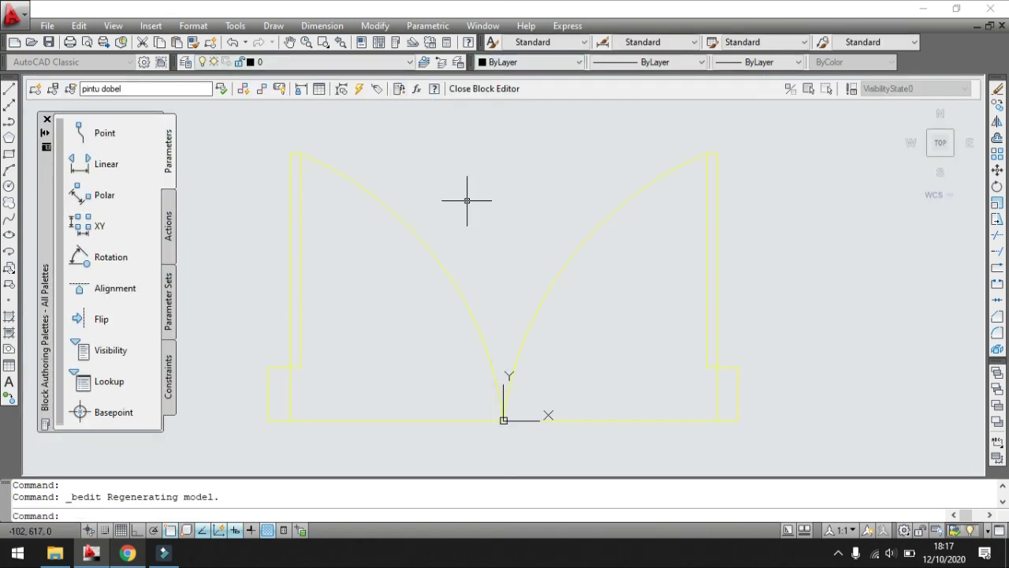
{"action": "type", "text": "h"}
- Set up an ANSI31 hatch and pick the left and right end rectangles
{"action": "key", "text": "Return"}
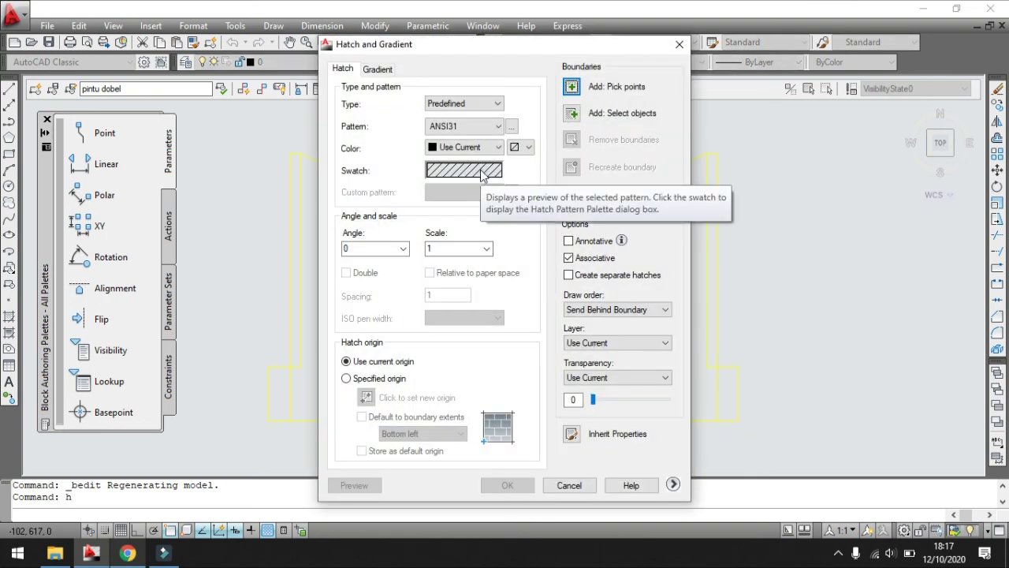
{"action": "left_click", "coordinate": [483, 171]}
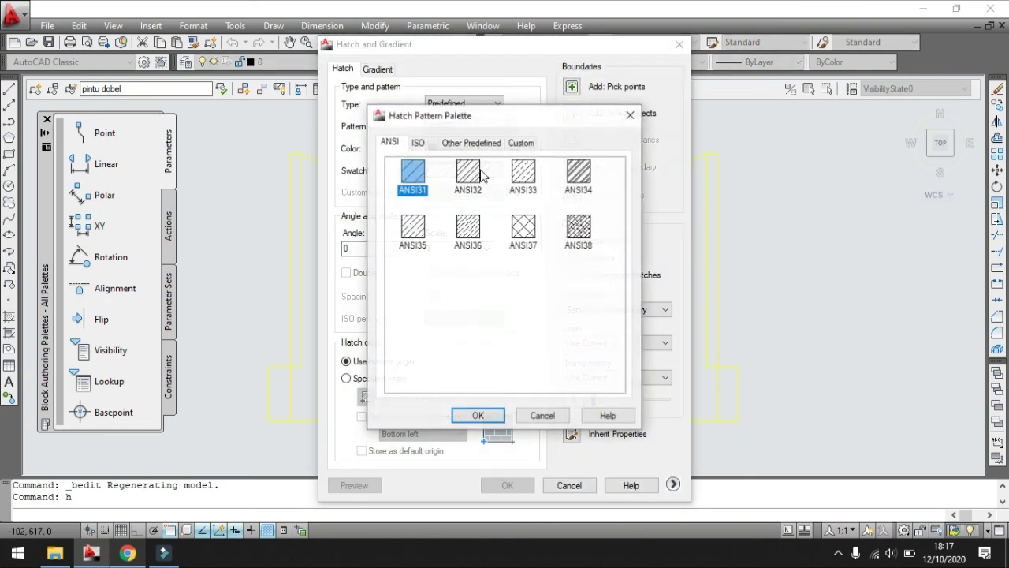
{"action": "left_click", "coordinate": [487, 406]}
{"action": "left_click", "coordinate": [570, 87]}
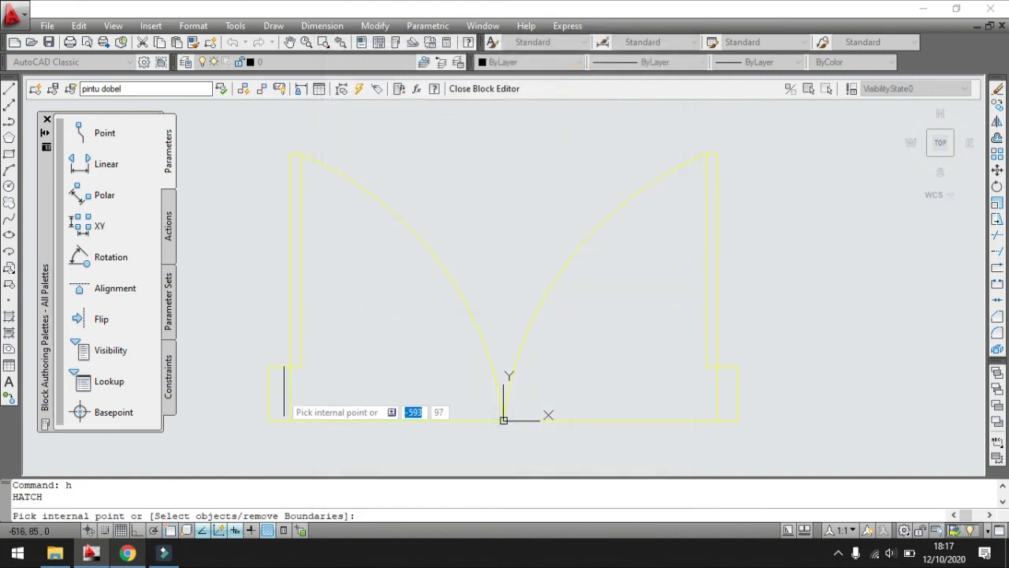
{"action": "left_click", "coordinate": [278, 393]}
{"action": "left_click", "coordinate": [730, 391]}
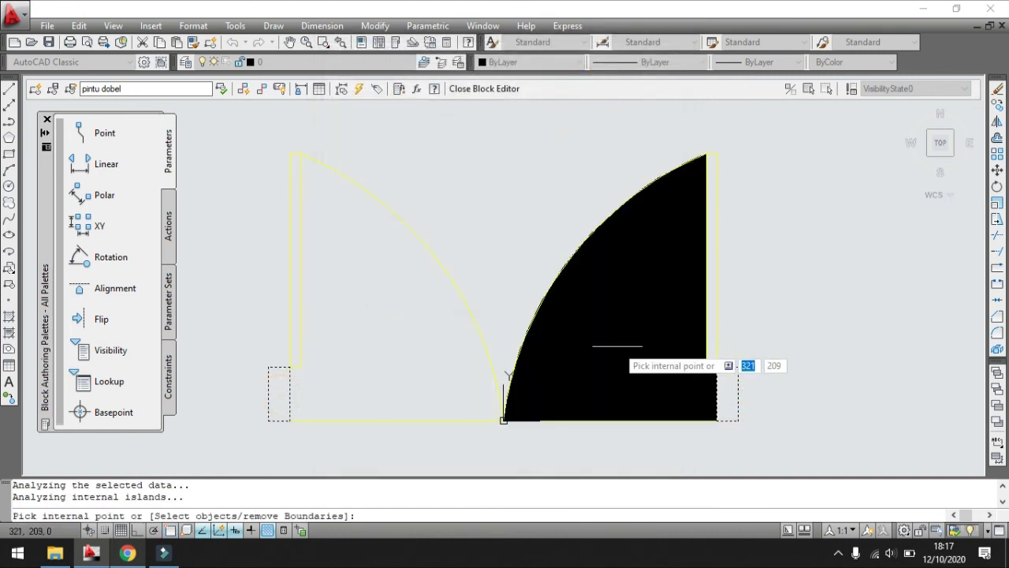
{"action": "key", "text": "Return"}
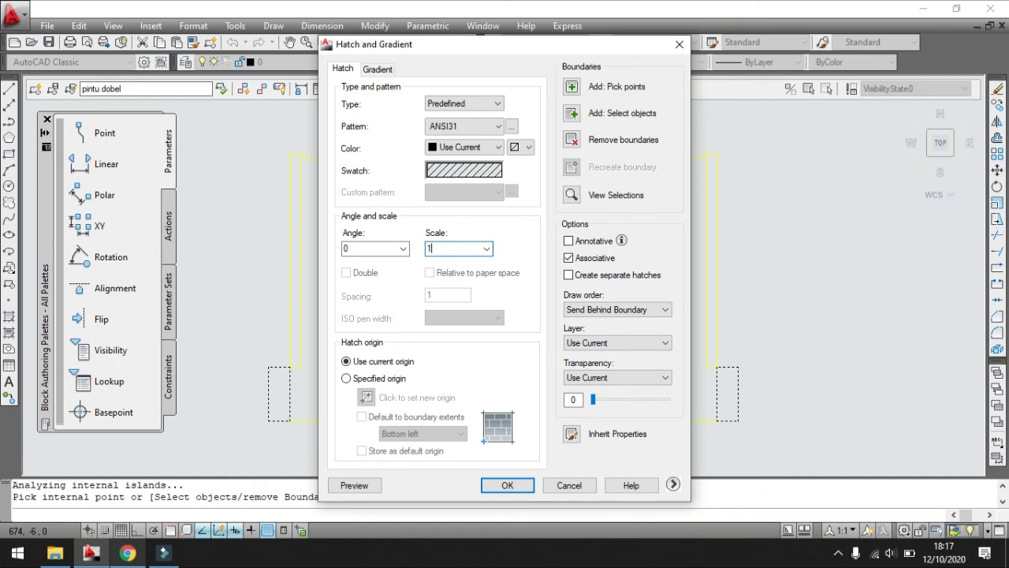
- Preview the ANSI31 jamb hatch, trying scale 10 before settling on scale 1
{"action": "left_click", "coordinate": [366, 484]}
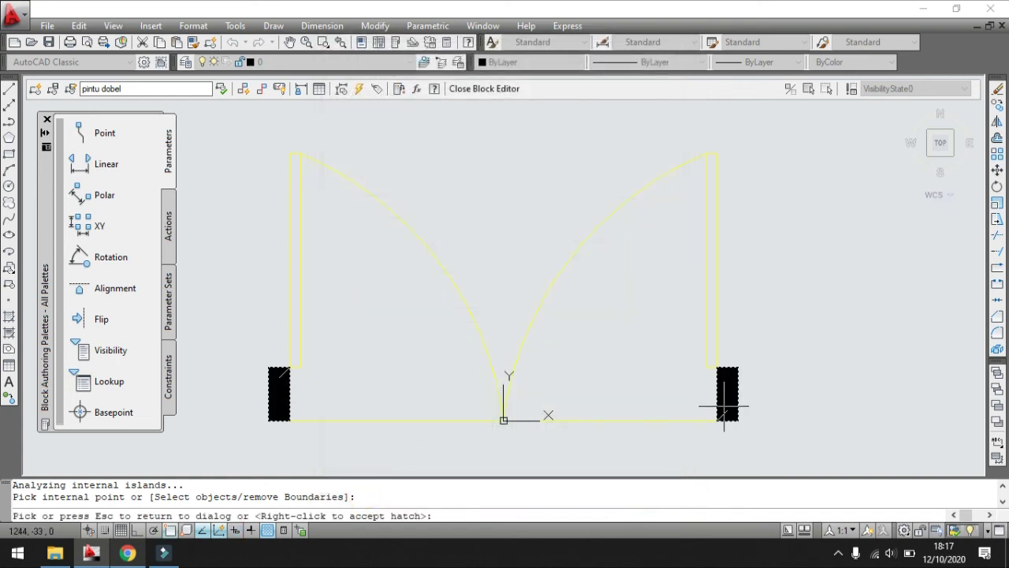
{"action": "scroll", "coordinate": [723, 406], "scroll_direction": "up", "scroll_amount": 3}
{"action": "scroll", "coordinate": [724, 406], "scroll_direction": "down", "scroll_amount": 3}
{"action": "key", "text": "Escape"}
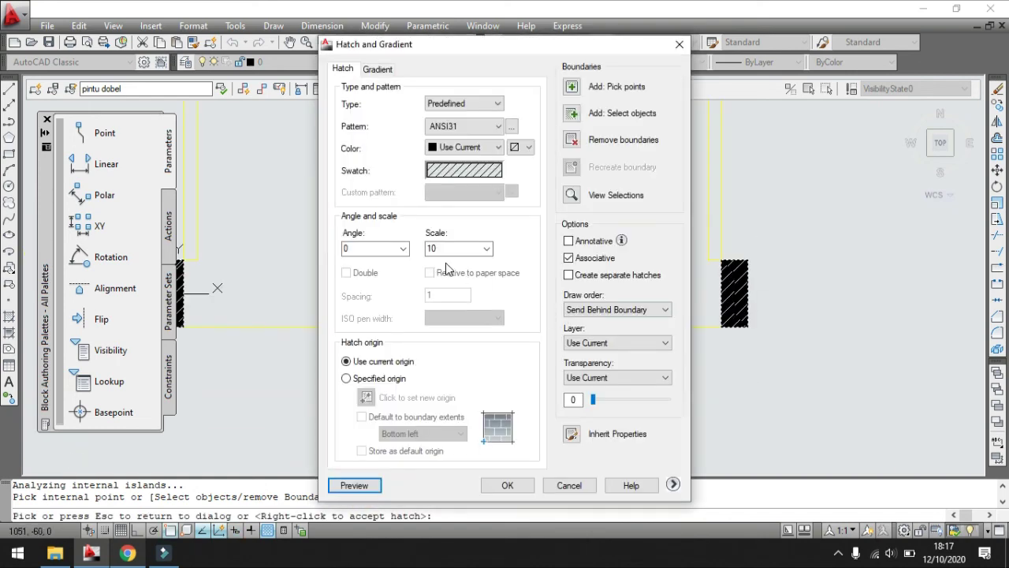
{"action": "double_click", "coordinate": [453, 249]}
{"action": "type", "text": "50"}
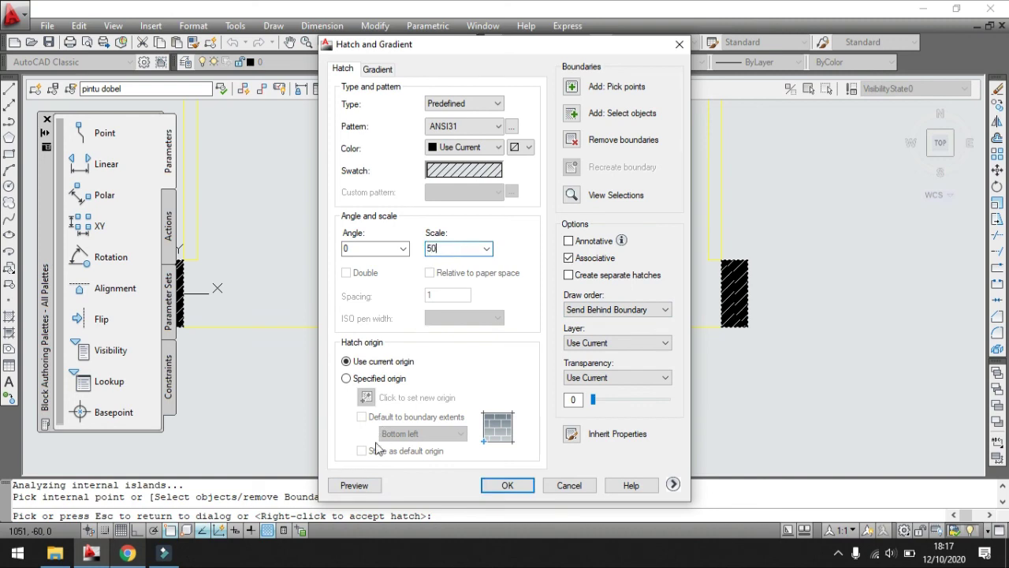
{"action": "left_click", "coordinate": [354, 485]}
{"action": "scroll", "coordinate": [729, 351], "scroll_direction": "down", "scroll_amount": 1}
{"action": "scroll", "coordinate": [709, 349], "scroll_direction": "down", "scroll_amount": 1}
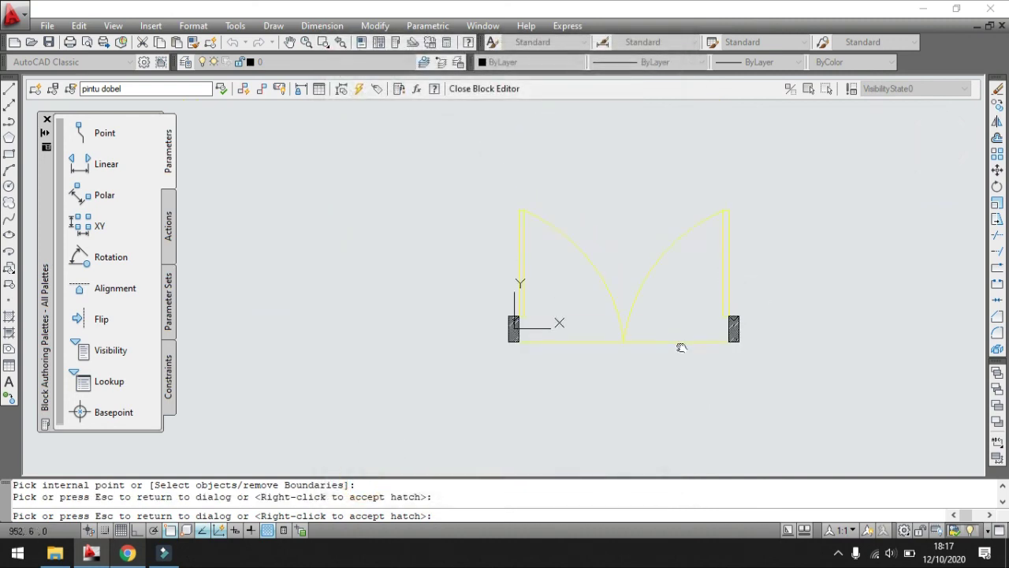
{"action": "key", "text": "Escape"}
{"action": "double_click", "coordinate": [462, 249]}
{"action": "type", "text": "100"}
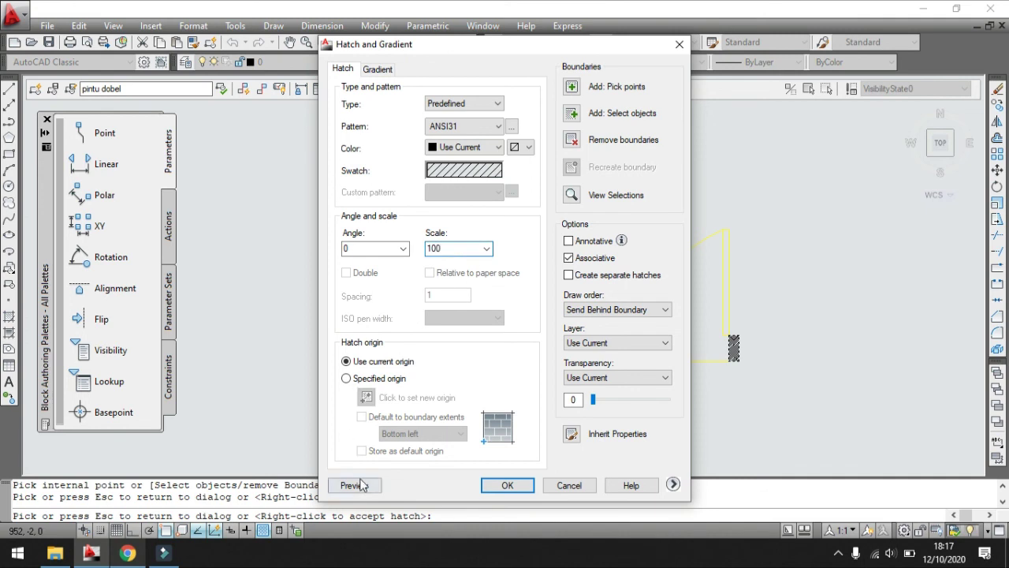
{"action": "left_click", "coordinate": [354, 485]}
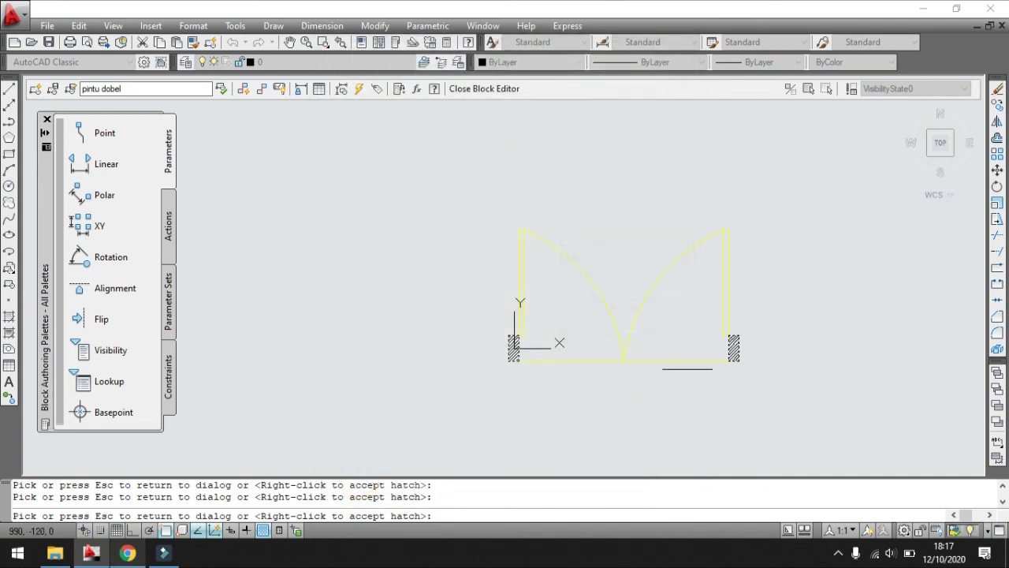
{"action": "scroll", "coordinate": [724, 343], "scroll_direction": "up", "scroll_amount": 3}
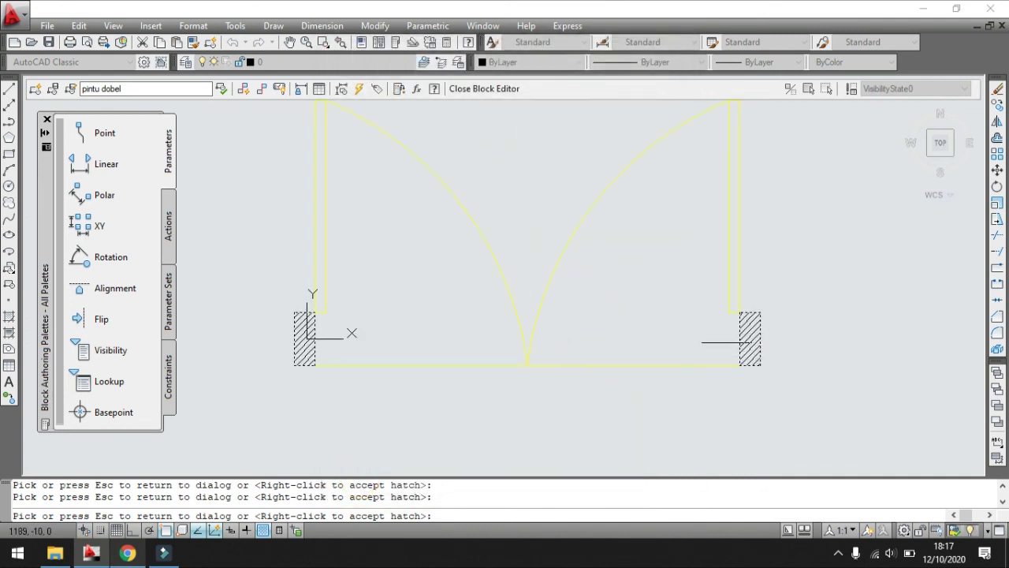
- Accept the jamb hatch and move it onto the yellow layer
{"action": "right_click", "coordinate": [753, 332]}
{"action": "right_click", "coordinate": [752, 332]}
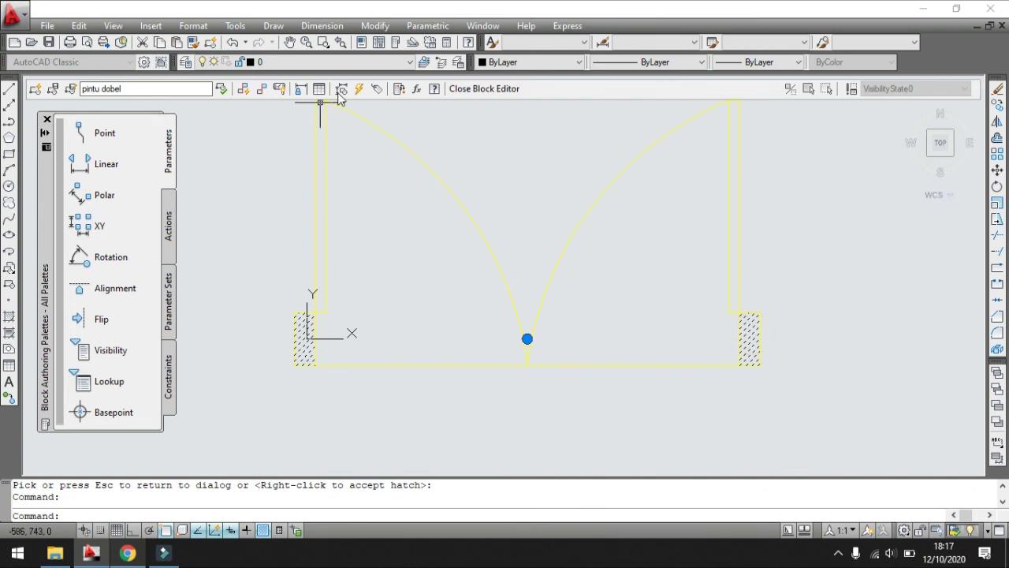
{"action": "left_click", "coordinate": [326, 63]}
{"action": "left_click", "coordinate": [279, 108]}
- Start a 45° hatch and pick both door leaves as its boundary areas
{"action": "key", "text": "Escape"}
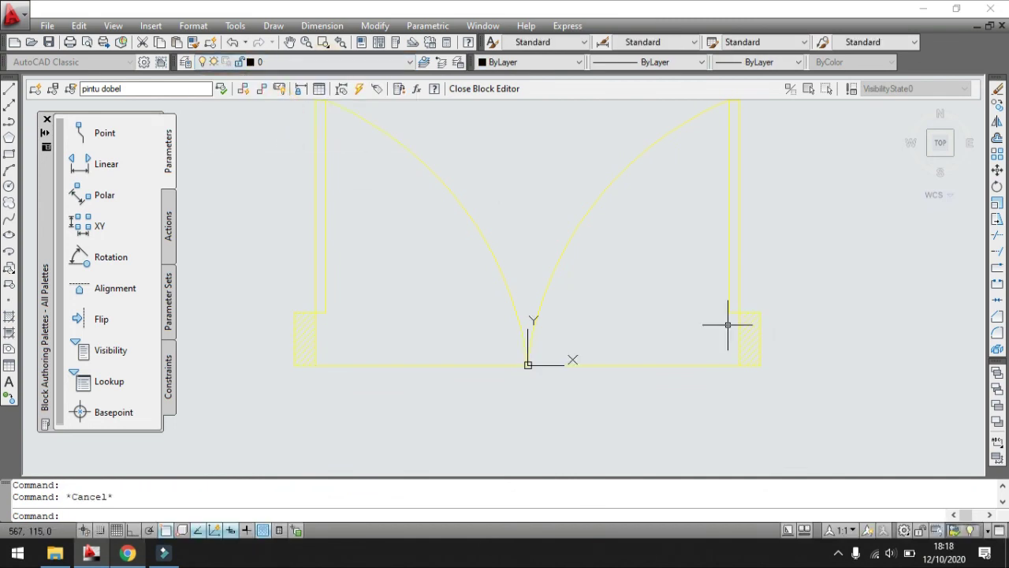
{"action": "key", "text": "Escape"}
{"action": "middle_click_drag", "start_coordinate": [681, 304], "coordinate": [678, 327]}
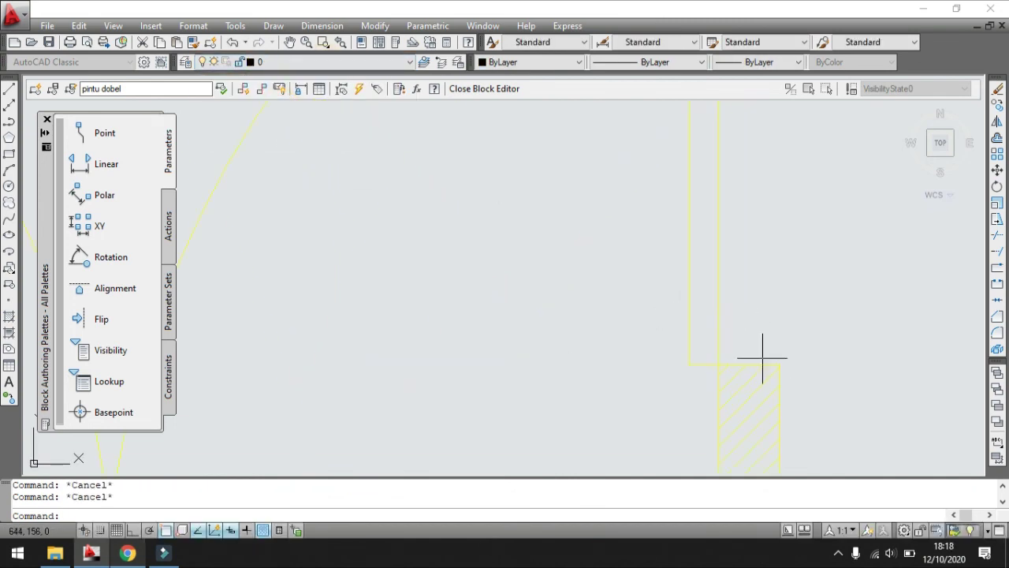
{"action": "middle_click_drag", "start_coordinate": [769, 370], "coordinate": [743, 323]}
{"action": "type", "text": "h"}
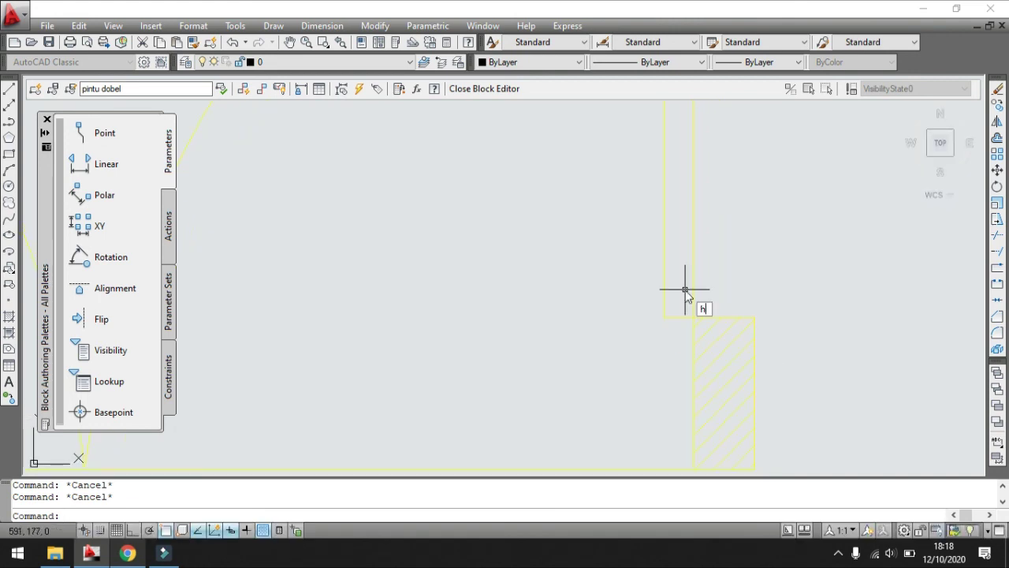
{"action": "key", "text": "Return"}
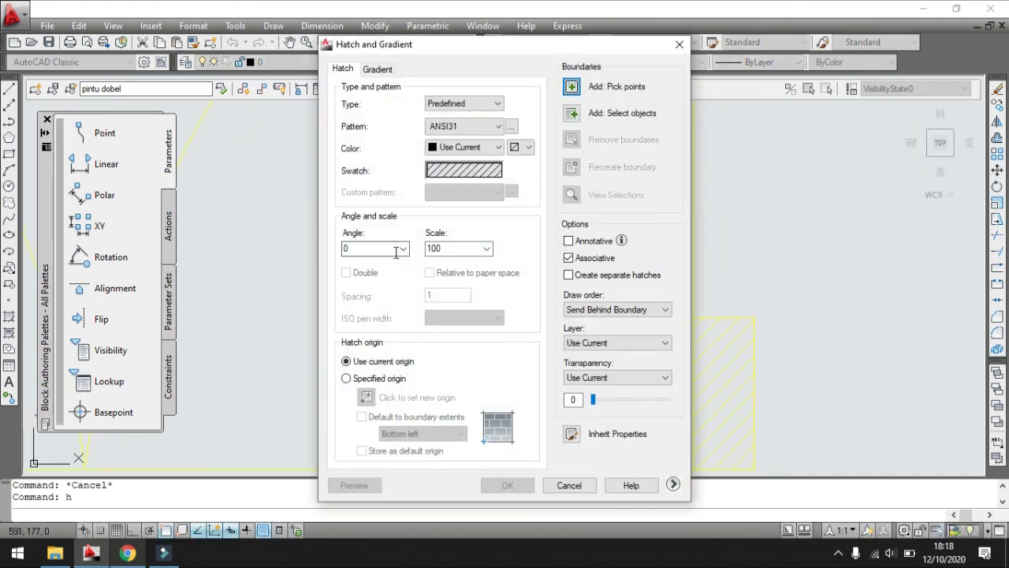
{"action": "left_click", "coordinate": [402, 250]}
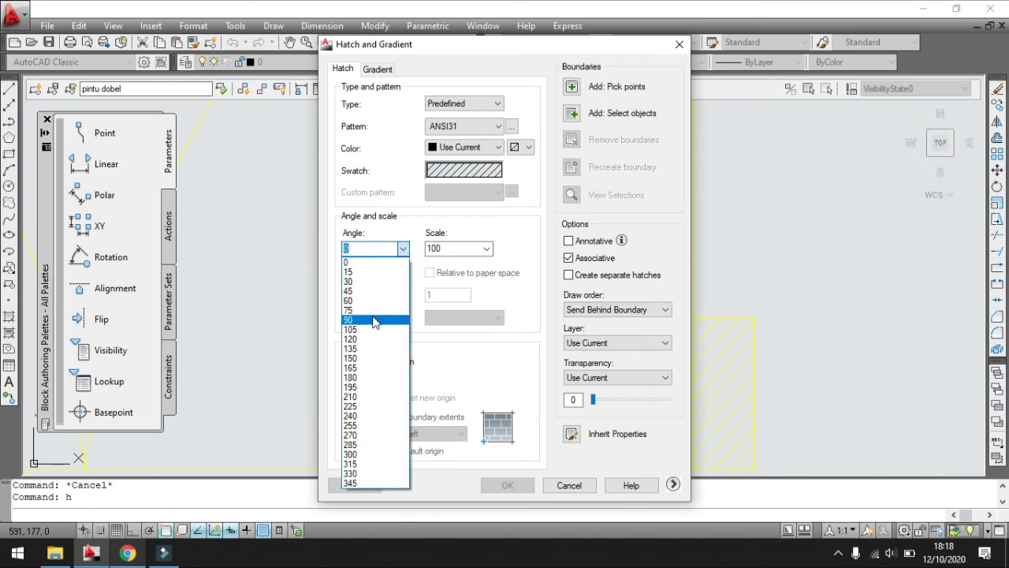
{"action": "left_click", "coordinate": [376, 291]}
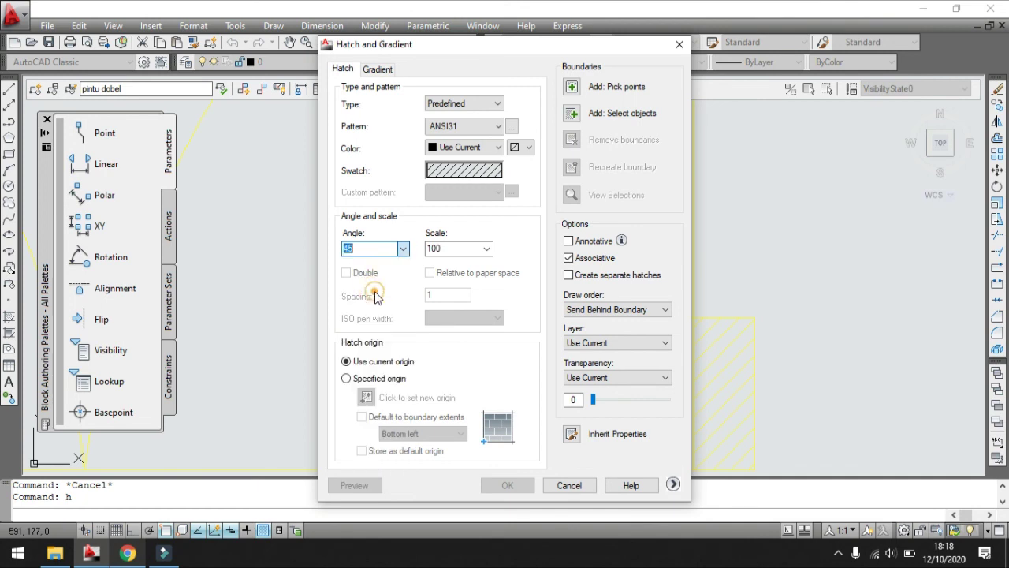
{"action": "left_click", "coordinate": [571, 89]}
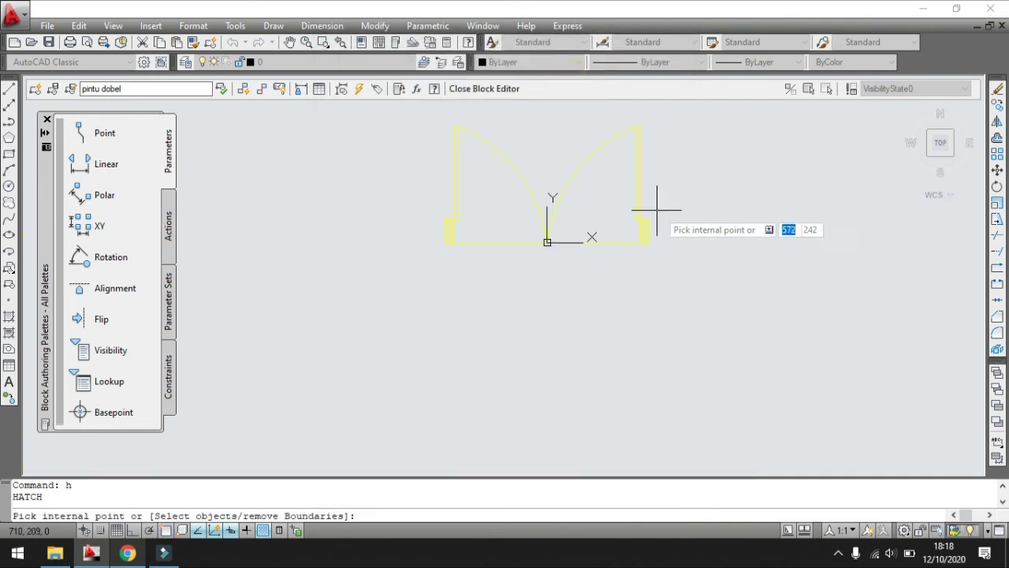
{"action": "scroll", "coordinate": [623, 182], "scroll_direction": "up", "scroll_amount": 3}
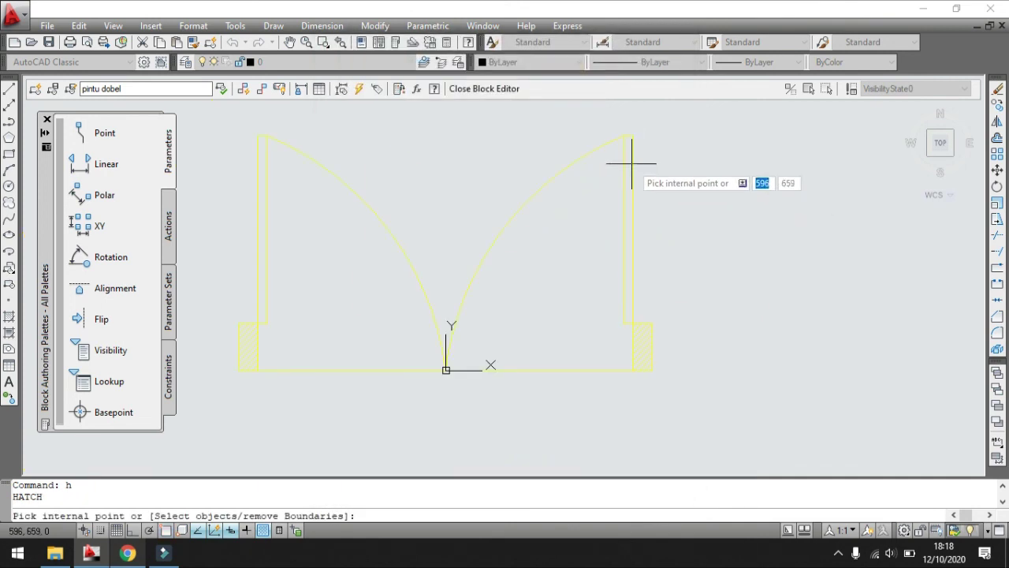
{"action": "left_click", "coordinate": [630, 158]}
{"action": "left_click", "coordinate": [261, 193]}
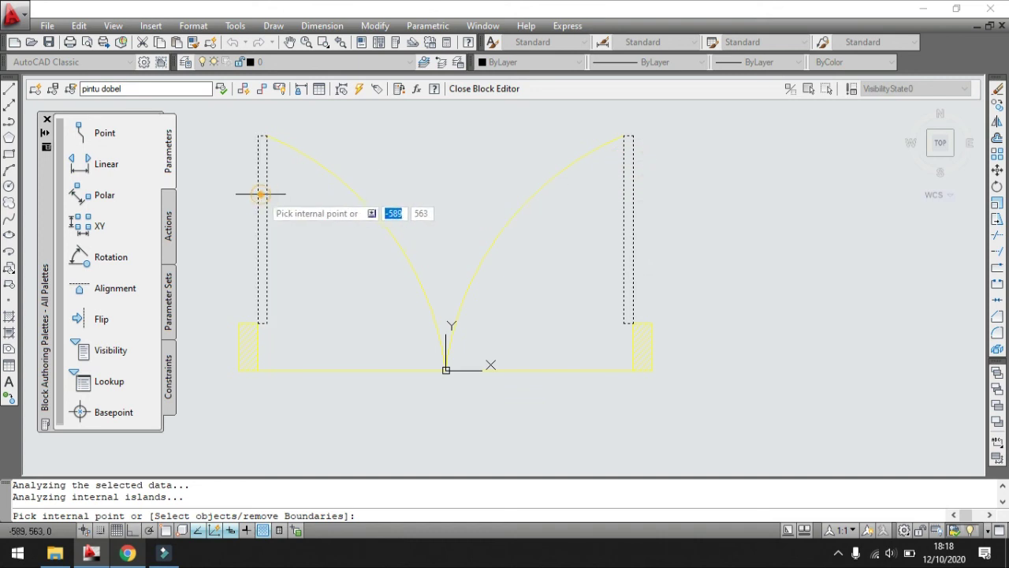
{"action": "key", "text": "Return"}
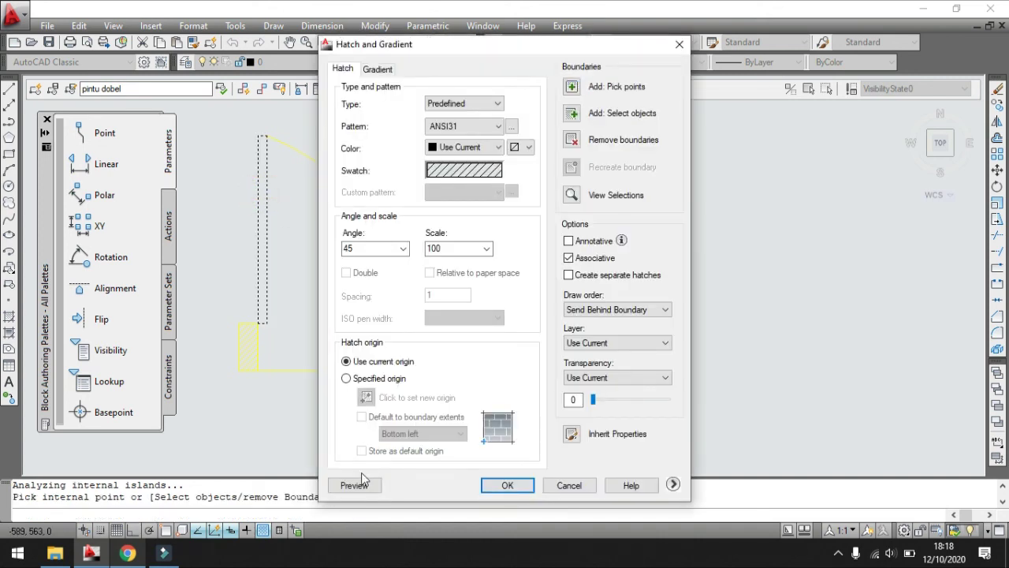
- Preview the door-leaf hatch, change its angle to 90, and accept it
{"action": "left_click", "coordinate": [377, 485]}
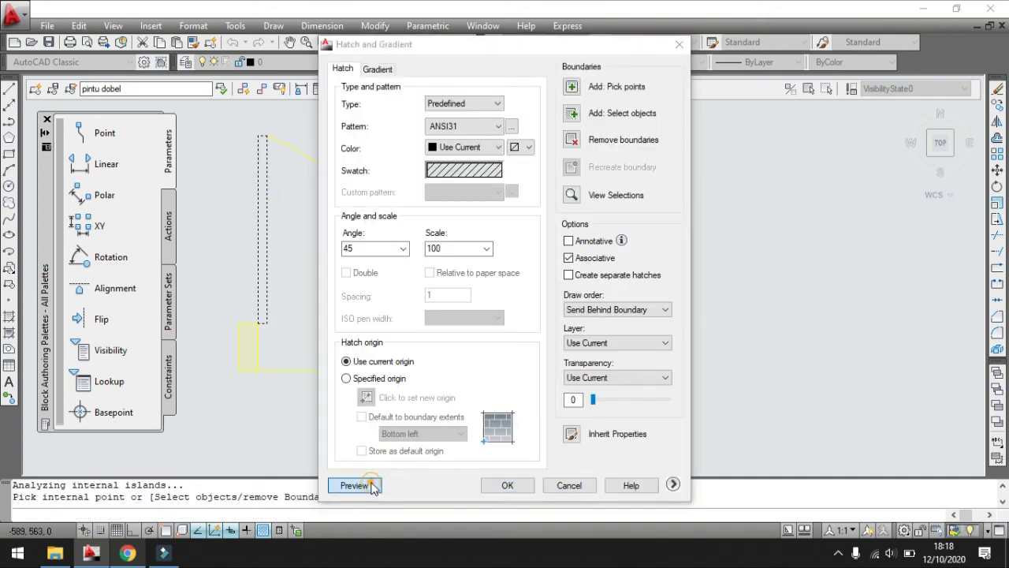
{"action": "key", "text": "Escape"}
{"action": "left_click", "coordinate": [398, 249]}
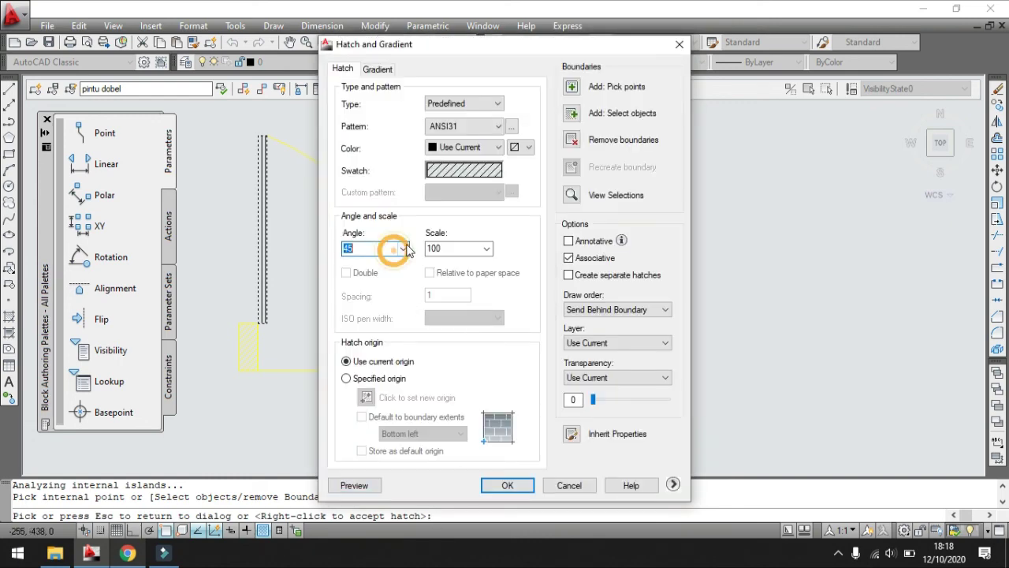
{"action": "left_click", "coordinate": [371, 314]}
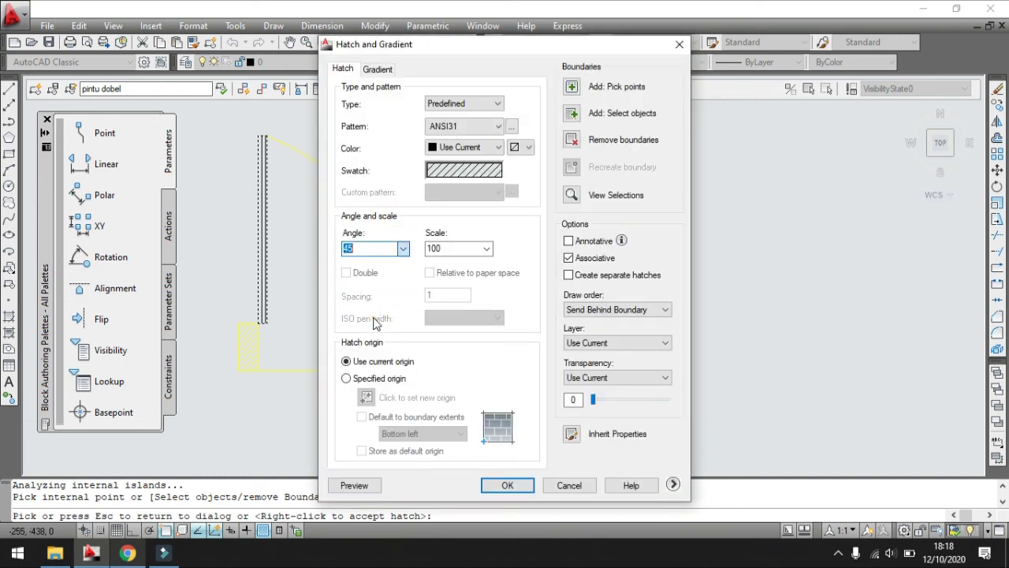
{"action": "type", "text": "90"}
{"action": "left_click", "coordinate": [356, 485]}
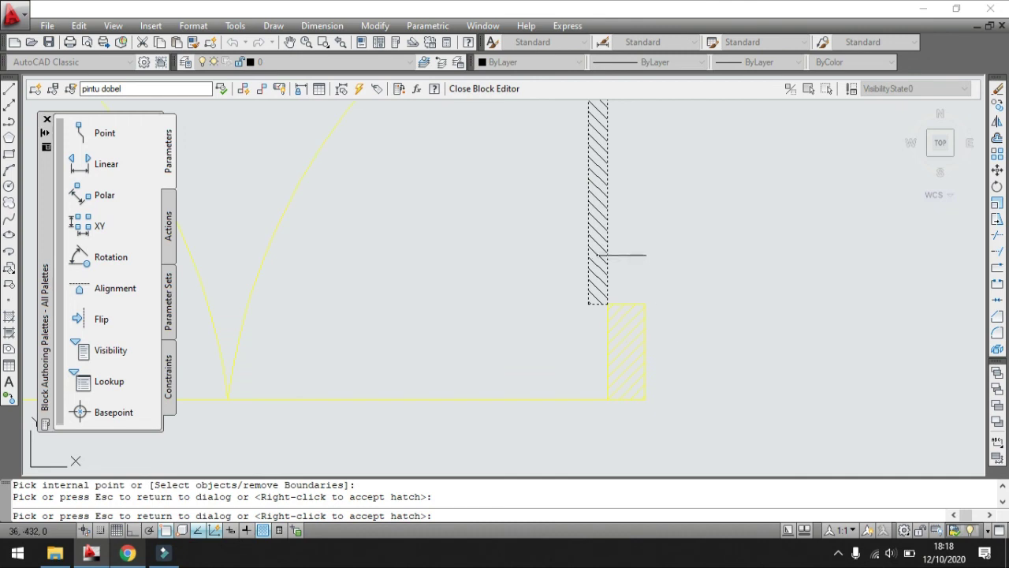
{"action": "scroll", "coordinate": [607, 320], "scroll_direction": "up", "scroll_amount": 3}
{"action": "scroll", "coordinate": [602, 319], "scroll_direction": "up", "scroll_amount": 3}
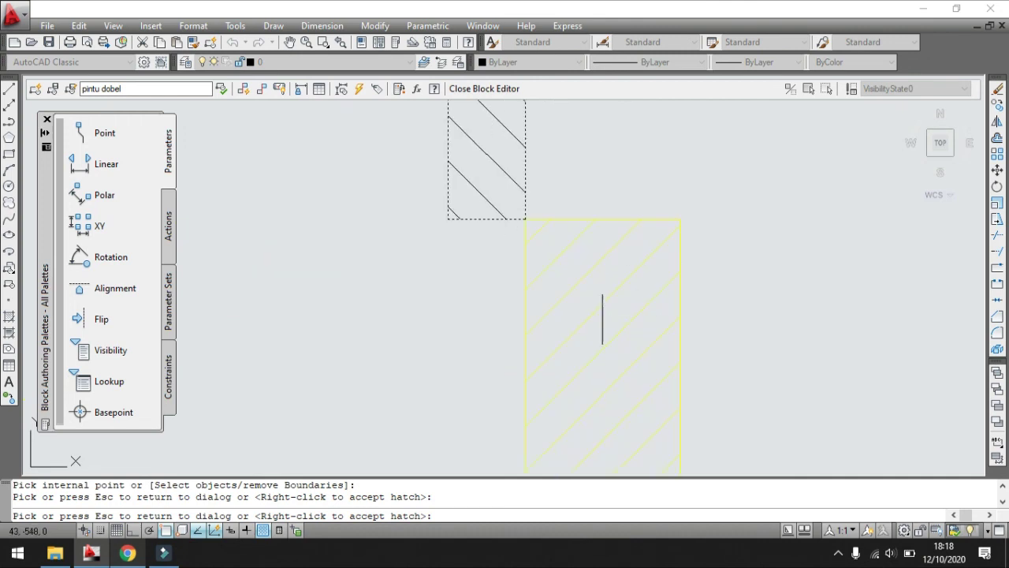
{"action": "scroll", "coordinate": [602, 319], "scroll_direction": "down", "scroll_amount": 7}
{"action": "scroll", "coordinate": [615, 237], "scroll_direction": "down", "scroll_amount": 5}
{"action": "mouse_move", "coordinate": [615, 236]}
{"action": "middle_mouse_down"}
{"action": "mouse_move", "coordinate": [642, 228]}
{"action": "mouse_move", "coordinate": [647, 293]}
{"action": "middle_mouse_up"}
{"action": "right_click", "coordinate": [637, 296]}
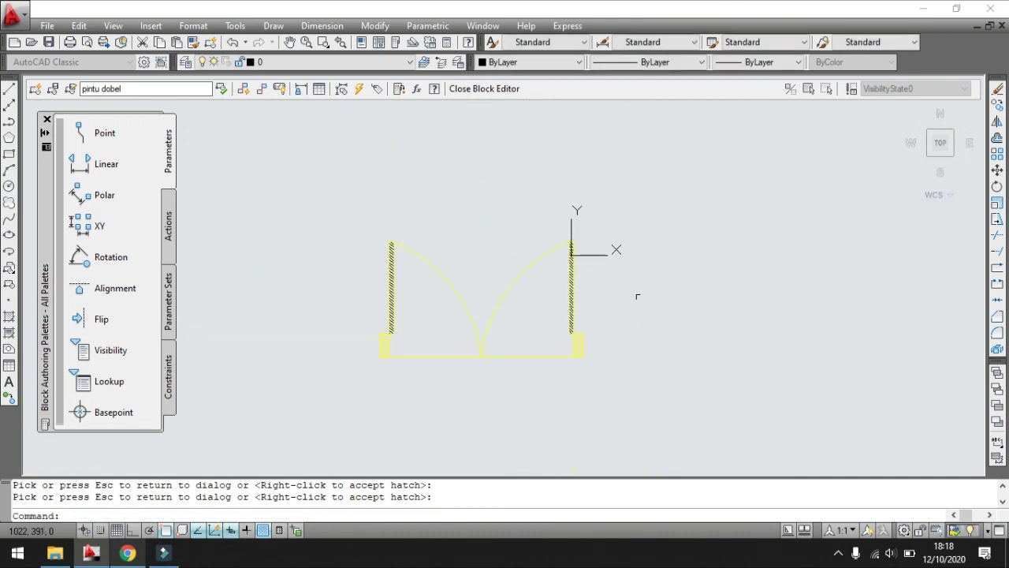
- Put the door-leaf hatch on layer M and save the 'pintu dobel' block
{"action": "scroll", "coordinate": [569, 276], "scroll_direction": "up", "scroll_amount": 2}
{"action": "right_click", "coordinate": [570, 270]}
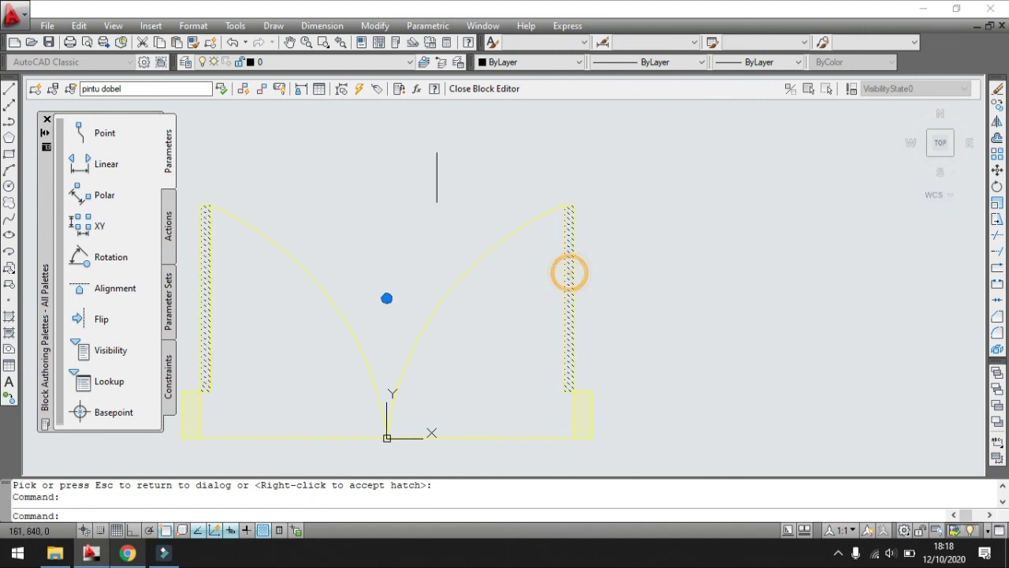
{"action": "left_click", "coordinate": [331, 66]}
{"action": "left_click", "coordinate": [265, 110]}
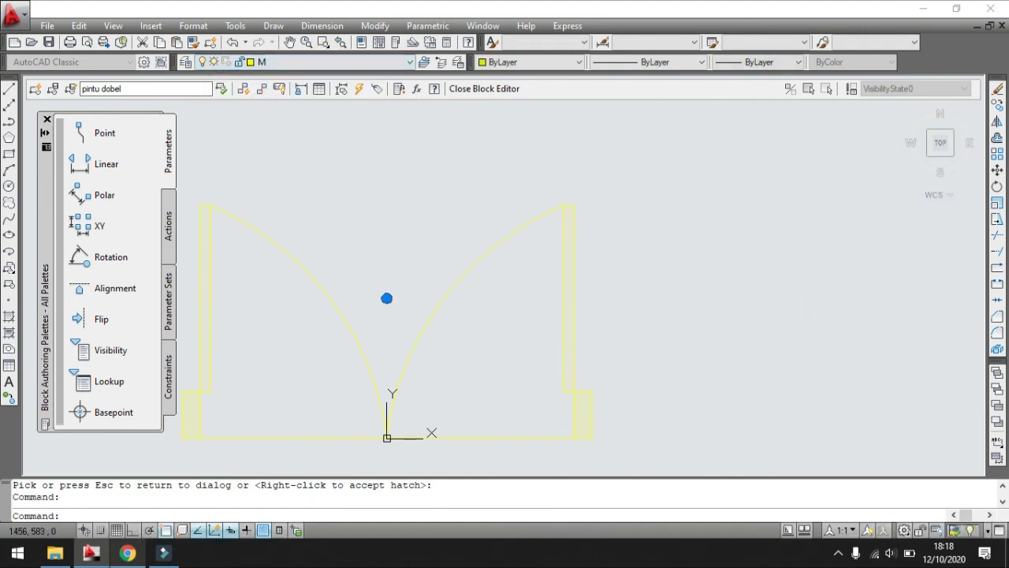
{"action": "left_click", "coordinate": [490, 89]}
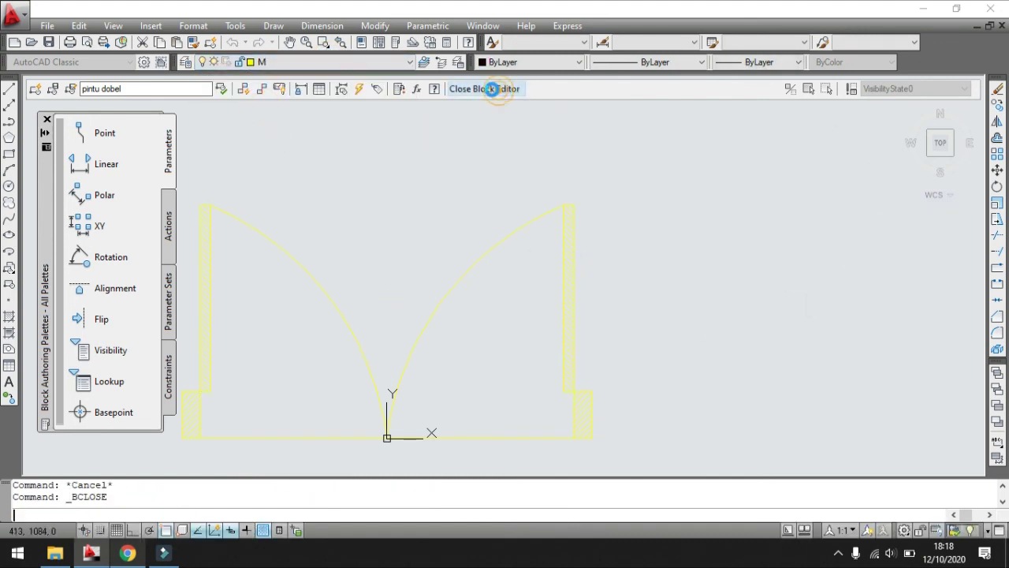
{"action": "left_click", "coordinate": [495, 256]}
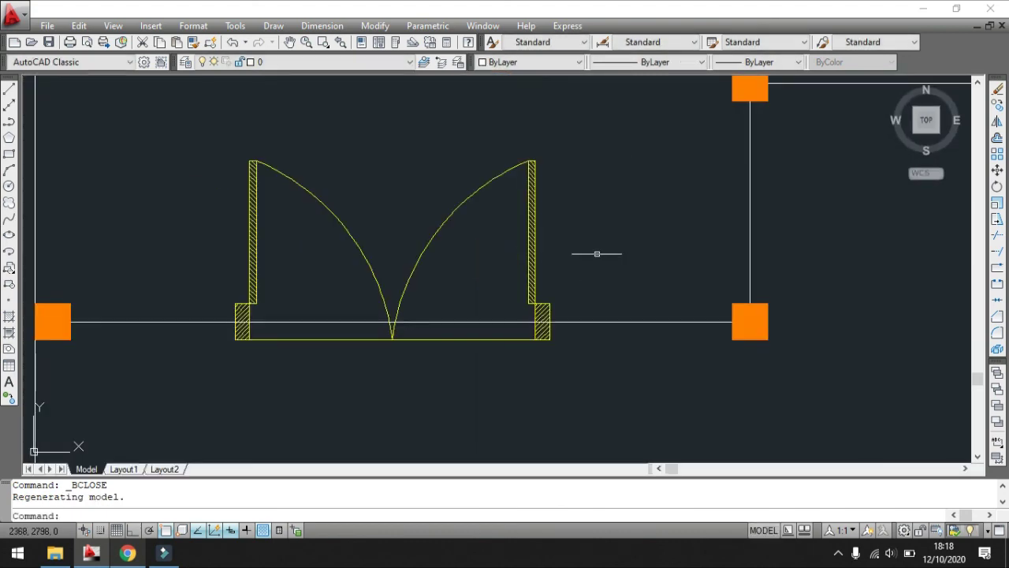
- Open the 'pintu single' door block in the Block Editor
{"action": "scroll", "coordinate": [595, 252], "scroll_direction": "down", "scroll_amount": 5}
{"action": "mouse_move", "coordinate": [654, 162]}
{"action": "middle_mouse_down"}
{"action": "mouse_move", "coordinate": [587, 213]}
{"action": "mouse_move", "coordinate": [637, 294]}
{"action": "middle_mouse_up"}
{"action": "scroll", "coordinate": [620, 185], "scroll_direction": "up", "scroll_amount": 3}
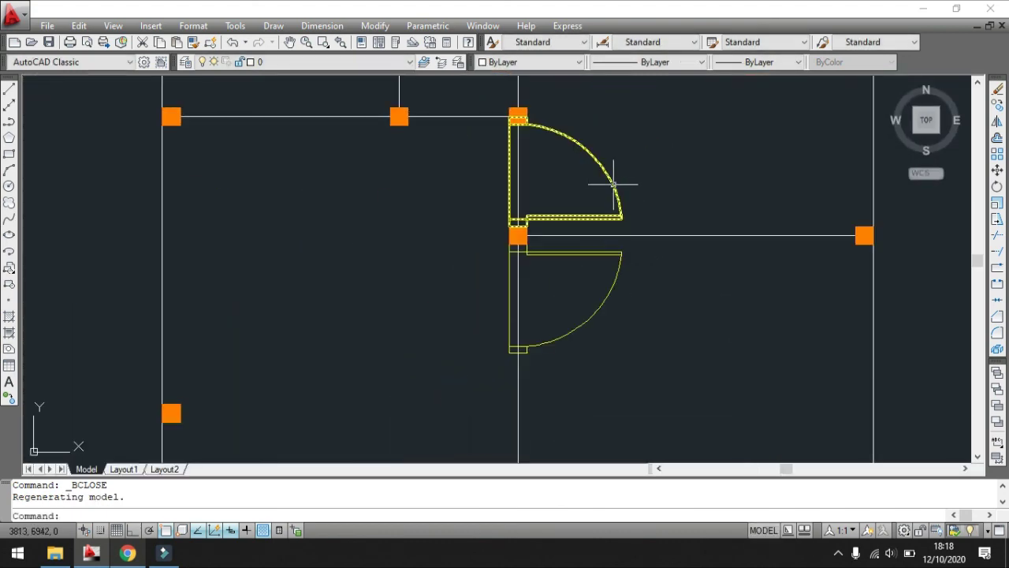
{"action": "scroll", "coordinate": [620, 185], "scroll_direction": "up", "scroll_amount": 3}
{"action": "double_click", "coordinate": [515, 322]}
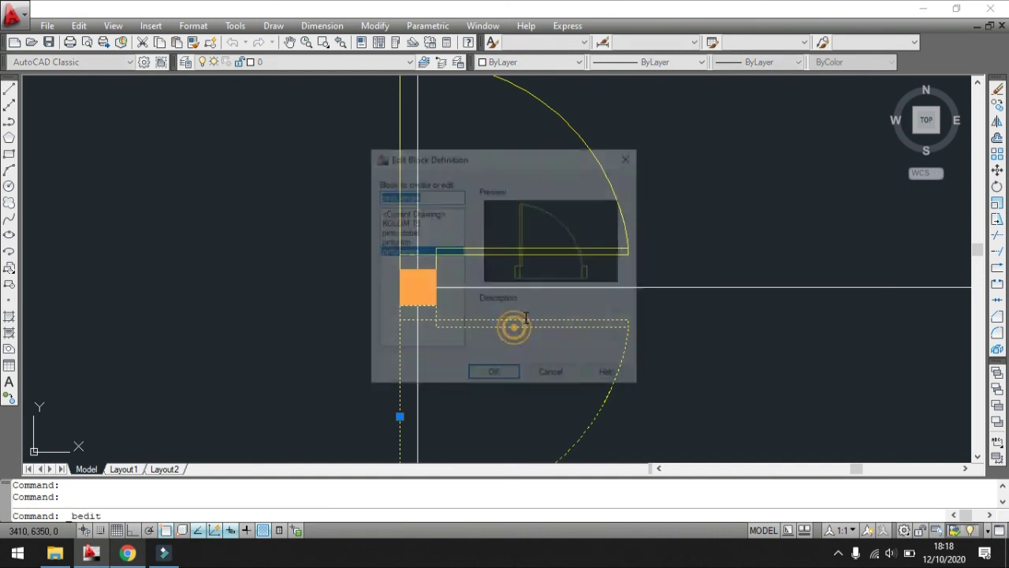
{"action": "left_click", "coordinate": [489, 376]}
{"action": "type", "text": "h"}
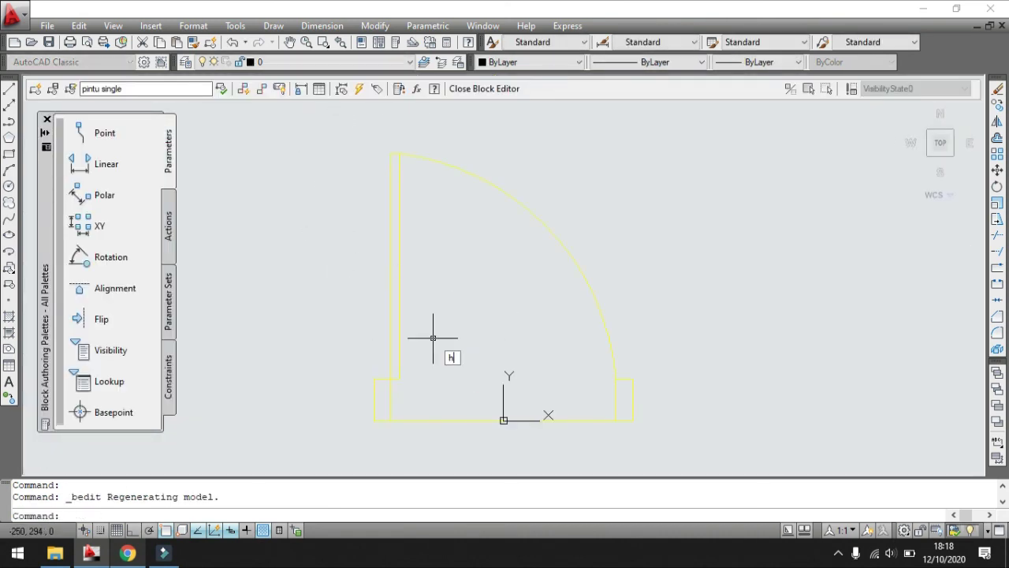
- Hatch the door leaf rectangle with ANSI31, re-picking after a boundary error
{"action": "key", "text": "Return"}
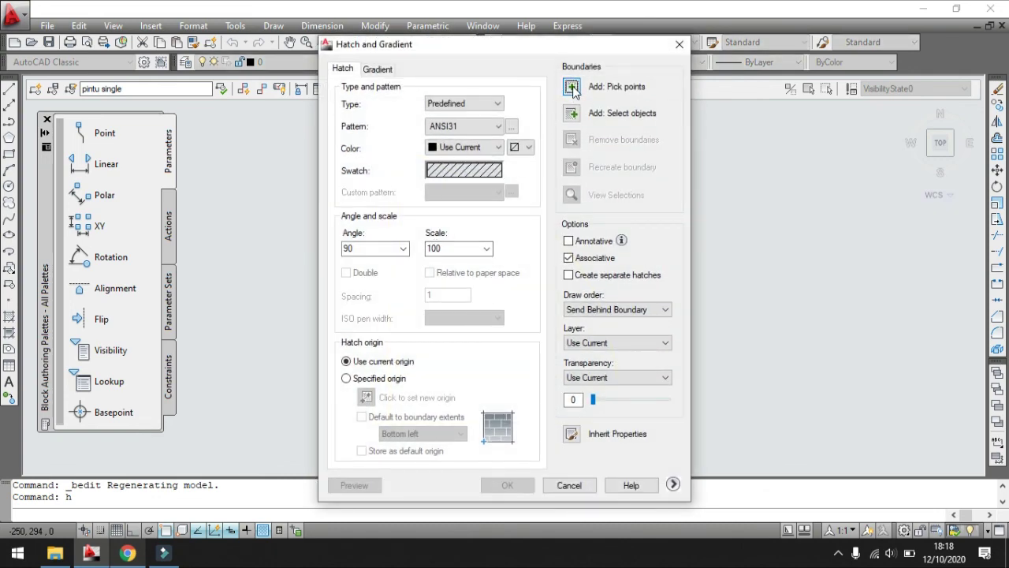
{"action": "left_click", "coordinate": [571, 87]}
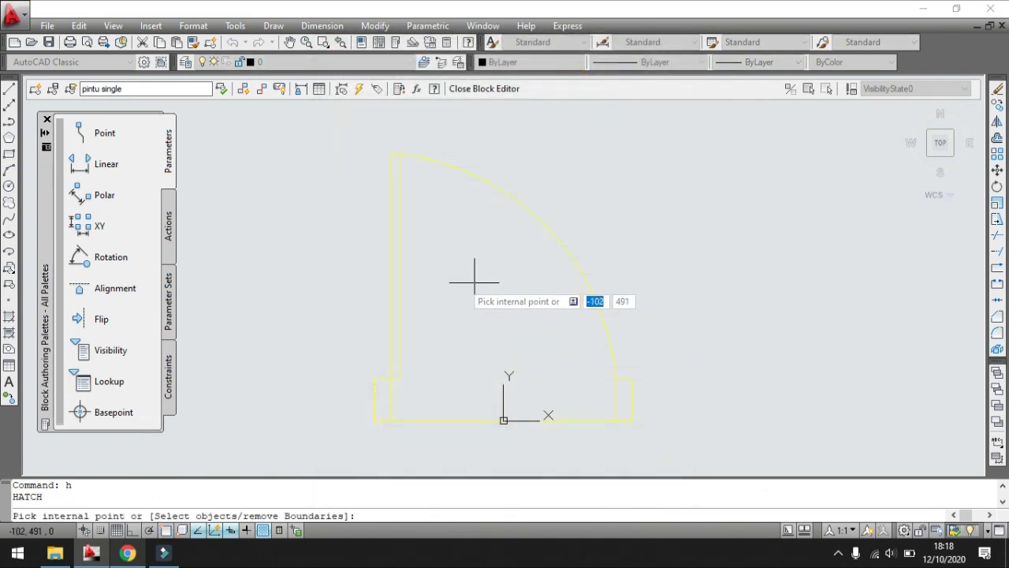
{"action": "left_click", "coordinate": [390, 281]}
{"action": "left_click", "coordinate": [623, 206]}
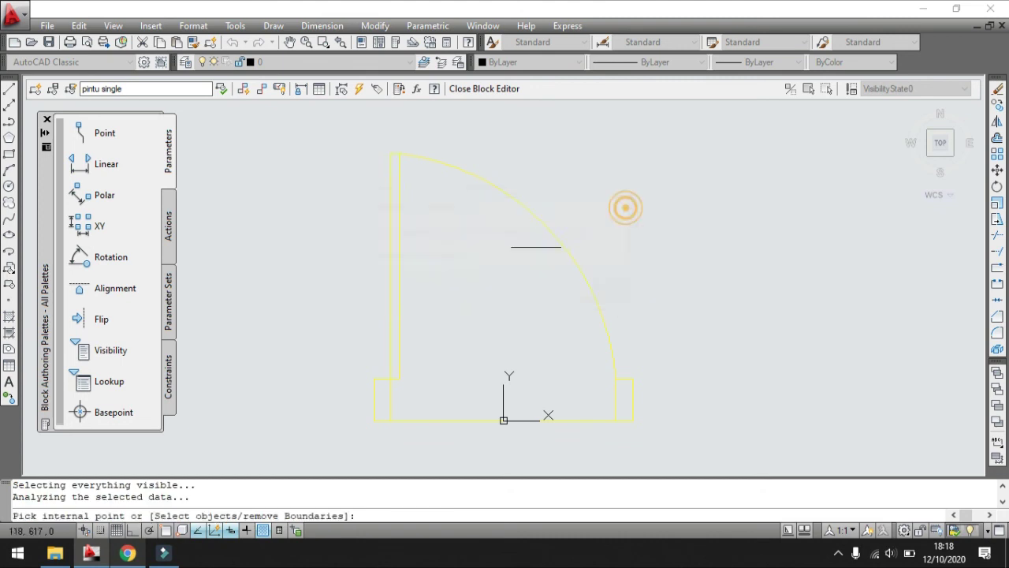
{"action": "scroll", "coordinate": [349, 228], "scroll_direction": "up", "scroll_amount": 3}
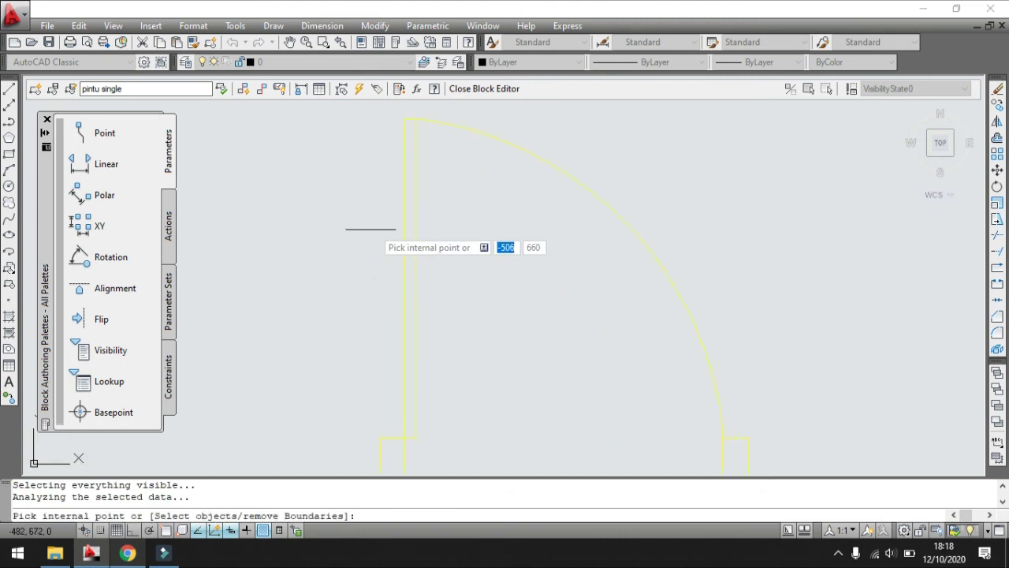
{"action": "left_click", "coordinate": [410, 227]}
{"action": "key", "text": "Return"}
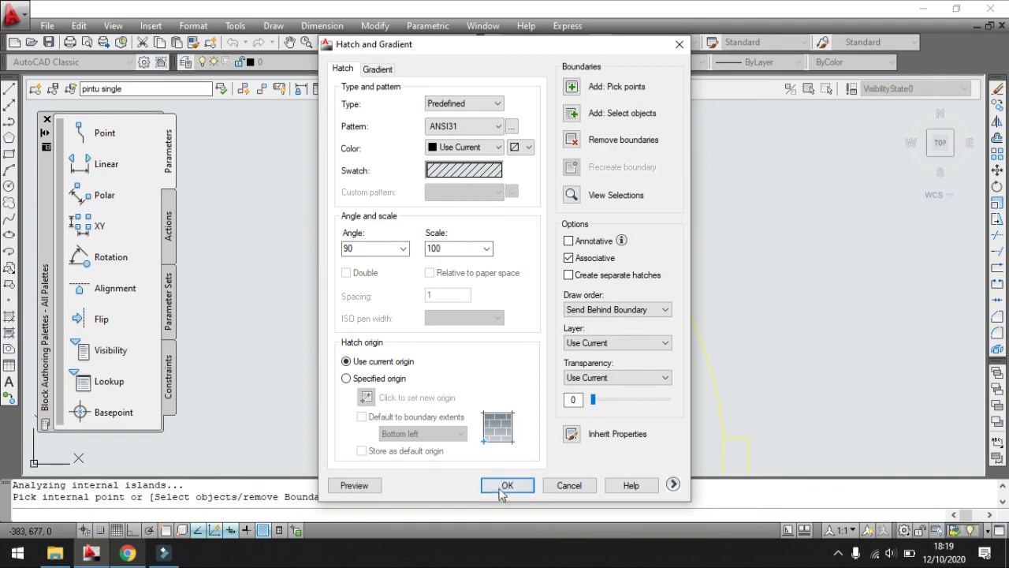
{"action": "left_click", "coordinate": [505, 485]}
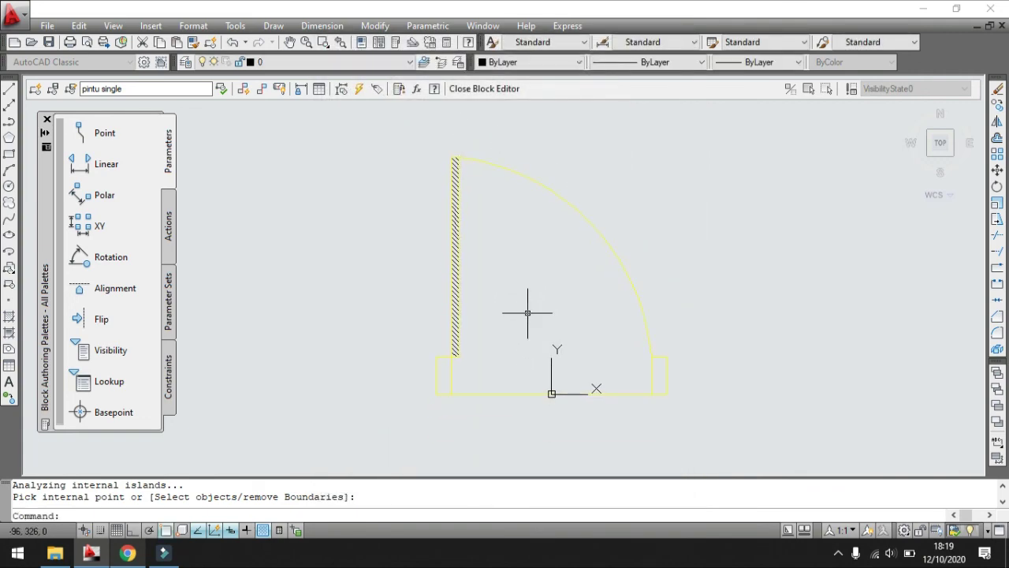
- Hatch the small door-frame rectangle at angle 0
{"action": "type", "text": "h"}
{"action": "key", "text": "Return"}
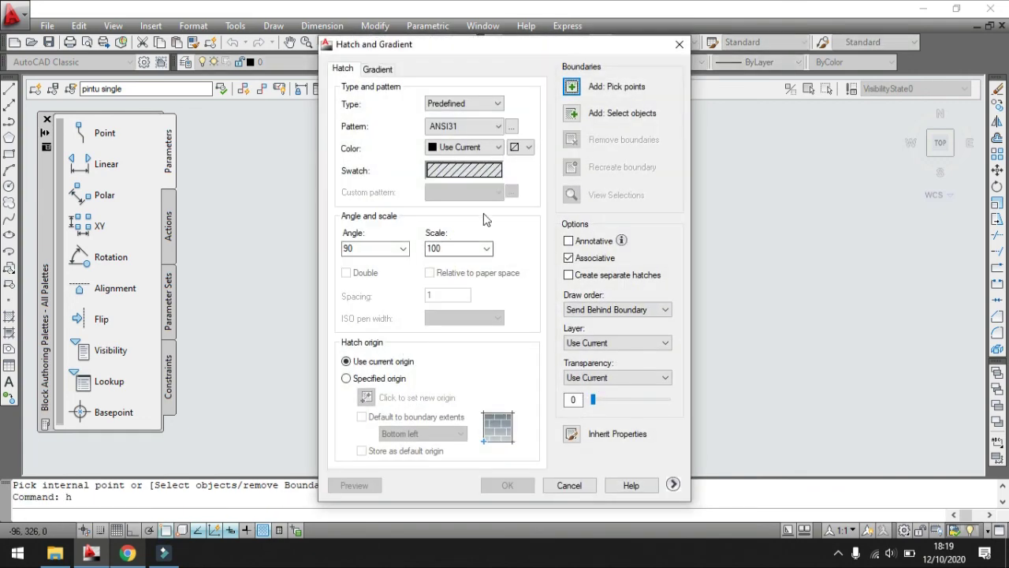
{"action": "left_click", "coordinate": [403, 248]}
{"action": "left_click", "coordinate": [383, 264]}
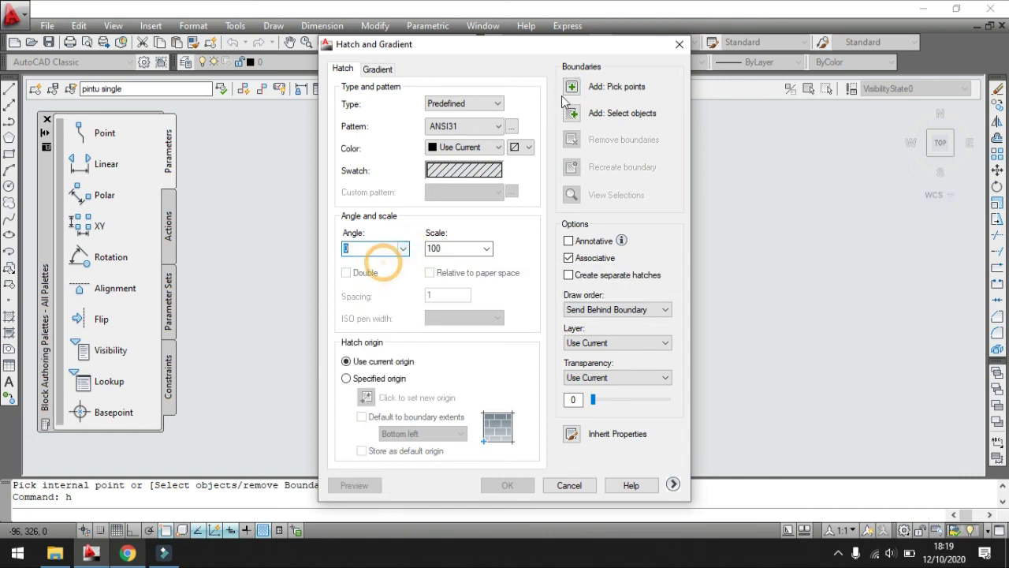
{"action": "left_click", "coordinate": [571, 87]}
{"action": "scroll", "coordinate": [441, 394], "scroll_direction": "up", "scroll_amount": 3}
{"action": "scroll", "coordinate": [426, 362], "scroll_direction": "up", "scroll_amount": 3}
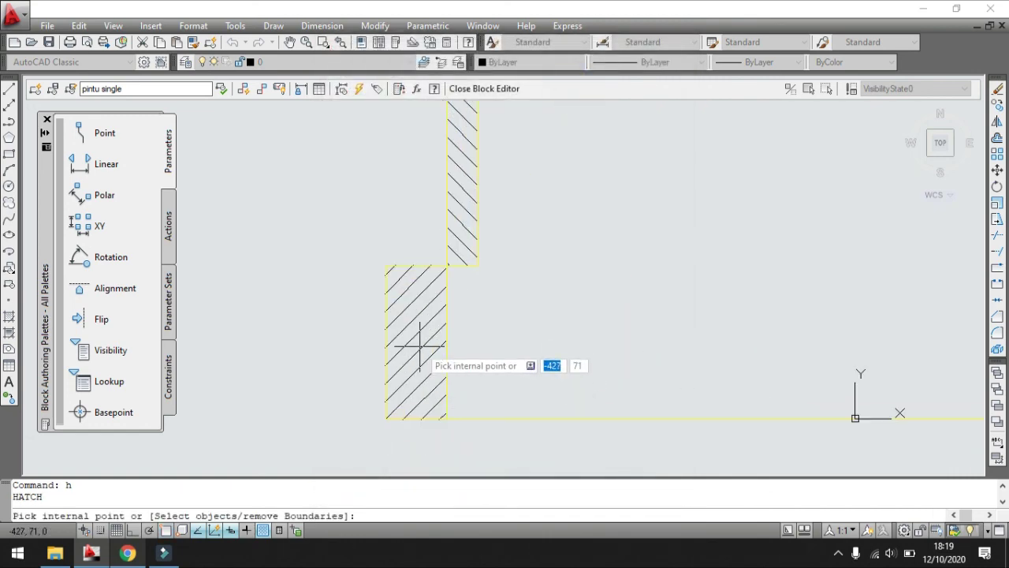
{"action": "left_click", "coordinate": [419, 345]}
{"action": "key", "text": "Return"}
{"action": "left_click", "coordinate": [511, 483]}
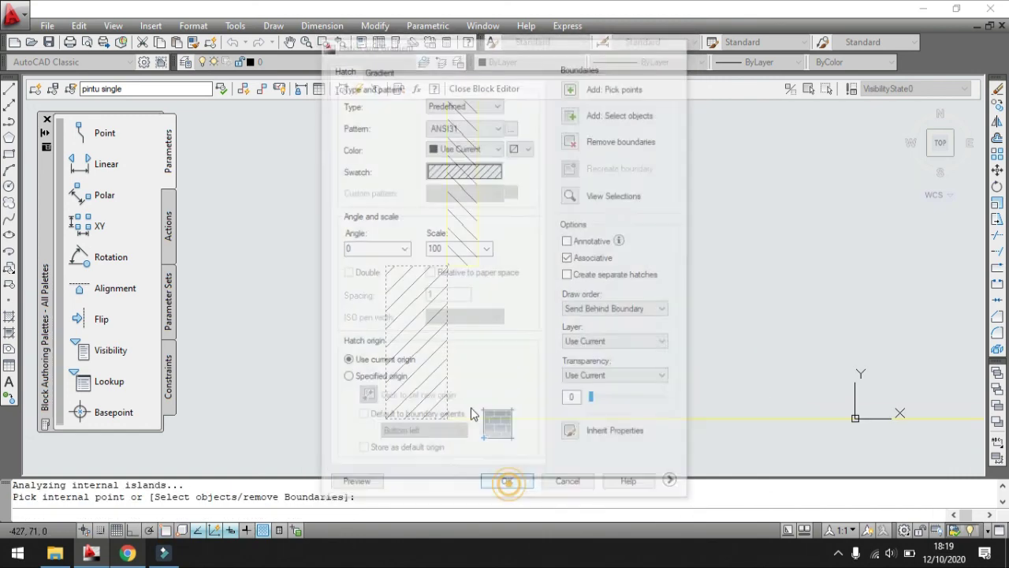
- Move both hatches onto layer M and save the 'pintu single' block
{"action": "left_click", "coordinate": [415, 343]}
{"action": "left_click", "coordinate": [462, 220]}
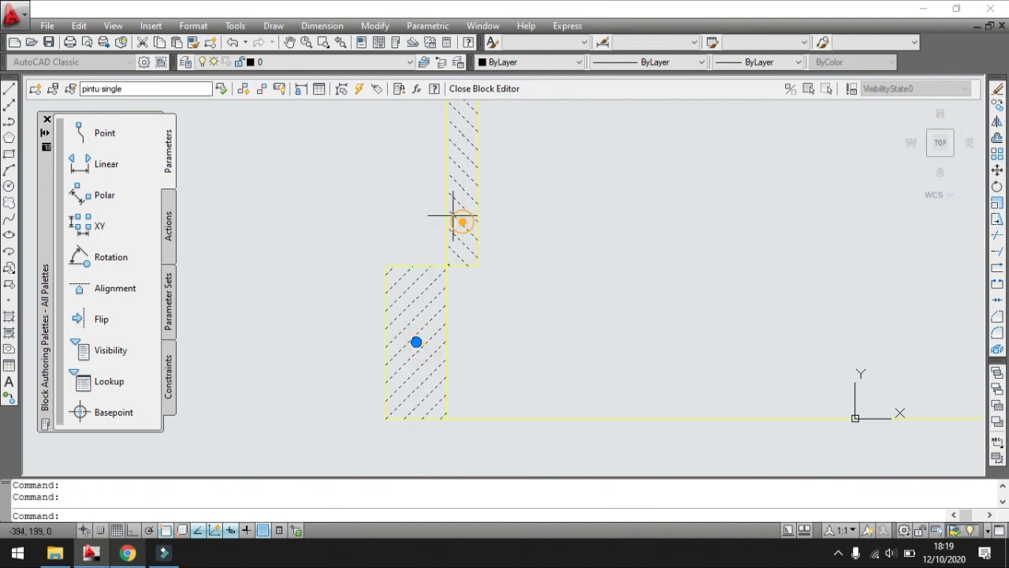
{"action": "left_click", "coordinate": [354, 61]}
{"action": "left_click", "coordinate": [289, 120]}
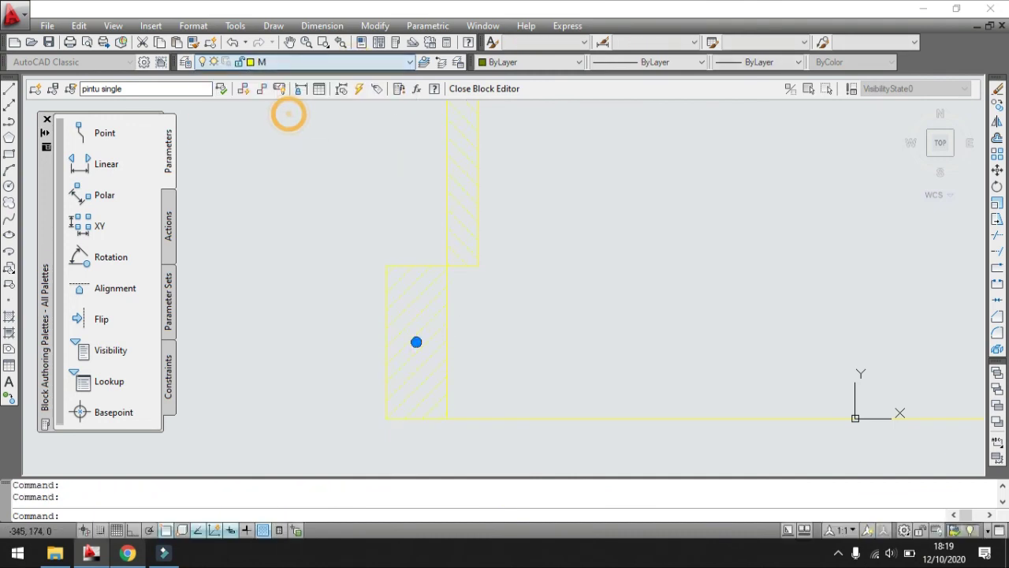
{"action": "left_click", "coordinate": [454, 90]}
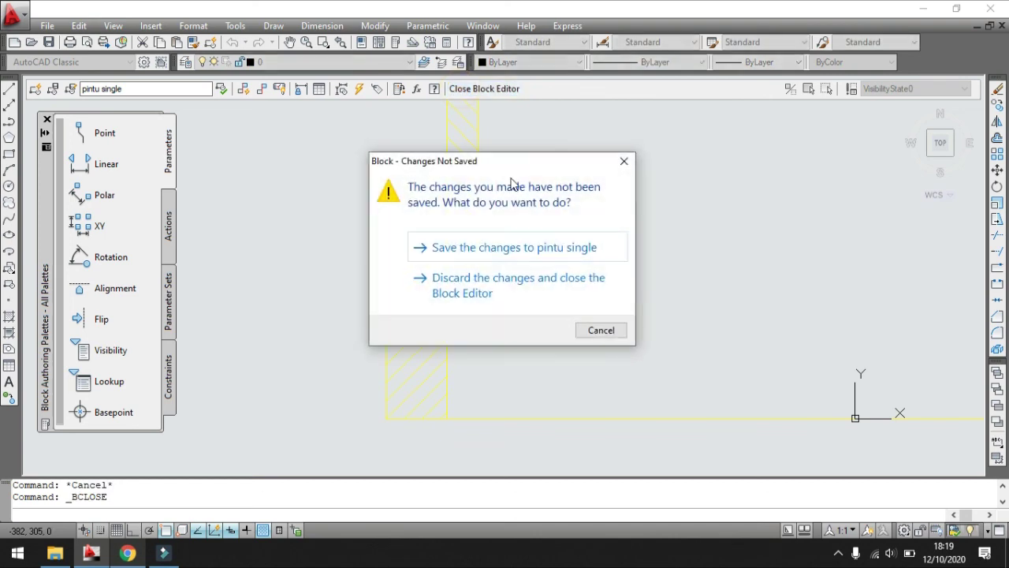
{"action": "left_click", "coordinate": [494, 242]}
{"action": "scroll", "coordinate": [503, 307], "scroll_direction": "down", "scroll_amount": 4}
{"action": "scroll", "coordinate": [552, 291], "scroll_direction": "down", "scroll_amount": 2}
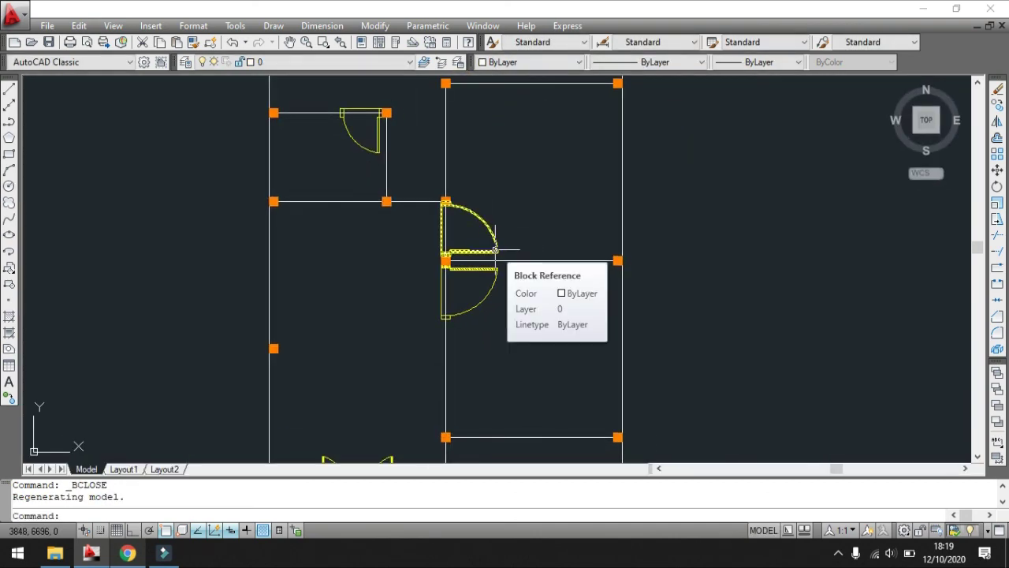
{"action": "scroll", "coordinate": [468, 239], "scroll_direction": "up", "scroll_amount": 2}
- Open the 'pintu km' door block in the Block Editor
{"action": "scroll", "coordinate": [468, 241], "scroll_direction": "up", "scroll_amount": 3}
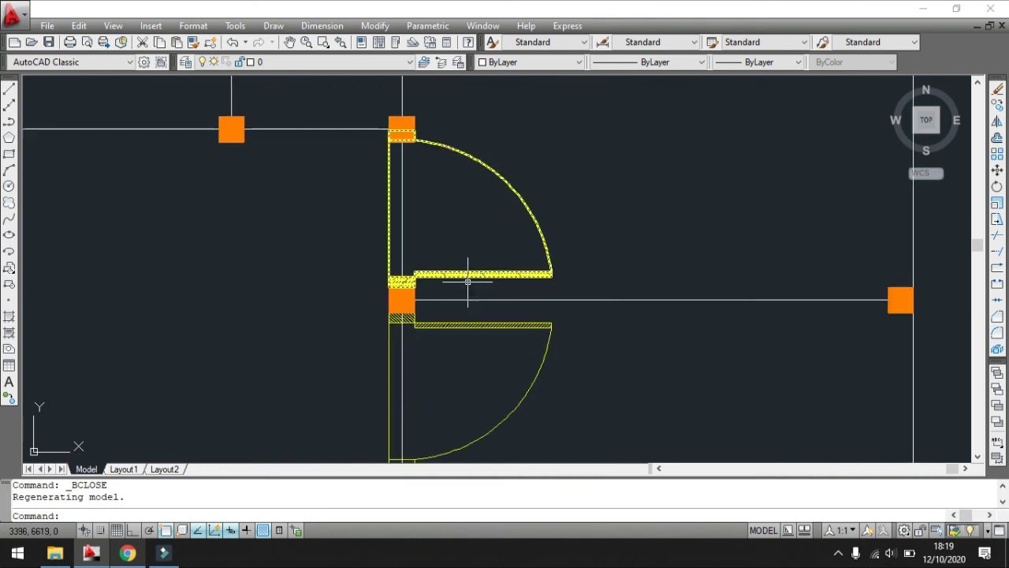
{"action": "scroll", "coordinate": [590, 121], "scroll_direction": "down", "scroll_amount": 2}
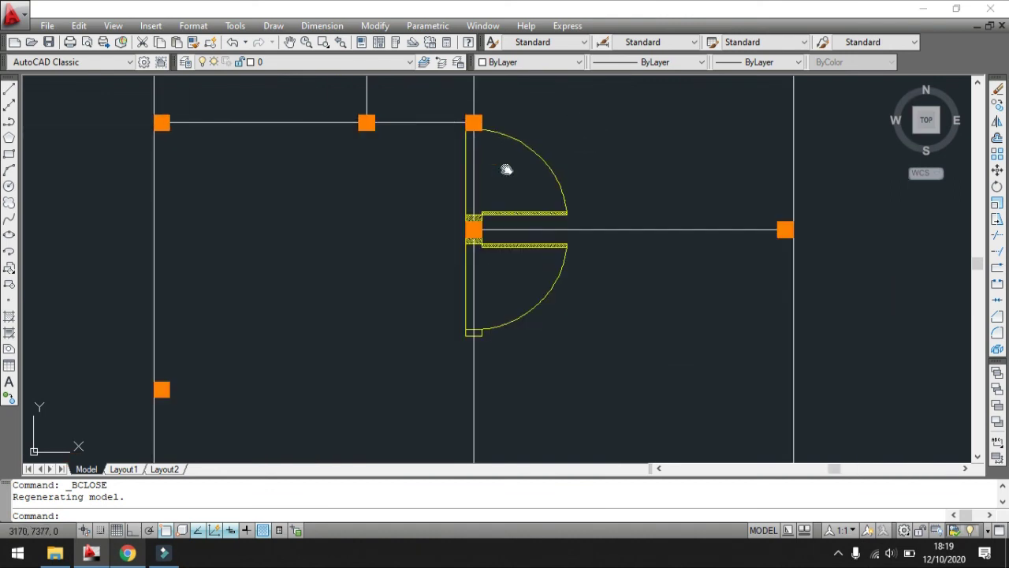
{"action": "middle_click_drag", "start_coordinate": [509, 169], "coordinate": [448, 205]}
{"action": "scroll", "coordinate": [447, 205], "scroll_direction": "up", "scroll_amount": 2}
{"action": "left_click", "coordinate": [450, 202]}
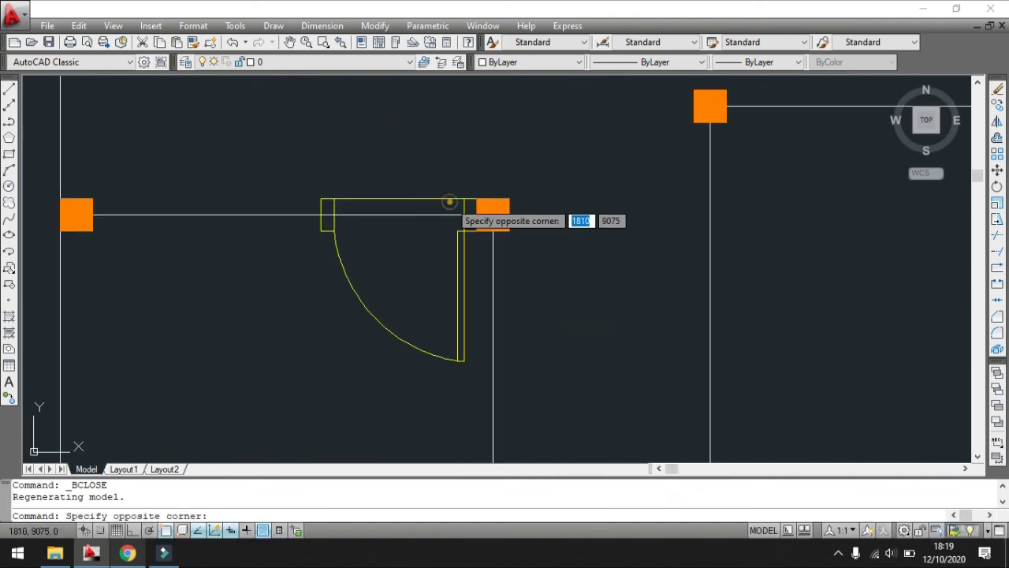
{"action": "left_click", "coordinate": [455, 198]}
{"action": "double_click", "coordinate": [457, 199]}
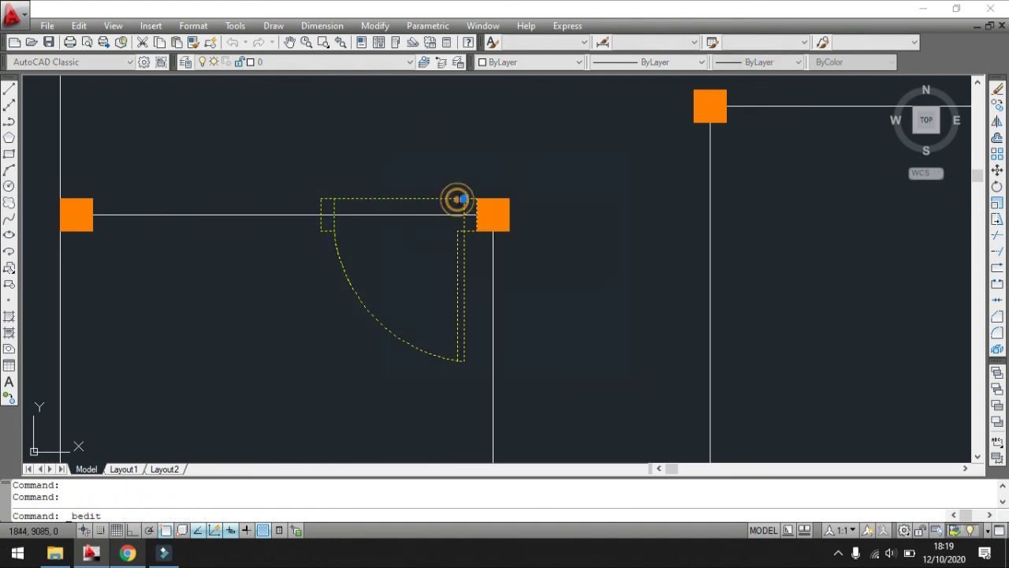
{"action": "left_click", "coordinate": [507, 372]}
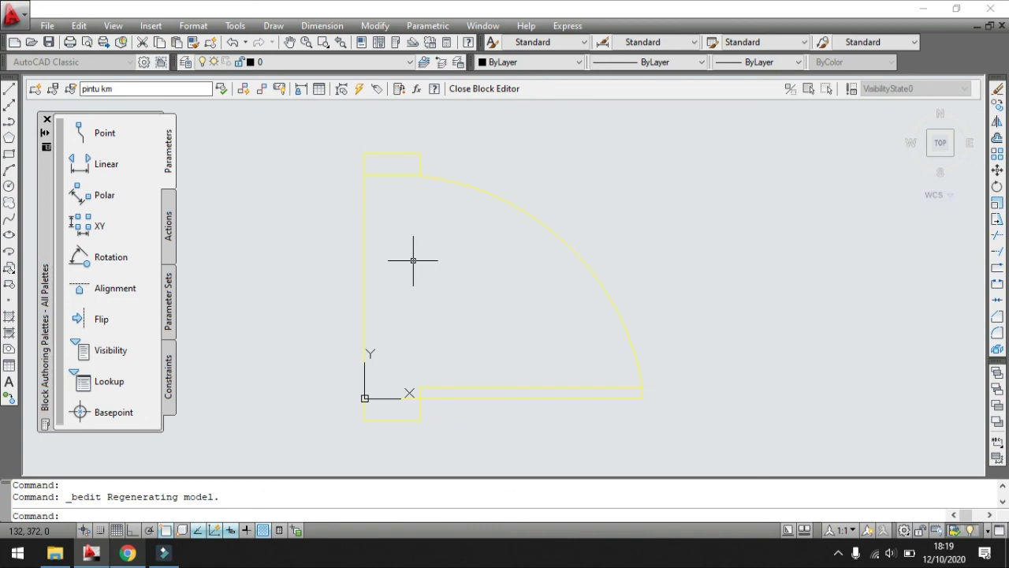
{"action": "type", "text": "h"}
- Hatch the top and bottom door-frame rectangles
{"action": "key", "text": "Return"}
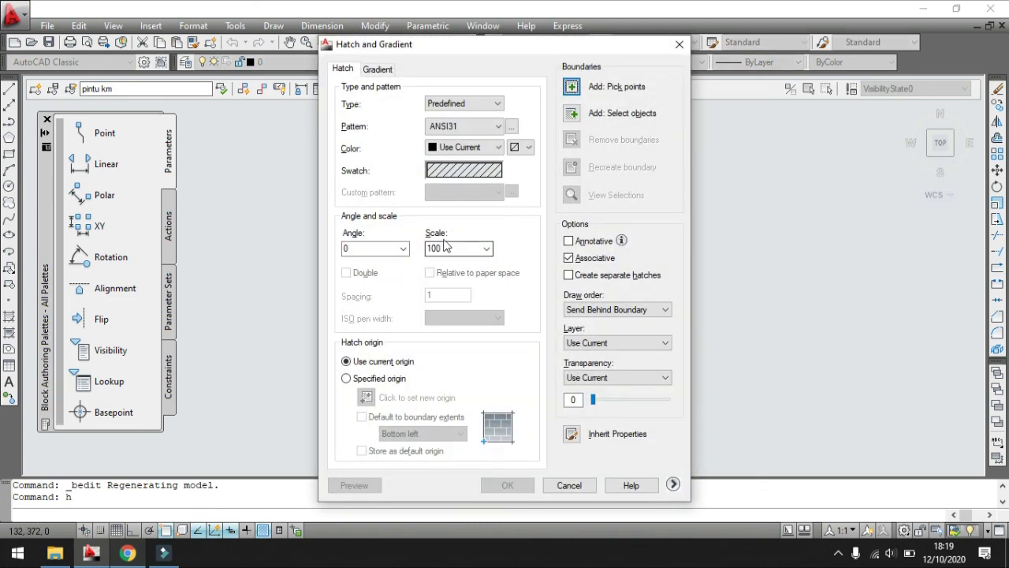
{"action": "left_click", "coordinate": [579, 87]}
{"action": "left_click", "coordinate": [402, 164]}
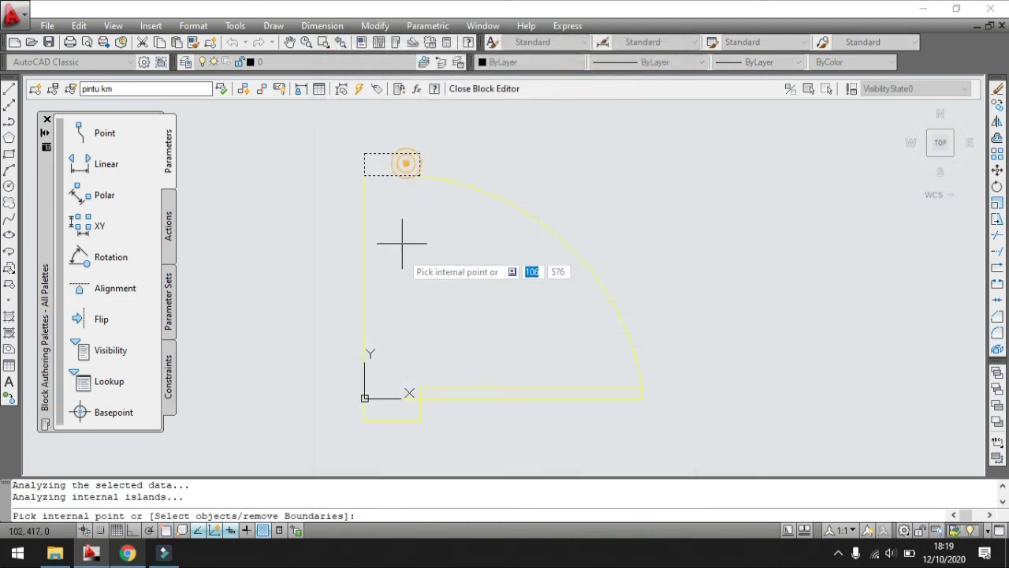
{"action": "left_click", "coordinate": [391, 410]}
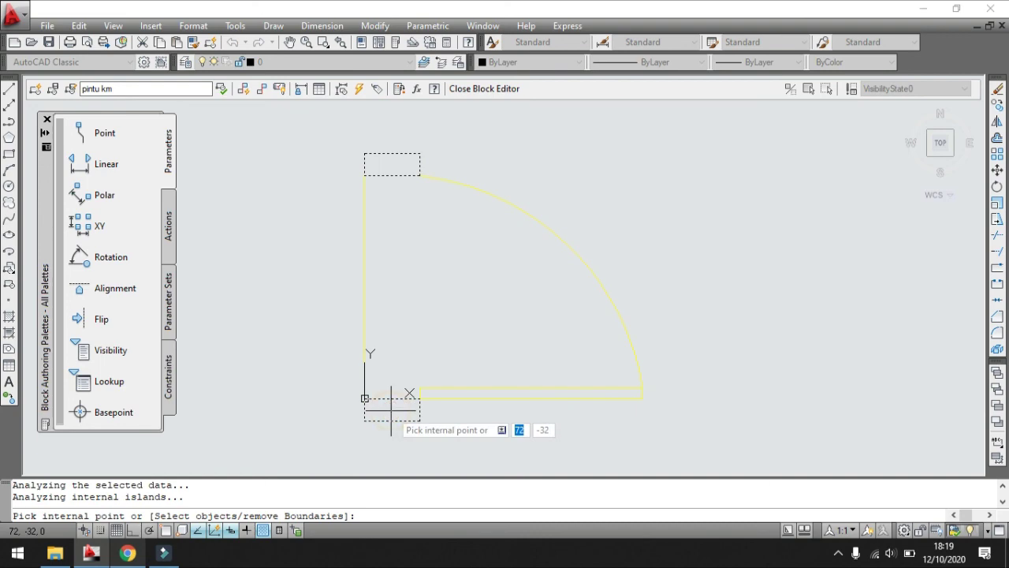
{"action": "key", "text": "Return"}
{"action": "left_click", "coordinate": [497, 484]}
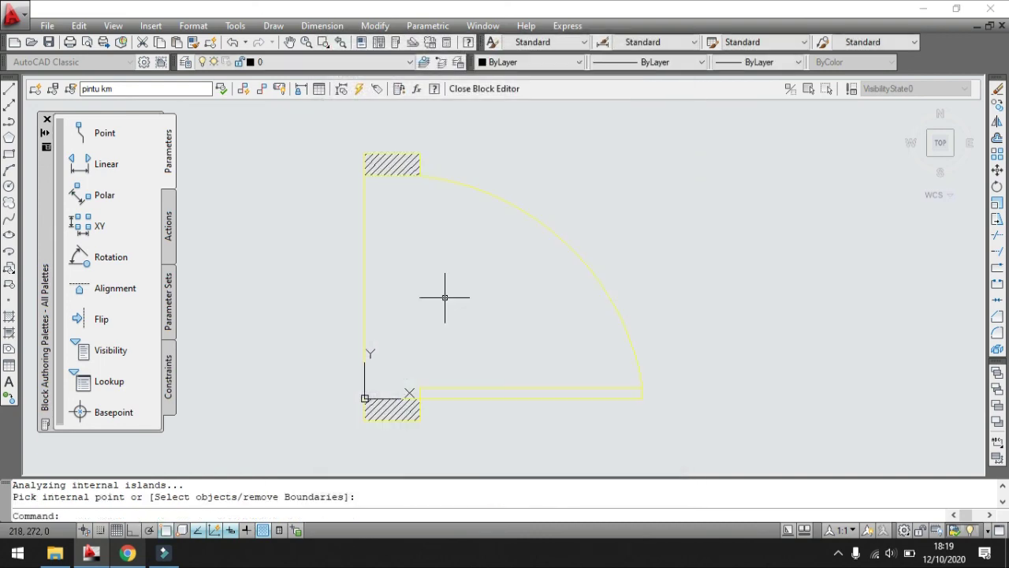
- Hatch the long door-leaf strip at angle 90
{"action": "type", "text": "h"}
{"action": "key", "text": "Return"}
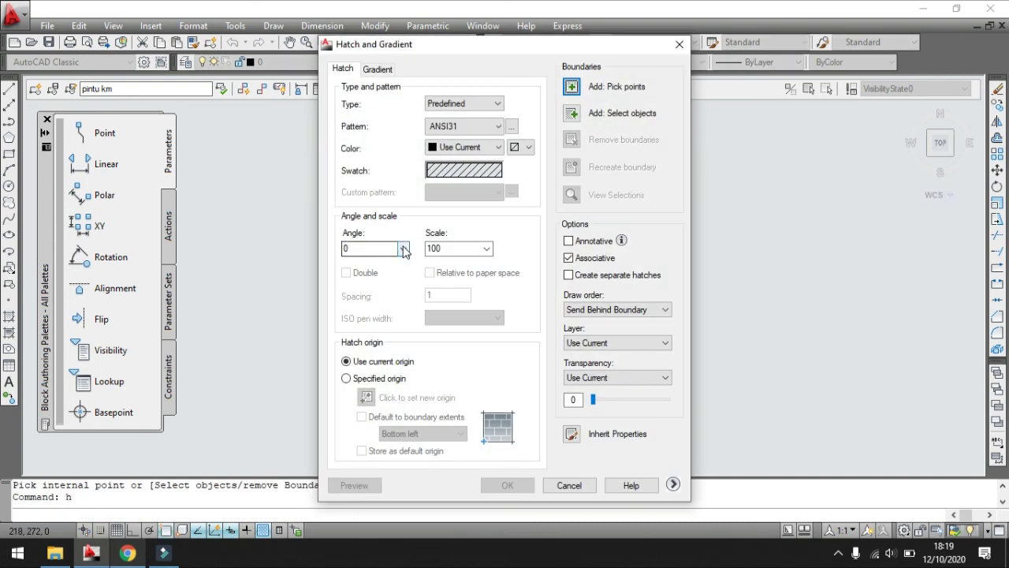
{"action": "left_click", "coordinate": [402, 248]}
{"action": "left_click", "coordinate": [361, 320]}
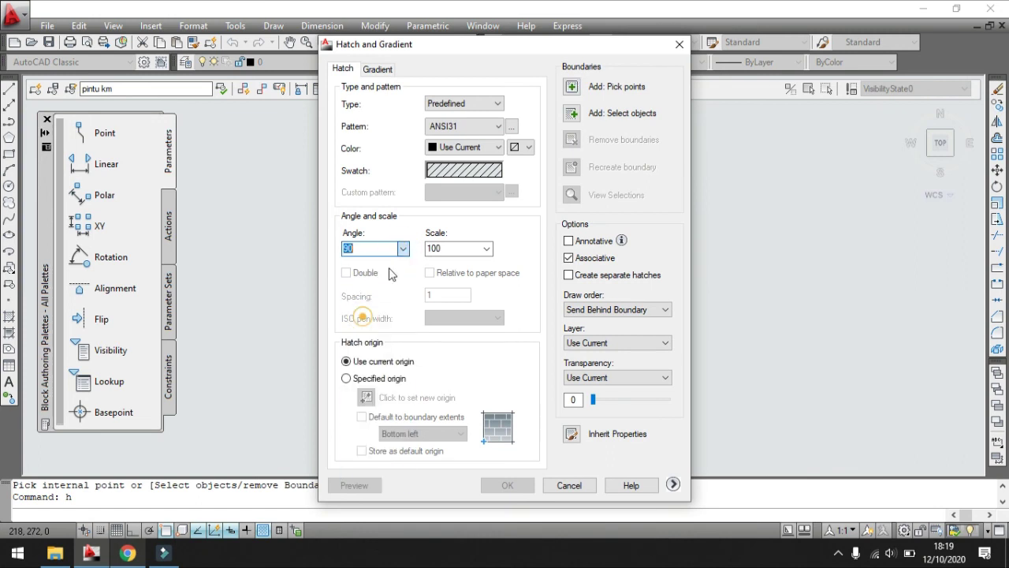
{"action": "left_click", "coordinate": [571, 89]}
{"action": "left_click", "coordinate": [462, 398]}
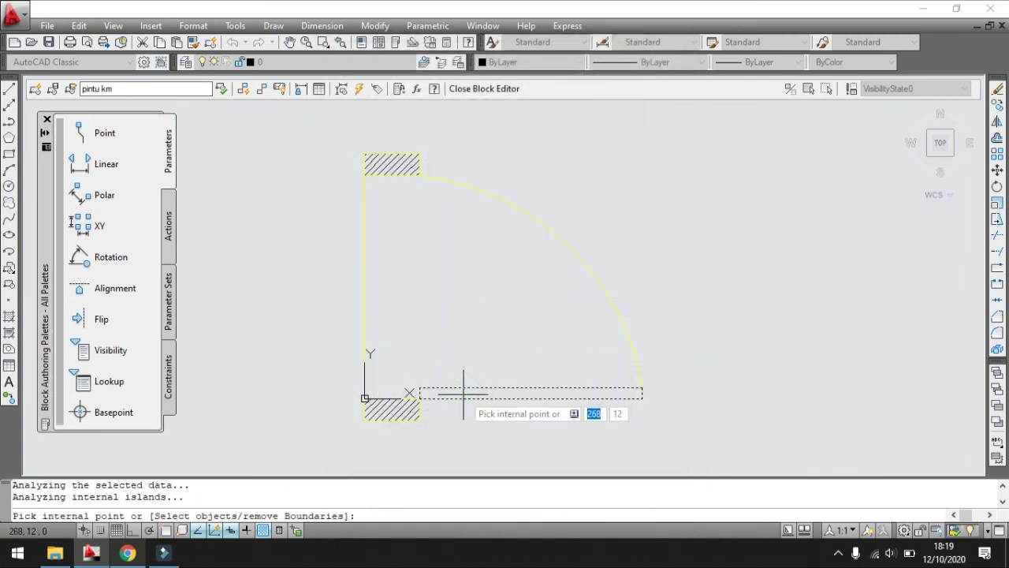
{"action": "key", "text": "Return"}
{"action": "left_click", "coordinate": [507, 483]}
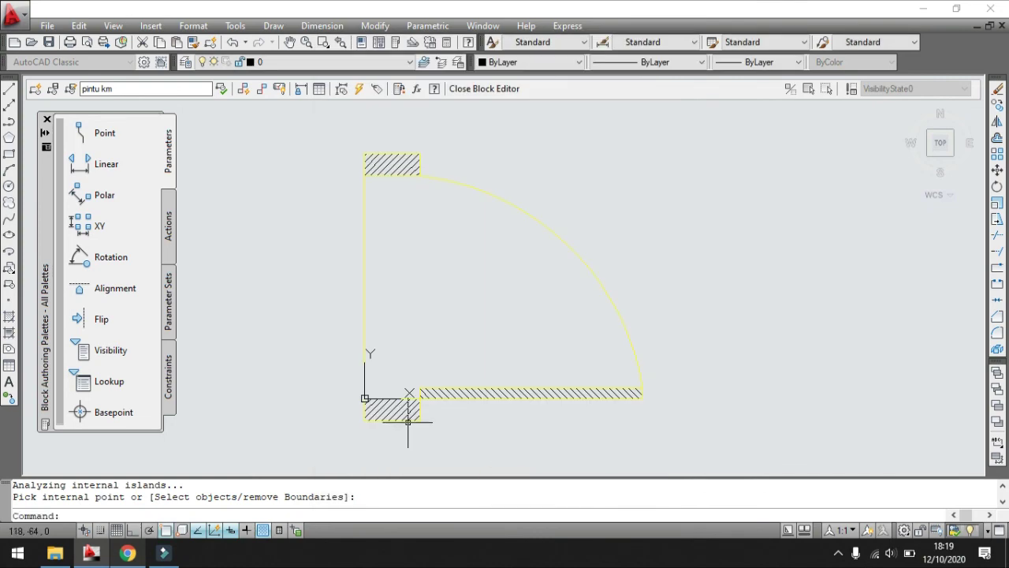
- Put both jamb hatches on layer M and save the 'pintu km' block
{"action": "left_click", "coordinate": [409, 394]}
{"action": "left_click", "coordinate": [434, 392]}
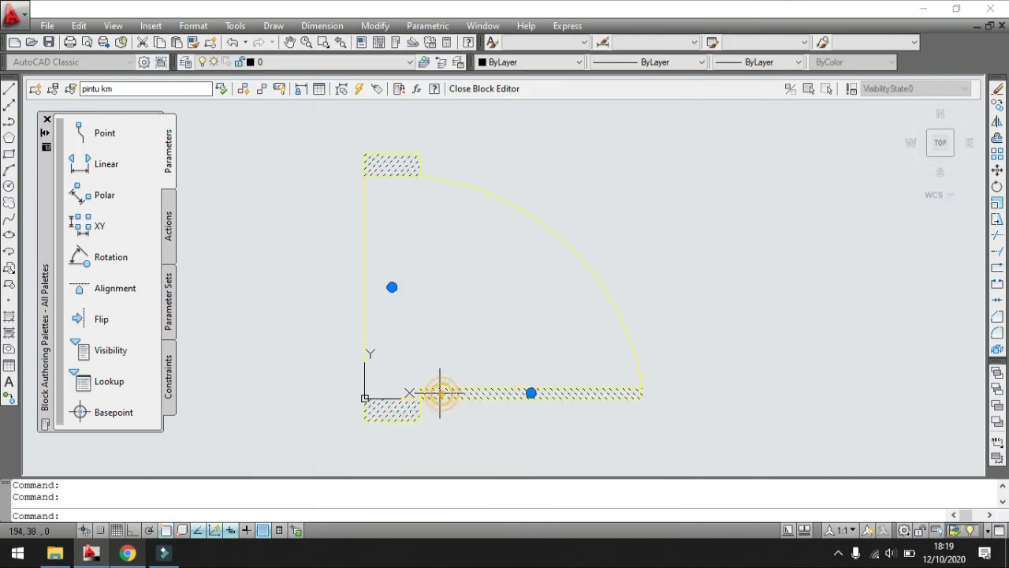
{"action": "left_click", "coordinate": [300, 61]}
{"action": "left_click", "coordinate": [289, 110]}
{"action": "left_click", "coordinate": [484, 88]}
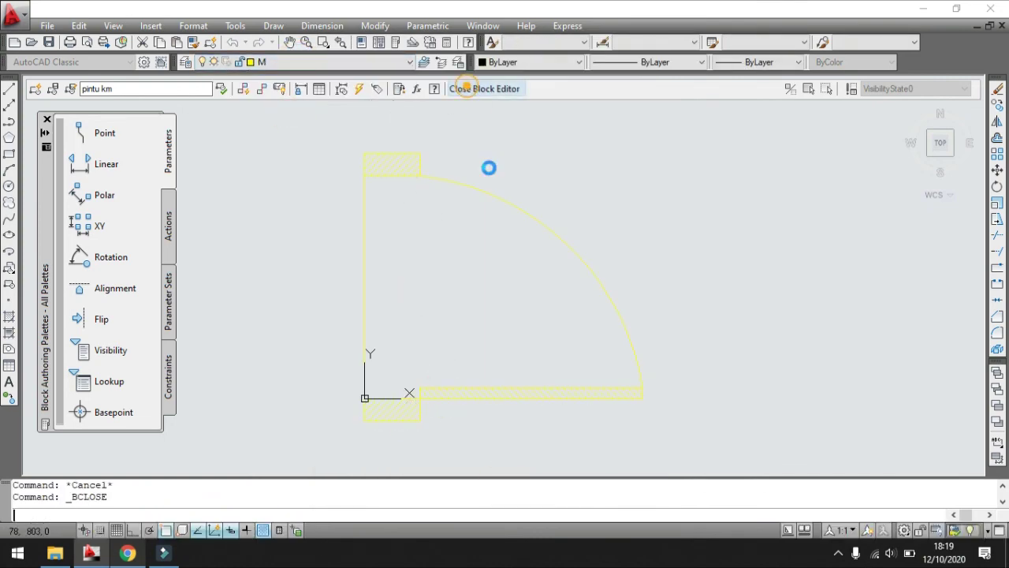
{"action": "left_click", "coordinate": [491, 248]}
{"action": "scroll", "coordinate": [604, 275], "scroll_direction": "down", "scroll_amount": 2}
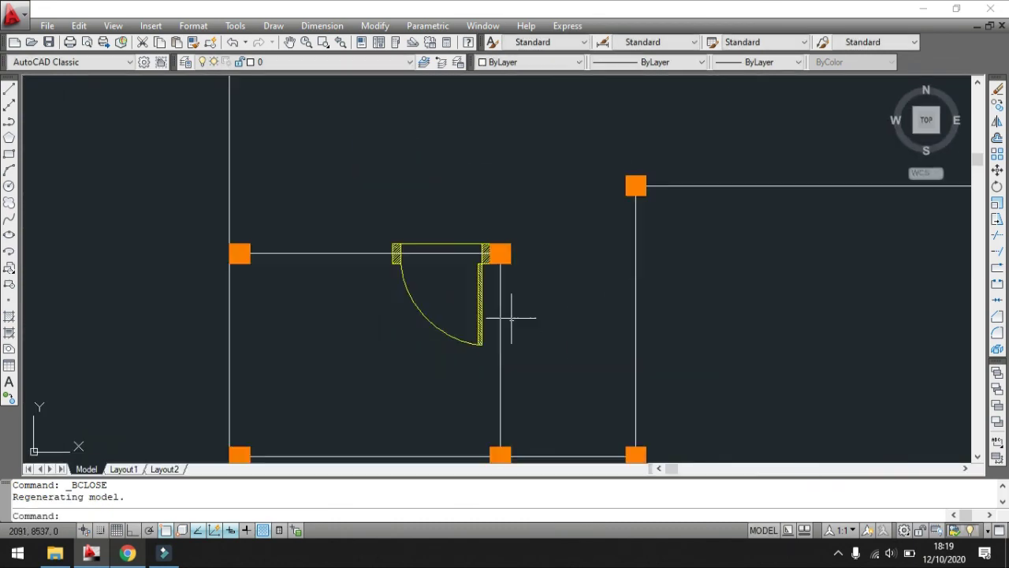
{"action": "scroll", "coordinate": [516, 322], "scroll_direction": "down", "scroll_amount": 6}
{"action": "scroll", "coordinate": [520, 350], "scroll_direction": "up", "scroll_amount": 5}
{"action": "scroll", "coordinate": [520, 351], "scroll_direction": "up", "scroll_amount": 2}
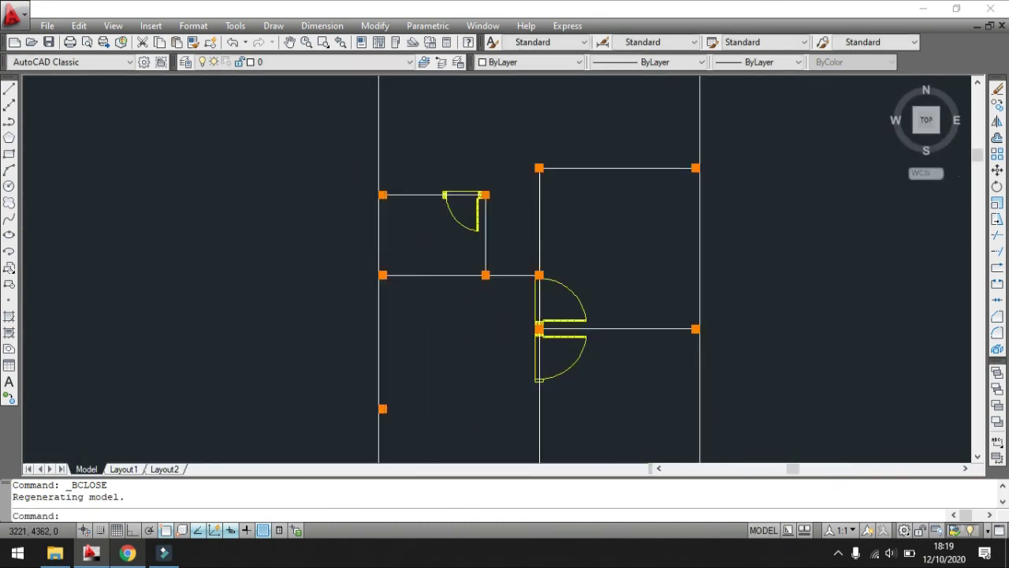
{"action": "scroll", "coordinate": [536, 234], "scroll_direction": "up", "scroll_amount": 5}
- Open the 'pintu single' block and delete its old jamb hatch
{"action": "double_click", "coordinate": [532, 195]}
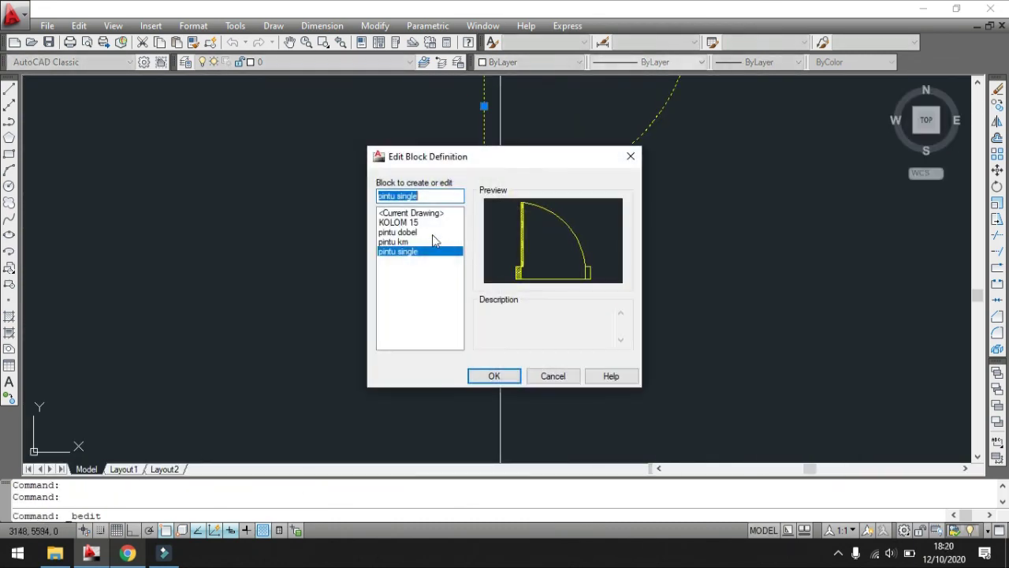
{"action": "left_click", "coordinate": [503, 380]}
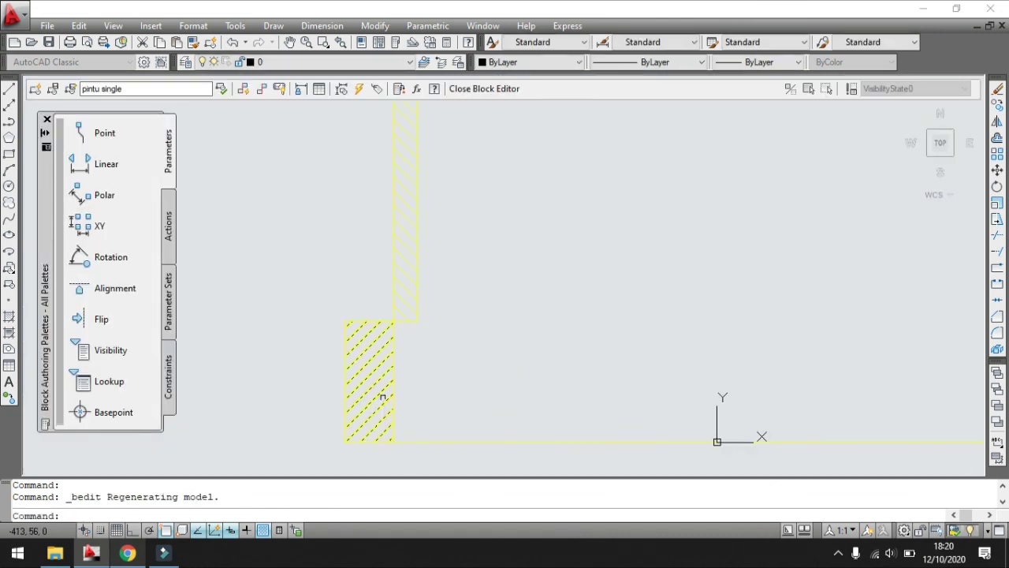
{"action": "left_click", "coordinate": [382, 396]}
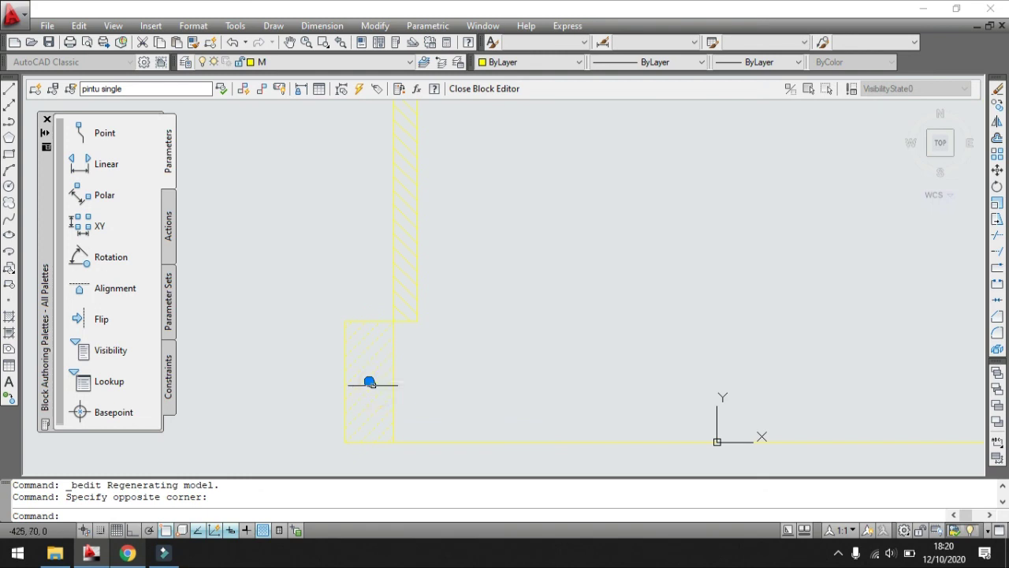
{"action": "double_click", "coordinate": [371, 376]}
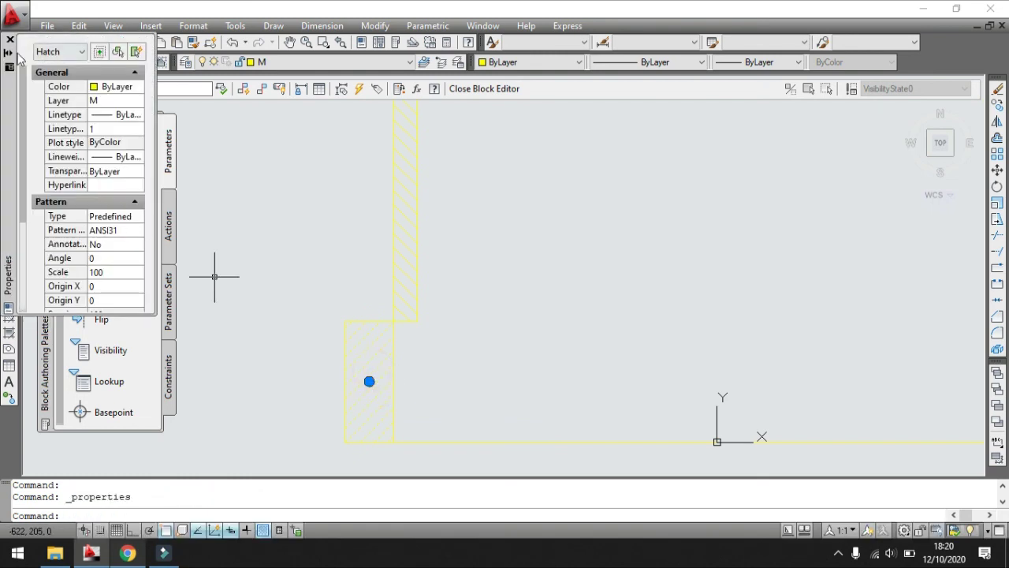
{"action": "left_click", "coordinate": [9, 39]}
{"action": "key", "text": "Delete"}
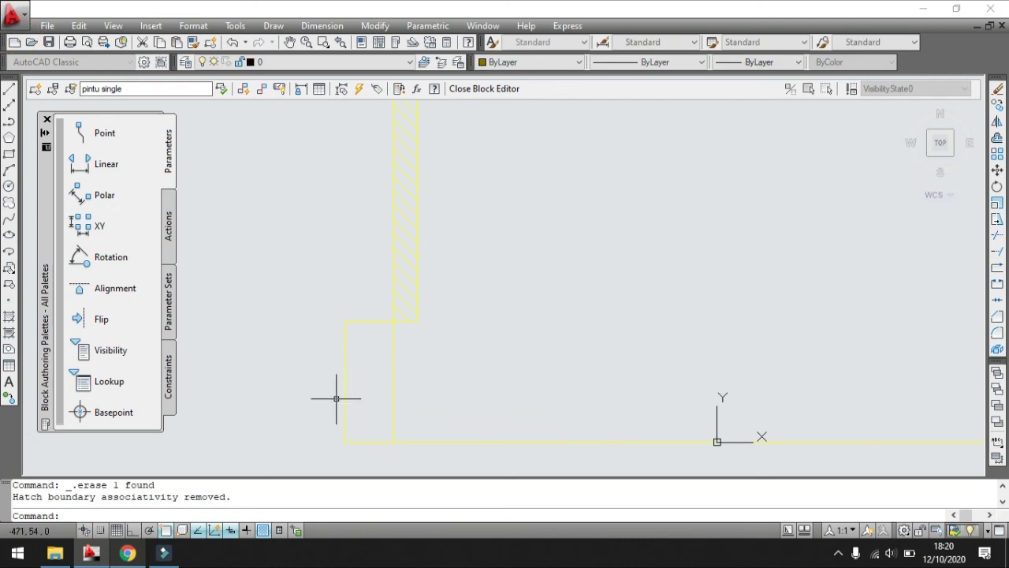
{"action": "type", "text": "h"}
- Start a new hatch and pick the left and right jambs as its areas
{"action": "key", "text": "Return"}
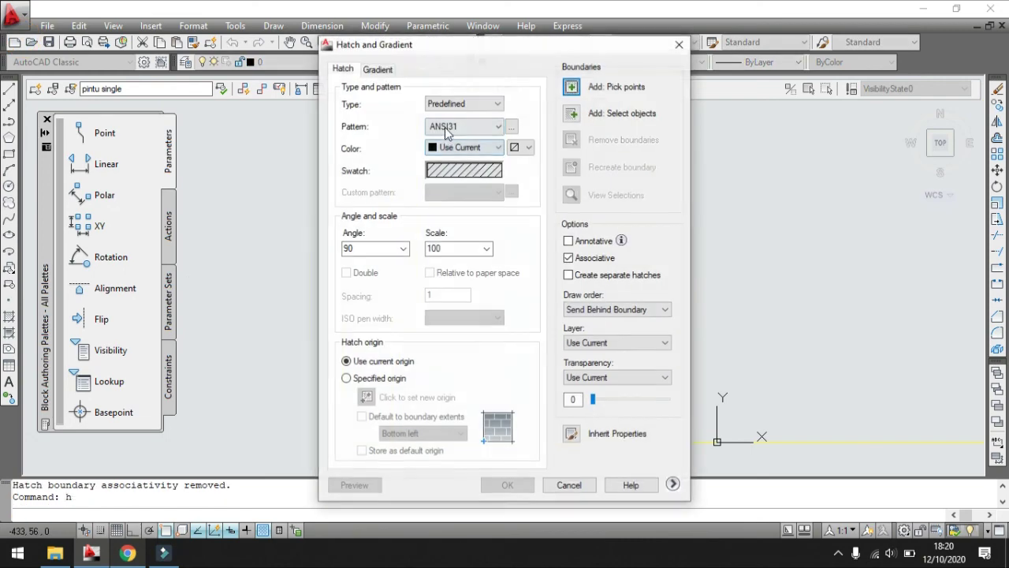
{"action": "left_click", "coordinate": [569, 88]}
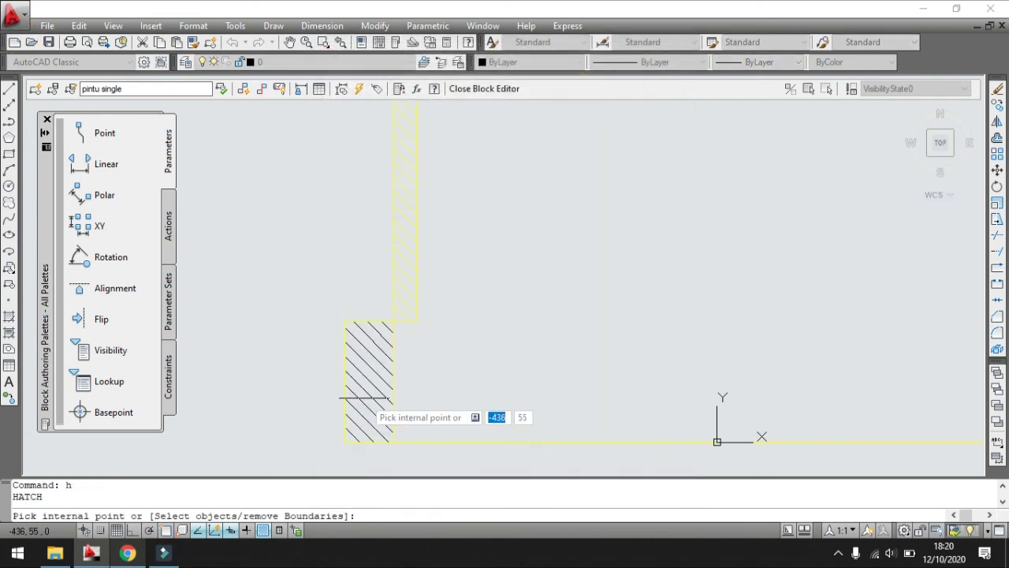
{"action": "left_click", "coordinate": [371, 387]}
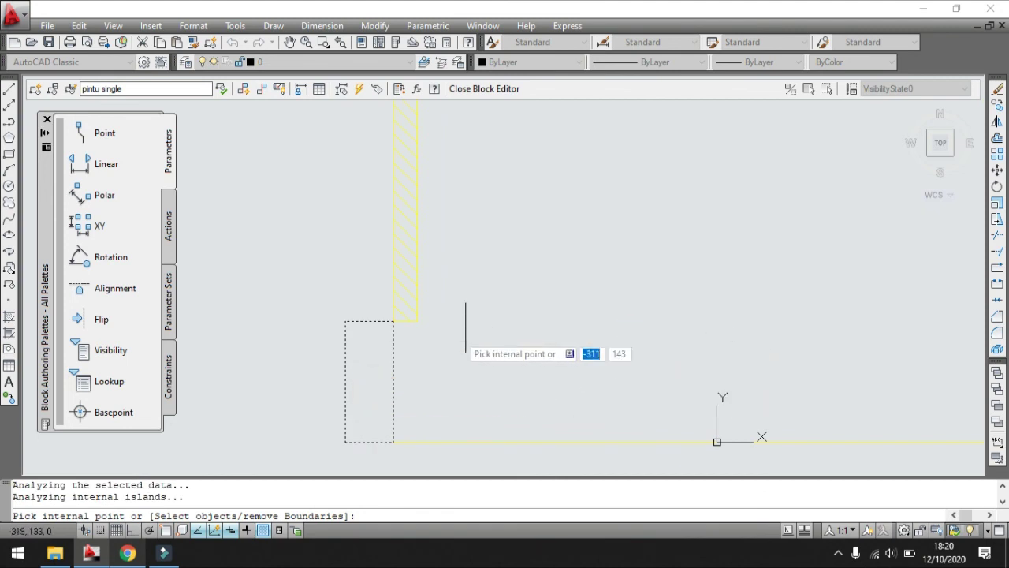
{"action": "scroll", "coordinate": [489, 361], "scroll_direction": "down", "scroll_amount": 3}
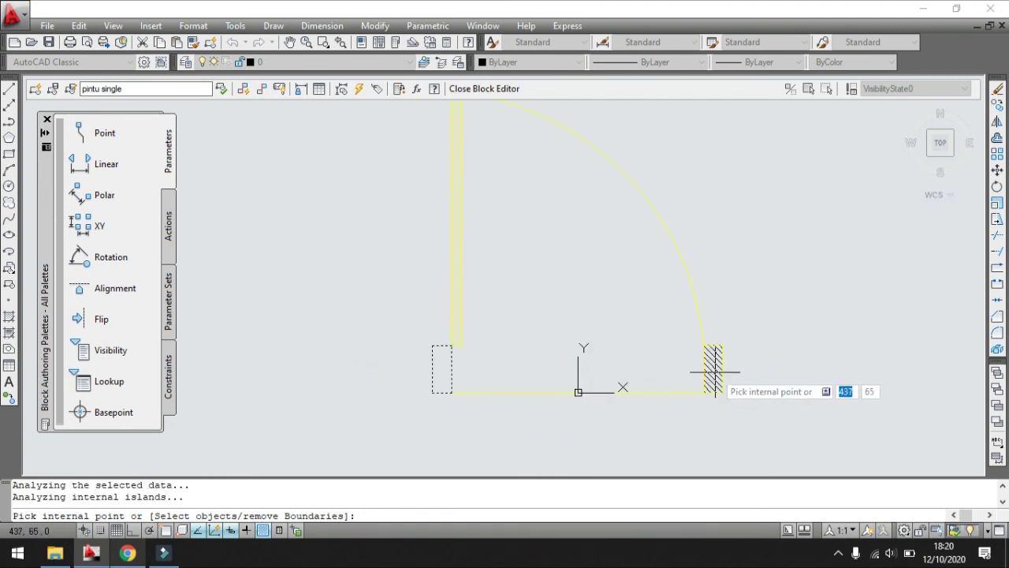
{"action": "mouse_move", "coordinate": [715, 372]}
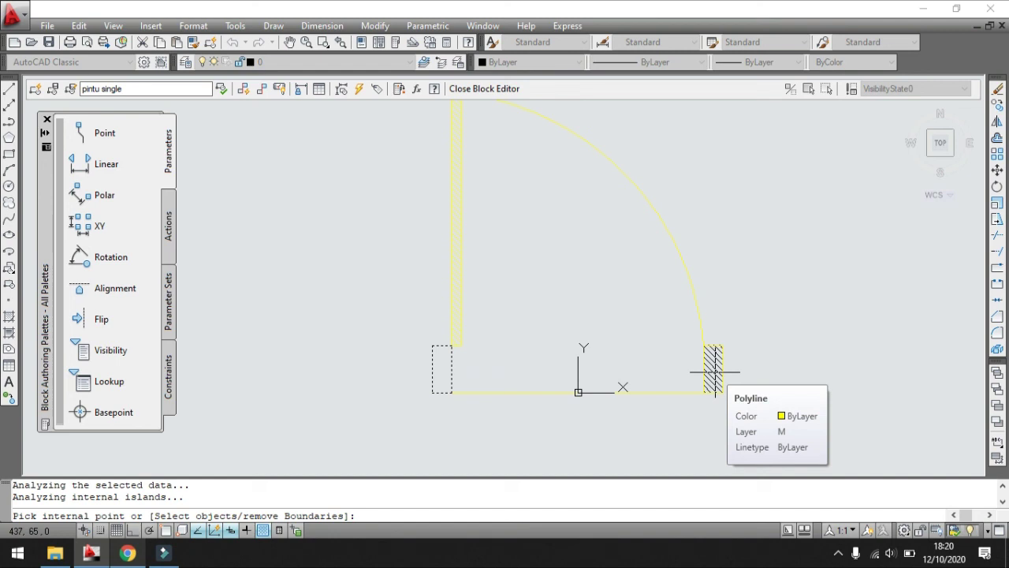
{"action": "left_click", "coordinate": [714, 371]}
{"action": "key", "text": "Return"}
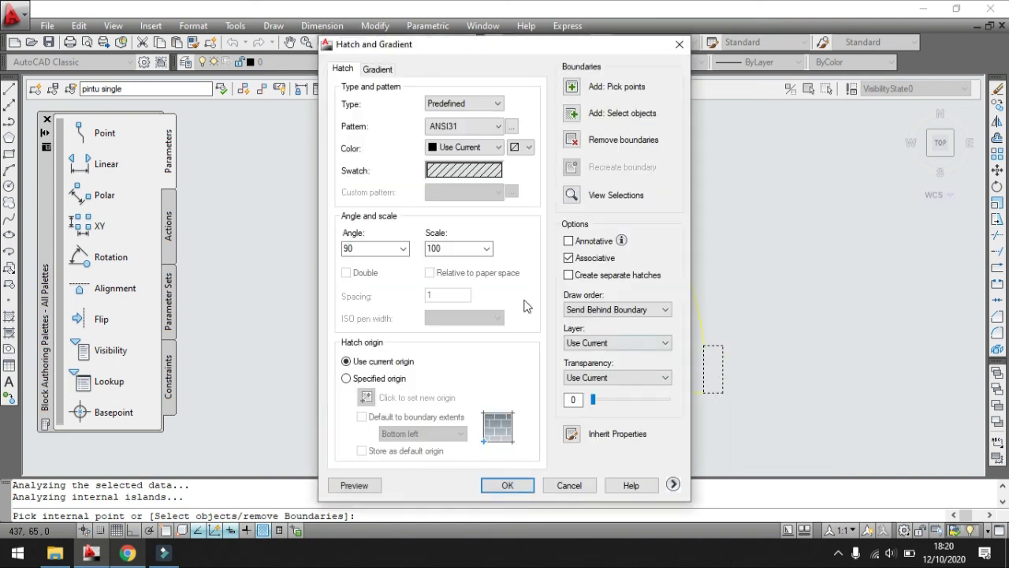
- Set the jamb hatch angle to 0, preview it, and accept
{"action": "left_click", "coordinate": [402, 249]}
{"action": "left_click", "coordinate": [389, 262]}
{"action": "left_click", "coordinate": [390, 249]}
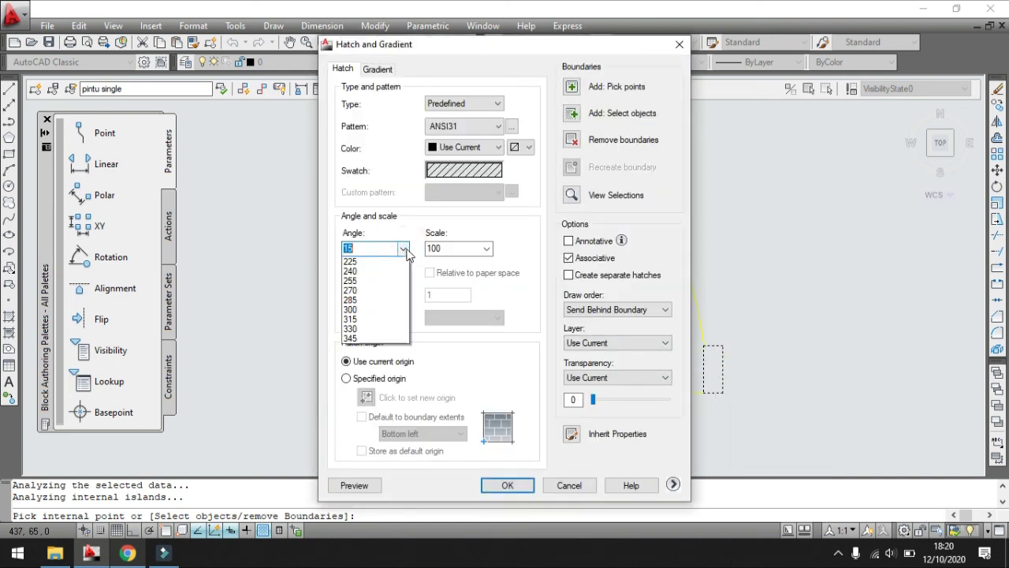
{"action": "left_click", "coordinate": [390, 261]}
{"action": "left_click", "coordinate": [354, 484]}
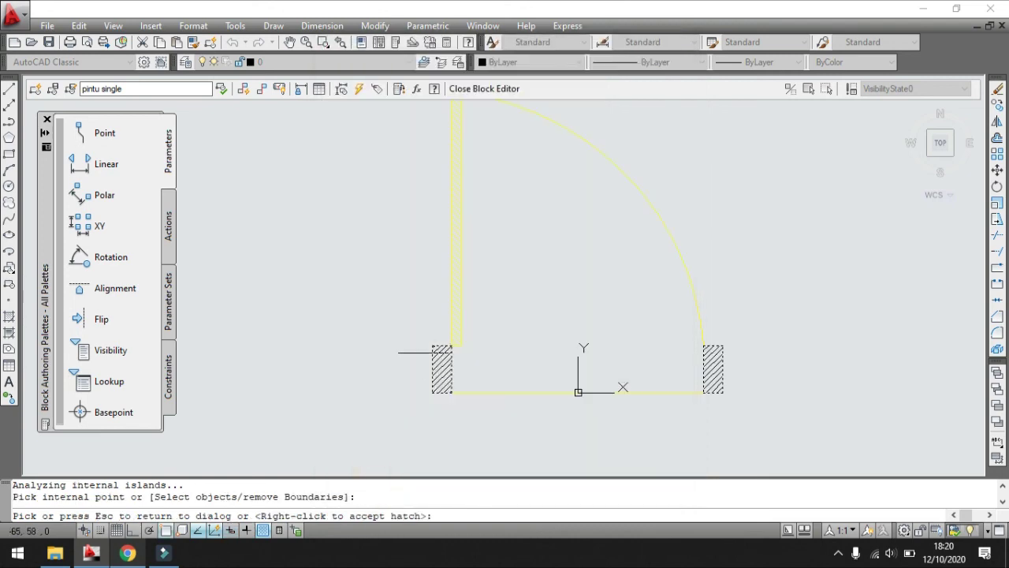
{"action": "scroll", "coordinate": [418, 347], "scroll_direction": "up", "scroll_amount": 2}
{"action": "scroll", "coordinate": [448, 372], "scroll_direction": "up", "scroll_amount": 2}
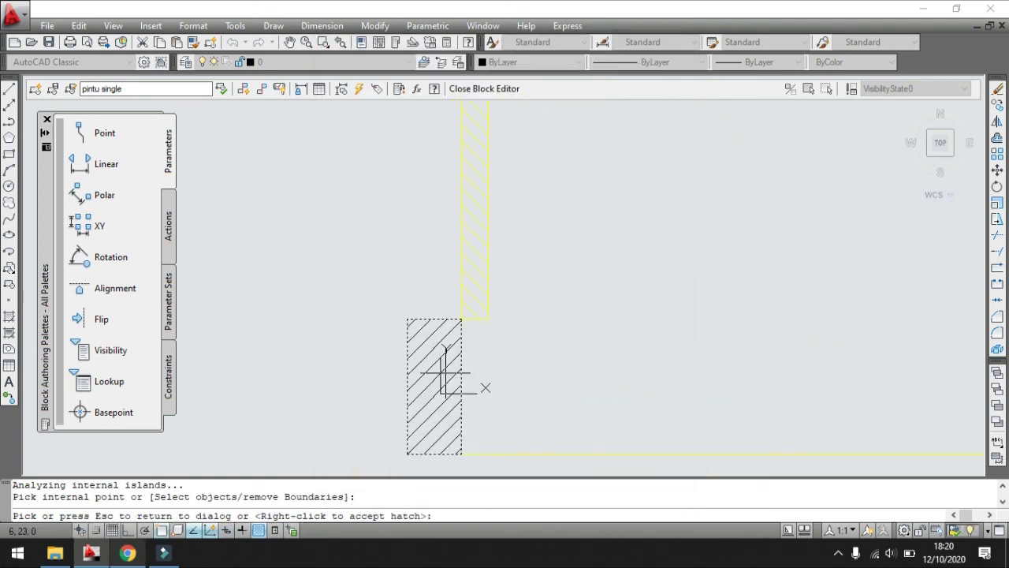
{"action": "right_click", "coordinate": [446, 372]}
- Put the new jamb hatch on layer M and save the 'pintu single' block
{"action": "left_click", "coordinate": [443, 349]}
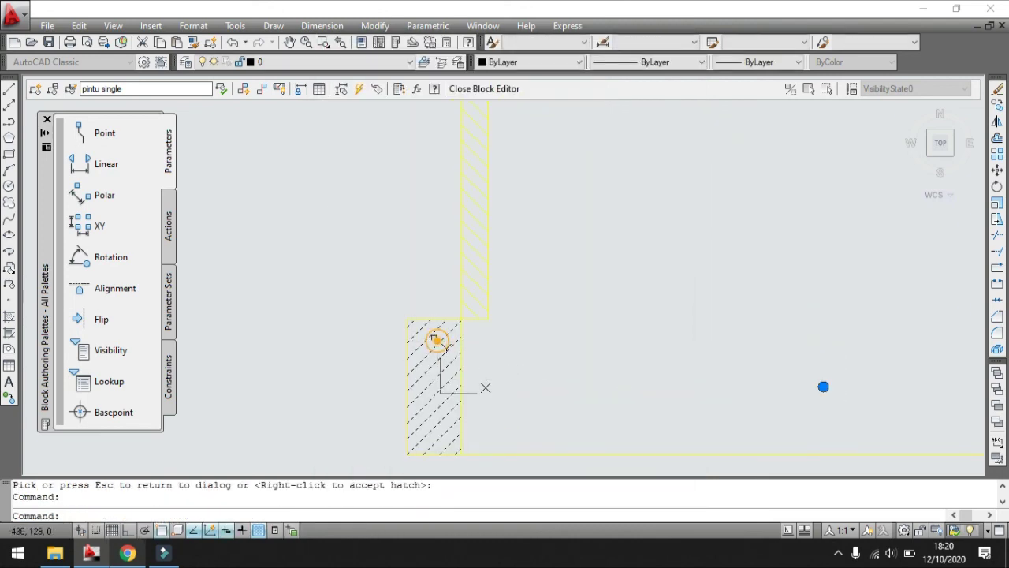
{"action": "left_click", "coordinate": [303, 62]}
{"action": "left_click", "coordinate": [278, 116]}
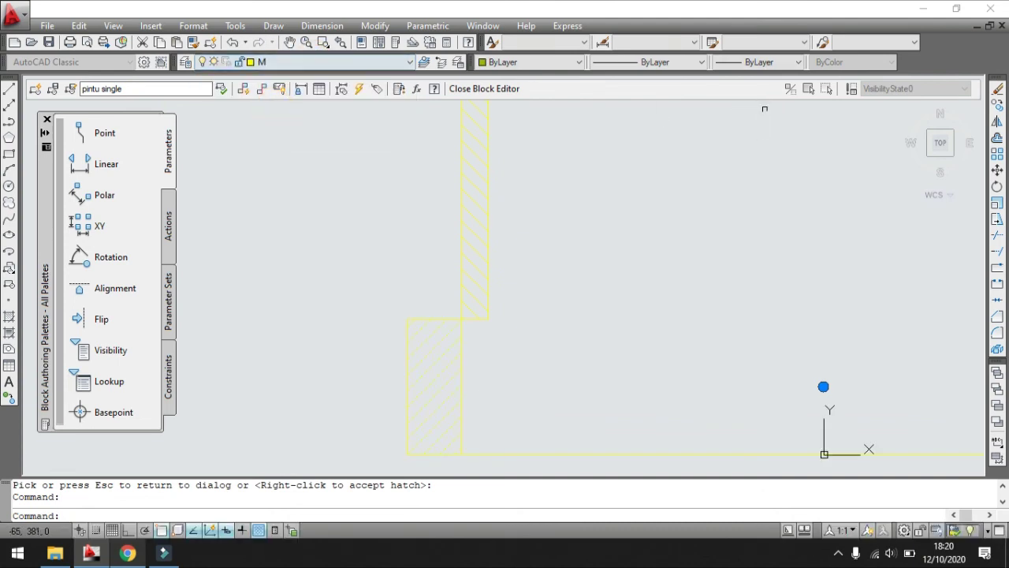
{"action": "left_click", "coordinate": [483, 88]}
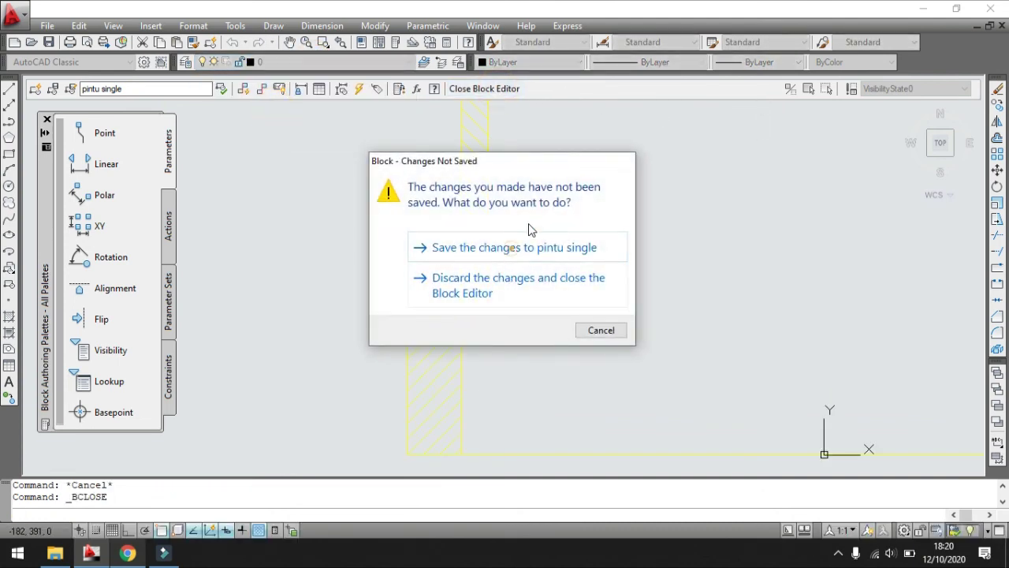
{"action": "left_click", "coordinate": [528, 240]}
- Draw a small 60 by 150 rectangle beside the floor plan
{"action": "scroll", "coordinate": [446, 294], "scroll_direction": "down", "scroll_amount": 6}
{"action": "scroll", "coordinate": [479, 275], "scroll_direction": "down", "scroll_amount": 3}
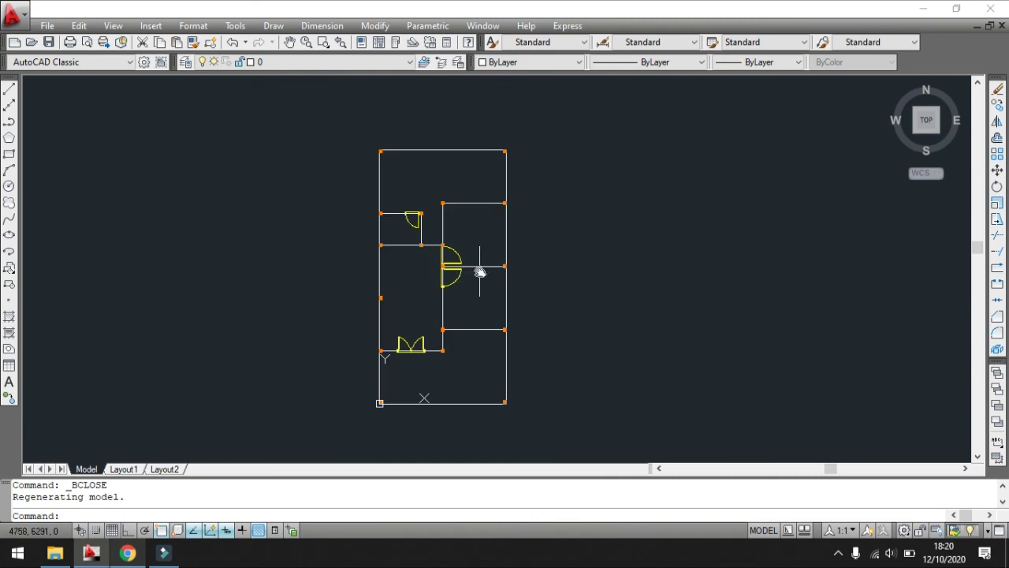
{"action": "middle_click_drag", "start_coordinate": [480, 275], "coordinate": [436, 255]}
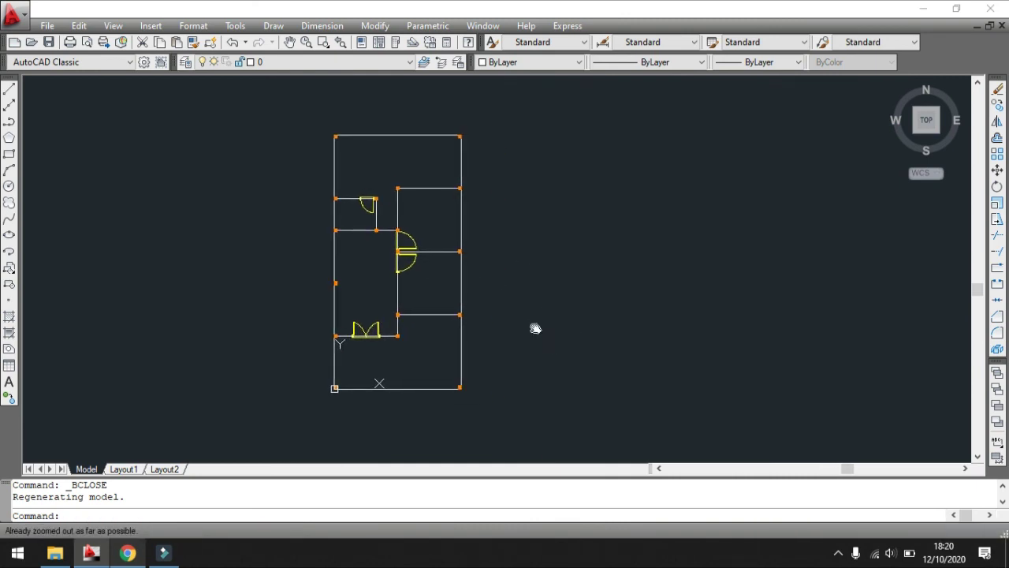
{"action": "mouse_move", "coordinate": [534, 329]}
{"action": "middle_mouse_down"}
{"action": "mouse_move", "coordinate": [381, 308]}
{"action": "mouse_move", "coordinate": [429, 365]}
{"action": "mouse_move", "coordinate": [424, 294]}
{"action": "middle_mouse_up"}
{"action": "scroll", "coordinate": [483, 374], "scroll_direction": "down", "scroll_amount": 4}
{"action": "scroll", "coordinate": [484, 371], "scroll_direction": "up", "scroll_amount": 5}
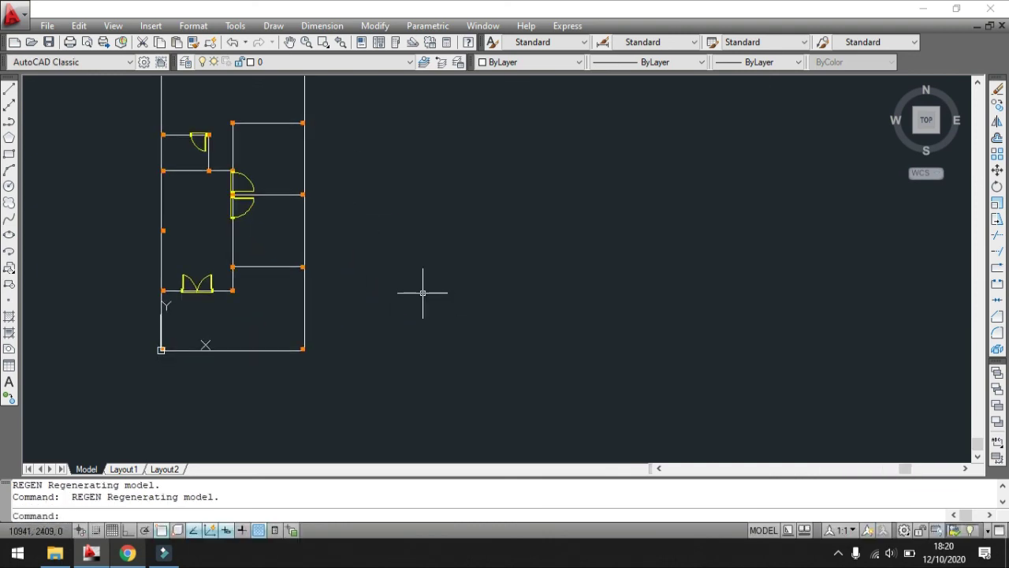
{"action": "type", "text": "rec"}
{"action": "key", "text": "Return"}
{"action": "scroll", "coordinate": [403, 331], "scroll_direction": "up", "scroll_amount": 2}
{"action": "scroll", "coordinate": [390, 315], "scroll_direction": "up", "scroll_amount": 2}
{"action": "left_click", "coordinate": [390, 310]}
{"action": "type", "text": "6"}
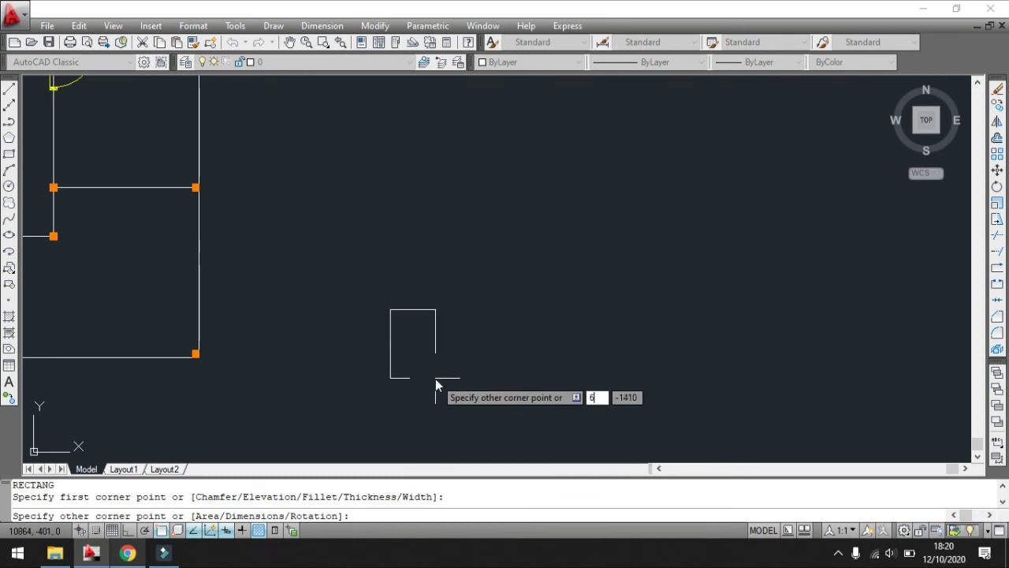
{"action": "type", "text": "0"}
{"action": "key", "text": "Tab"}
{"action": "type", "text": "15"}
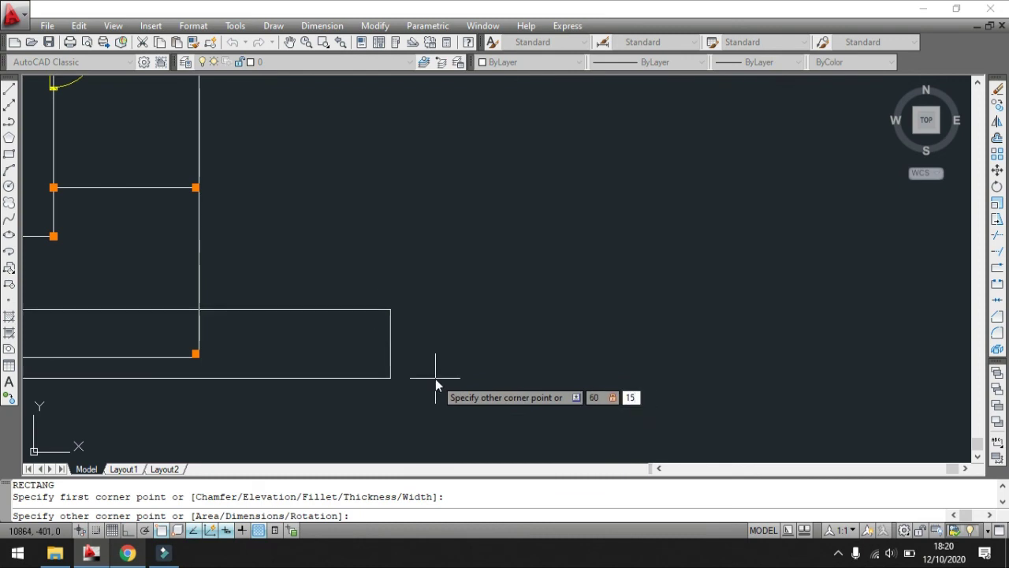
{"action": "type", "text": "0"}
{"action": "key", "text": "Return"}
- Draw a 700 by 150 rectangle near the small one
{"action": "scroll", "coordinate": [388, 304], "scroll_direction": "down", "scroll_amount": 10}
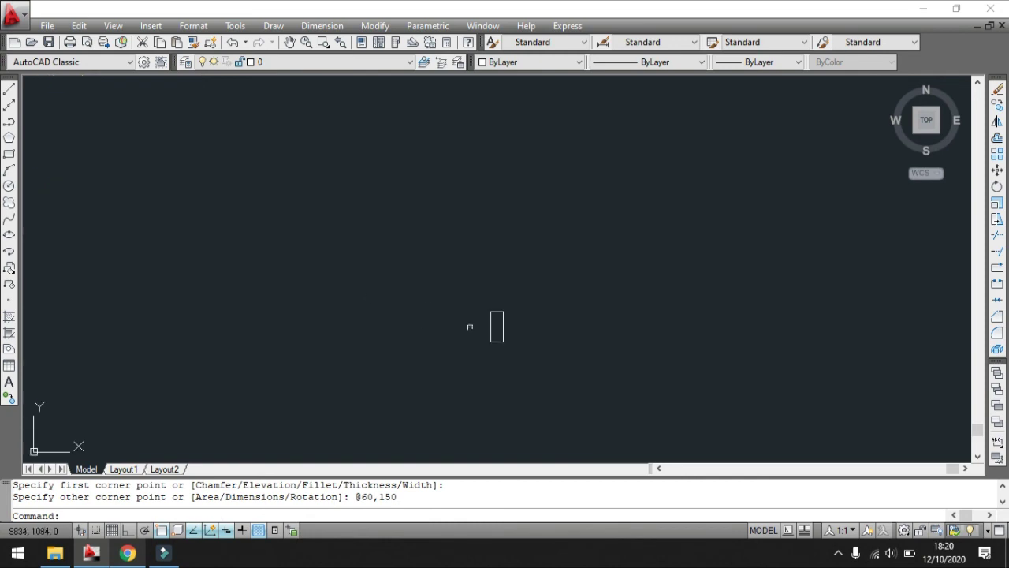
{"action": "middle_click_drag", "start_coordinate": [466, 327], "coordinate": [410, 326]}
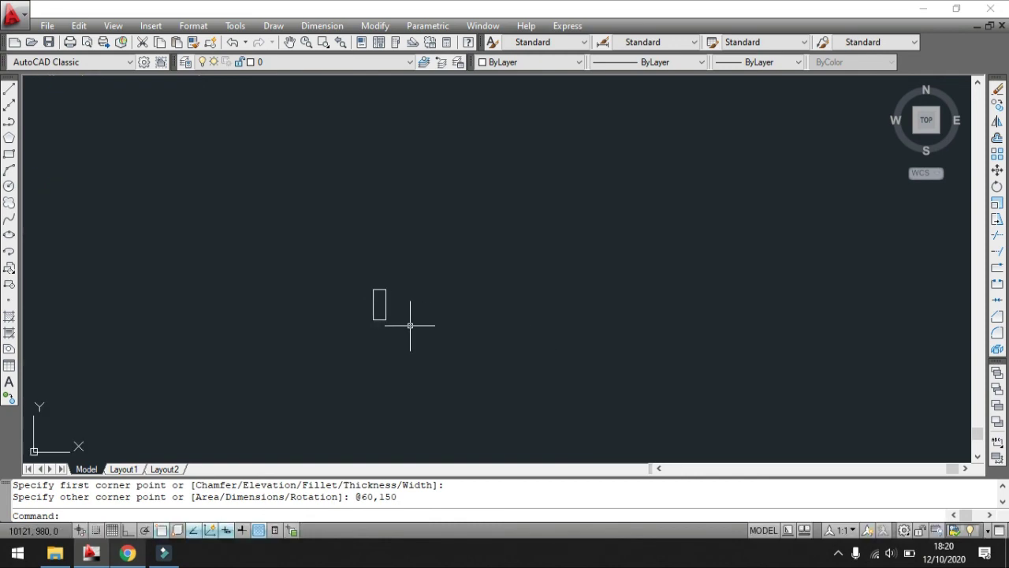
{"action": "type", "text": "rec"}
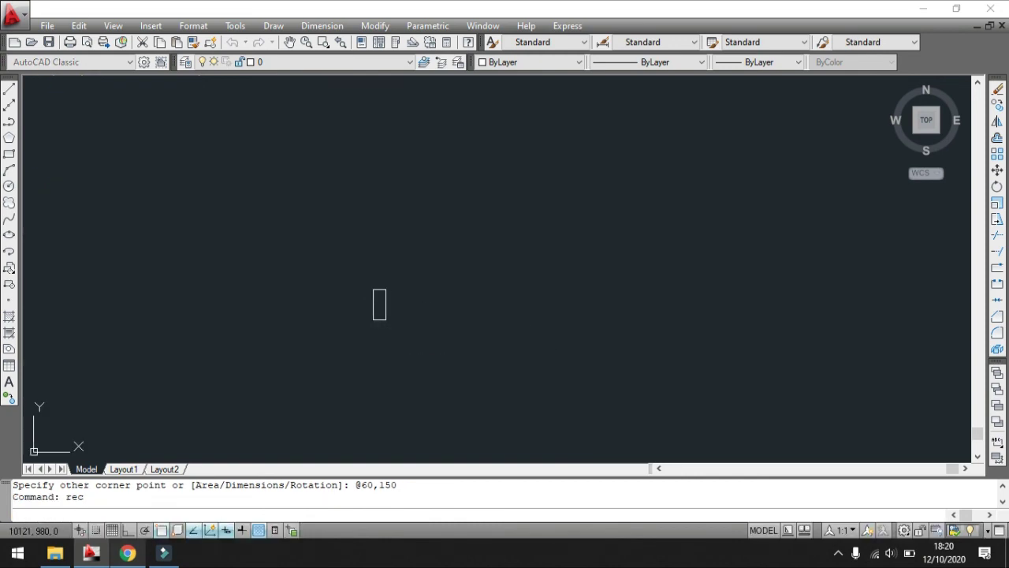
{"action": "key", "text": "Return"}
{"action": "left_click", "coordinate": [411, 288]}
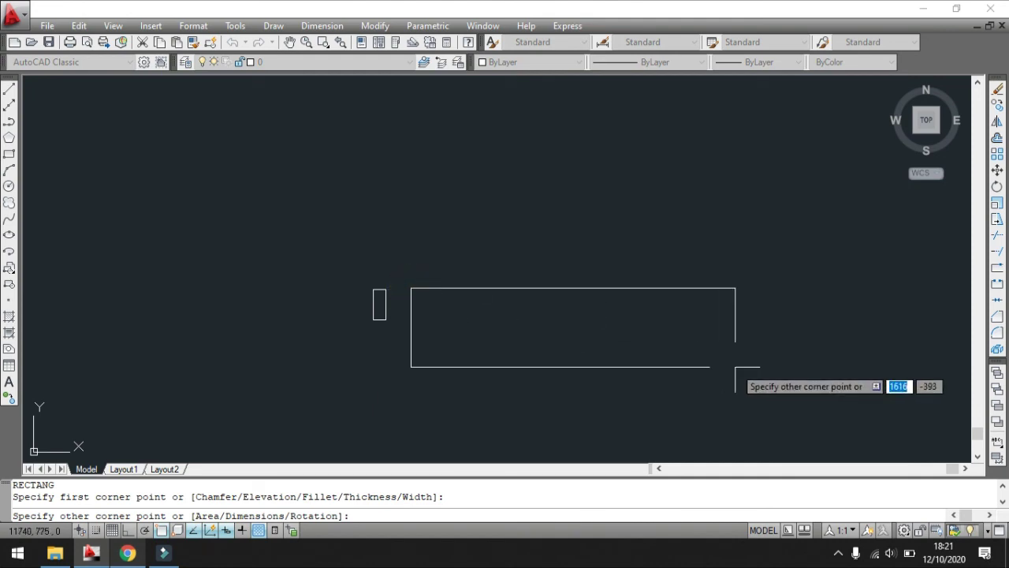
{"action": "type", "text": "700"}
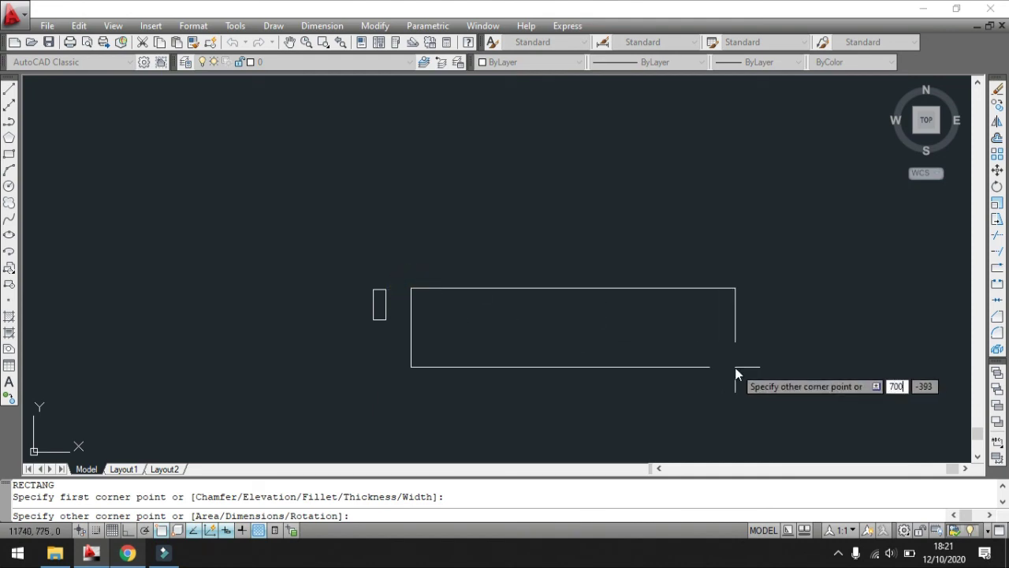
{"action": "key", "text": "Tab"}
{"action": "type", "text": "150"}
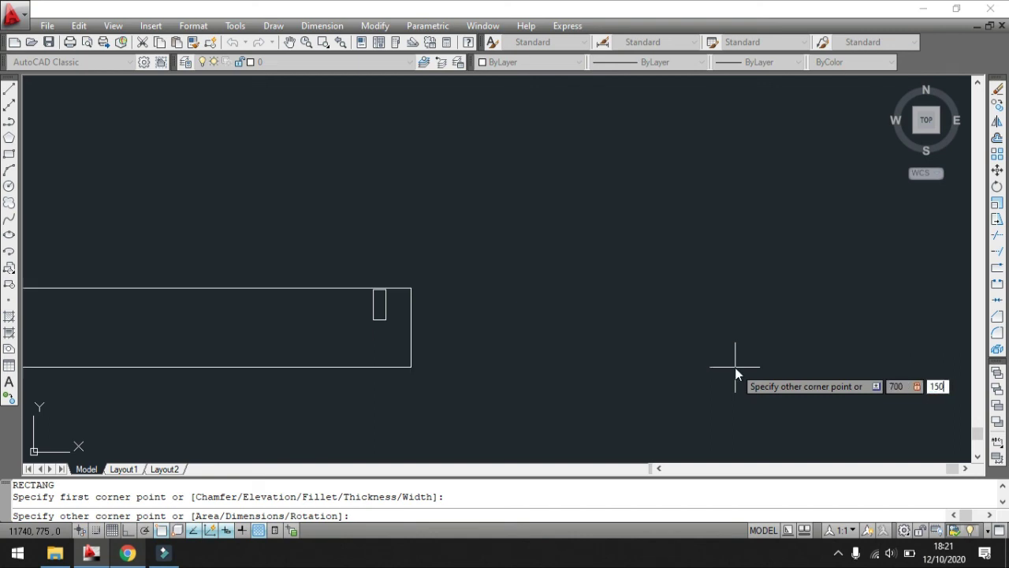
{"action": "key", "text": "Return"}
- Move the 700 by 150 rectangle flush against the small rectangle's right side
{"action": "left_click", "coordinate": [575, 298]}
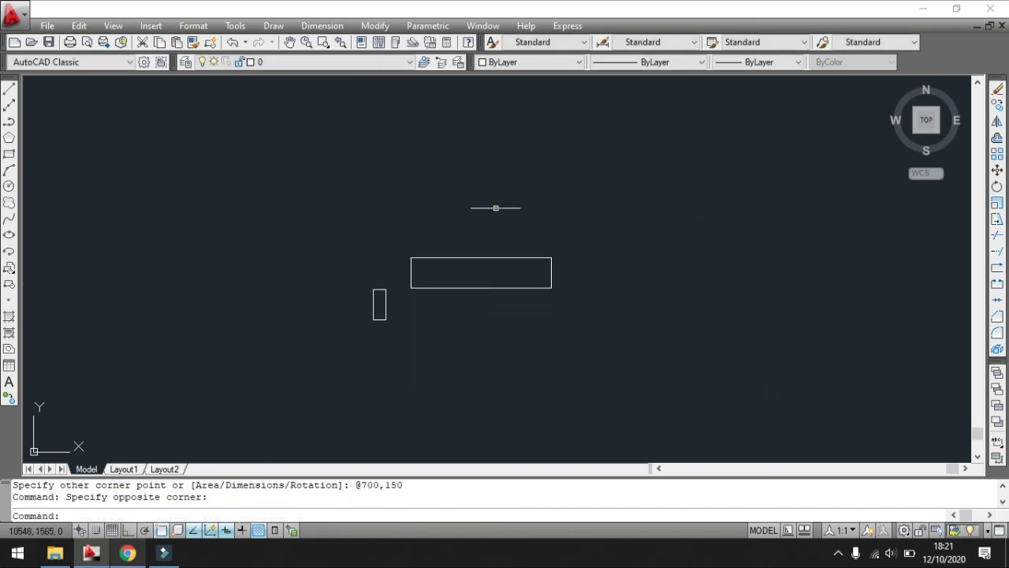
{"action": "left_click", "coordinate": [496, 207]}
{"action": "type", "text": "m"}
{"action": "key", "text": "Return"}
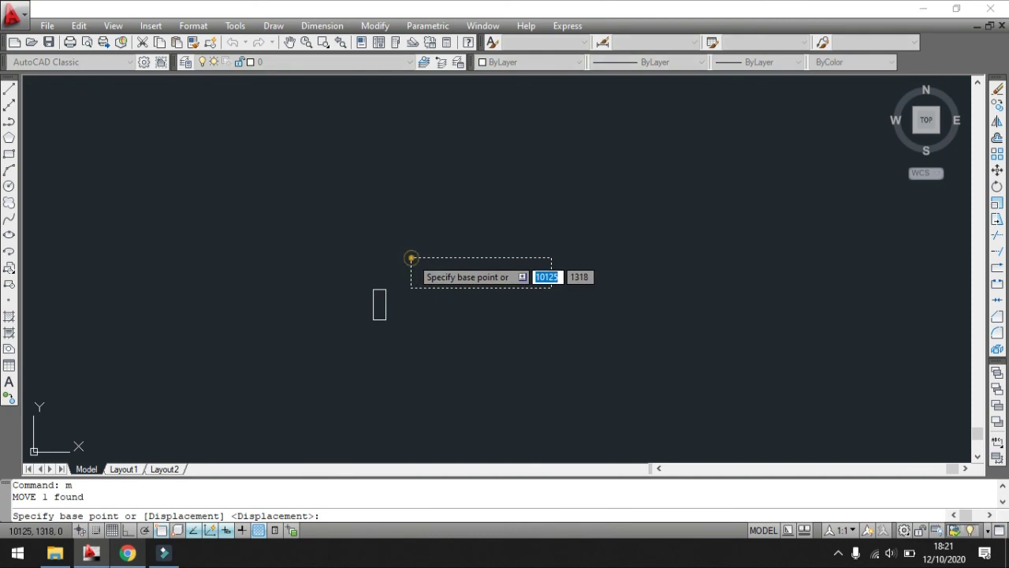
{"action": "left_click", "coordinate": [411, 258]}
{"action": "left_click", "coordinate": [385, 289]}
- Mirror the 60 by 150 rectangle about the long rectangle's midpoint, keeping the original
{"action": "key", "text": "Escape"}
{"action": "key", "text": "Escape"}
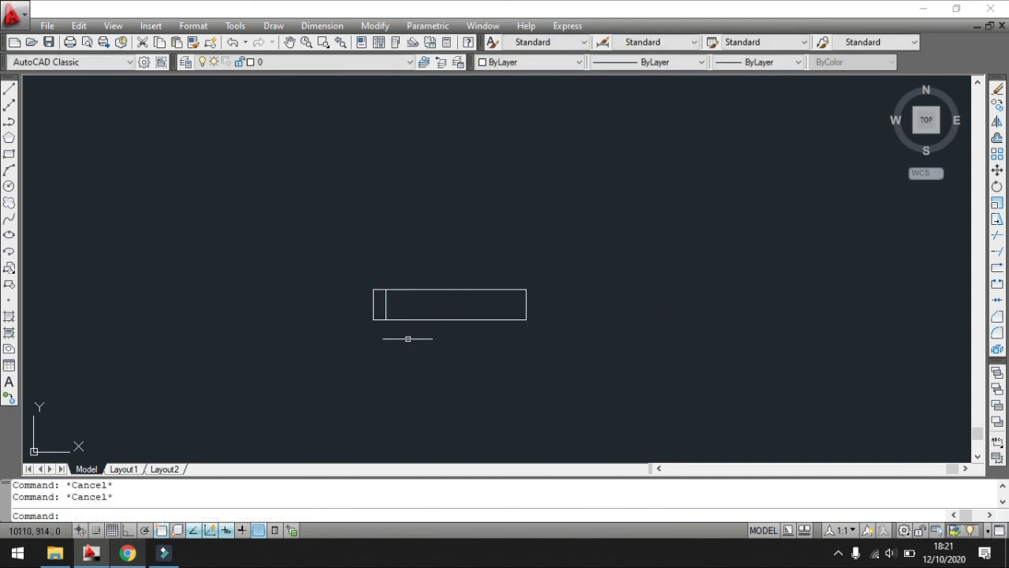
{"action": "left_click", "coordinate": [377, 331]}
{"action": "left_click", "coordinate": [361, 300]}
{"action": "type", "text": "mi"}
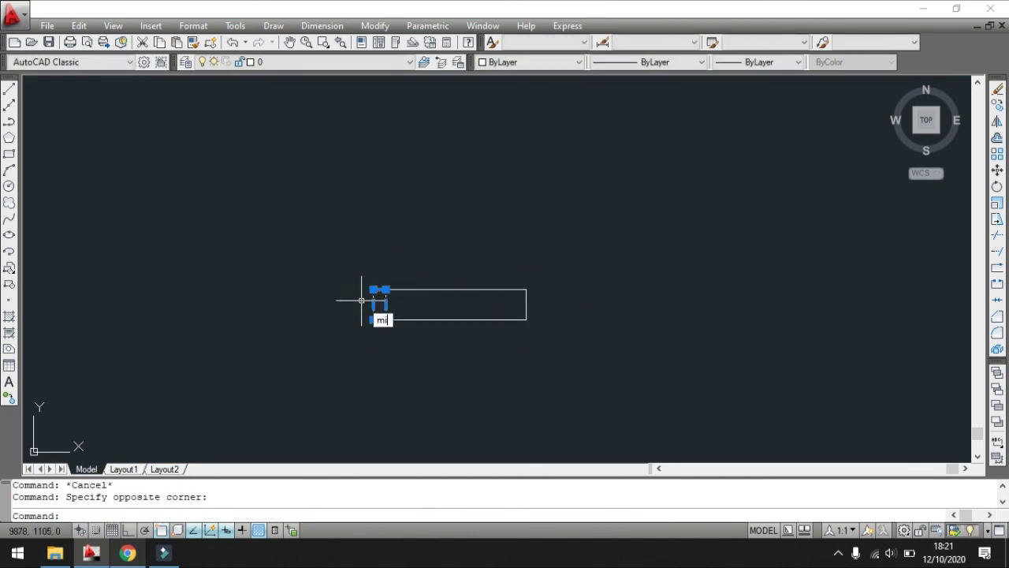
{"action": "key", "text": "Return"}
{"action": "left_click", "coordinate": [456, 319]}
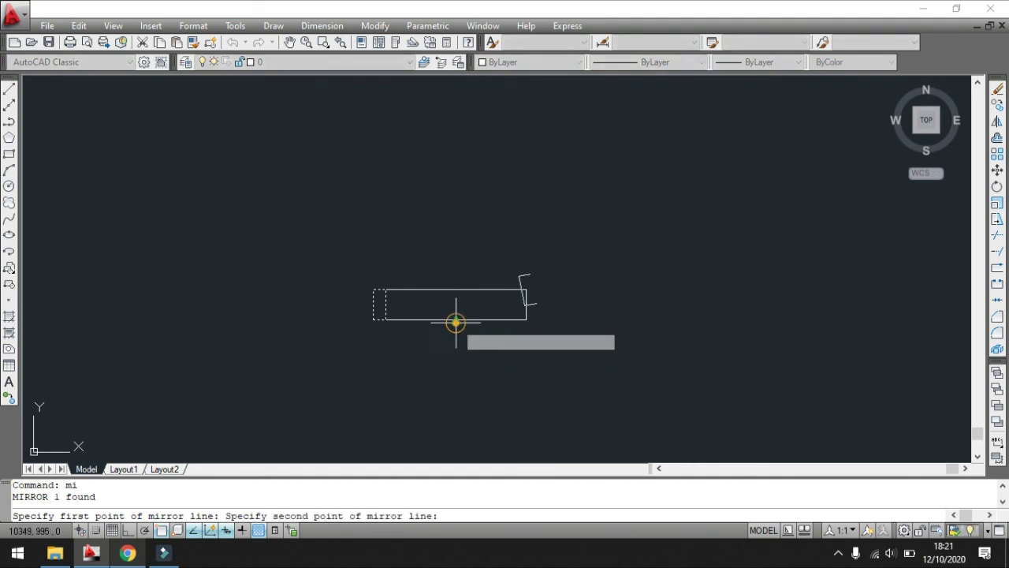
{"action": "left_click", "coordinate": [456, 291]}
{"action": "key", "text": "Return"}
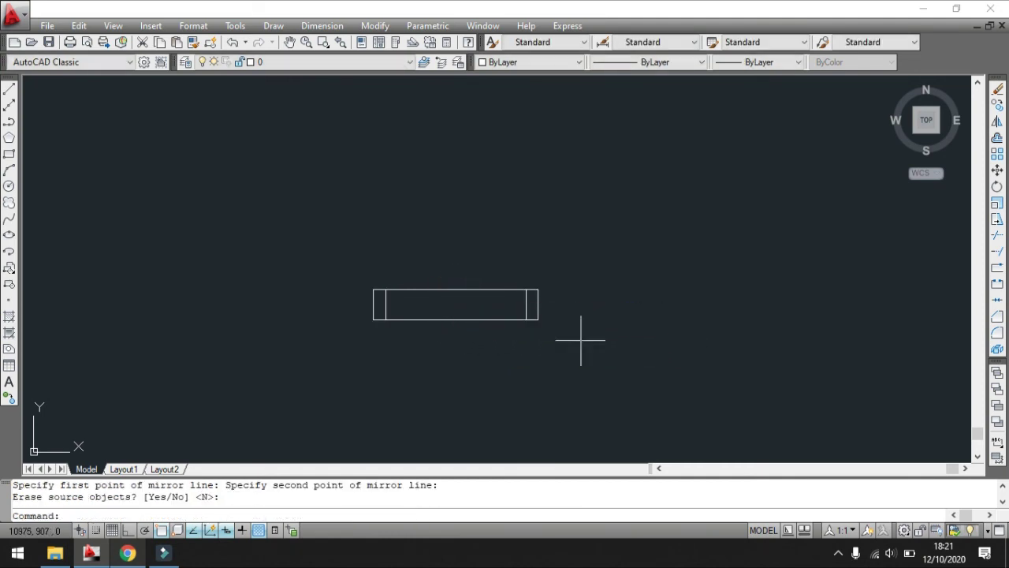
- Pan and zoom in to centre the three-part window frame
{"action": "middle_click_drag", "start_coordinate": [439, 314], "coordinate": [519, 316]}
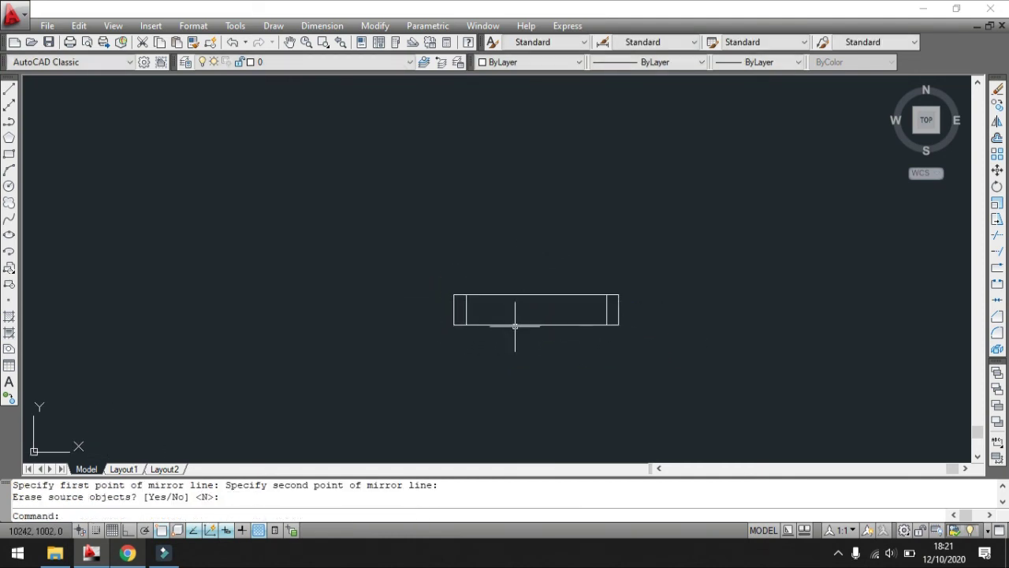
{"action": "scroll", "coordinate": [465, 303], "scroll_direction": "up", "scroll_amount": 3}
{"action": "scroll", "coordinate": [470, 303], "scroll_direction": "up", "scroll_amount": 2}
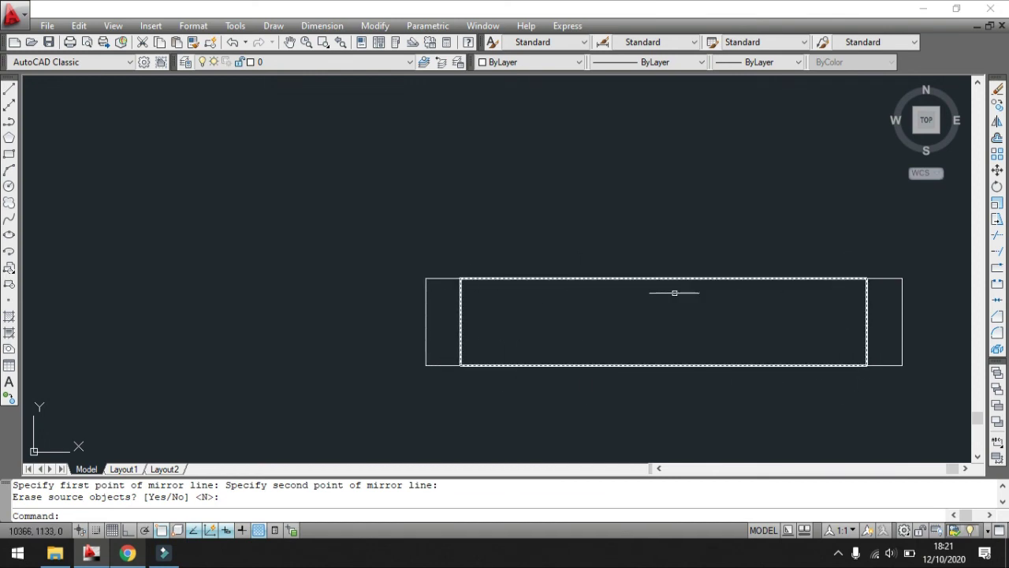
{"action": "middle_click_drag", "start_coordinate": [589, 354], "coordinate": [506, 318]}
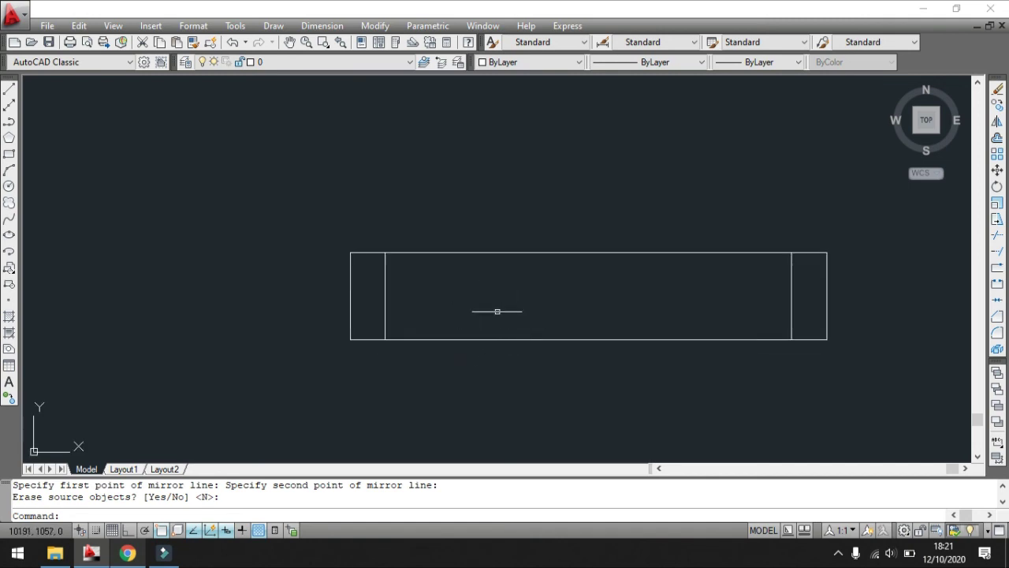
{"action": "middle_click_drag", "start_coordinate": [525, 368], "coordinate": [488, 349]}
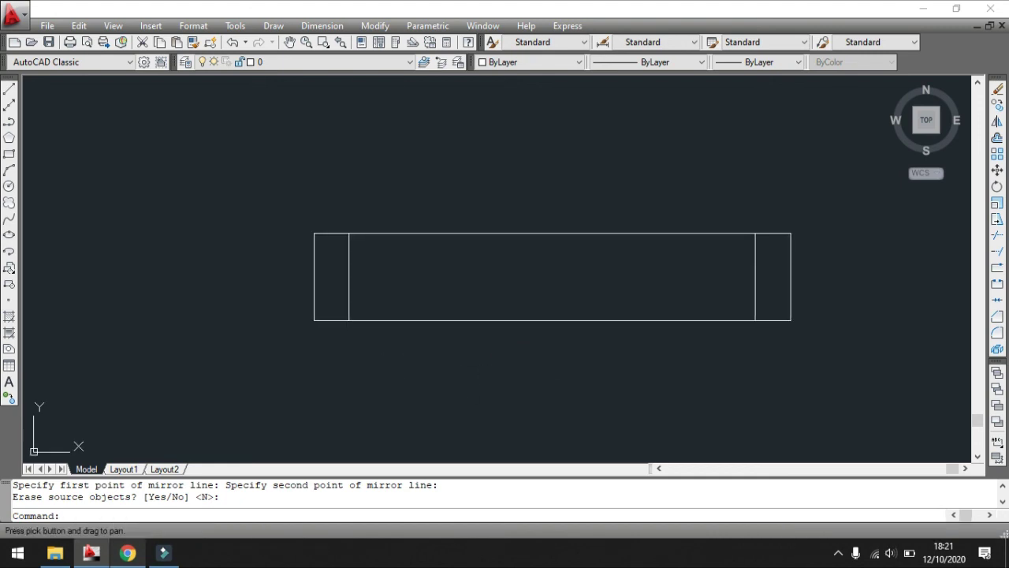
{"action": "scroll", "coordinate": [360, 302], "scroll_direction": "up", "scroll_amount": 2}
{"action": "mouse_move", "coordinate": [360, 302]}
{"action": "middle_mouse_down"}
{"action": "mouse_move", "coordinate": [369, 314]}
{"action": "mouse_move", "coordinate": [325, 271]}
{"action": "middle_mouse_up"}
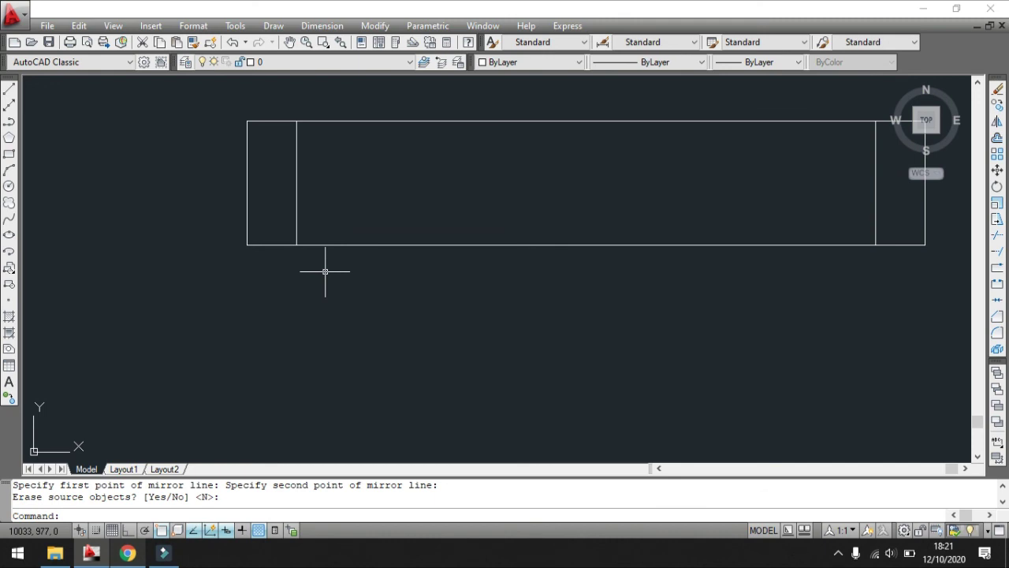
{"action": "middle_click_drag", "start_coordinate": [485, 278], "coordinate": [462, 291]}
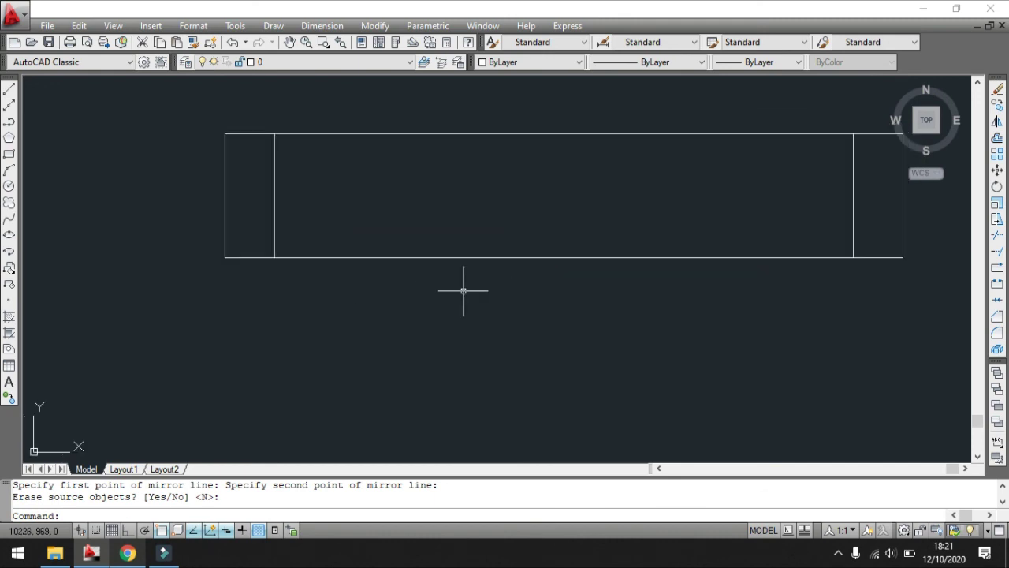
{"action": "middle_click_drag", "start_coordinate": [513, 315], "coordinate": [500, 331]}
{"action": "type", "text": "rec"}
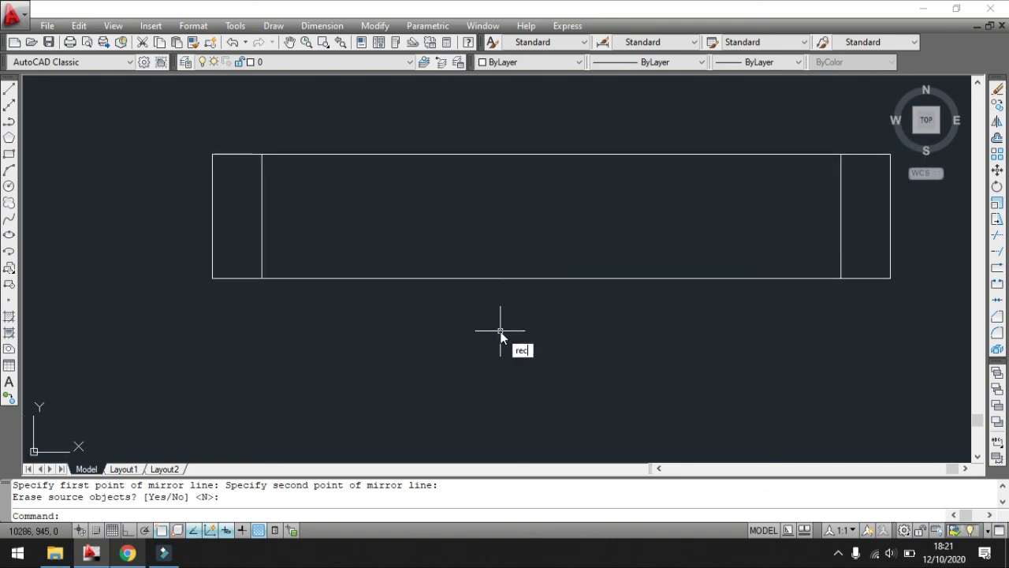
- Draw a 100 by 30 rectangle below the window frame
{"action": "key", "text": "Return"}
{"action": "left_click", "coordinate": [314, 336]}
{"action": "type", "text": "100"}
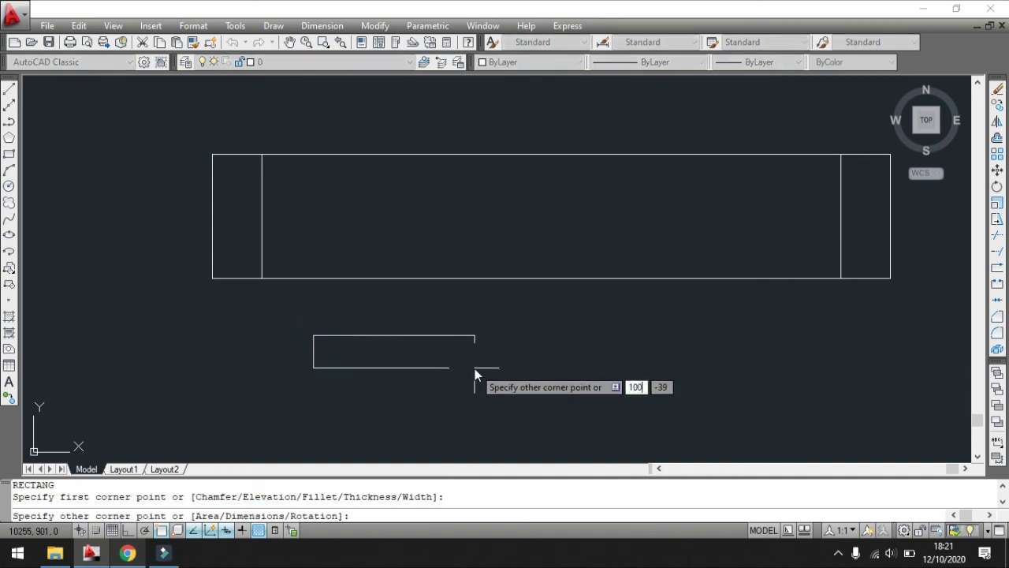
{"action": "key", "text": "Tab"}
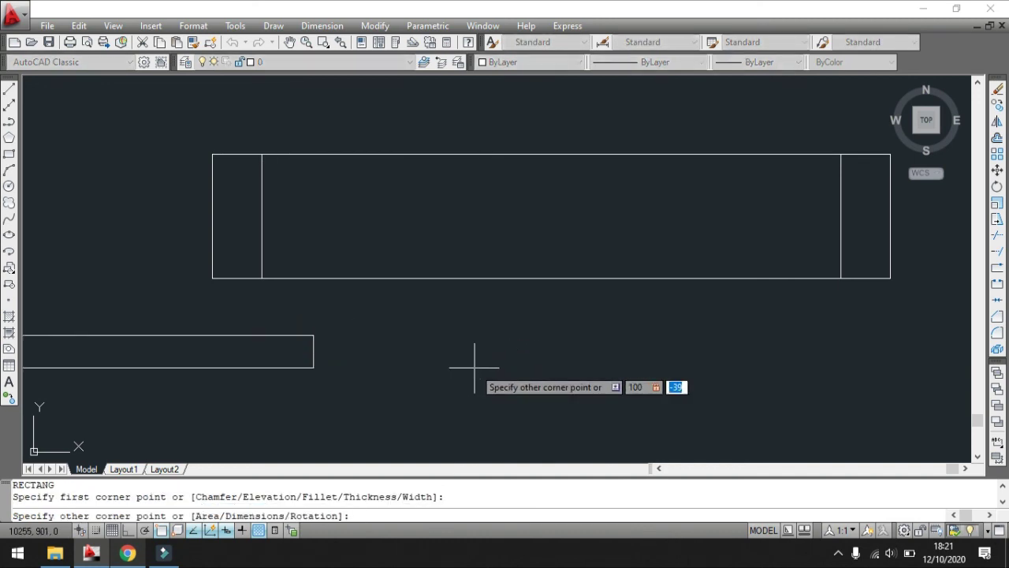
{"action": "type", "text": "30"}
{"action": "key", "text": "Return"}
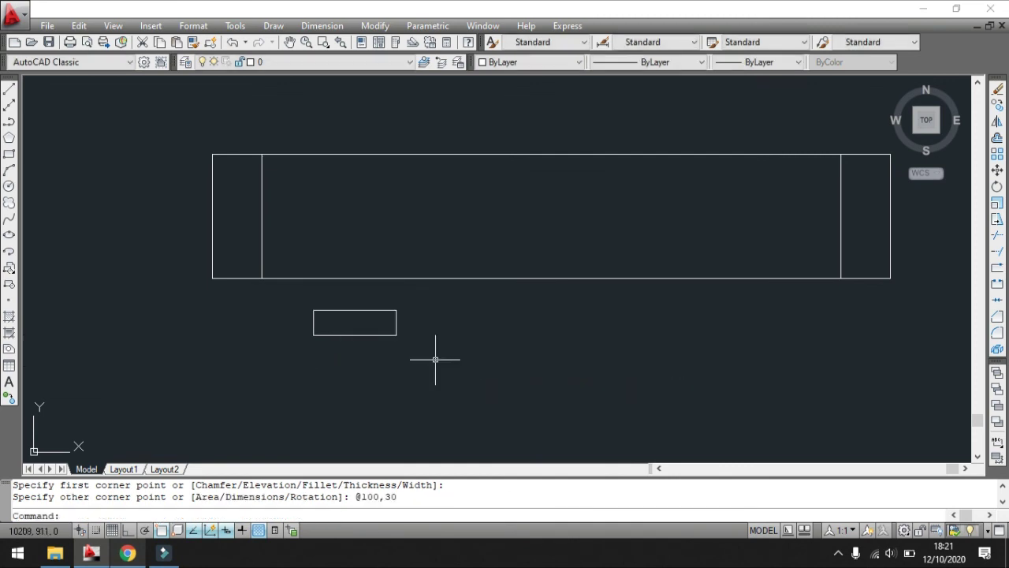
- Move the small rectangle beneath the frame's left end
{"action": "left_click", "coordinate": [422, 358]}
{"action": "left_click", "coordinate": [356, 296]}
{"action": "type", "text": "m"}
{"action": "key", "text": "Return"}
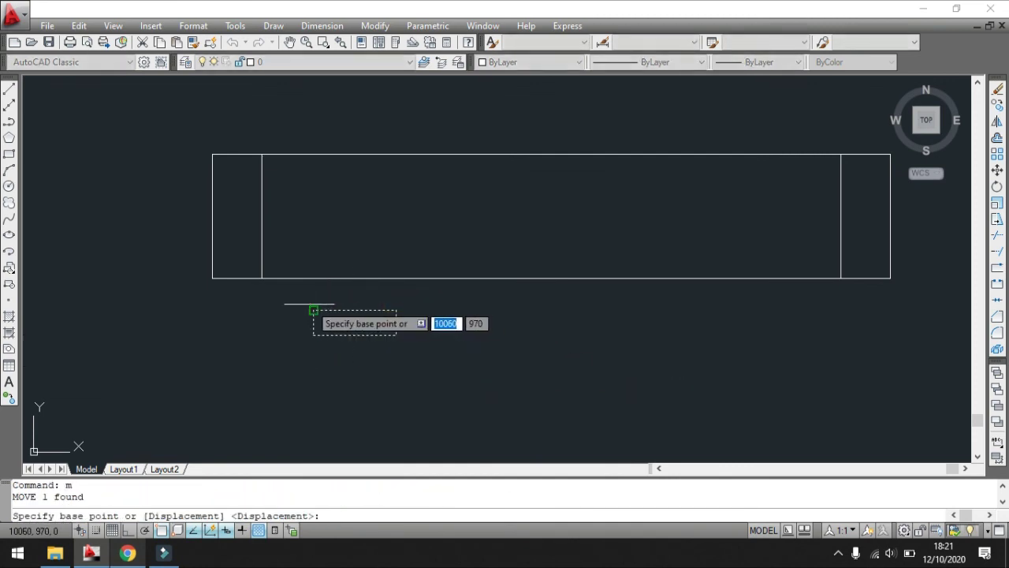
{"action": "left_click", "coordinate": [313, 309]}
{"action": "left_click", "coordinate": [277, 296]}
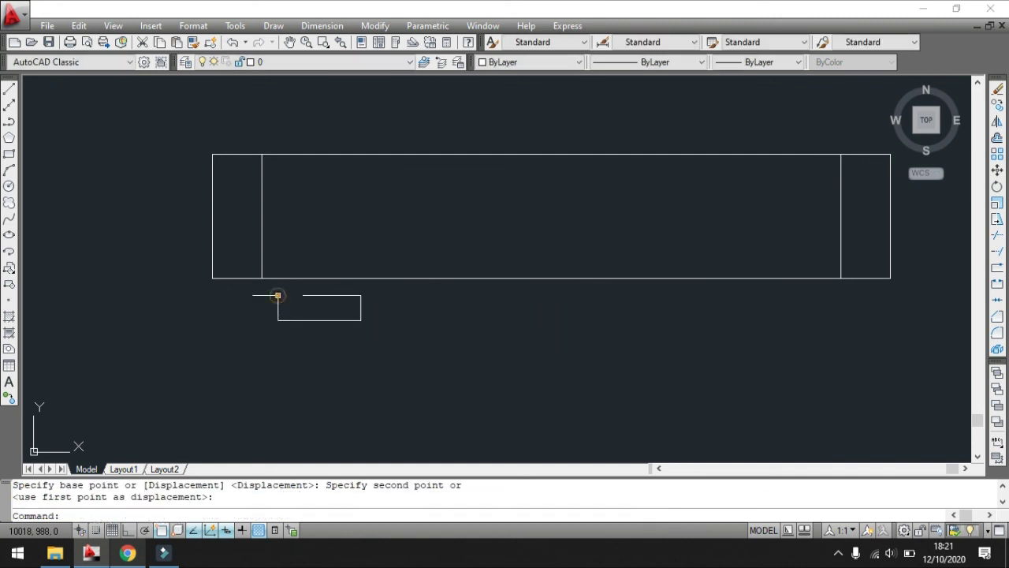
- Move the small rectangle up onto the frame's bottom edge line
{"action": "left_click", "coordinate": [302, 319]}
{"action": "left_click", "coordinate": [286, 318]}
{"action": "type", "text": "m"}
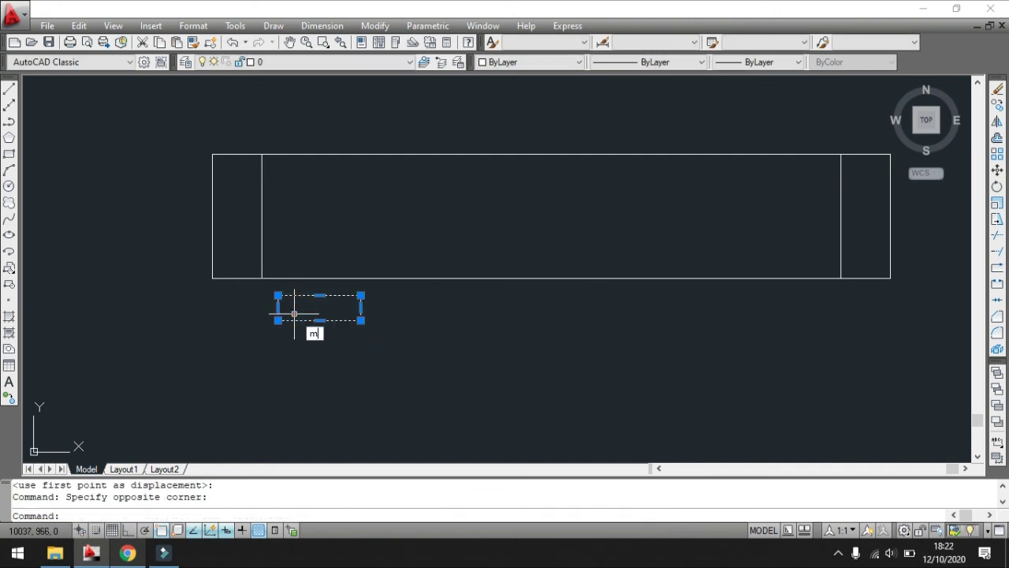
{"action": "key", "text": "Return"}
{"action": "left_click", "coordinate": [278, 320]}
{"action": "scroll", "coordinate": [279, 320], "scroll_direction": "up", "scroll_amount": 5}
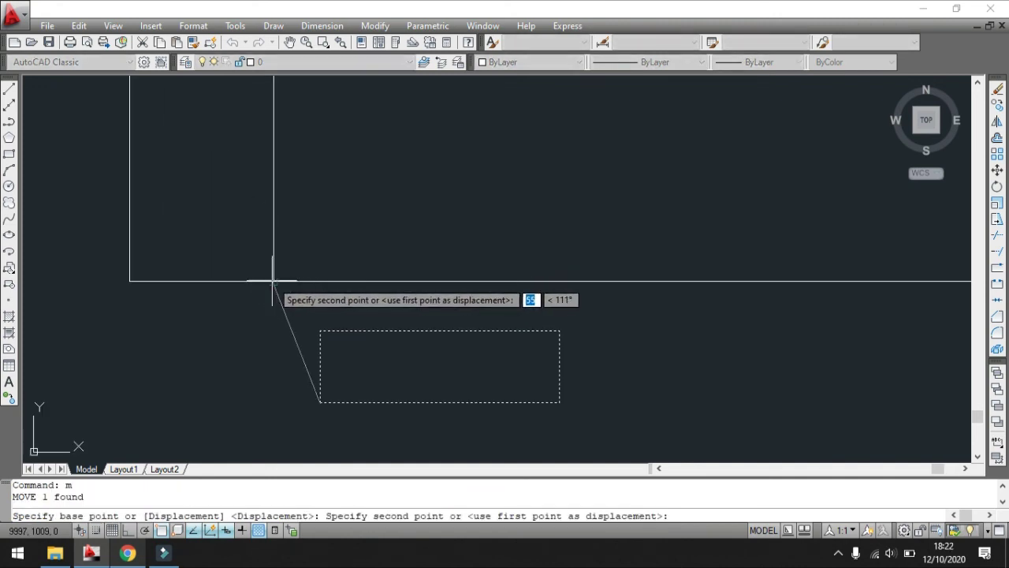
{"action": "left_click", "coordinate": [274, 281]}
- Shift the small rectangle 30 units left with Ortho on
{"action": "left_click", "coordinate": [550, 246]}
{"action": "left_click", "coordinate": [500, 208]}
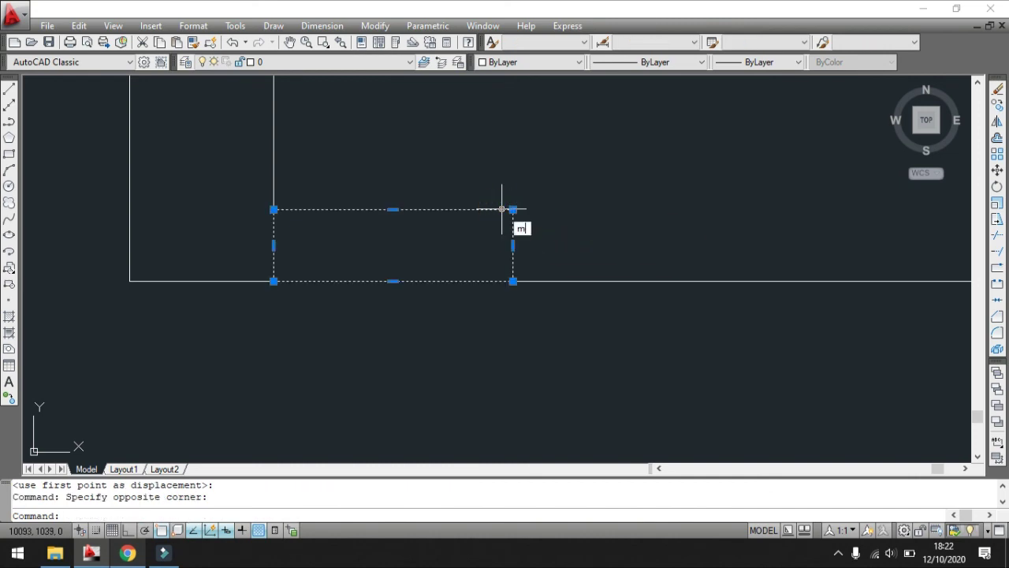
{"action": "type", "text": "m"}
{"action": "key", "text": "Return"}
{"action": "left_click", "coordinate": [514, 347]}
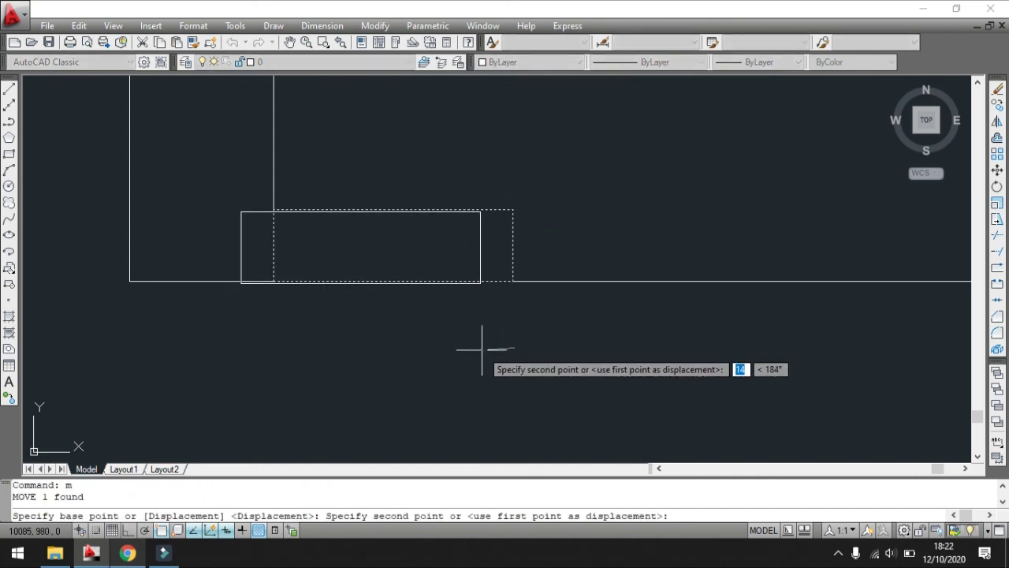
{"action": "key", "text": "F8"}
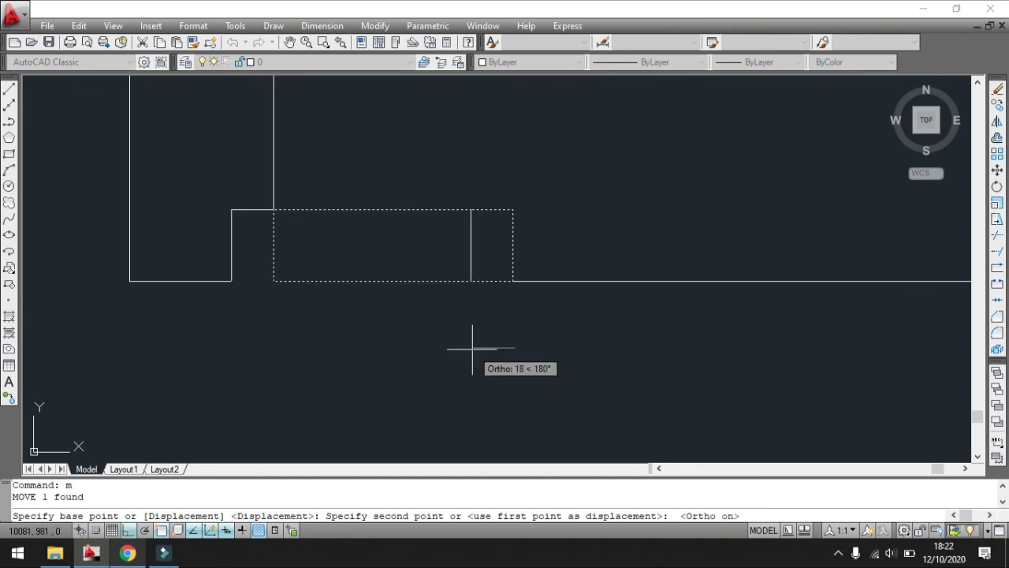
{"action": "type", "text": "3"}
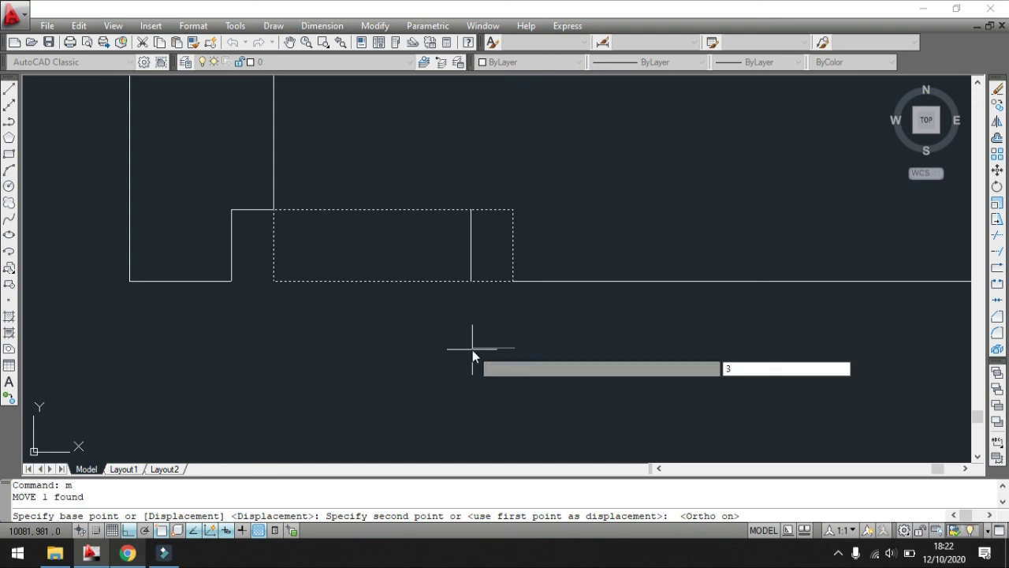
{"action": "type", "text": "0"}
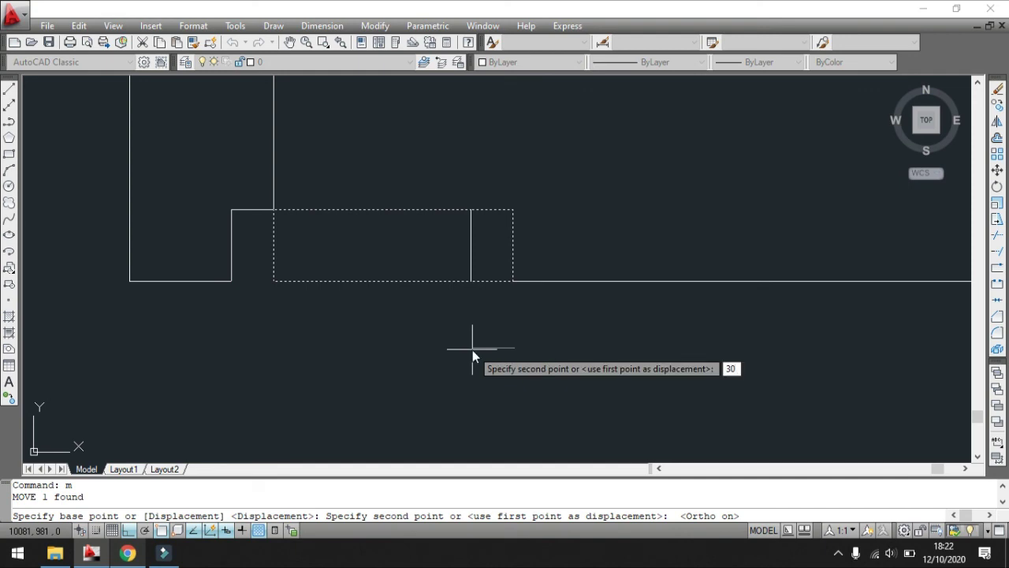
{"action": "key", "text": "Return"}
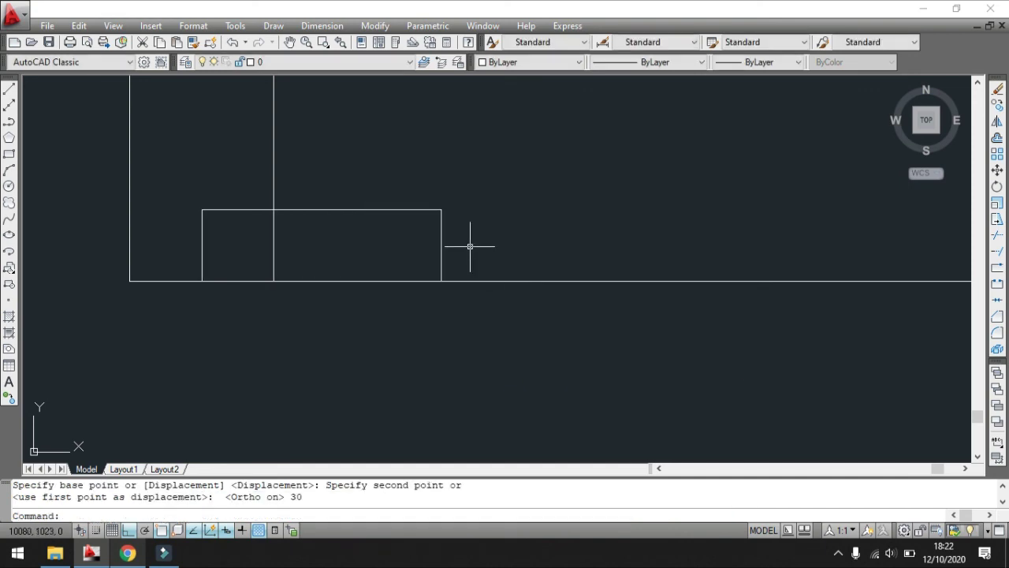
- Undo the 30-unit move, retry a 15-unit shift, then undo again
{"action": "key", "text": "ctrl+z"}
{"action": "left_click_drag", "start_coordinate": [695, 267], "coordinate": [472, 221]}
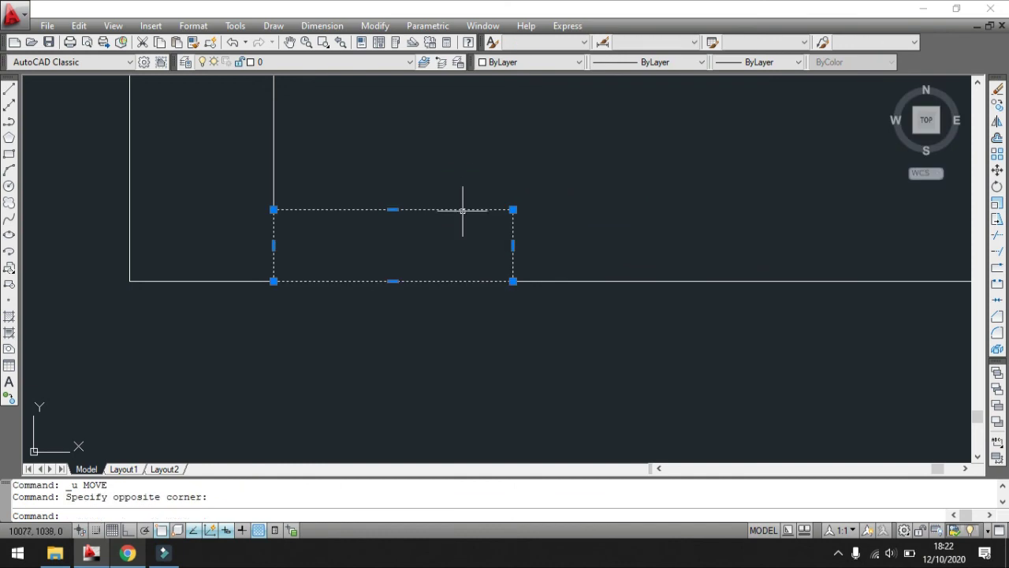
{"action": "type", "text": "m"}
{"action": "key", "text": "Return"}
{"action": "left_click", "coordinate": [514, 329]}
{"action": "type", "text": "15"}
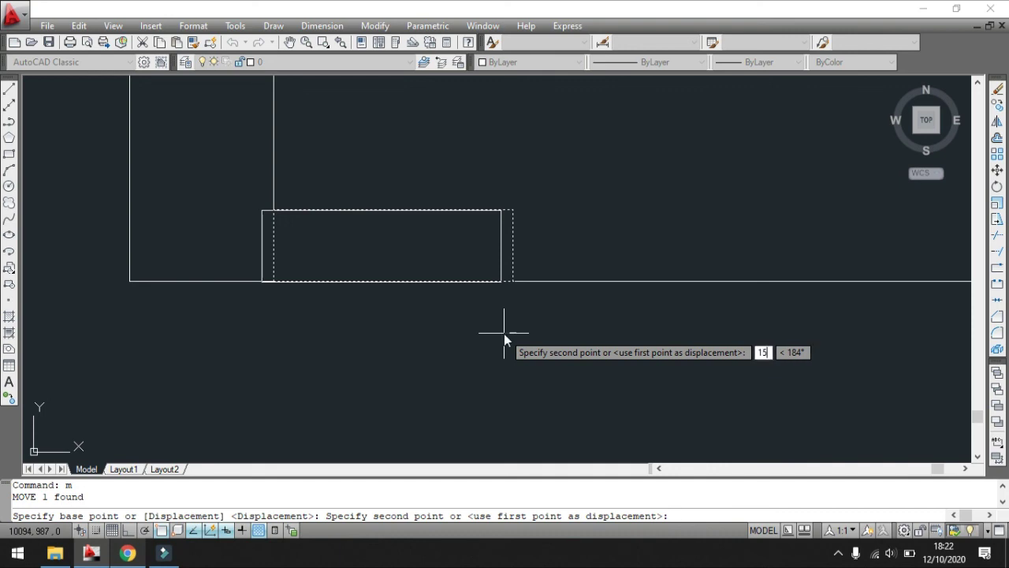
{"action": "key", "text": "Return"}
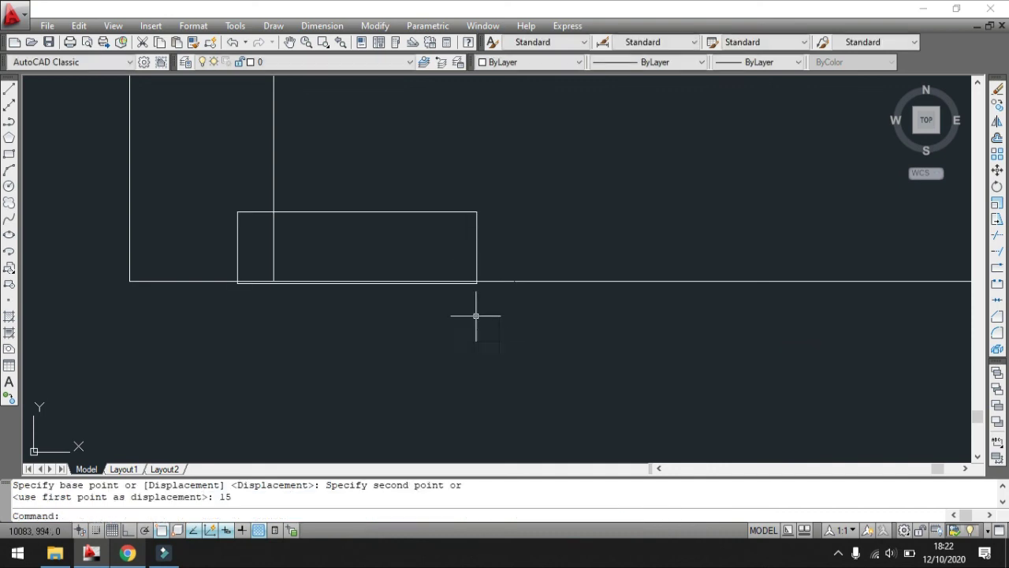
{"action": "type", "text": "u"}
{"action": "key", "text": "Return"}
- Shift the small rectangle 15 units left horizontally using Ortho
{"action": "left_click", "coordinate": [576, 228]}
{"action": "left_click", "coordinate": [437, 157]}
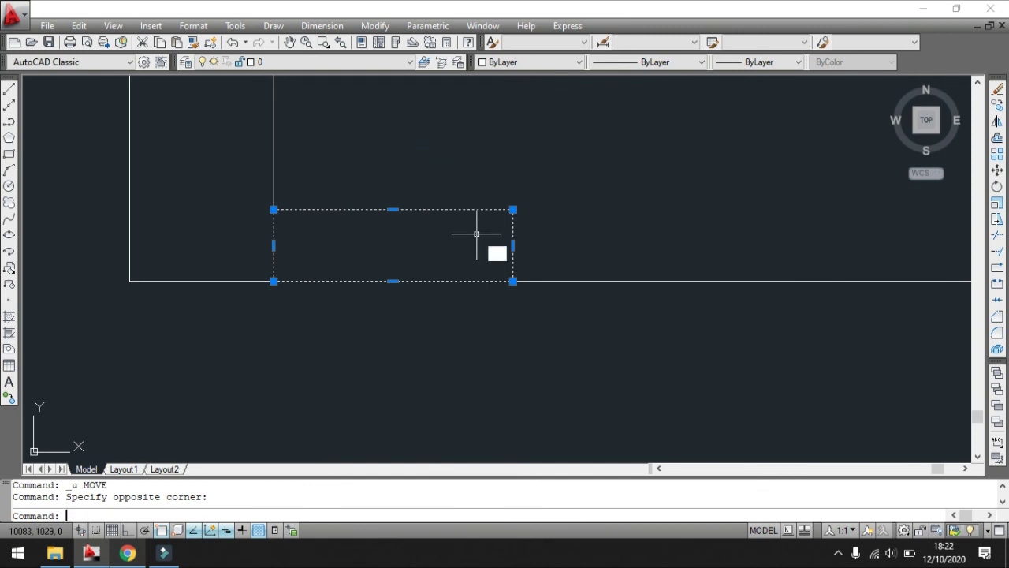
{"action": "type", "text": "m"}
{"action": "key", "text": "Return"}
{"action": "left_click", "coordinate": [501, 323]}
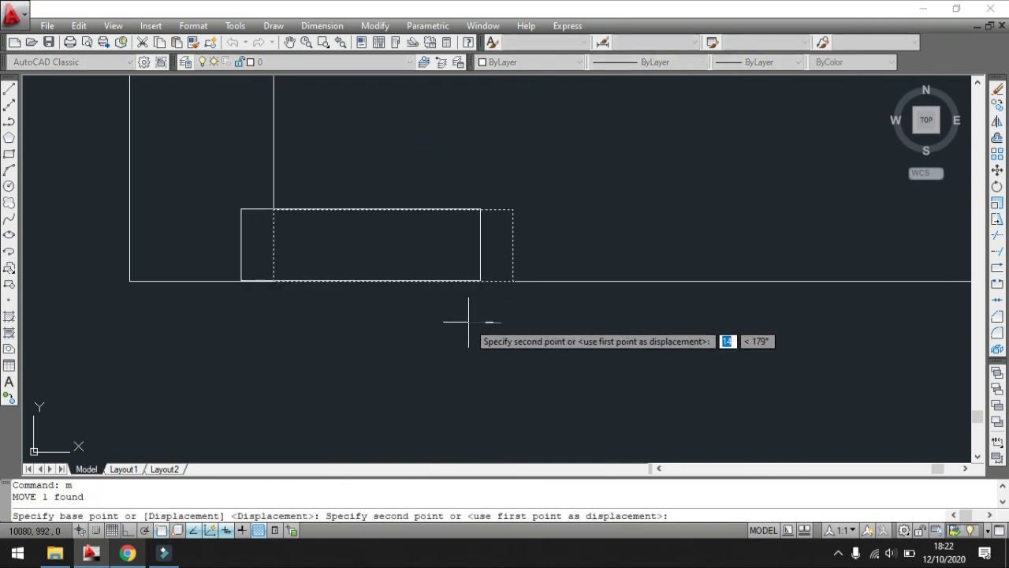
{"action": "key", "text": "F8"}
{"action": "type", "text": "15"}
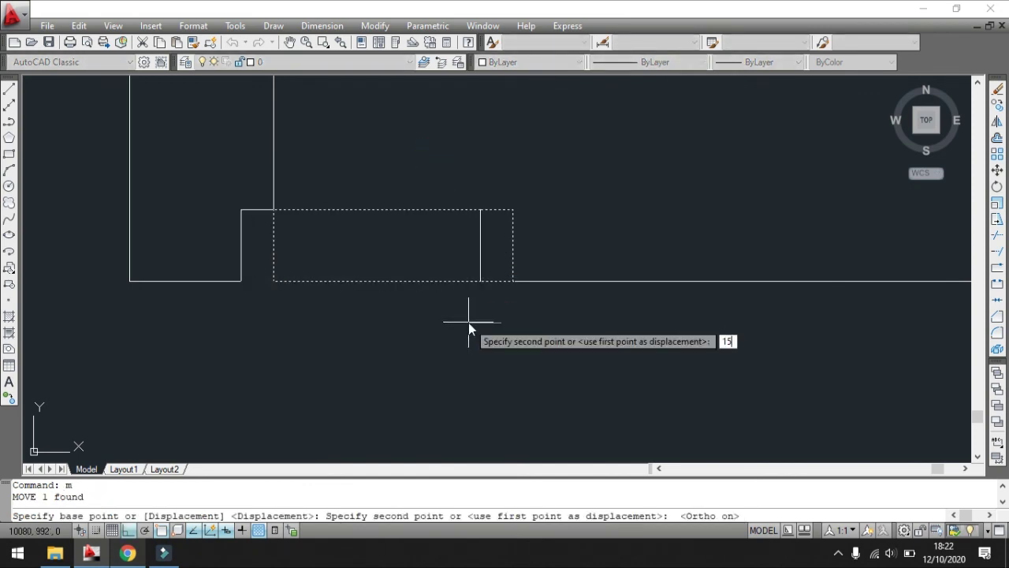
{"action": "key", "text": "Return"}
{"action": "left_click", "coordinate": [509, 254]}
{"action": "left_click", "coordinate": [434, 187]}
{"action": "scroll", "coordinate": [429, 236], "scroll_direction": "down", "scroll_amount": 4}
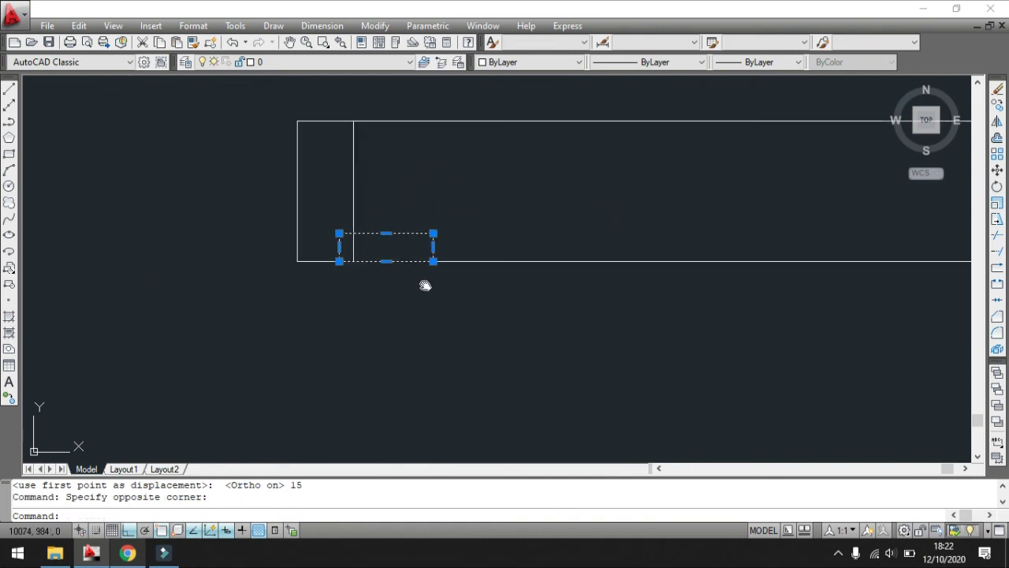
{"action": "middle_click_drag", "start_coordinate": [423, 281], "coordinate": [259, 293]}
{"action": "type", "text": "mi"}
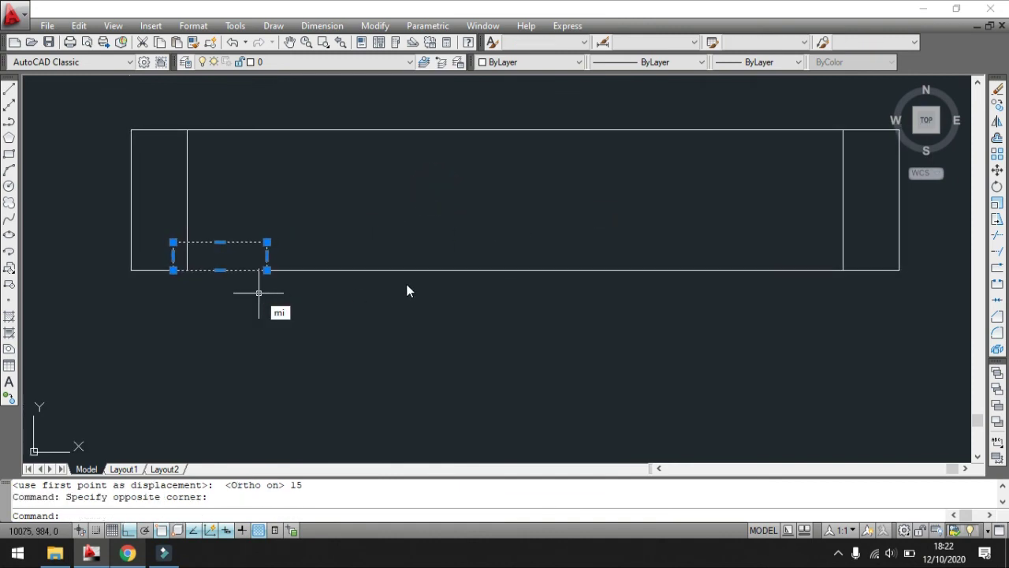
- Mirror the small rectangle to the frame's right end, keeping the original
{"action": "key", "text": "Return"}
{"action": "left_click", "coordinate": [515, 269]}
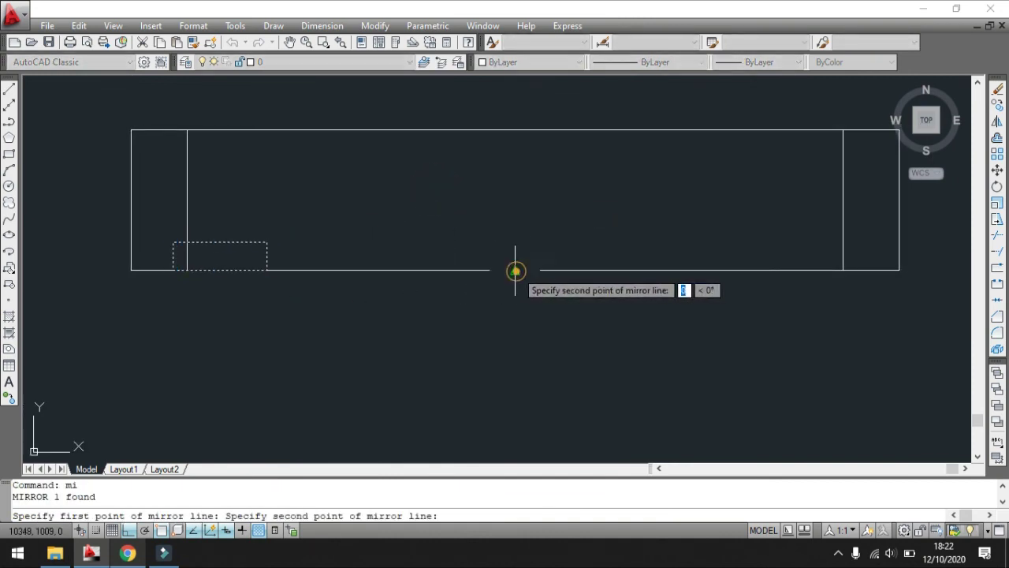
{"action": "left_click", "coordinate": [514, 129]}
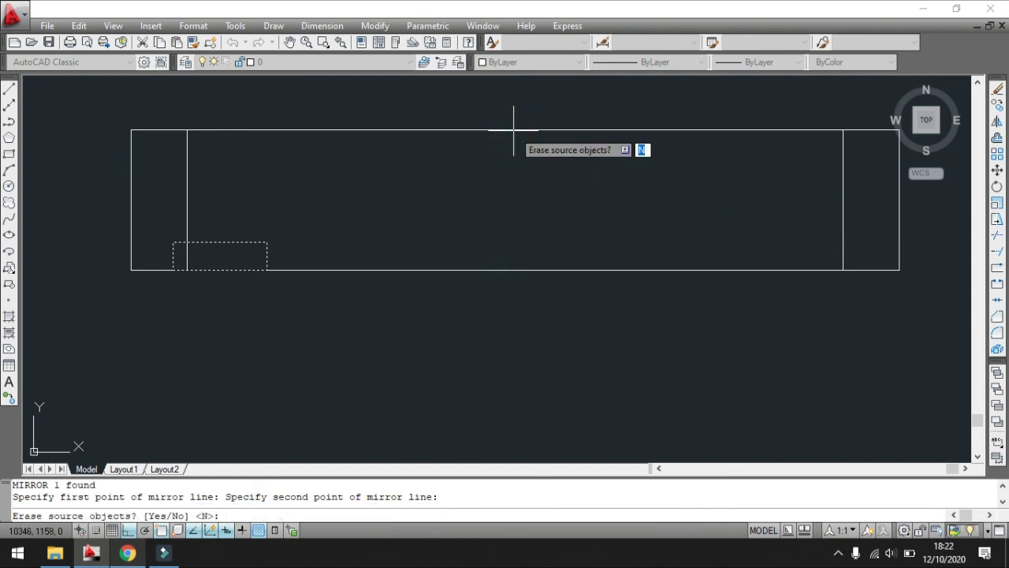
{"action": "key", "text": "Return"}
- Trim the vertical lines inside both small rectangles
{"action": "scroll", "coordinate": [235, 269], "scroll_direction": "up", "scroll_amount": 2}
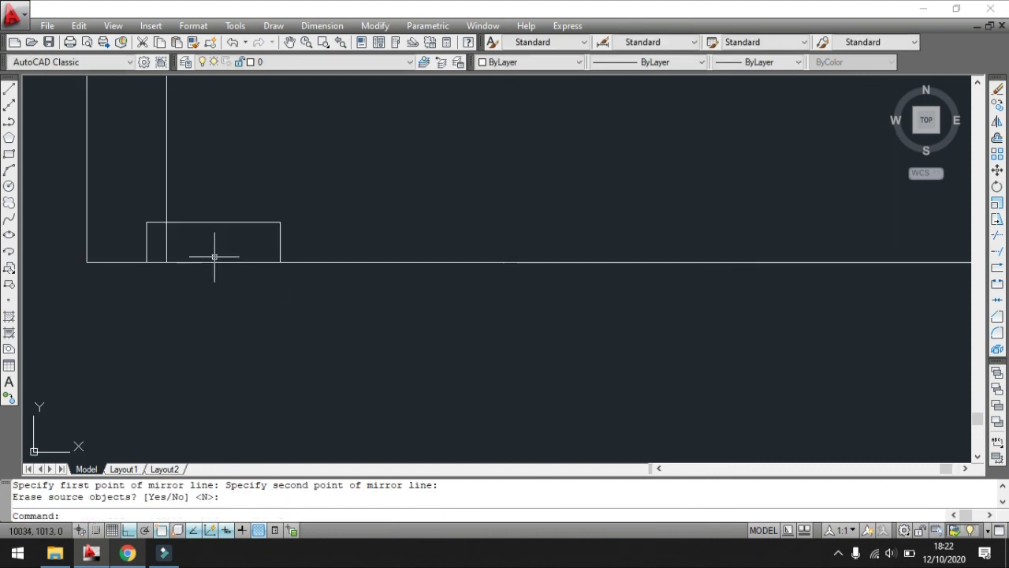
{"action": "middle_click_drag", "start_coordinate": [214, 255], "coordinate": [283, 302]}
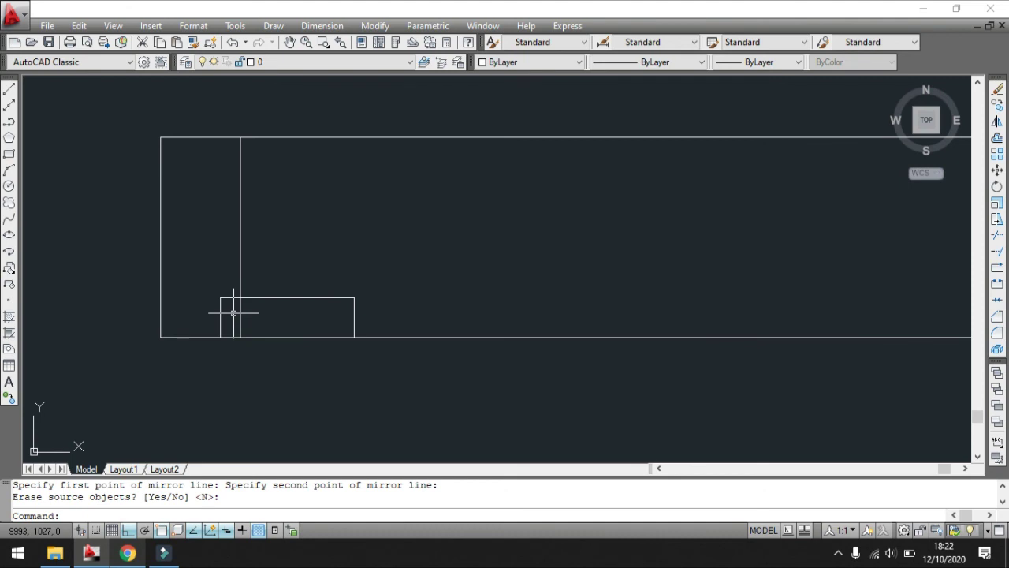
{"action": "type", "text": "tr"}
{"action": "key", "text": "Return"}
{"action": "key", "text": "Return"}
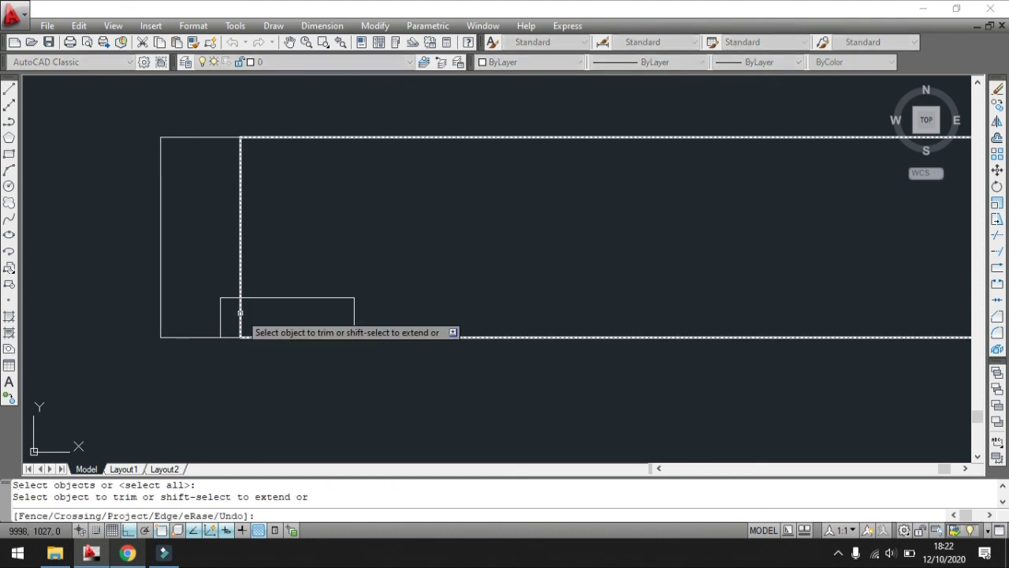
{"action": "left_click", "coordinate": [241, 313]}
{"action": "scroll", "coordinate": [237, 319], "scroll_direction": "down", "scroll_amount": 3}
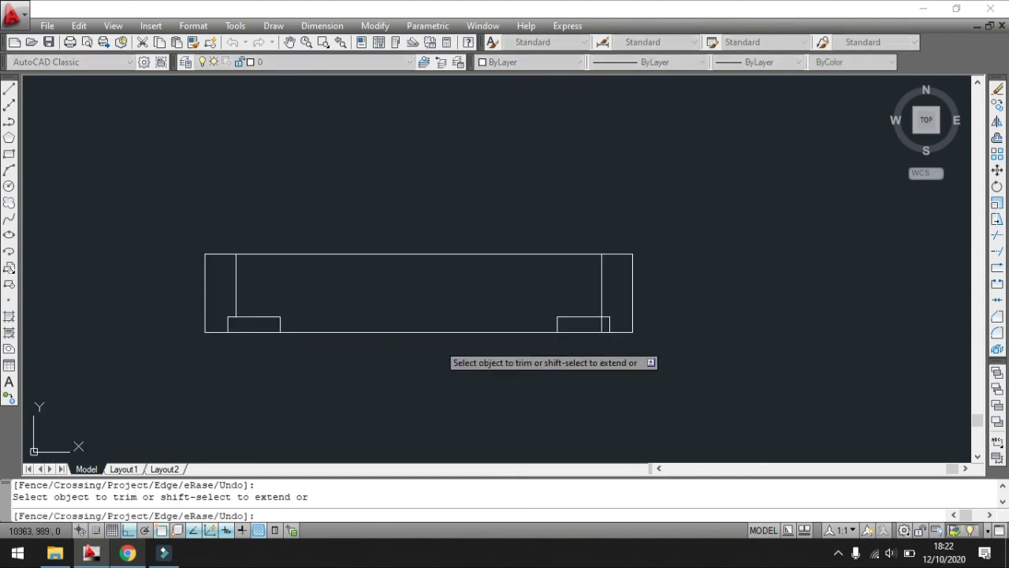
{"action": "scroll", "coordinate": [603, 323], "scroll_direction": "up", "scroll_amount": 3}
{"action": "left_click", "coordinate": [619, 324]}
{"action": "left_click", "coordinate": [592, 309]}
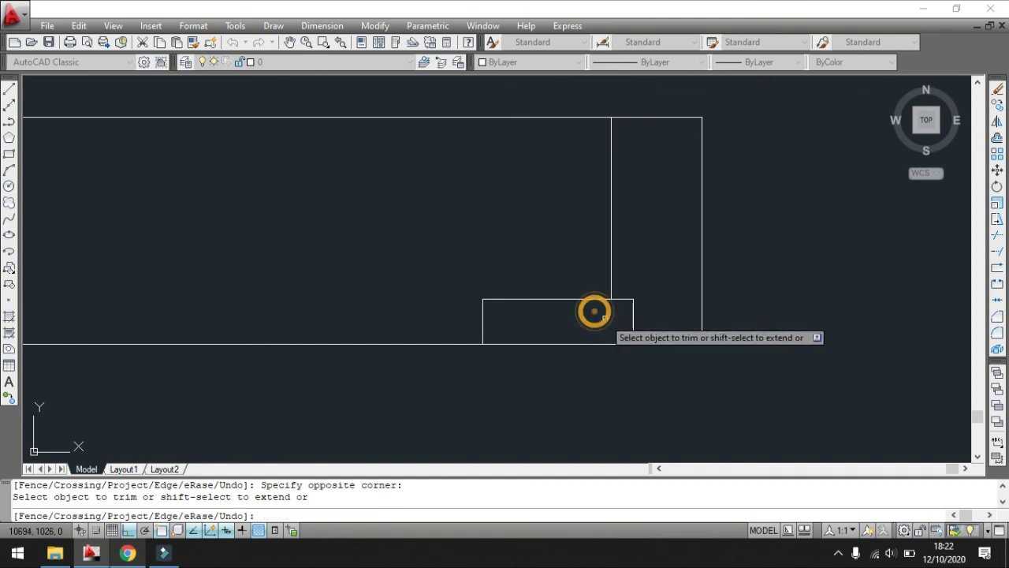
{"action": "scroll", "coordinate": [592, 309], "scroll_direction": "down", "scroll_amount": 4}
{"action": "middle_click_drag", "start_coordinate": [489, 353], "coordinate": [535, 352]}
{"action": "key", "text": "Escape"}
{"action": "key", "text": "Escape"}
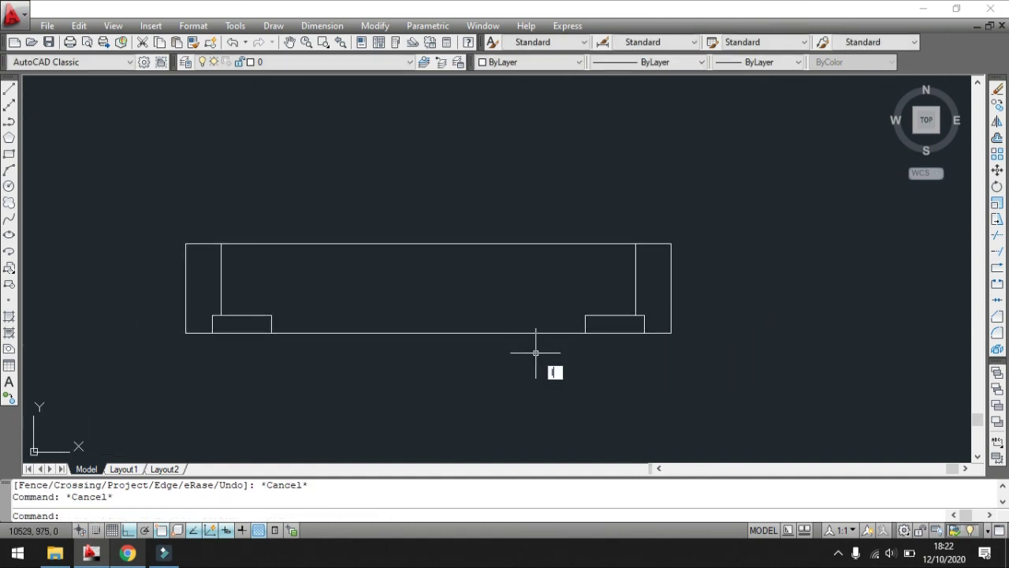
- Draw a line joining the two small rectangles and give it 0.50 mm lineweight
{"action": "key", "text": "Return"}
{"action": "left_click", "coordinate": [271, 324]}
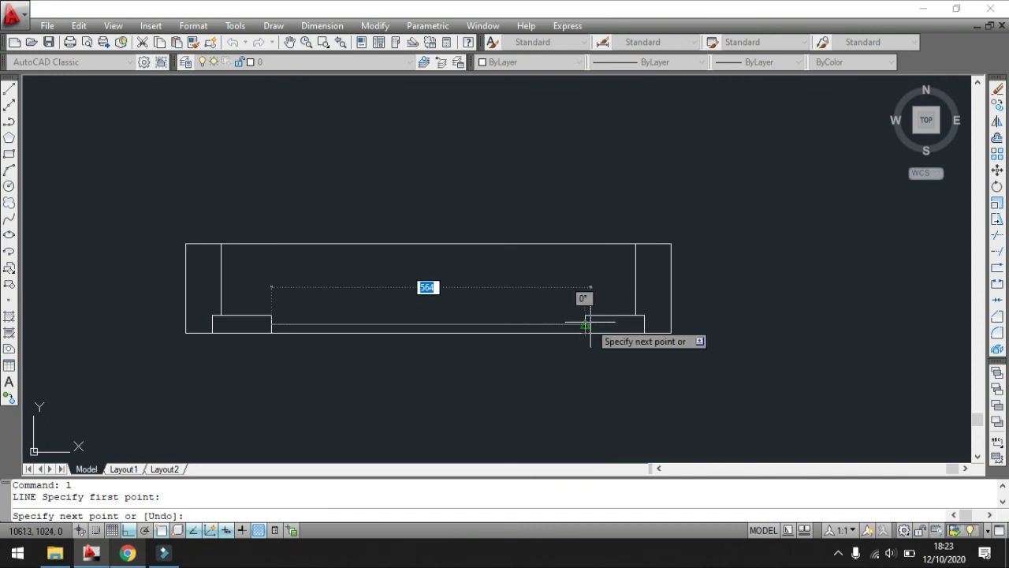
{"action": "left_click", "coordinate": [585, 324]}
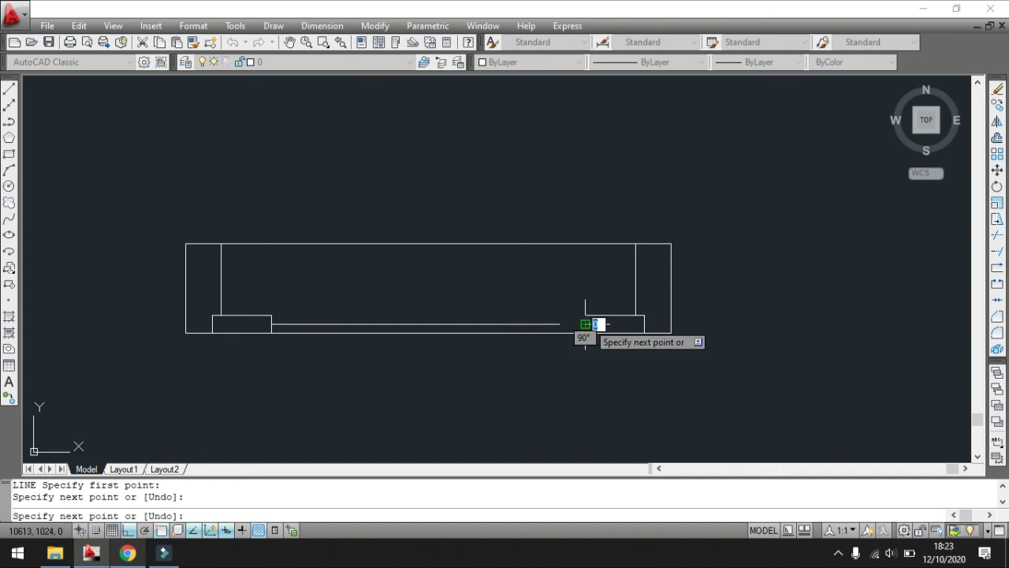
{"action": "key", "text": "Escape"}
{"action": "left_click", "coordinate": [507, 324]}
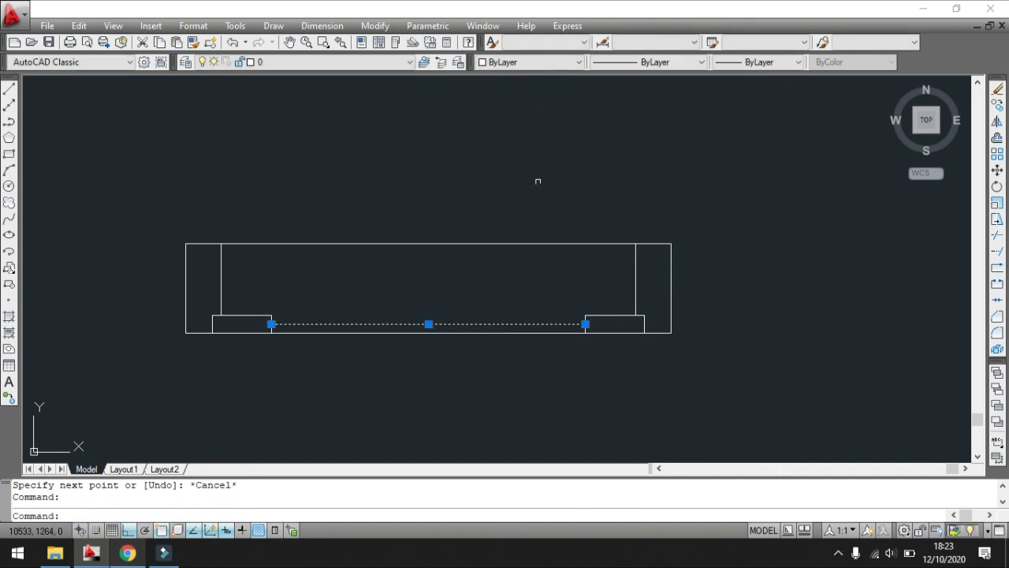
{"action": "left_click", "coordinate": [605, 61]}
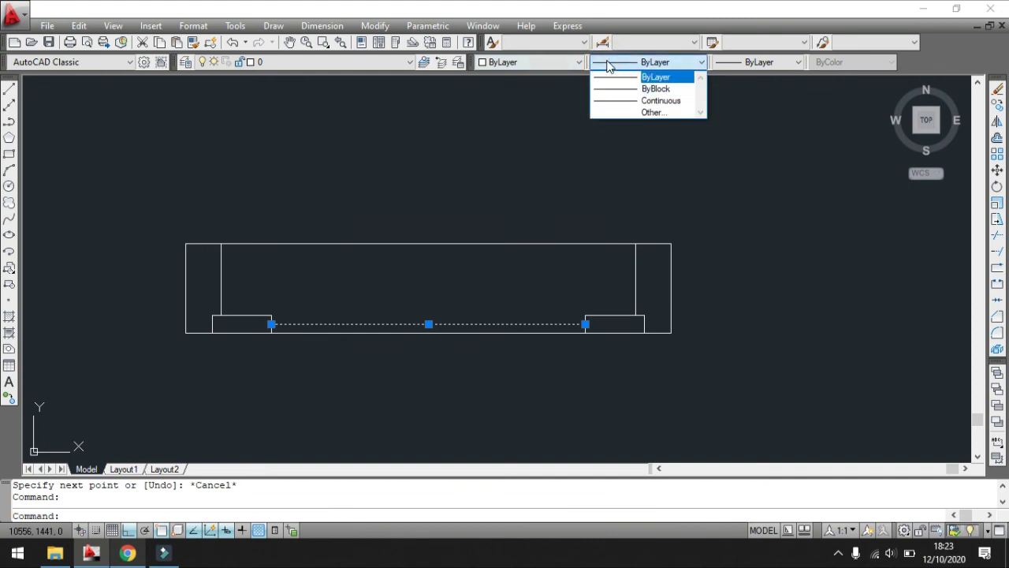
{"action": "left_click", "coordinate": [727, 61]}
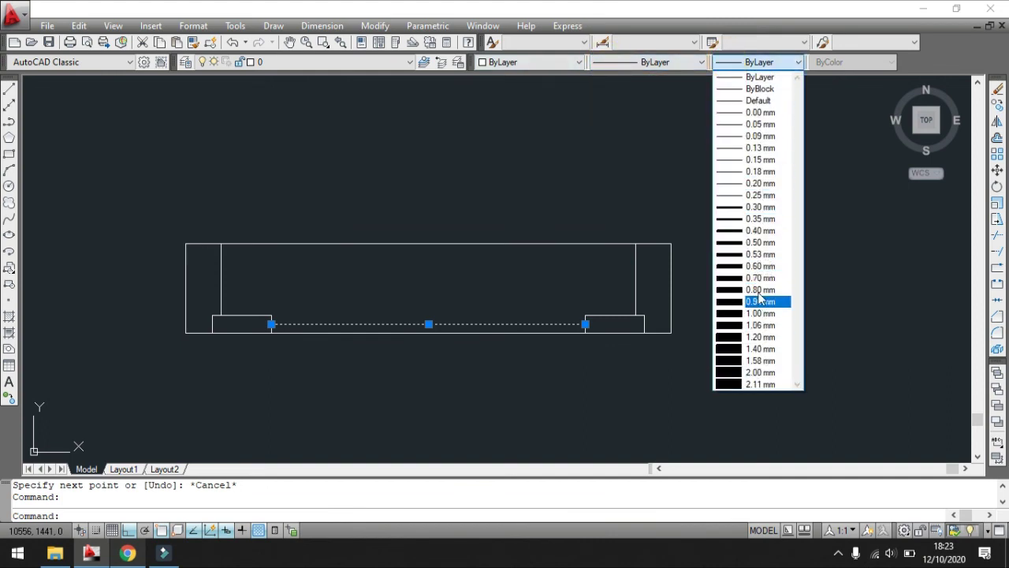
{"action": "left_click", "coordinate": [760, 242]}
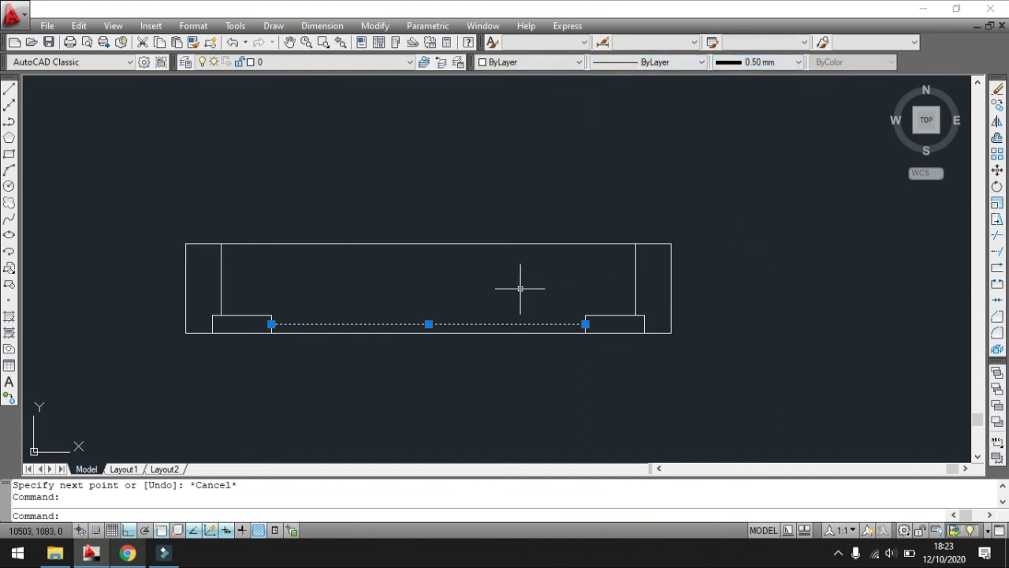
{"action": "key", "text": "Escape"}
{"action": "key", "text": "Escape"}
{"action": "scroll", "coordinate": [534, 316], "scroll_direction": "down", "scroll_amount": 4}
{"action": "scroll", "coordinate": [615, 289], "scroll_direction": "down", "scroll_amount": 1}
- Put the whole window frame on layer M
{"action": "left_click", "coordinate": [762, 308]}
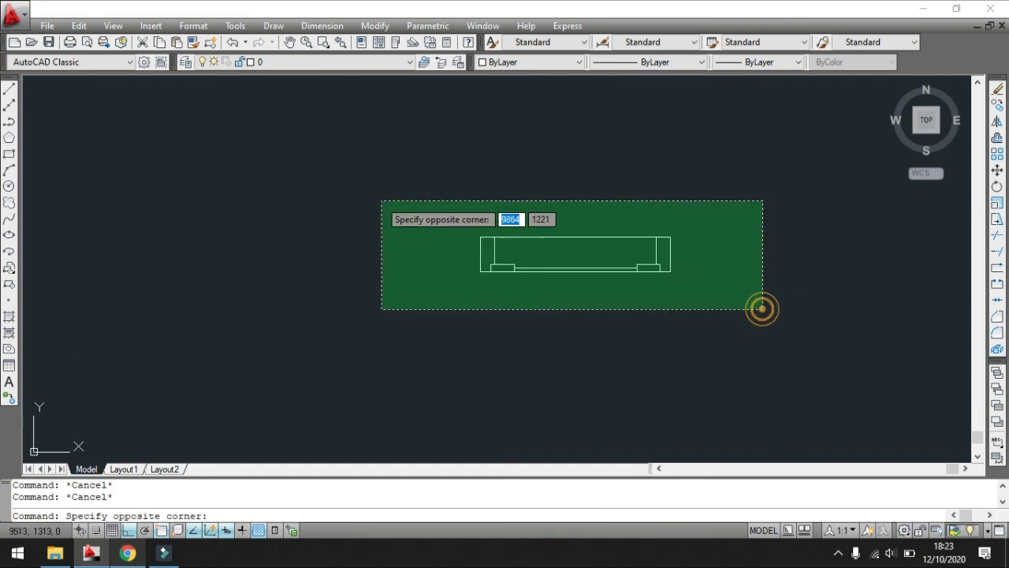
{"action": "left_click", "coordinate": [361, 183]}
{"action": "left_click", "coordinate": [305, 63]}
{"action": "left_click", "coordinate": [278, 110]}
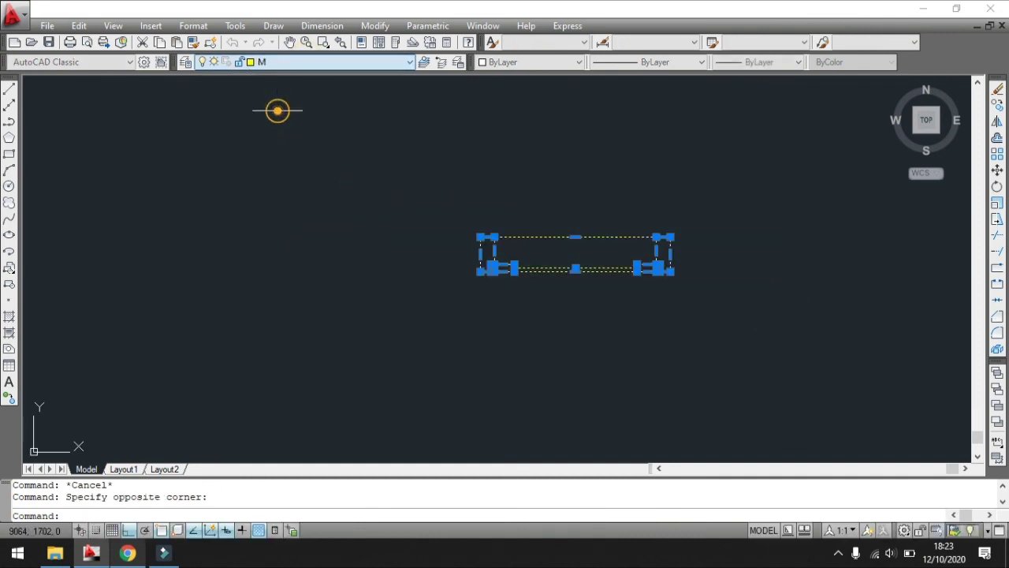
{"action": "key", "text": "Escape"}
{"action": "key", "text": "Escape"}
{"action": "middle_click_drag", "start_coordinate": [522, 282], "coordinate": [453, 313]}
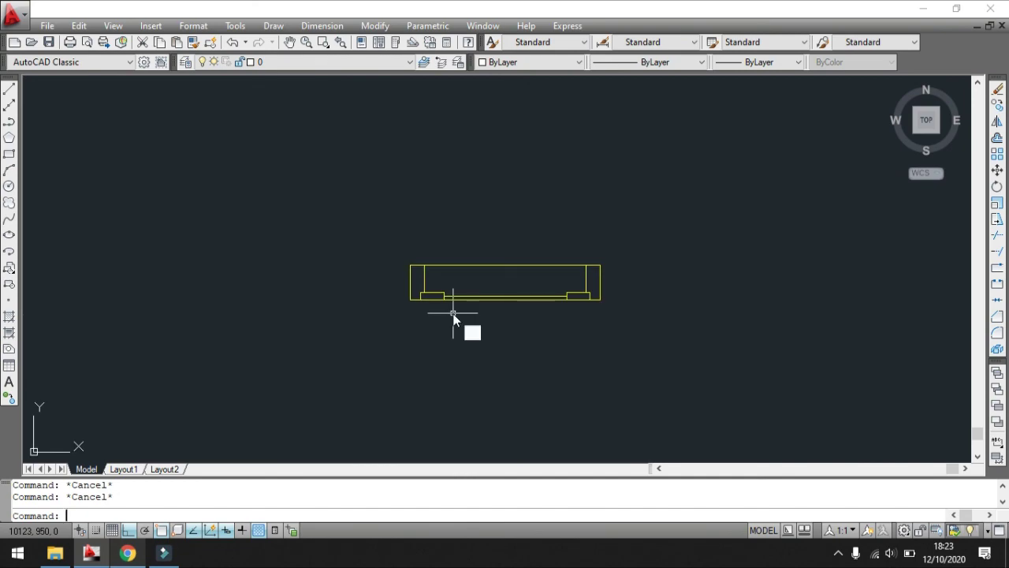
- Hatch the frame's two tall end pieces with diagonal lines
{"action": "type", "text": "h"}
{"action": "key", "text": "Return"}
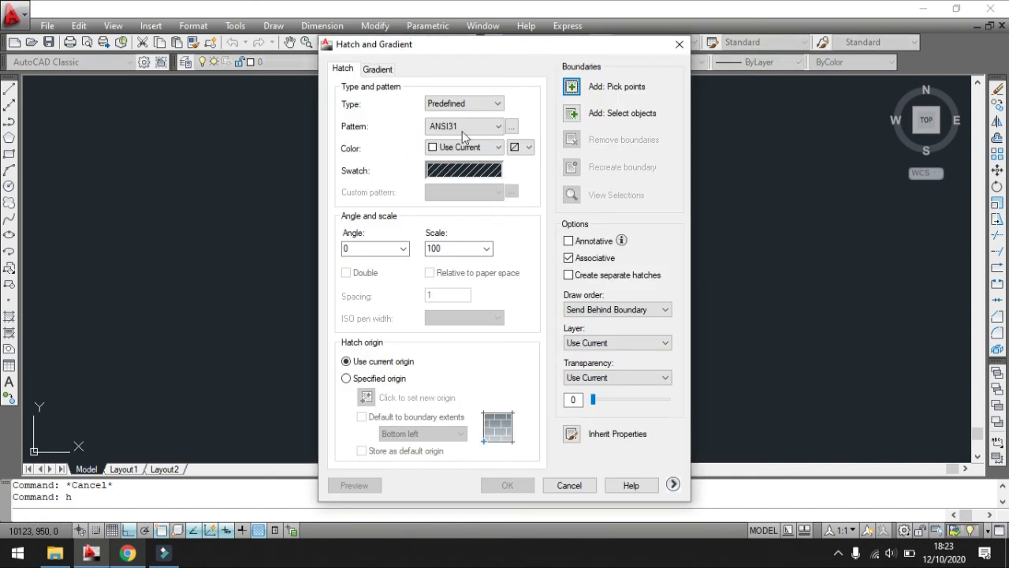
{"action": "left_click", "coordinate": [571, 88]}
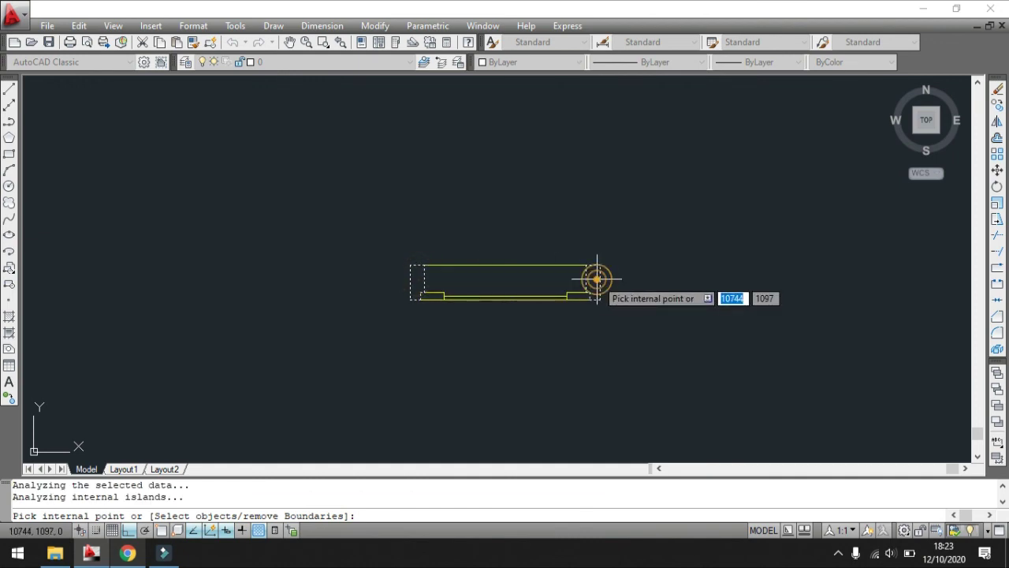
{"action": "key", "text": "Return"}
{"action": "left_click", "coordinate": [504, 486]}
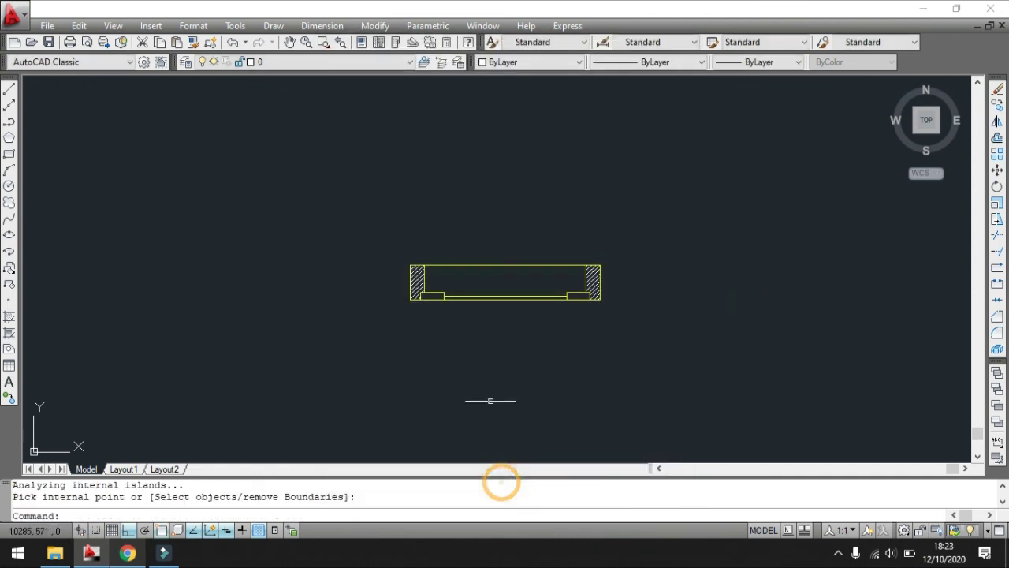
- Hatch both small bottom rectangles with ANSI31 at a 90° angle
{"action": "scroll", "coordinate": [454, 316], "scroll_direction": "up", "scroll_amount": 3}
{"action": "key", "text": "Return"}
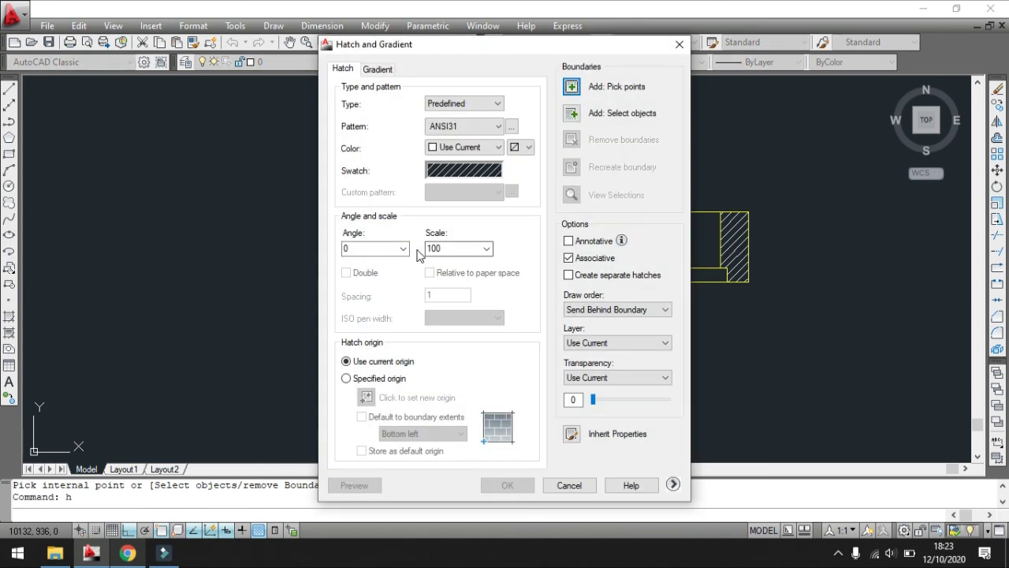
{"action": "left_click", "coordinate": [404, 248]}
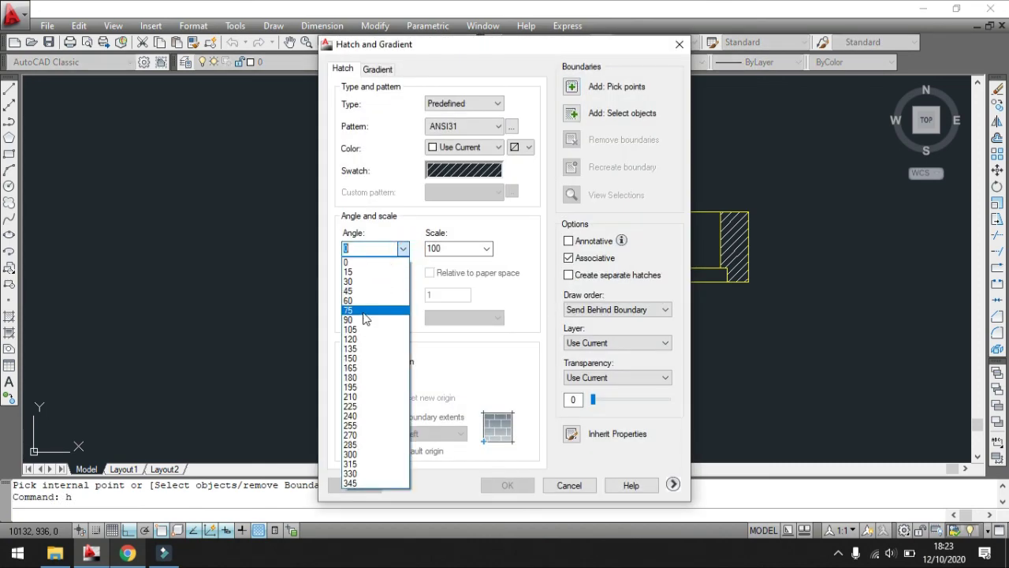
{"action": "left_click", "coordinate": [359, 317]}
{"action": "left_click", "coordinate": [572, 87]}
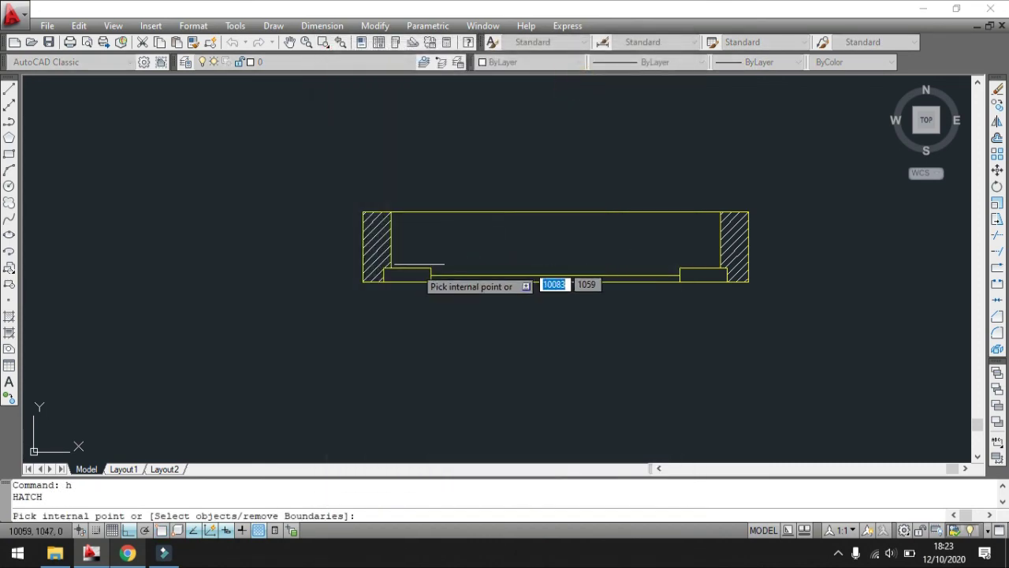
{"action": "left_click", "coordinate": [408, 274]}
{"action": "left_click", "coordinate": [704, 276]}
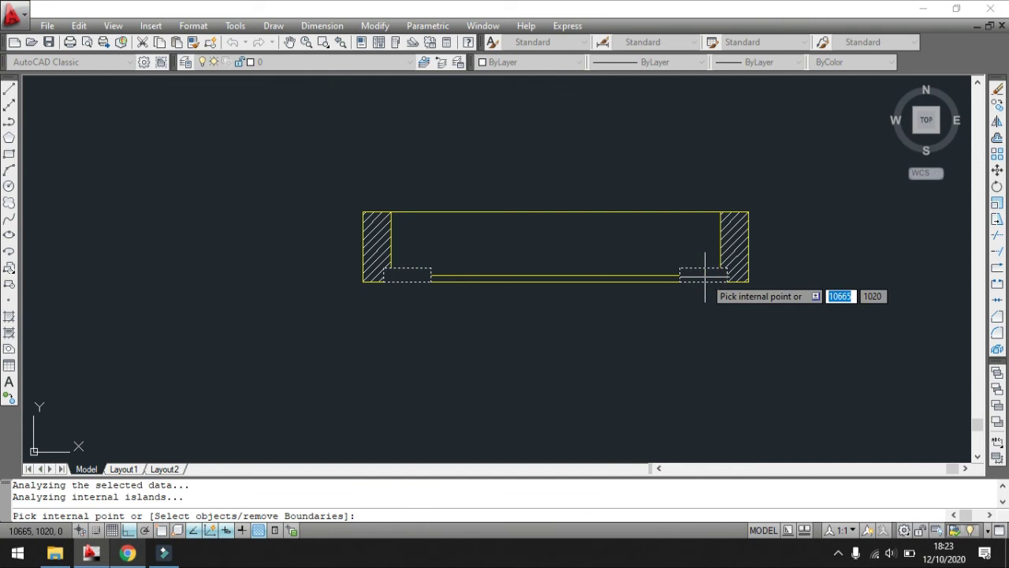
{"action": "key", "text": "Return"}
{"action": "left_click", "coordinate": [507, 487]}
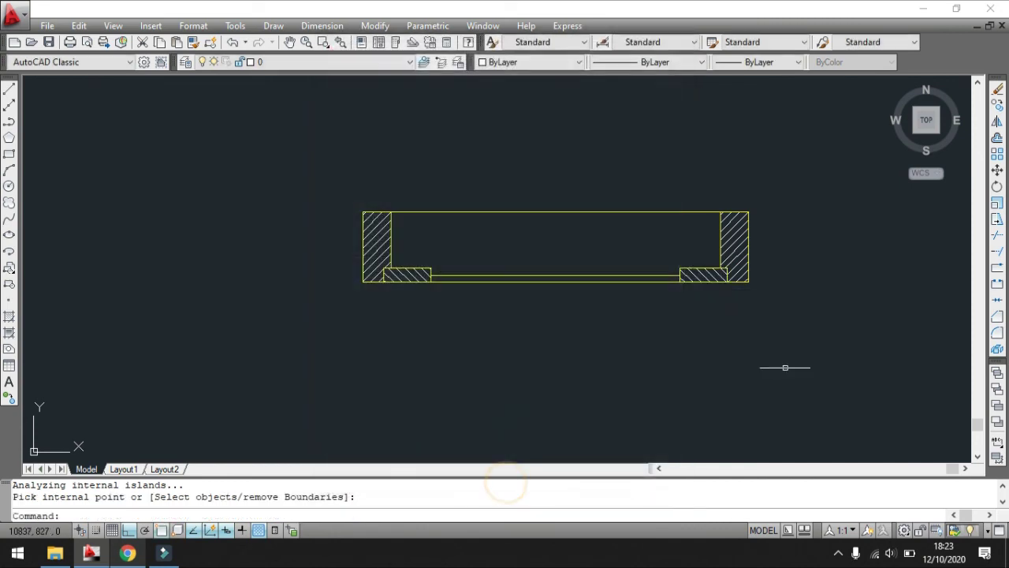
{"action": "left_click", "coordinate": [815, 365]}
{"action": "left_click", "coordinate": [289, 137]}
- Move the selected window frame hatching onto layer M
{"action": "left_click", "coordinate": [266, 63]}
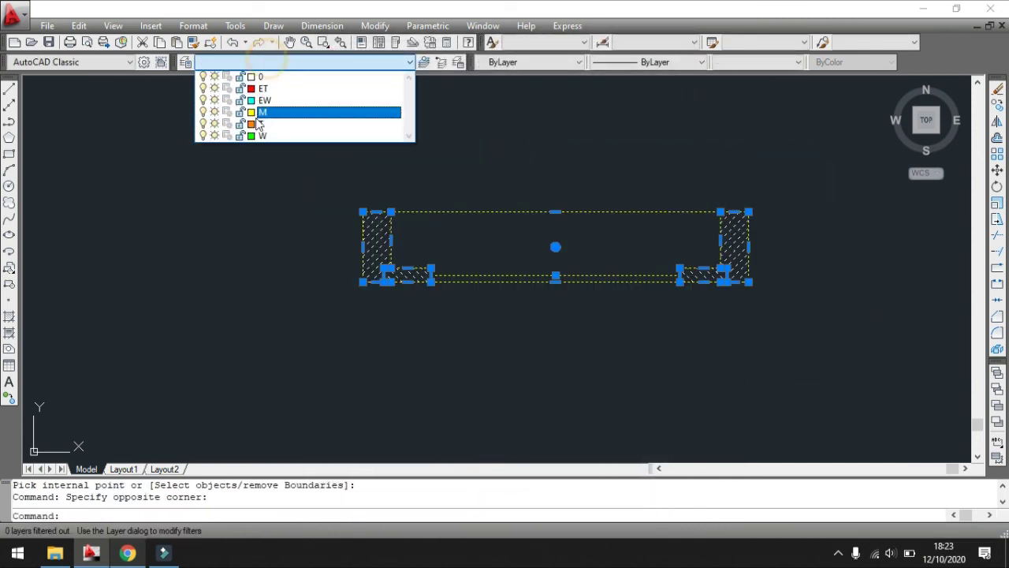
{"action": "left_click", "coordinate": [263, 113]}
{"action": "key", "text": "Escape"}
{"action": "key", "text": "Escape"}
{"action": "scroll", "coordinate": [476, 280], "scroll_direction": "down", "scroll_amount": 10}
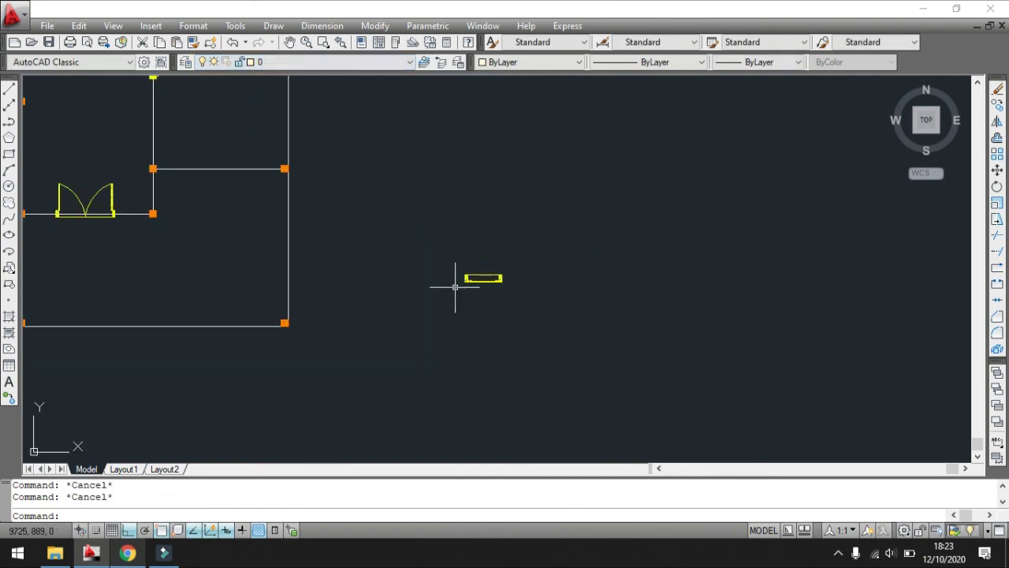
{"action": "middle_click_drag", "start_coordinate": [509, 299], "coordinate": [581, 328]}
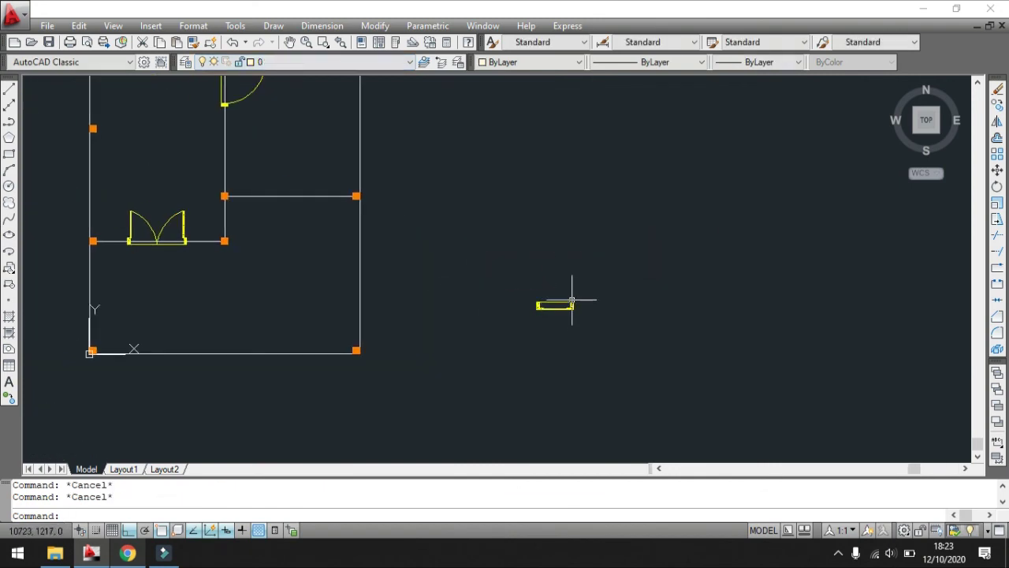
{"action": "scroll", "coordinate": [568, 302], "scroll_direction": "up", "scroll_amount": 3}
{"action": "scroll", "coordinate": [549, 309], "scroll_direction": "up", "scroll_amount": 4}
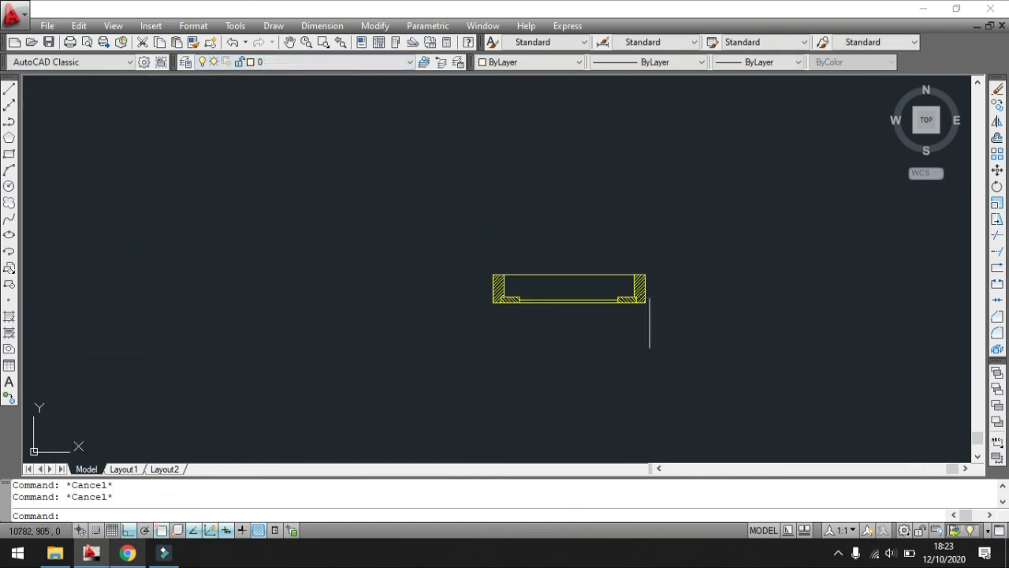
{"action": "middle_click_drag", "start_coordinate": [604, 321], "coordinate": [488, 320]}
- Copy the whole single window frame directly below the original, based at its top-left corner
{"action": "left_click", "coordinate": [590, 326]}
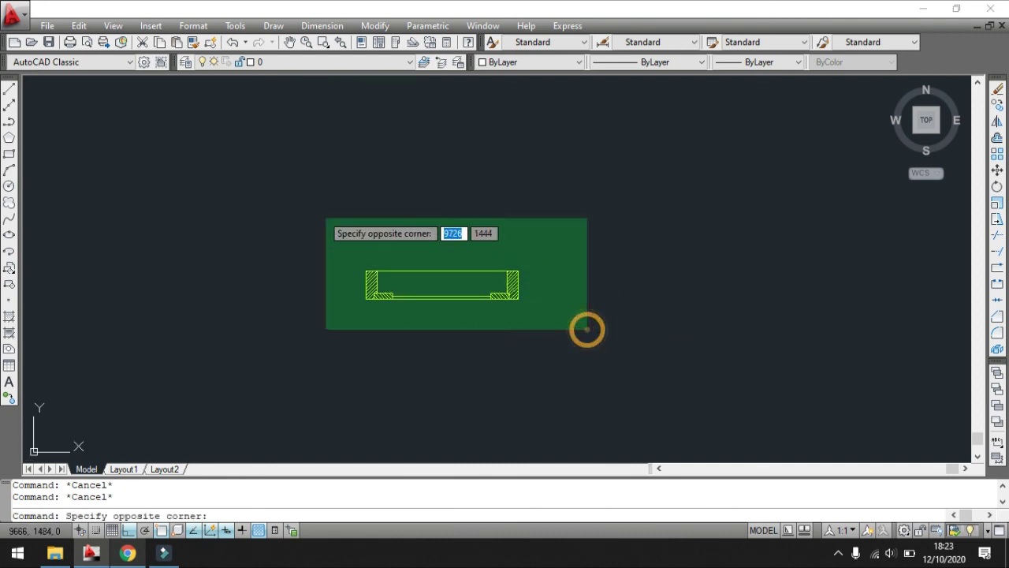
{"action": "left_click", "coordinate": [301, 203]}
{"action": "type", "text": "o"}
{"action": "key", "text": "Return"}
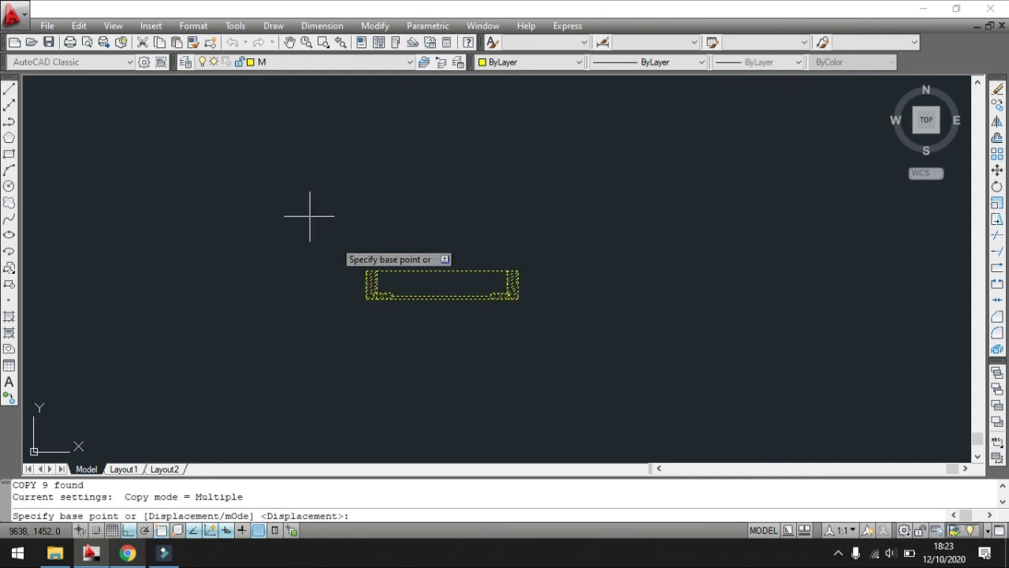
{"action": "left_click", "coordinate": [363, 269]}
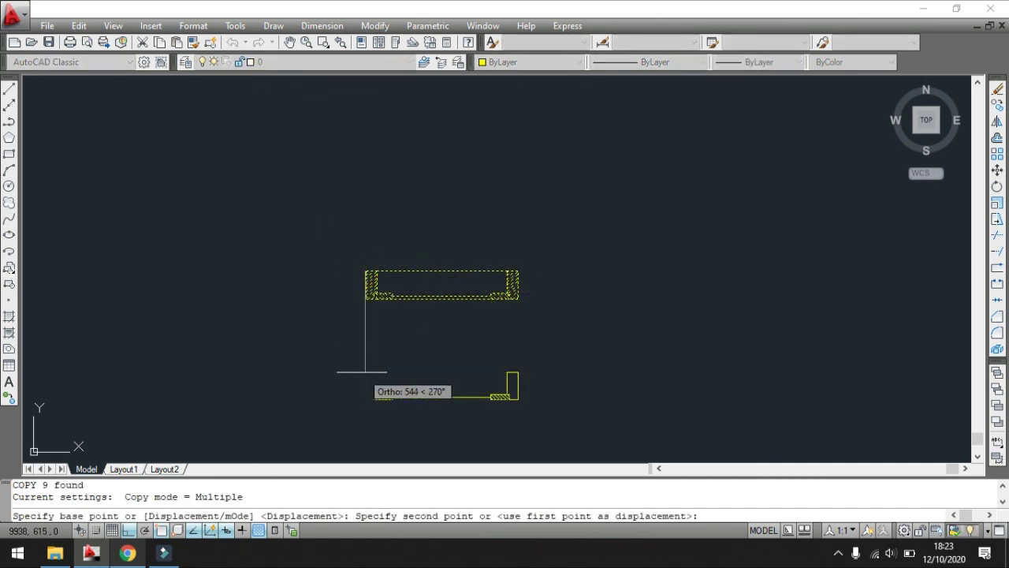
{"action": "left_click", "coordinate": [363, 371]}
{"action": "middle_click_drag", "start_coordinate": [444, 338], "coordinate": [444, 220]}
{"action": "key", "text": "Escape"}
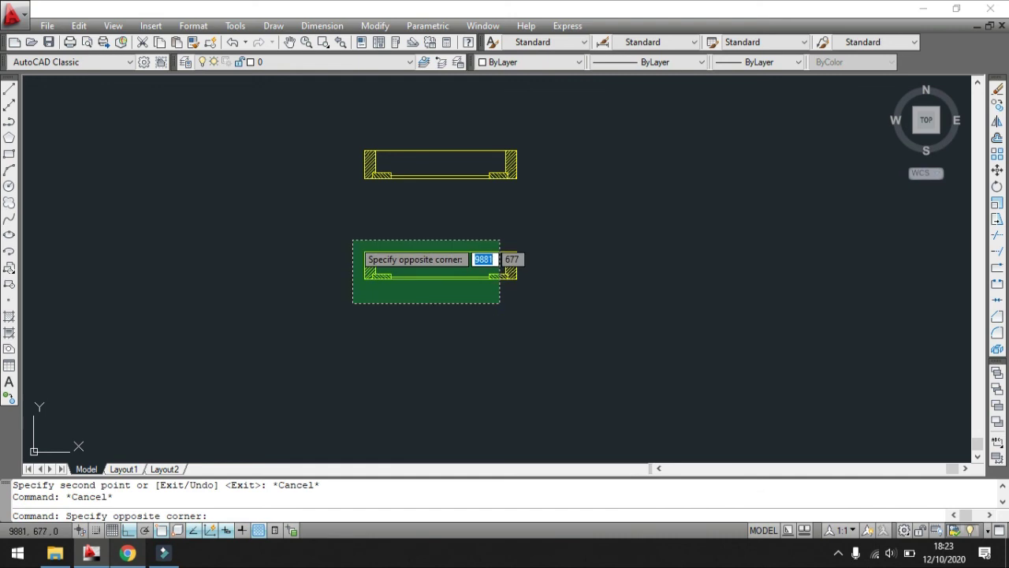
- Mirror the lower frame copy about a vertical line through its right edge, keeping the original
{"action": "left_click", "coordinate": [352, 240]}
{"action": "type", "text": "mi"}
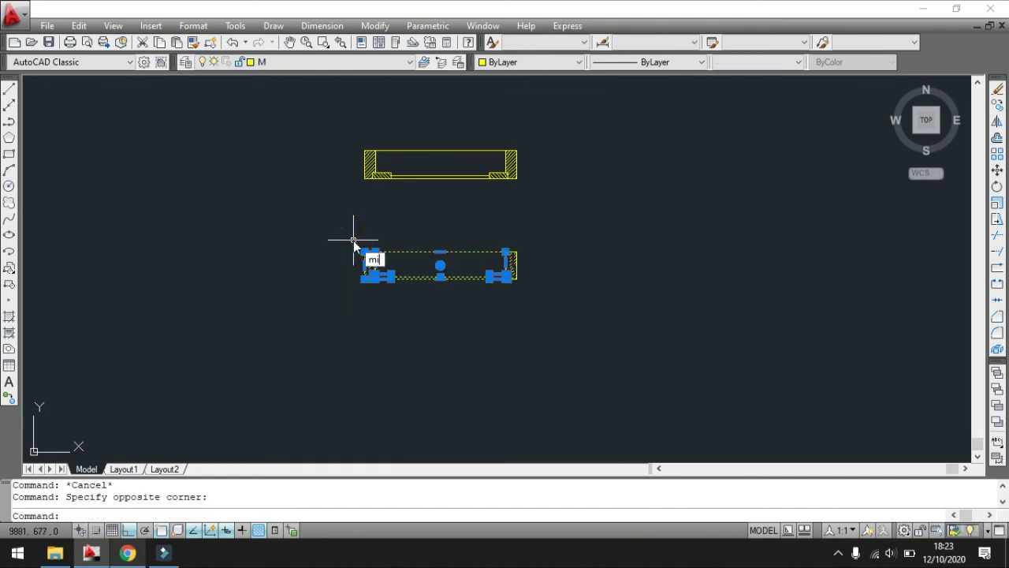
{"action": "key", "text": "Return"}
{"action": "scroll", "coordinate": [513, 253], "scroll_direction": "up", "scroll_amount": 5}
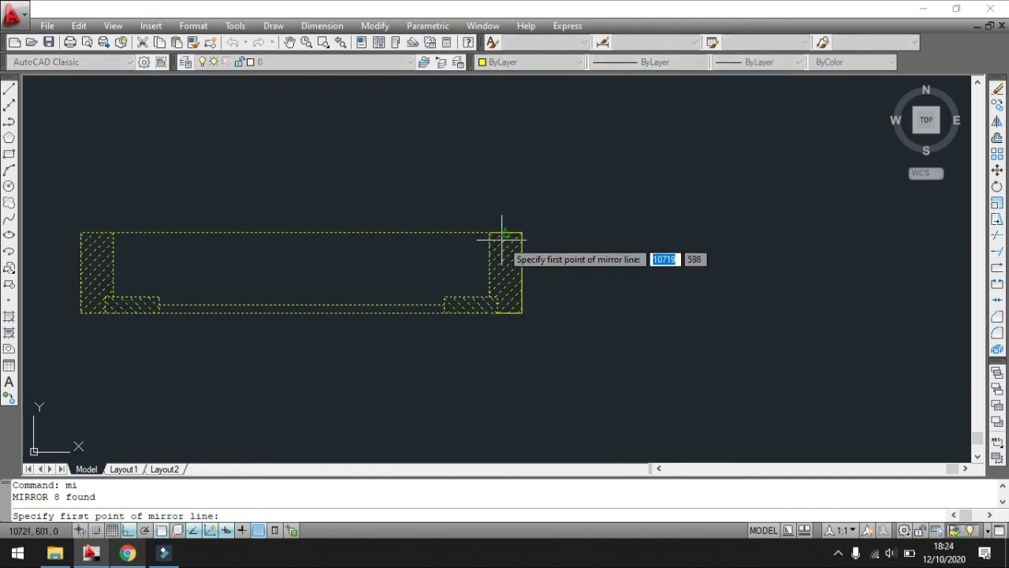
{"action": "key", "text": "Escape"}
{"action": "key", "text": "Escape"}
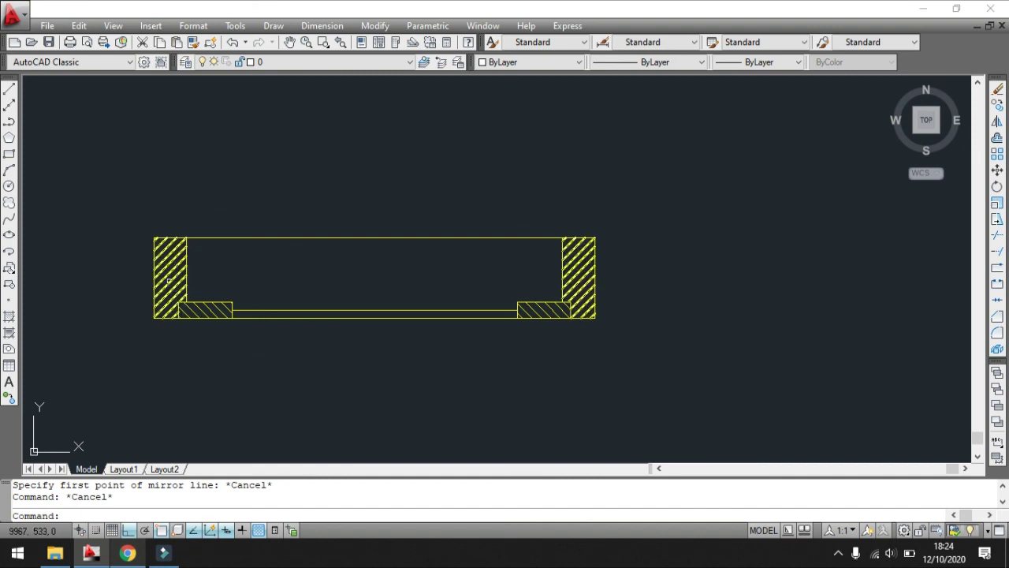
{"action": "left_click", "coordinate": [529, 349]}
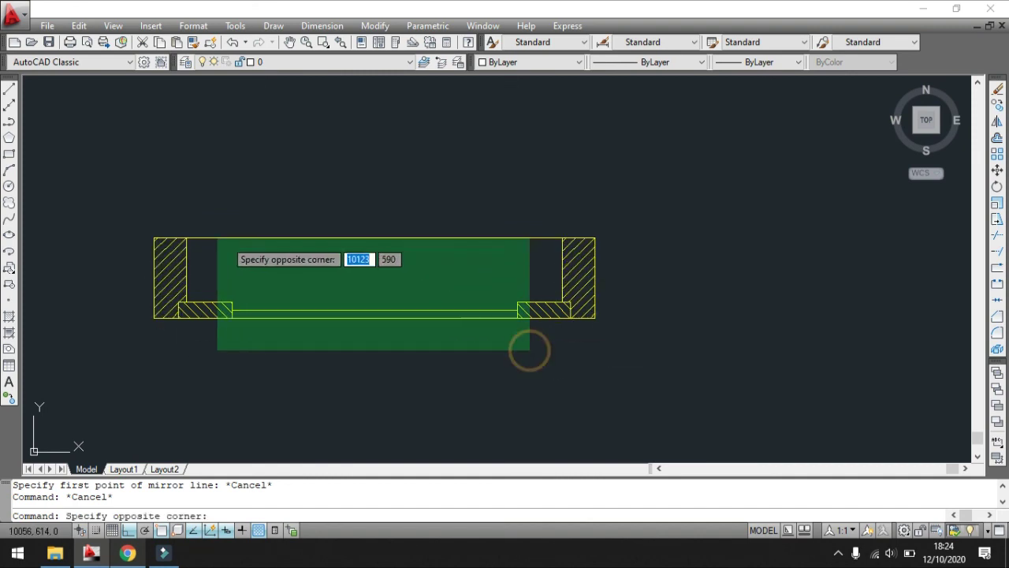
{"action": "left_click", "coordinate": [129, 202]}
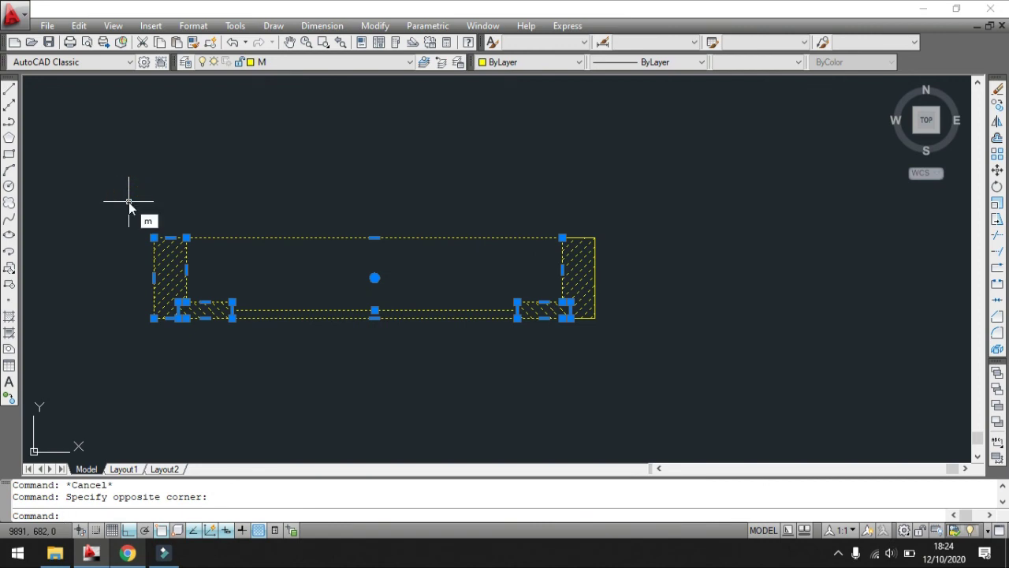
{"action": "type", "text": "mi"}
{"action": "key", "text": "Return"}
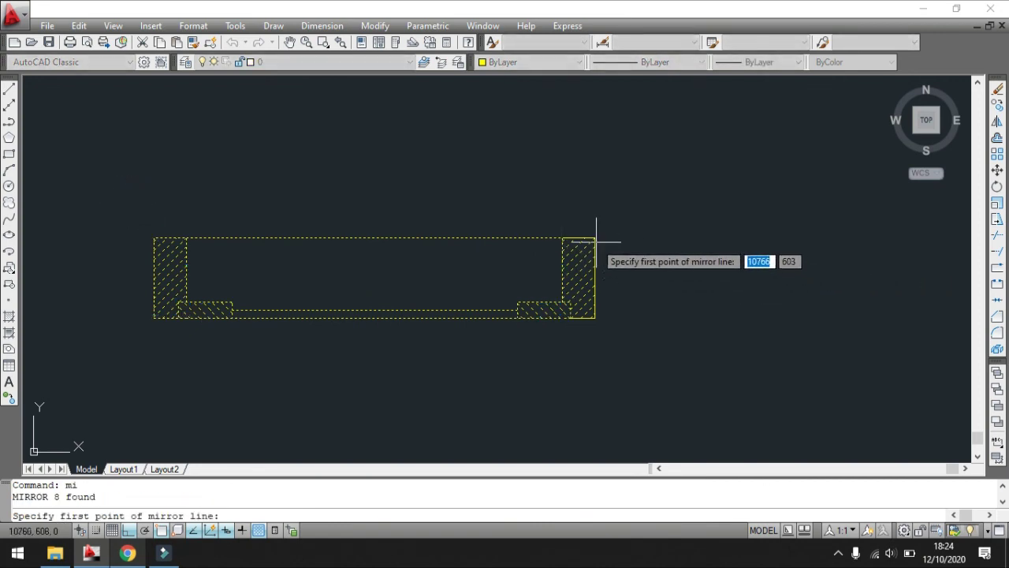
{"action": "left_click", "coordinate": [578, 238]}
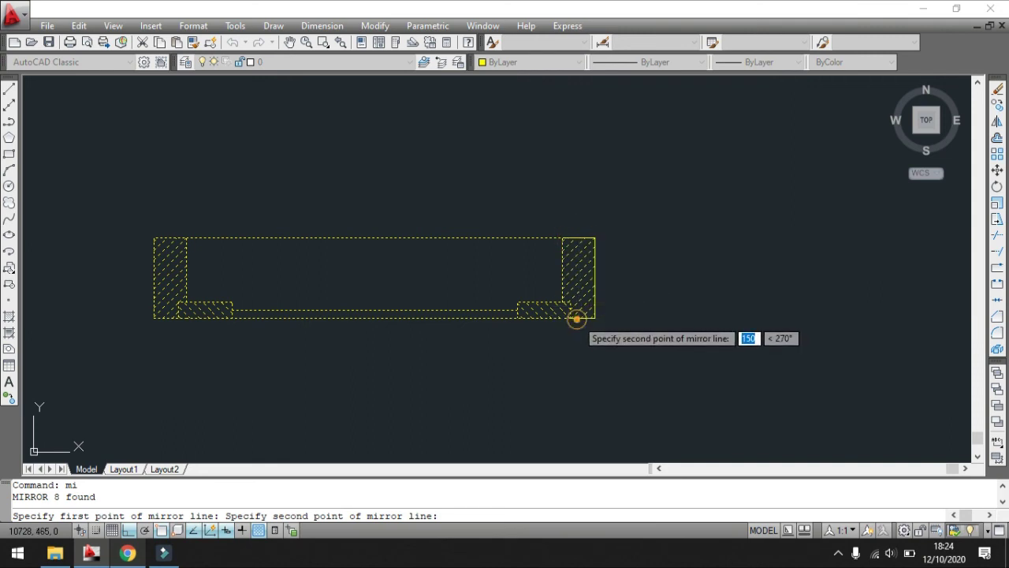
{"action": "left_click", "coordinate": [578, 320]}
{"action": "key", "text": "Return"}
{"action": "scroll", "coordinate": [666, 325], "scroll_direction": "down", "scroll_amount": 4}
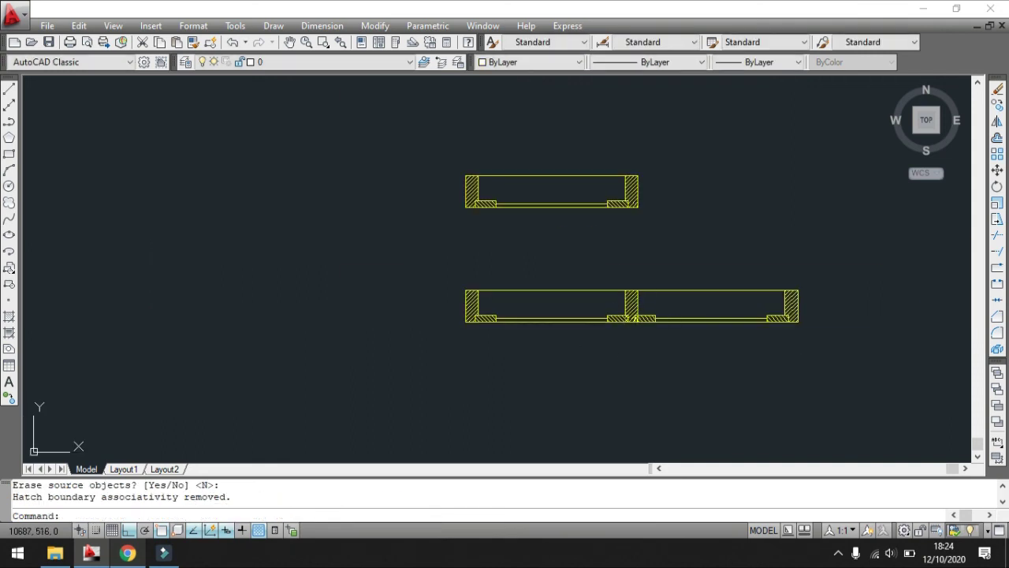
- Delete both hatch fills in the central post where the two frame halves meet
{"action": "scroll", "coordinate": [637, 338], "scroll_direction": "up", "scroll_amount": 2}
{"action": "scroll", "coordinate": [583, 286], "scroll_direction": "up", "scroll_amount": 2}
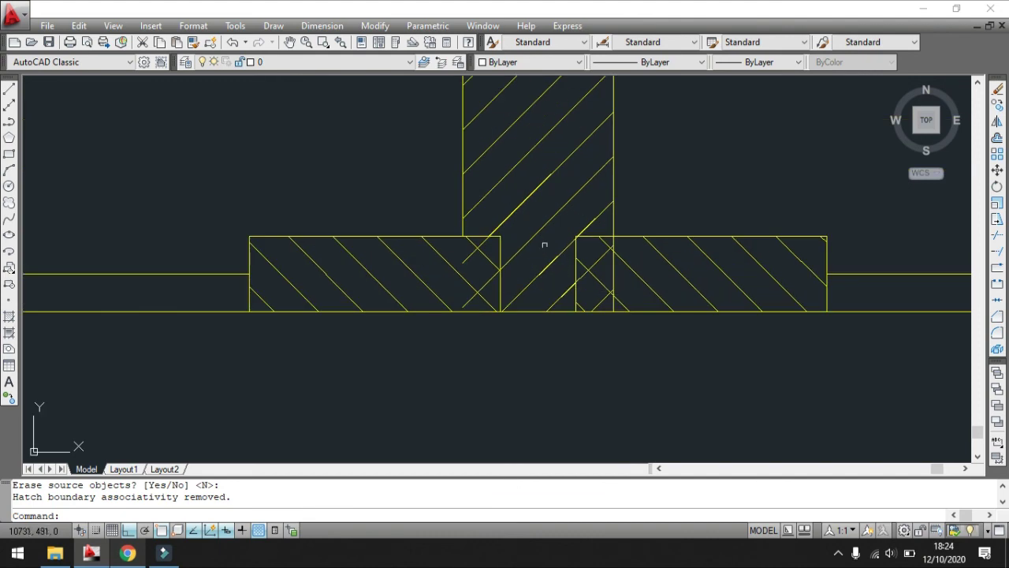
{"action": "scroll", "coordinate": [536, 268], "scroll_direction": "down", "scroll_amount": 1}
{"action": "middle_click_drag", "start_coordinate": [529, 286], "coordinate": [516, 323]}
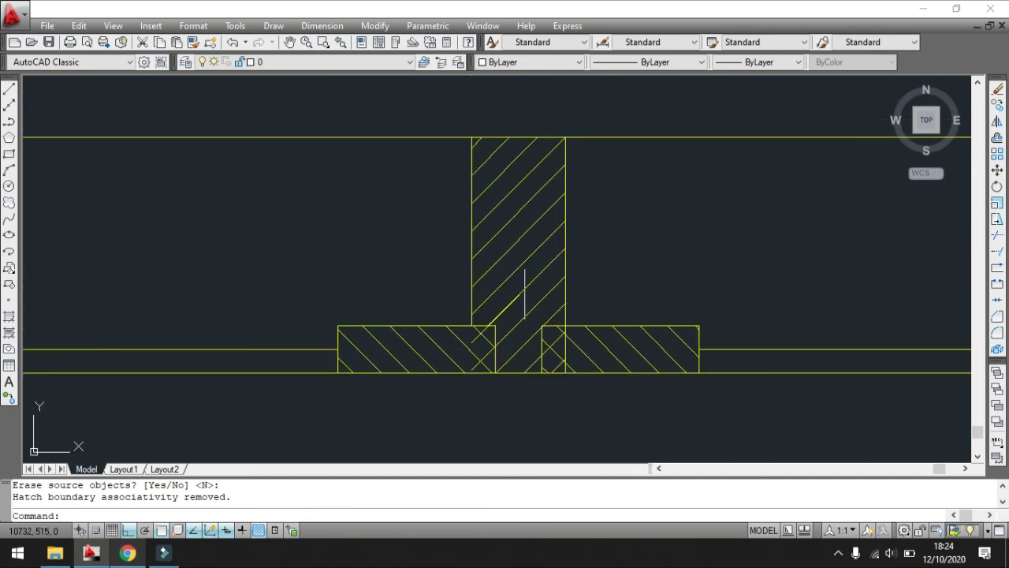
{"action": "left_click", "coordinate": [520, 293]}
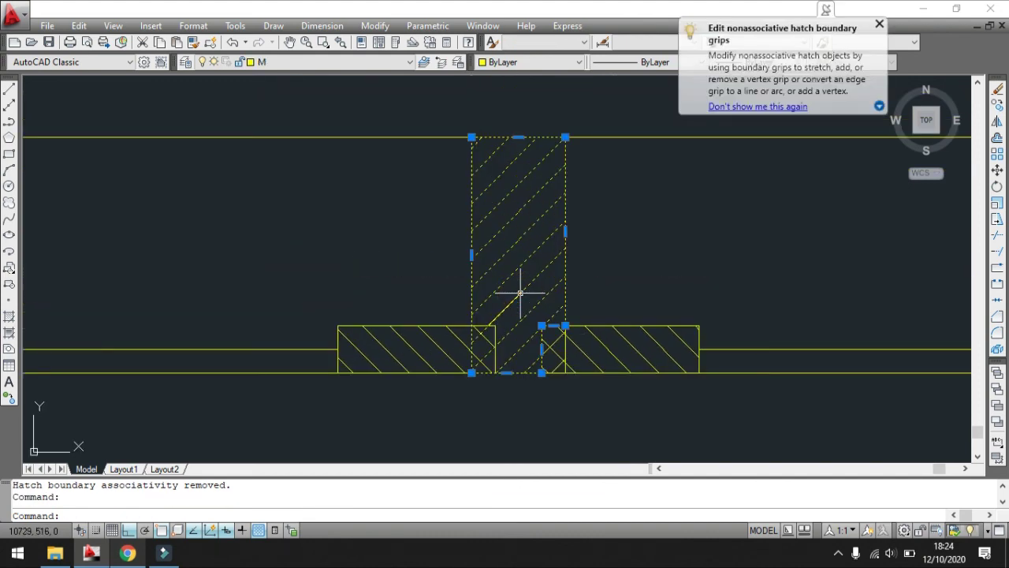
{"action": "key", "text": "Delete"}
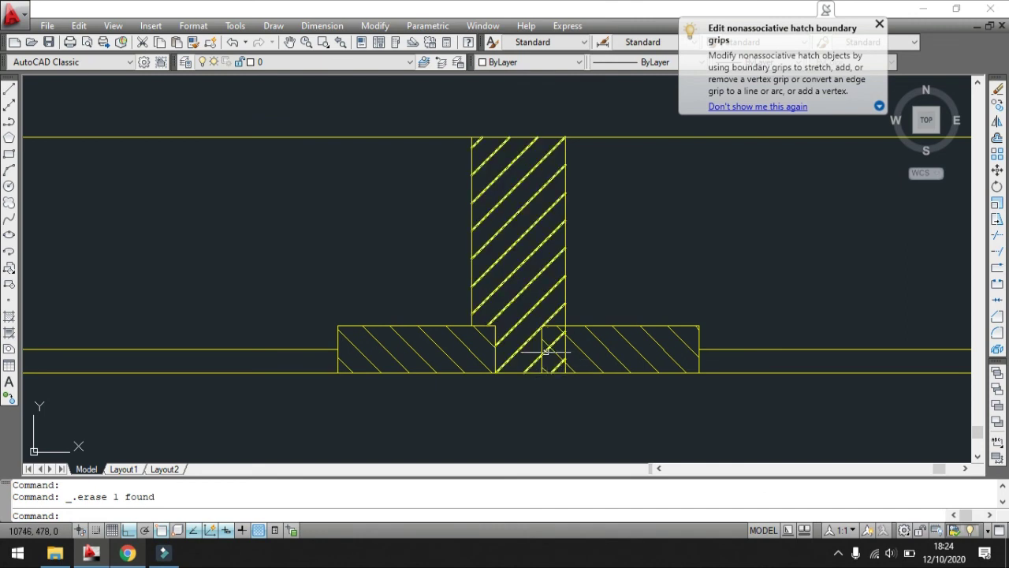
{"action": "left_click", "coordinate": [525, 343]}
{"action": "key", "text": "Delete"}
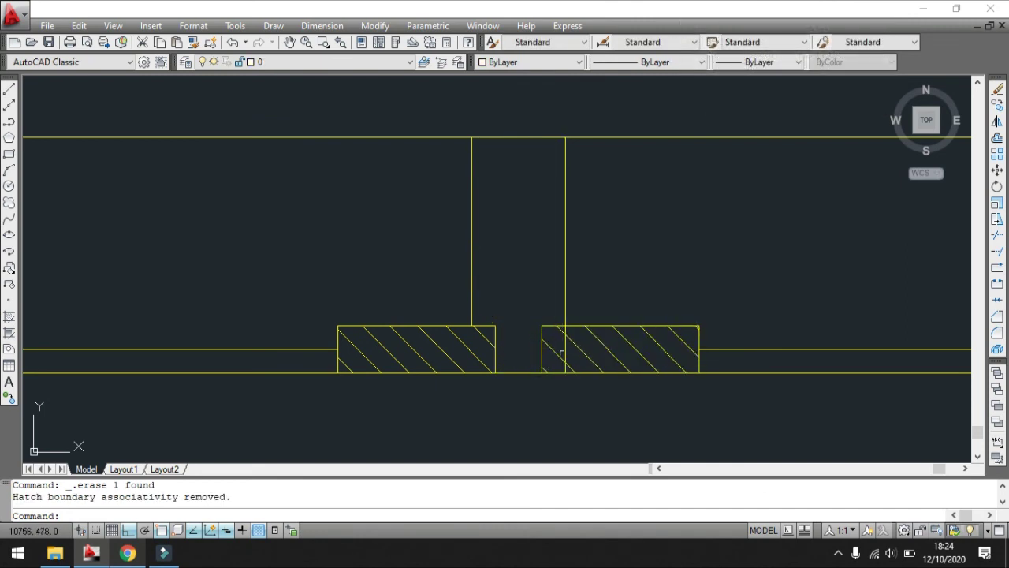
- Trim the stray lines in the joint between the two frame rectangles
{"action": "scroll", "coordinate": [563, 370], "scroll_direction": "up", "scroll_amount": 3}
{"action": "key", "text": "Return"}
{"action": "key", "text": "Return"}
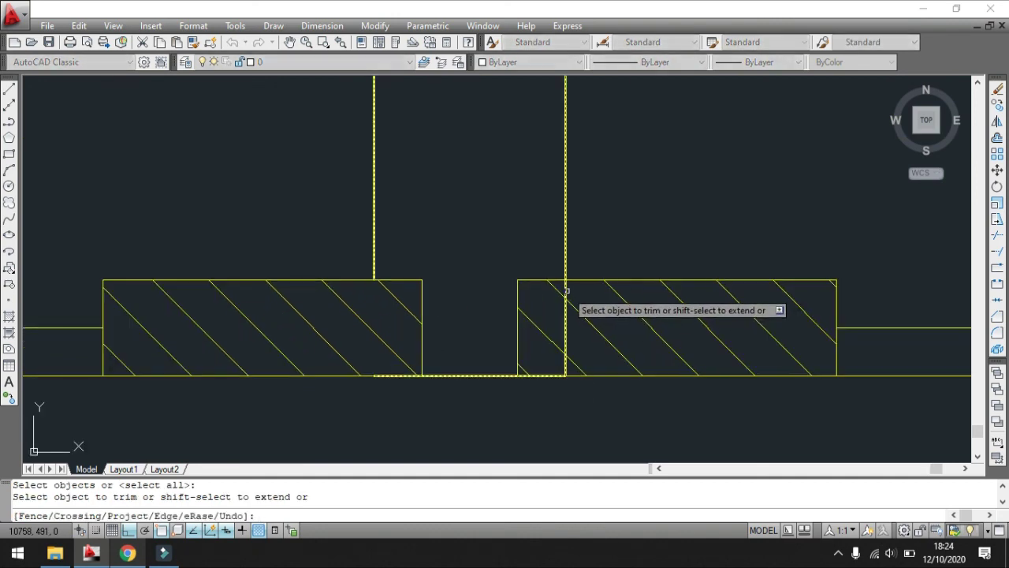
{"action": "left_click", "coordinate": [562, 310]}
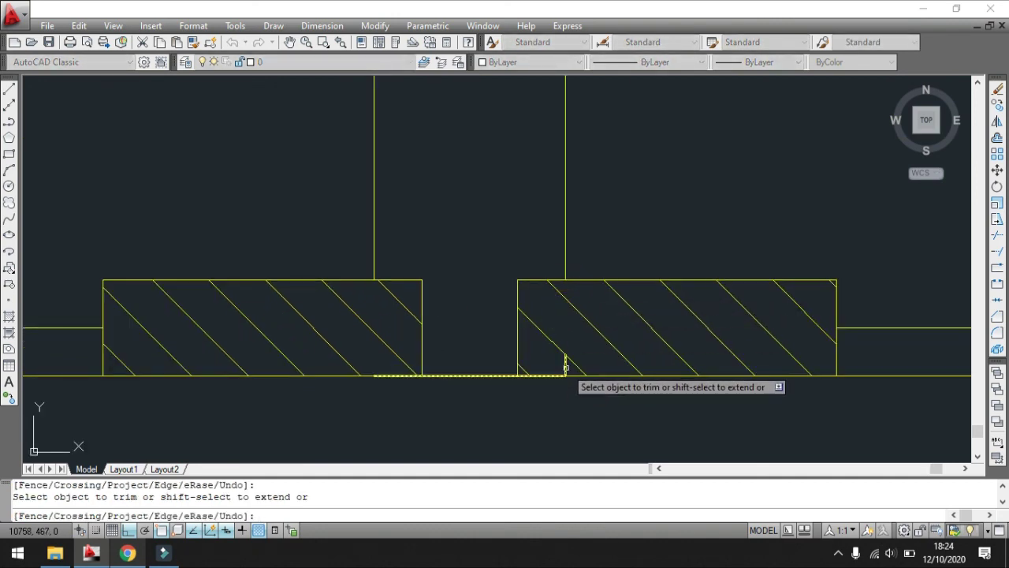
{"action": "left_click", "coordinate": [563, 368]}
{"action": "scroll", "coordinate": [560, 339], "scroll_direction": "down", "scroll_amount": 6}
{"action": "middle_click_drag", "start_coordinate": [625, 285], "coordinate": [604, 320]}
{"action": "key", "text": "Escape"}
{"action": "scroll", "coordinate": [603, 321], "scroll_direction": "down", "scroll_amount": 3}
{"action": "key", "text": "Escape"}
{"action": "key", "text": "Escape"}
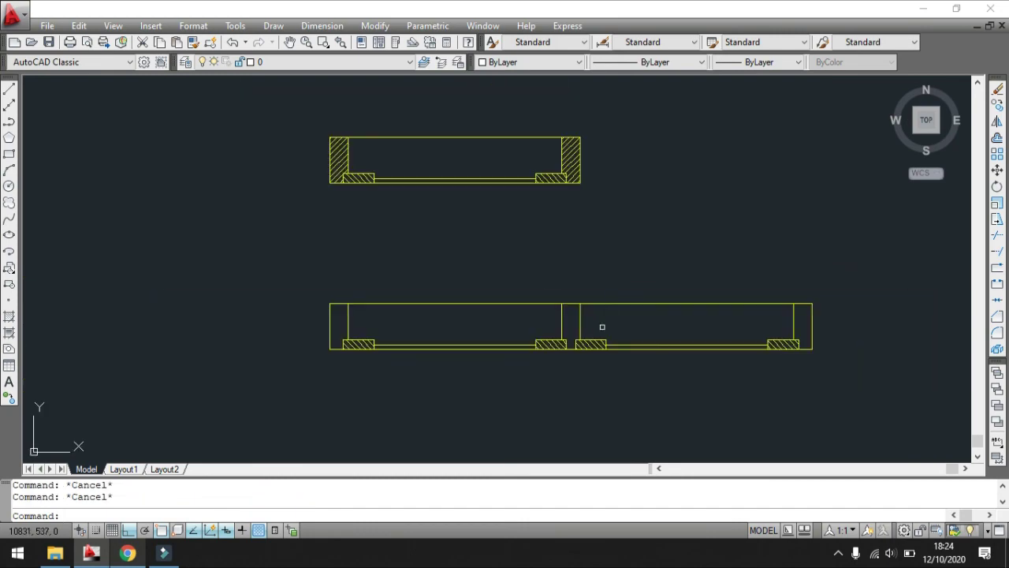
{"action": "middle_click_drag", "start_coordinate": [476, 342], "coordinate": [495, 299]}
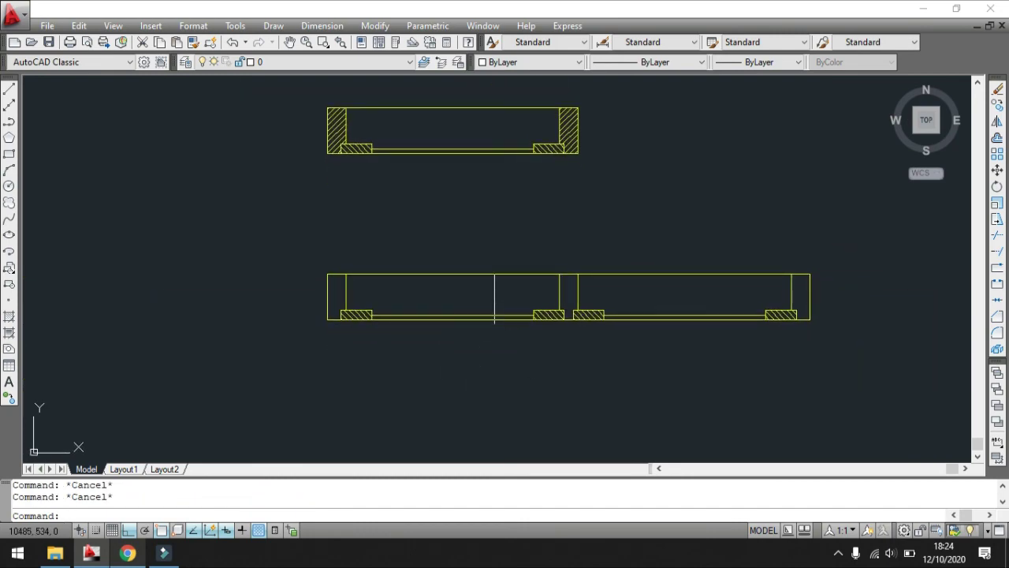
{"action": "type", "text": "h"}
- Attempt an ANSI31 hatch at angle 0 in the frame, then cancel after a boundary error
{"action": "key", "text": "Return"}
{"action": "left_click", "coordinate": [400, 251]}
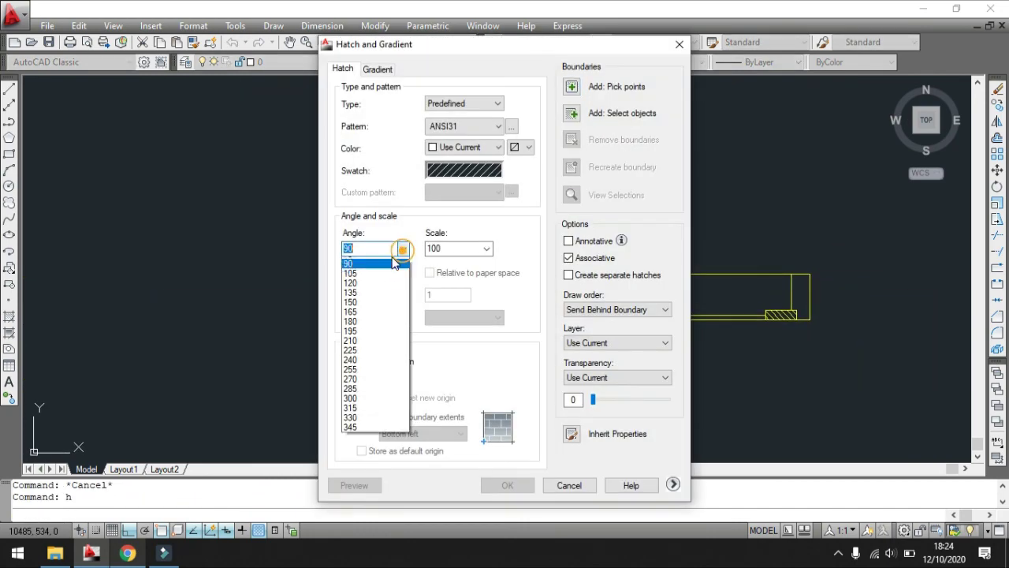
{"action": "left_click", "coordinate": [384, 263]}
{"action": "left_click", "coordinate": [568, 90]}
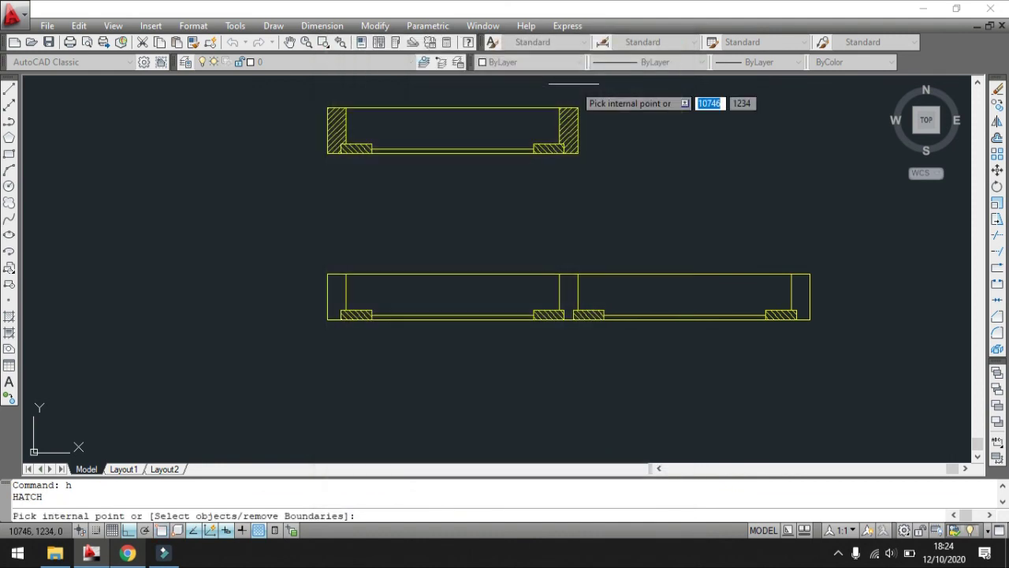
{"action": "left_click", "coordinate": [477, 233]}
{"action": "left_click", "coordinate": [654, 184]}
{"action": "type", "text": "h"}
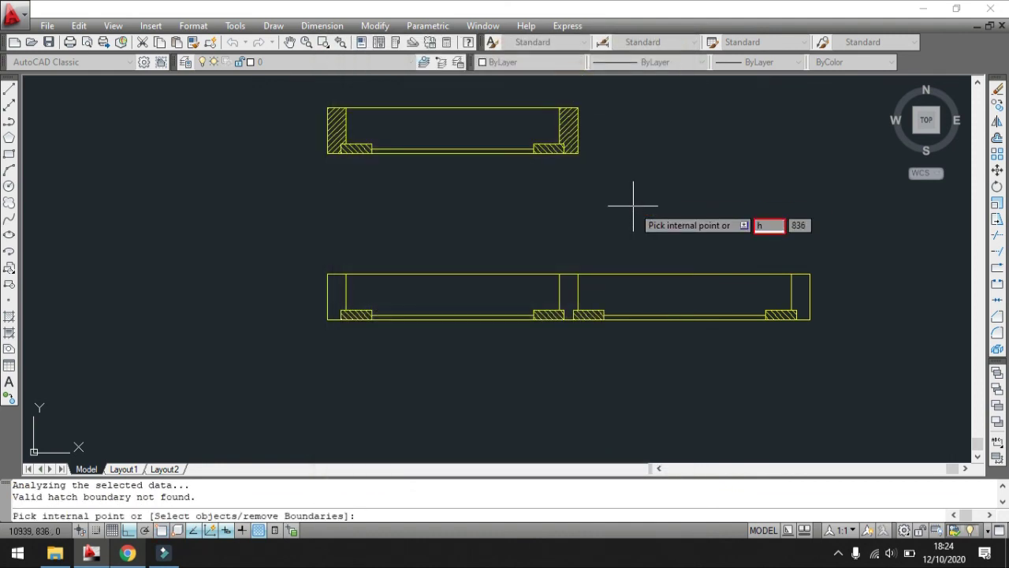
{"action": "key", "text": "Escape"}
{"action": "key", "text": "Escape"}
- Hatch the left, middle and right posts of the double frame with ANSI31 at angle 0
{"action": "key", "text": "Return"}
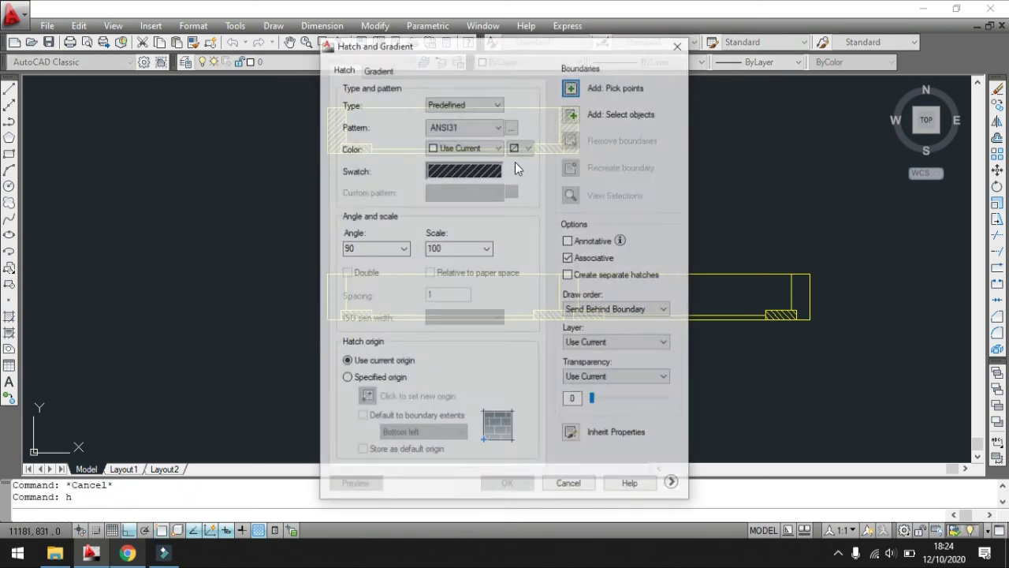
{"action": "left_click", "coordinate": [403, 248]}
{"action": "left_click", "coordinate": [382, 262]}
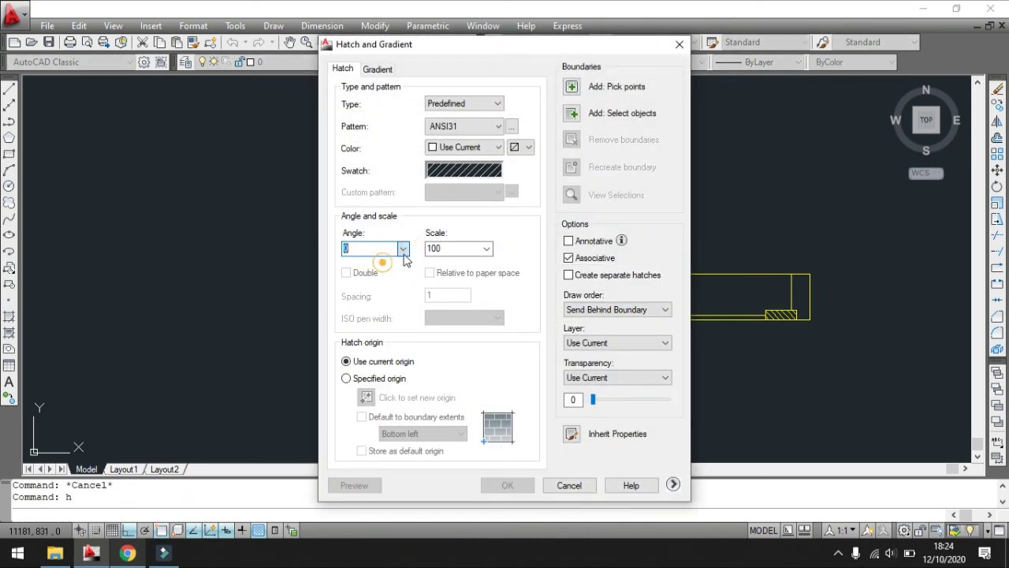
{"action": "left_click", "coordinate": [572, 88]}
{"action": "left_click", "coordinate": [336, 290]}
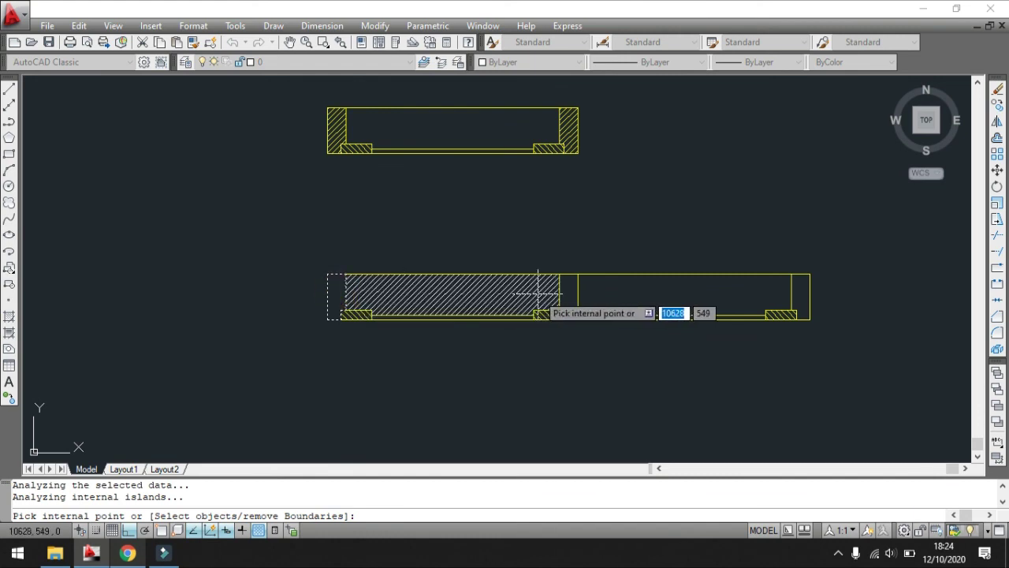
{"action": "left_click", "coordinate": [568, 292]}
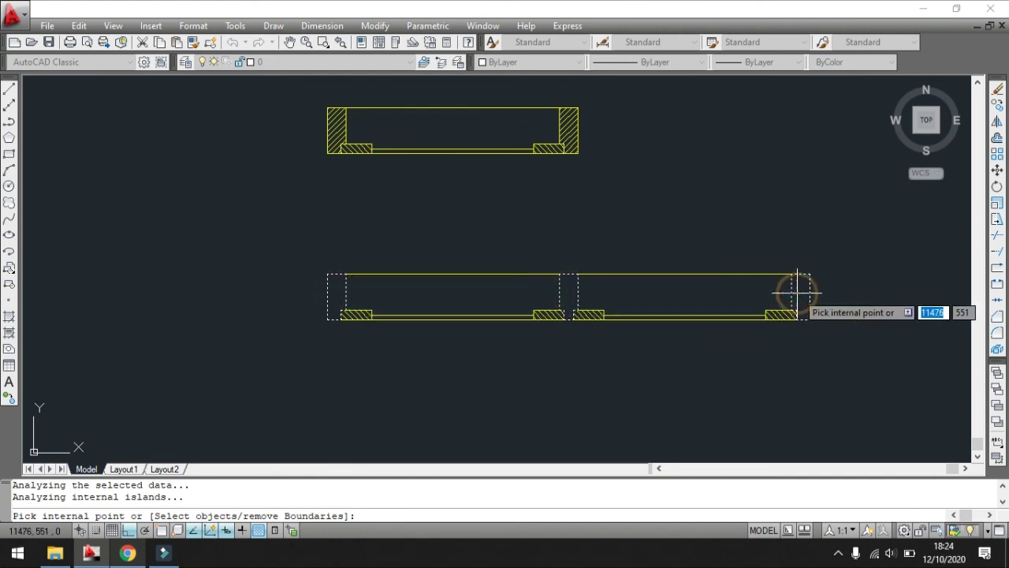
{"action": "left_click", "coordinate": [796, 291]}
{"action": "key", "text": "Return"}
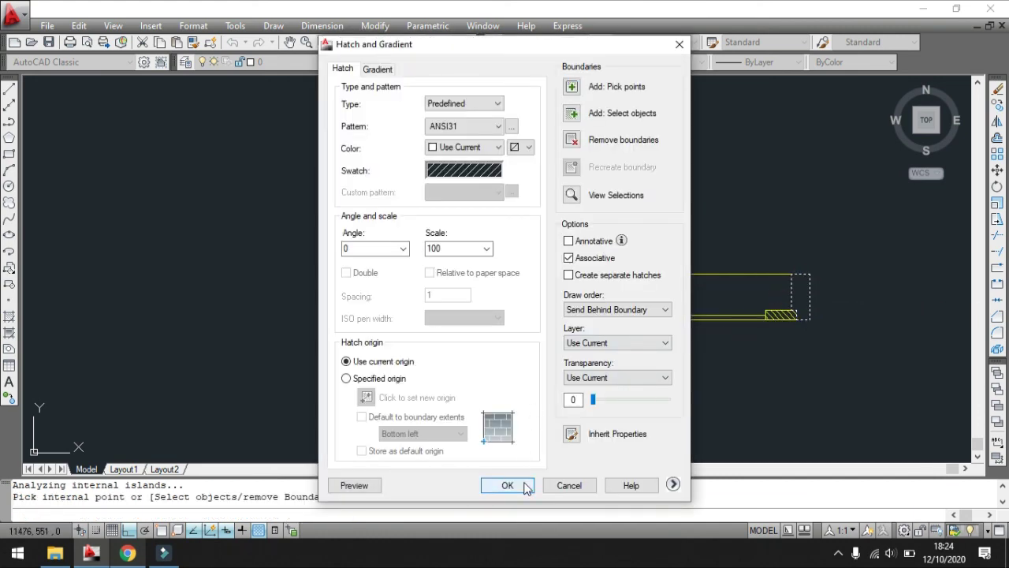
{"action": "left_click", "coordinate": [508, 485]}
{"action": "key", "text": "Escape"}
- Put the whole double window frame on layer M
{"action": "left_click", "coordinate": [851, 365]}
{"action": "left_click", "coordinate": [258, 249]}
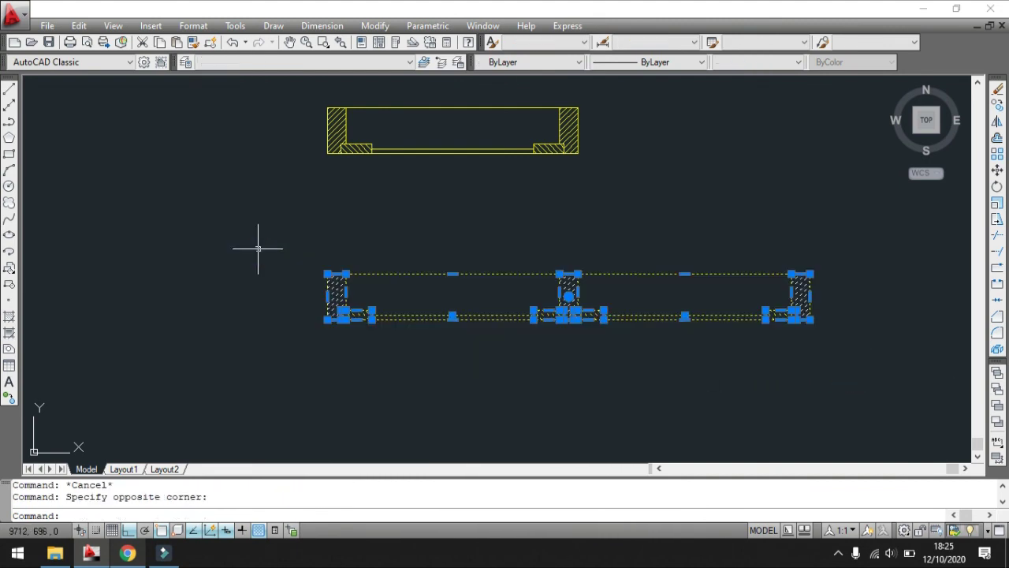
{"action": "left_click", "coordinate": [275, 61]}
{"action": "left_click", "coordinate": [258, 110]}
{"action": "key", "text": "Escape"}
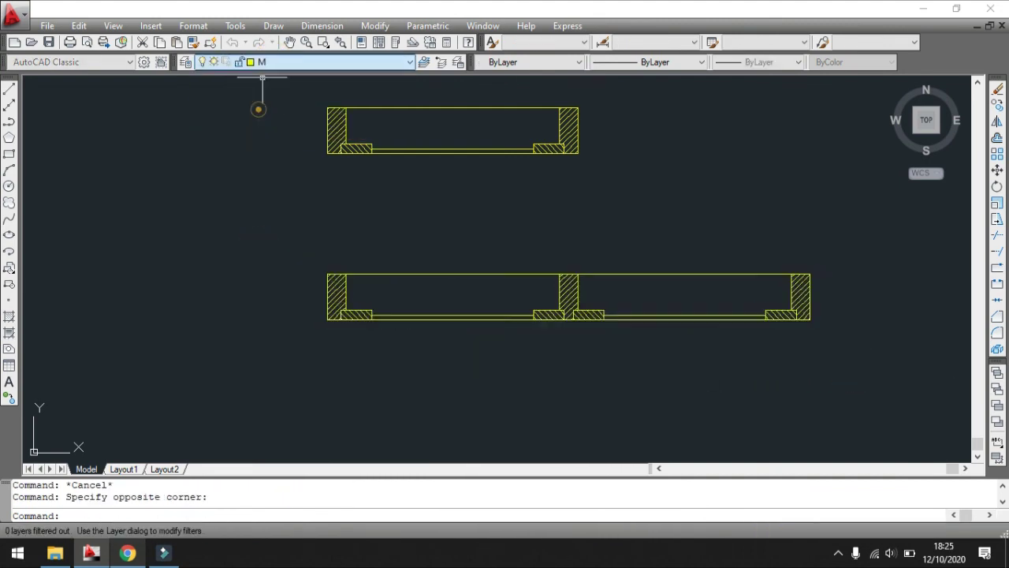
{"action": "middle_click_drag", "start_coordinate": [493, 224], "coordinate": [484, 317]}
{"action": "left_click", "coordinate": [642, 270]}
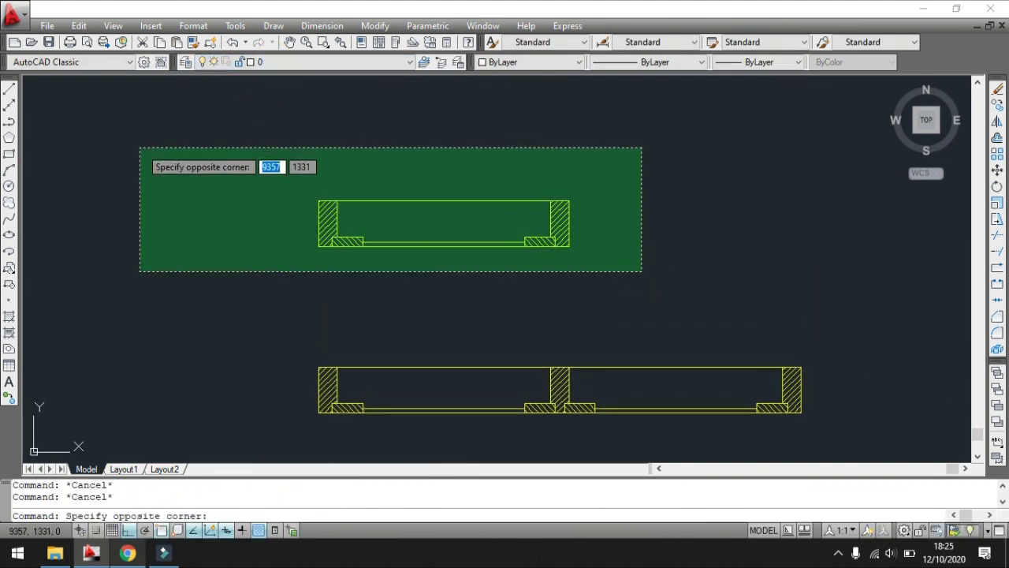
- Make the single window frame a block 'kusen jendela single' based at its bottom midpoint
{"action": "left_click", "coordinate": [140, 147]}
{"action": "type", "text": "b"}
{"action": "key", "text": "Return"}
{"action": "type", "text": "kusen jendela1"}
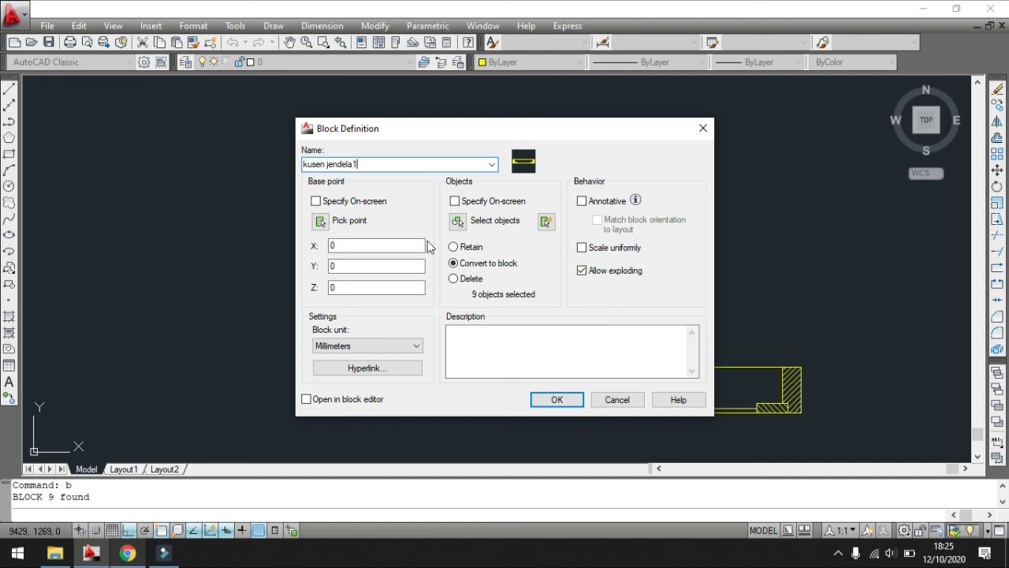
{"action": "key", "text": "BackSpace"}
{"action": "left_click", "coordinate": [321, 220]}
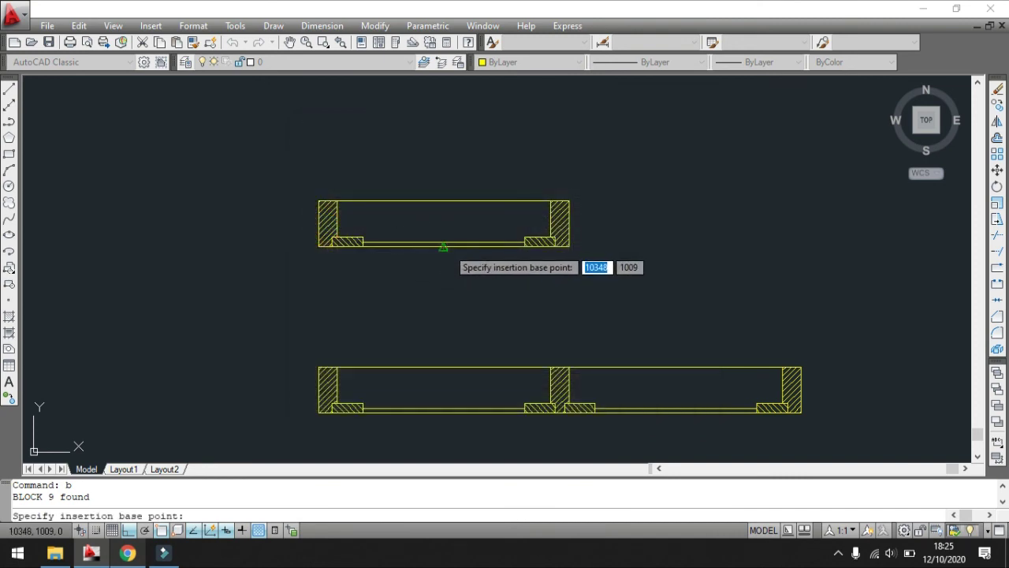
{"action": "left_click", "coordinate": [444, 245]}
{"action": "left_click", "coordinate": [567, 401]}
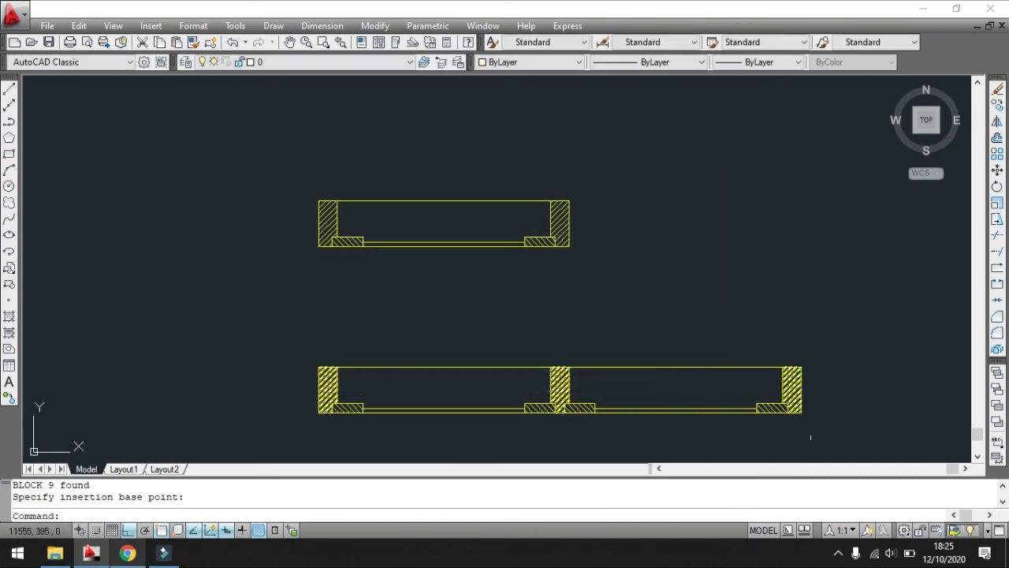
- Start defining the double window frame as block 'kusen jendela dobell'
{"action": "left_click", "coordinate": [838, 429]}
{"action": "left_click", "coordinate": [252, 297]}
{"action": "type", "text": "b"}
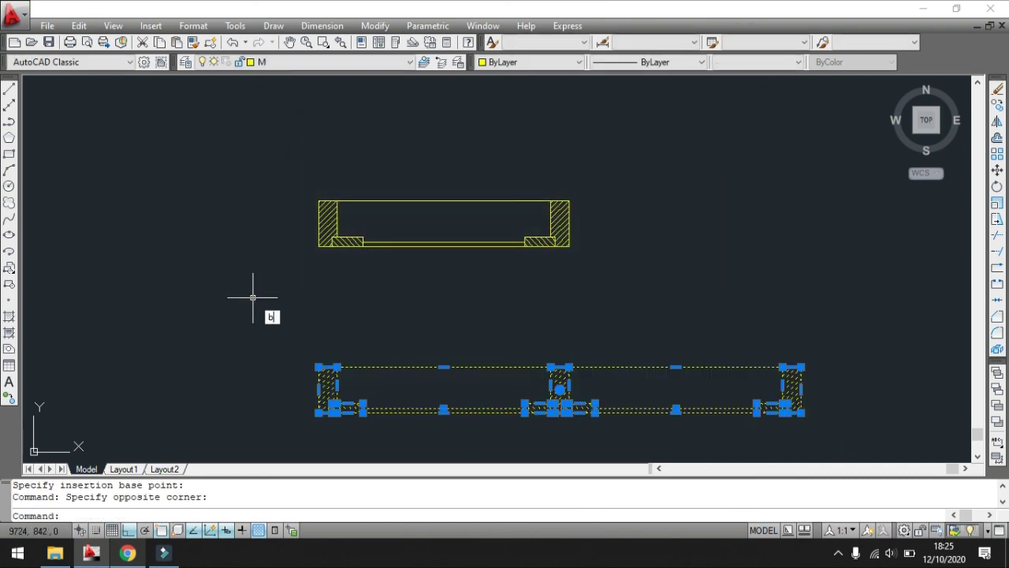
{"action": "key", "text": "Return"}
{"action": "type", "text": "kusen jendela dobel"}
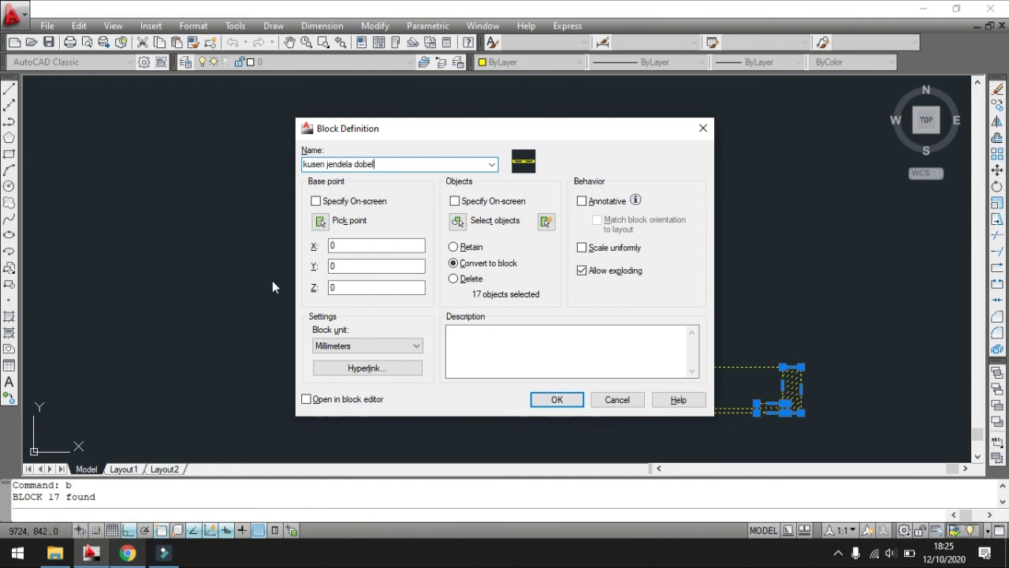
{"action": "left_click", "coordinate": [320, 222]}
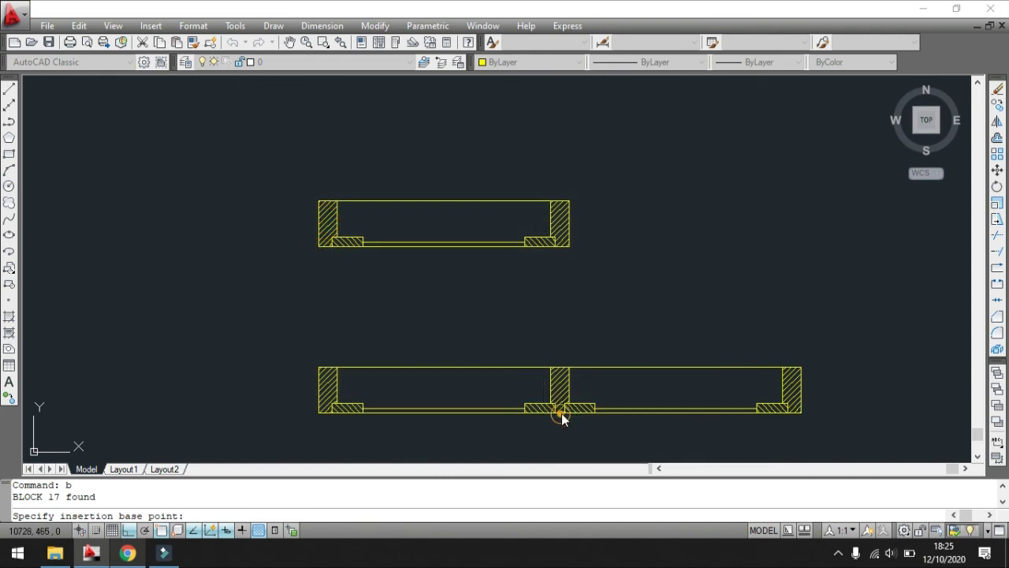
- Finish the 'kusen jendela dobell' block with its base point at the bottom middle
{"action": "left_click", "coordinate": [558, 411]}
{"action": "left_click", "coordinate": [568, 400]}
{"action": "scroll", "coordinate": [570, 322], "scroll_direction": "down", "scroll_amount": 5}
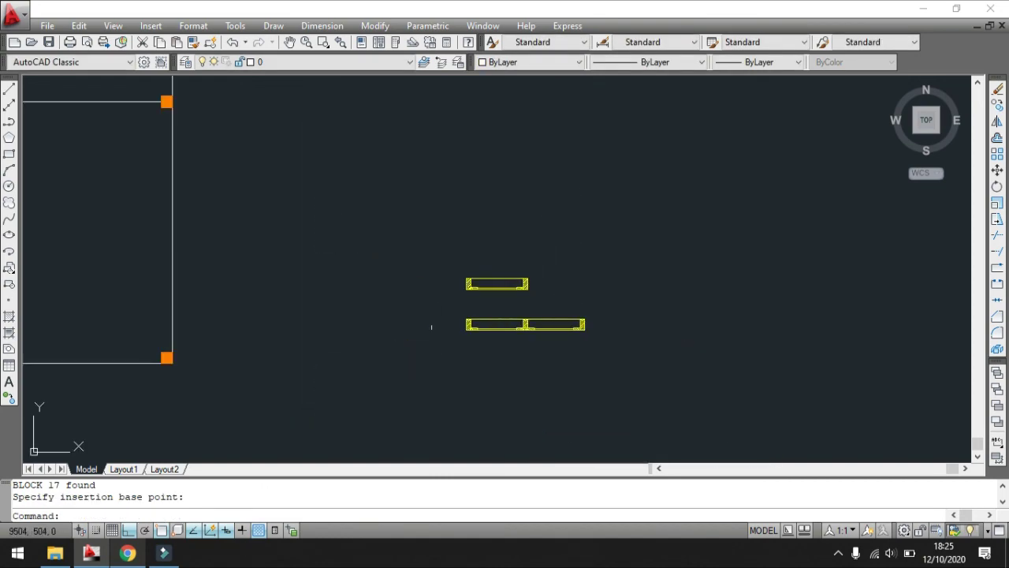
{"action": "mouse_move", "coordinate": [431, 326]}
{"action": "middle_mouse_down"}
{"action": "mouse_move", "coordinate": [658, 316]}
{"action": "mouse_move", "coordinate": [608, 293]}
{"action": "middle_mouse_up"}
{"action": "scroll", "coordinate": [633, 308], "scroll_direction": "up", "scroll_amount": 2}
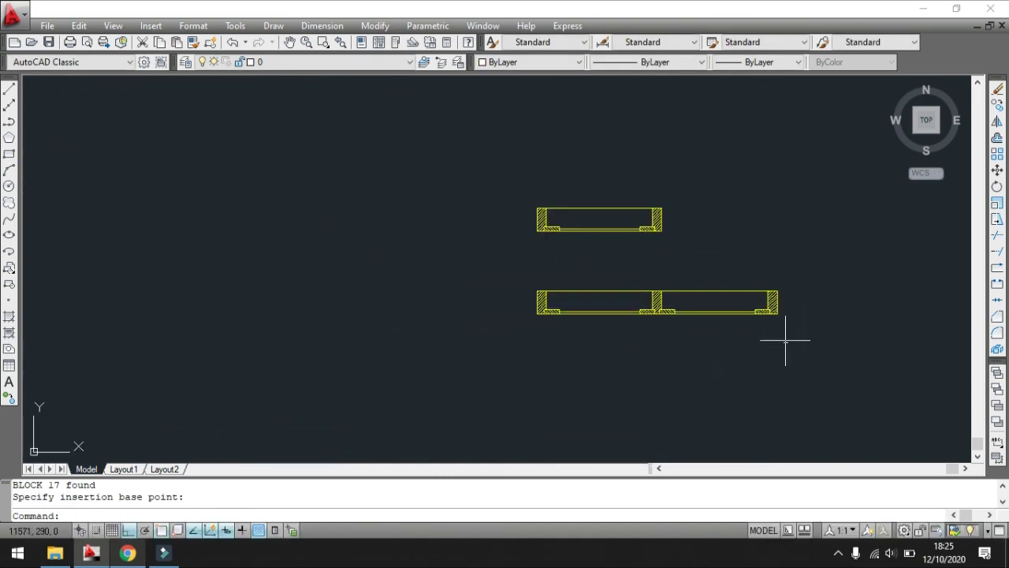
- Move the double window block from its bottom midpoint onto the upper wall
{"action": "left_click", "coordinate": [820, 336]}
{"action": "left_click", "coordinate": [606, 370]}
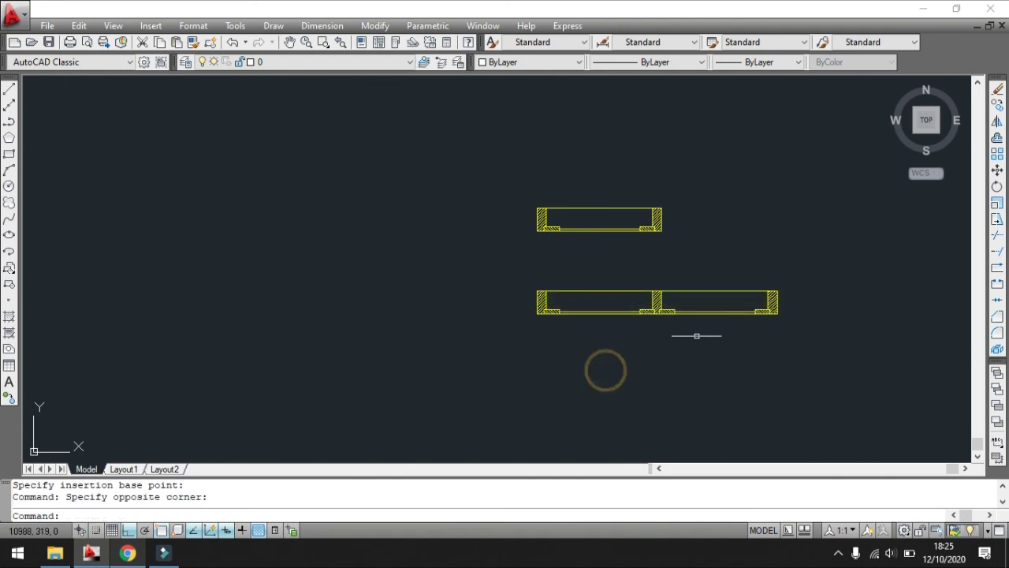
{"action": "left_click", "coordinate": [657, 303]}
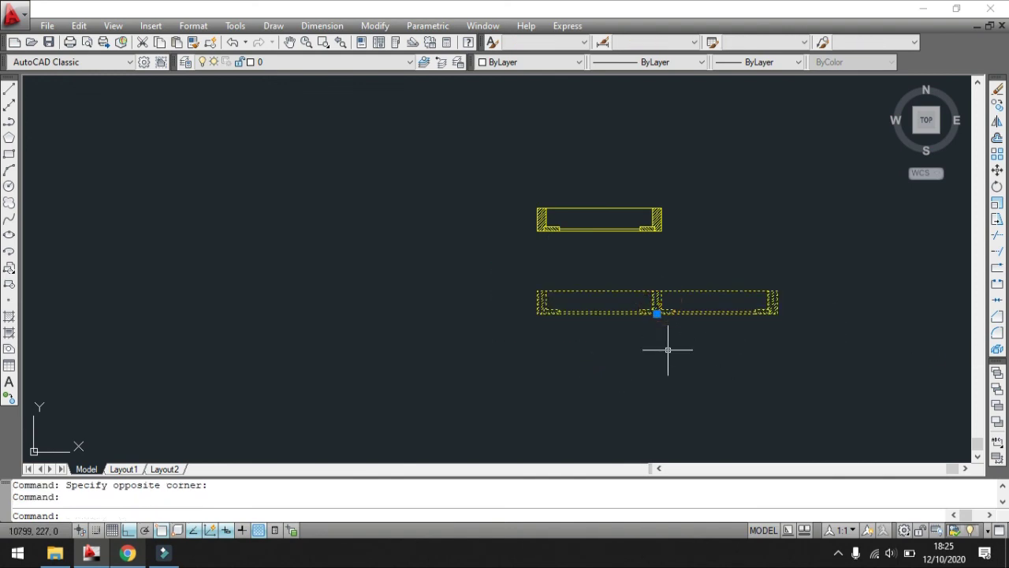
{"action": "type", "text": "m"}
{"action": "key", "text": "Return"}
{"action": "scroll", "coordinate": [662, 331], "scroll_direction": "up", "scroll_amount": 4}
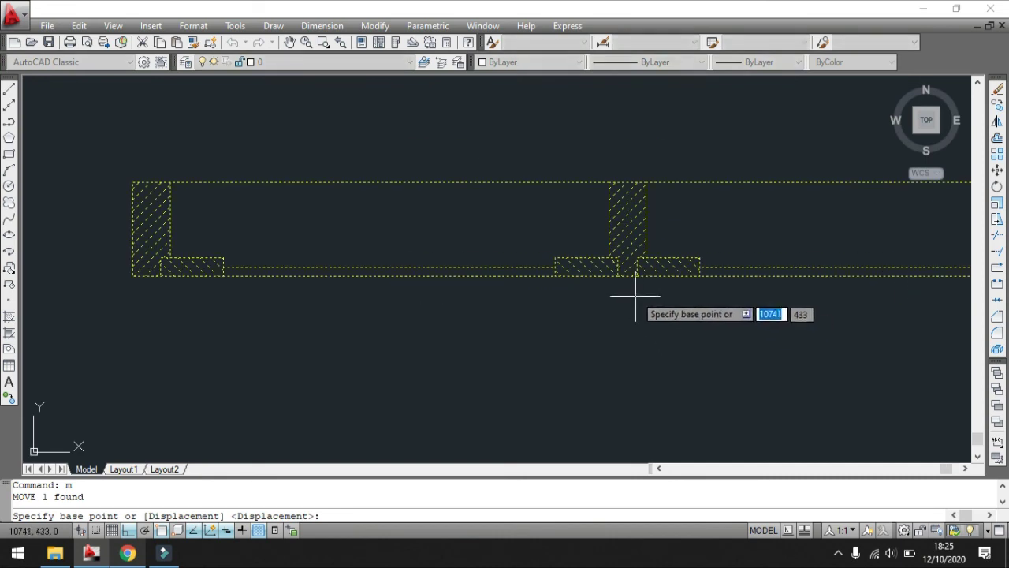
{"action": "left_click", "coordinate": [628, 272]}
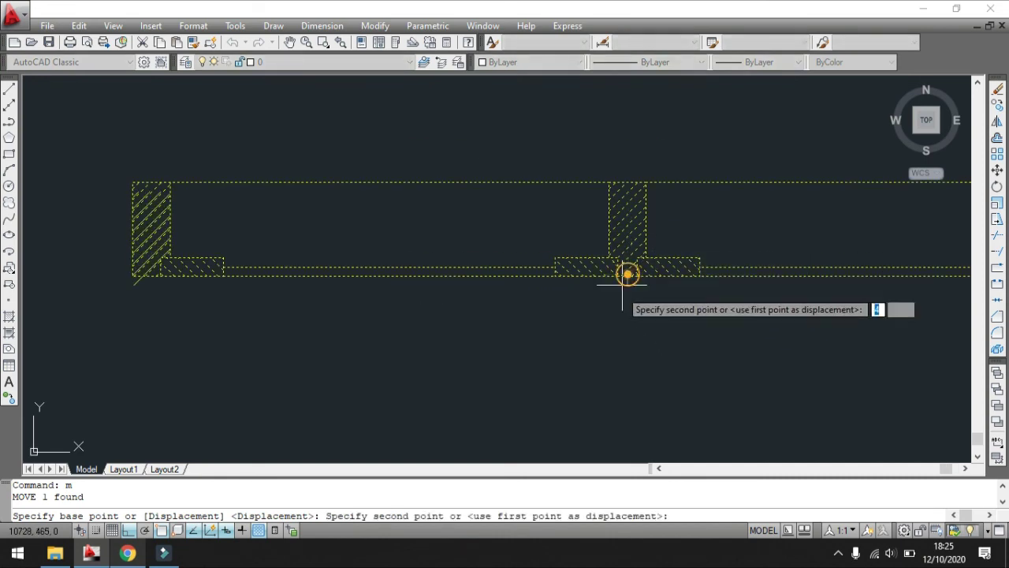
{"action": "scroll", "coordinate": [653, 338], "scroll_direction": "down", "scroll_amount": 3}
{"action": "scroll", "coordinate": [642, 319], "scroll_direction": "down", "scroll_amount": 2}
{"action": "scroll", "coordinate": [365, 183], "scroll_direction": "up", "scroll_amount": 2}
{"action": "scroll", "coordinate": [365, 183], "scroll_direction": "up", "scroll_amount": 2}
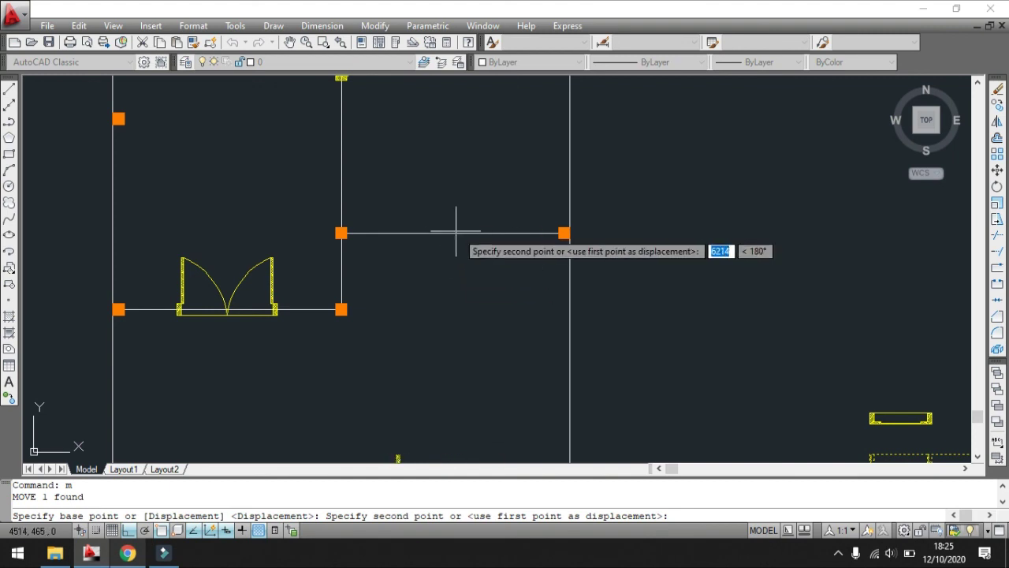
{"action": "left_click", "coordinate": [457, 233]}
{"action": "scroll", "coordinate": [456, 234], "scroll_direction": "up", "scroll_amount": 1}
{"action": "scroll", "coordinate": [457, 232], "scroll_direction": "down", "scroll_amount": 2}
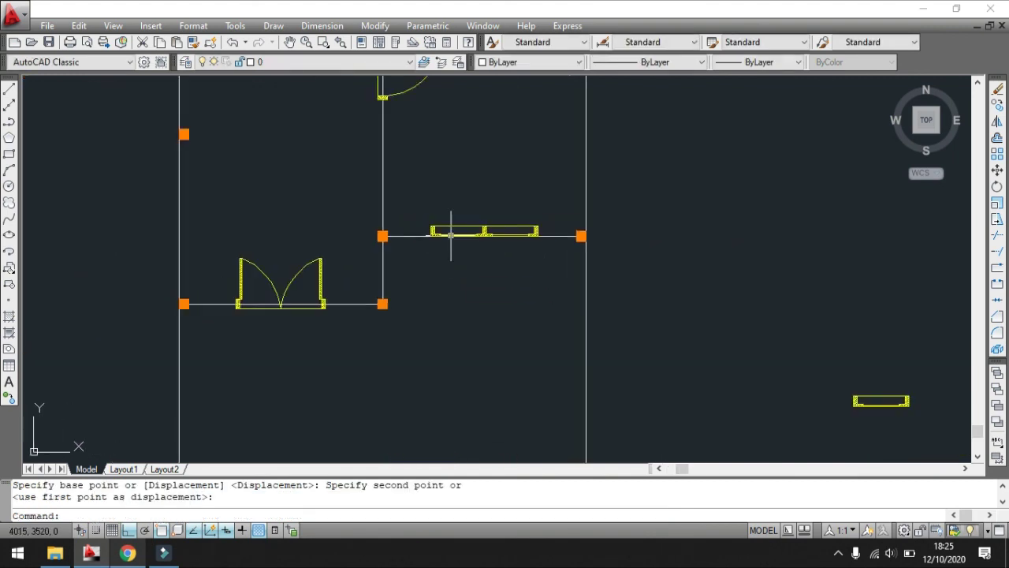
{"action": "scroll", "coordinate": [349, 254], "scroll_direction": "up", "scroll_amount": 3}
{"action": "scroll", "coordinate": [344, 253], "scroll_direction": "up", "scroll_amount": 2}
- Draw a horizontal construction line just below the double window
{"action": "type", "text": "l"}
{"action": "key", "text": "Return"}
{"action": "type", "text": "h"}
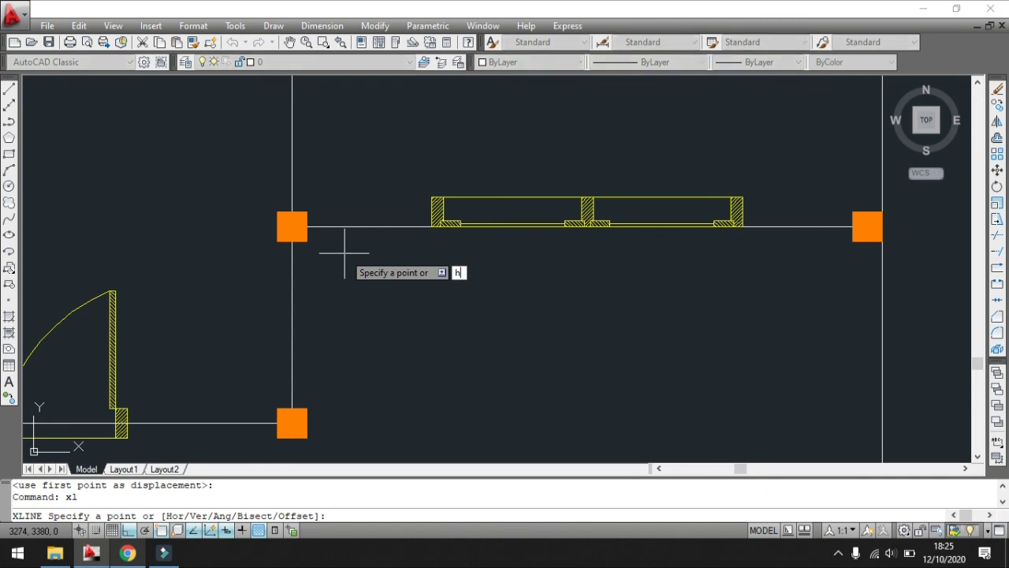
{"action": "key", "text": "Return"}
{"action": "left_click", "coordinate": [308, 240]}
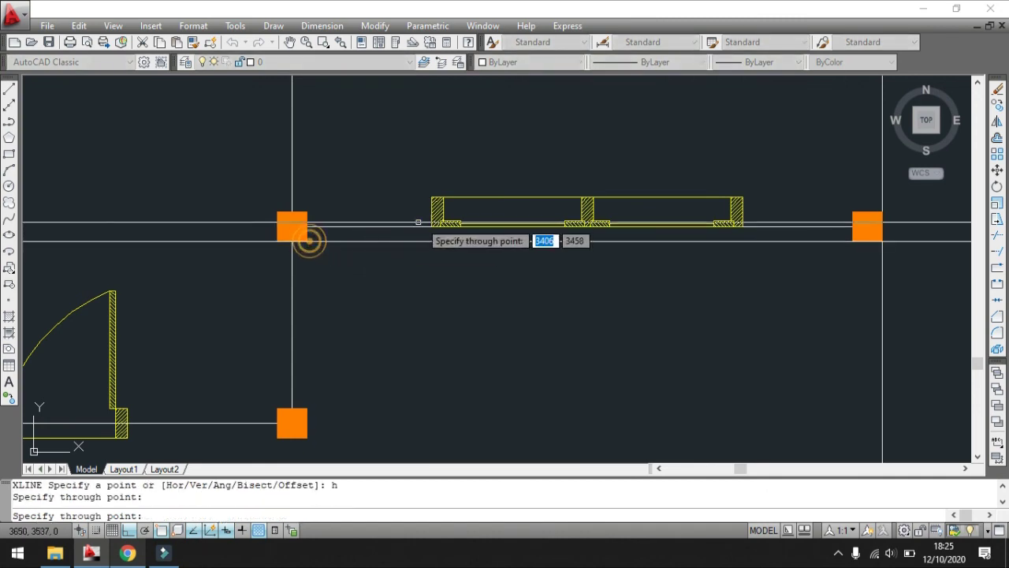
{"action": "key", "text": "Escape"}
- Move the double window down from its lower corner to seat it in the wall
{"action": "left_click", "coordinate": [446, 214]}
{"action": "left_click", "coordinate": [420, 182]}
{"action": "type", "text": "m"}
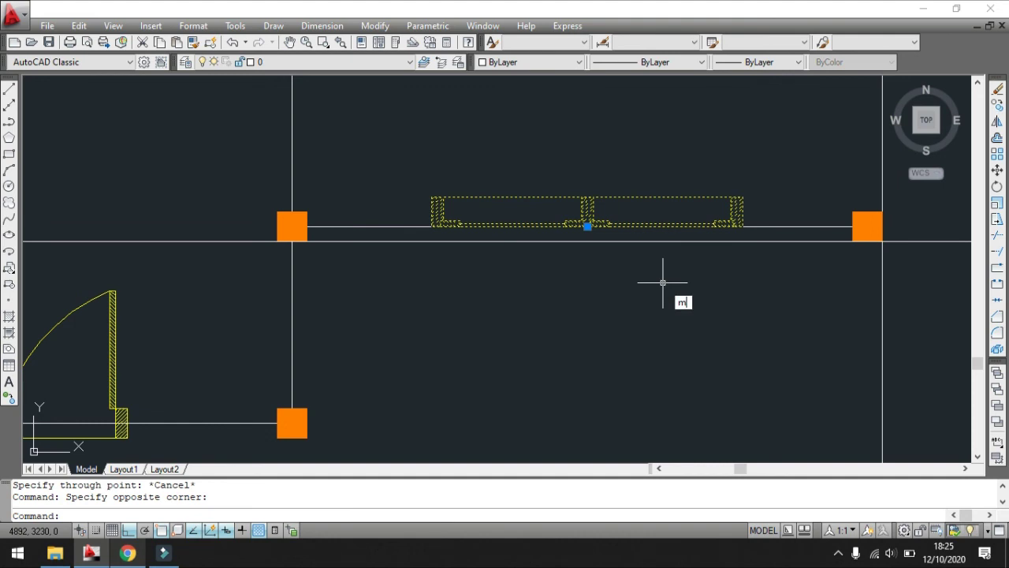
{"action": "key", "text": "Return"}
{"action": "scroll", "coordinate": [438, 238], "scroll_direction": "up", "scroll_amount": 5}
{"action": "left_click", "coordinate": [418, 207]}
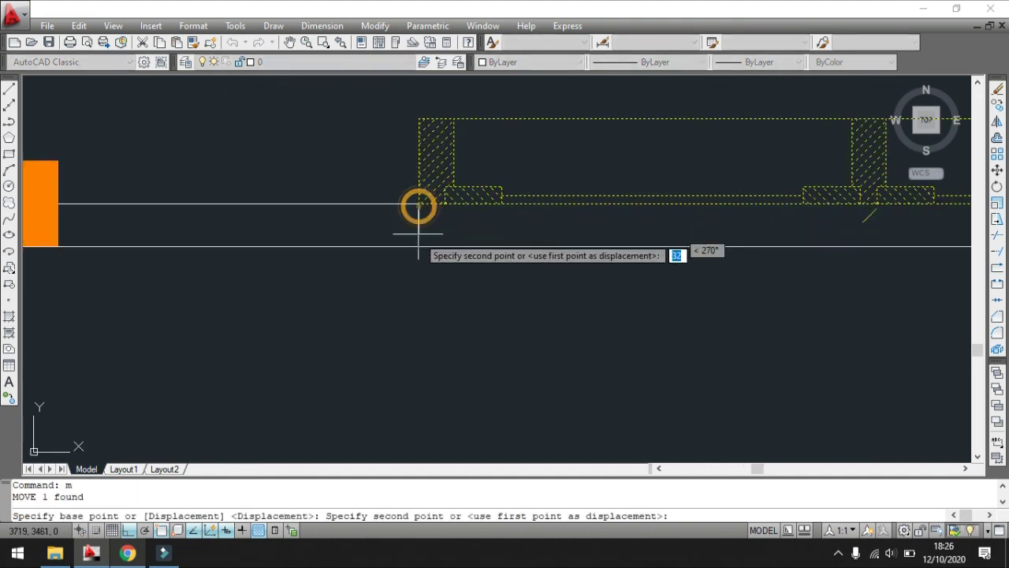
{"action": "left_click", "coordinate": [418, 245]}
{"action": "scroll", "coordinate": [418, 245], "scroll_direction": "down", "scroll_amount": 5}
{"action": "key", "text": "Escape"}
{"action": "key", "text": "Escape"}
- Erase the leftover horizontal helper line and bring the whole floor plan into view
{"action": "left_click_drag", "start_coordinate": [654, 299], "coordinate": [747, 235]}
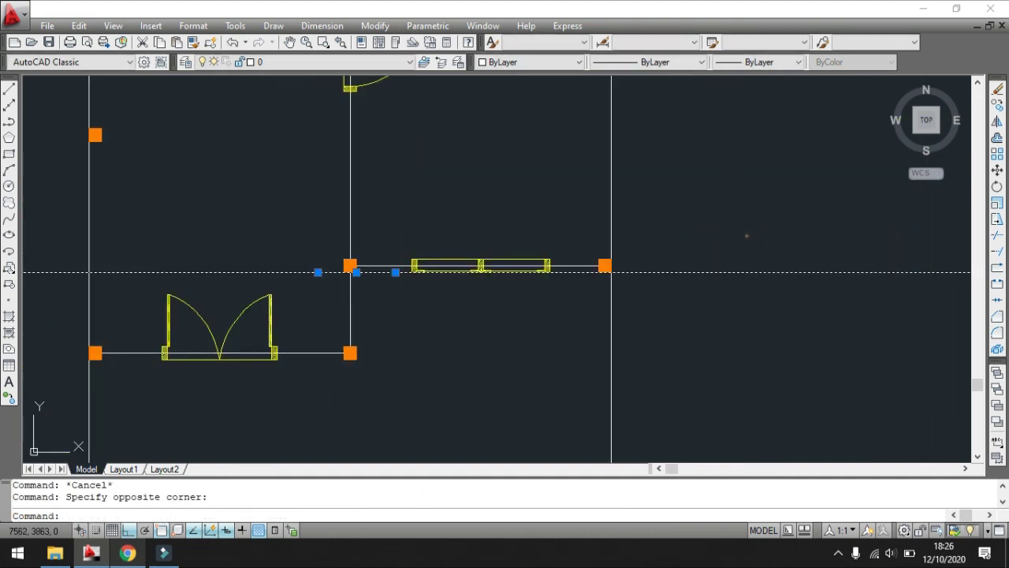
{"action": "key", "text": "Delete"}
{"action": "scroll", "coordinate": [709, 252], "scroll_direction": "down", "scroll_amount": 3}
{"action": "mouse_move", "coordinate": [683, 266]}
{"action": "middle_mouse_down"}
{"action": "mouse_move", "coordinate": [479, 314]}
{"action": "mouse_move", "coordinate": [459, 273]}
{"action": "mouse_move", "coordinate": [471, 242]}
{"action": "middle_mouse_up"}
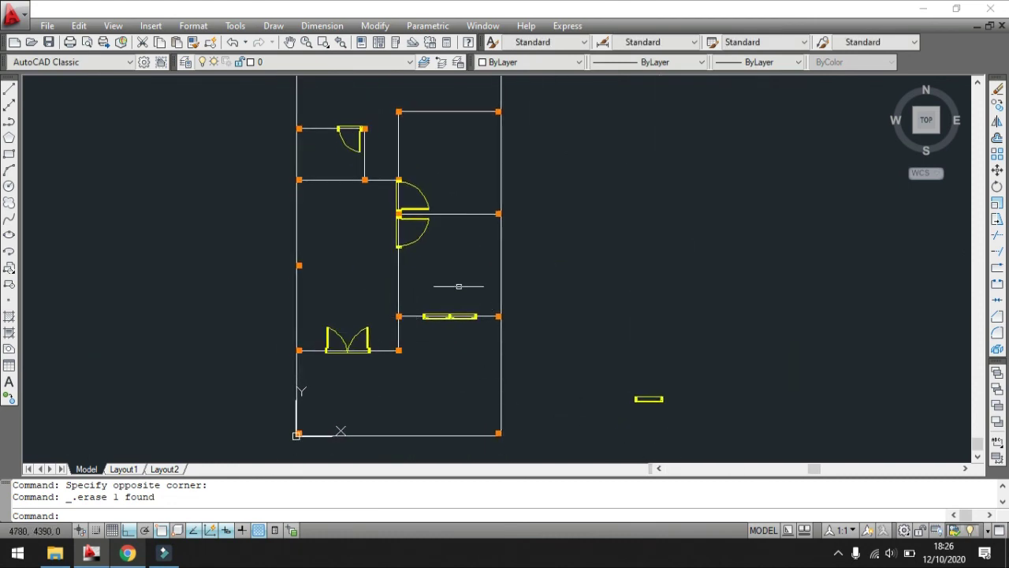
- Bring the floor plan into view and select the small 'kusen jendela single' window block
{"action": "scroll", "coordinate": [443, 200], "scroll_direction": "up", "scroll_amount": 3}
{"action": "scroll", "coordinate": [442, 229], "scroll_direction": "down", "scroll_amount": 4}
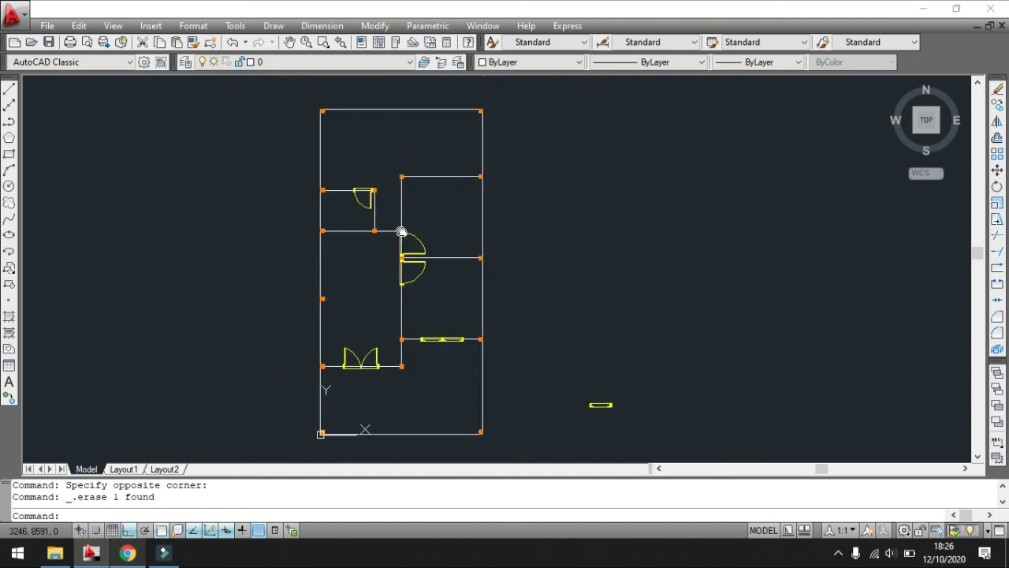
{"action": "scroll", "coordinate": [561, 394], "scroll_direction": "up", "scroll_amount": 3}
{"action": "middle_click_drag", "start_coordinate": [561, 394], "coordinate": [570, 242]}
{"action": "scroll", "coordinate": [252, 209], "scroll_direction": "up", "scroll_amount": 2}
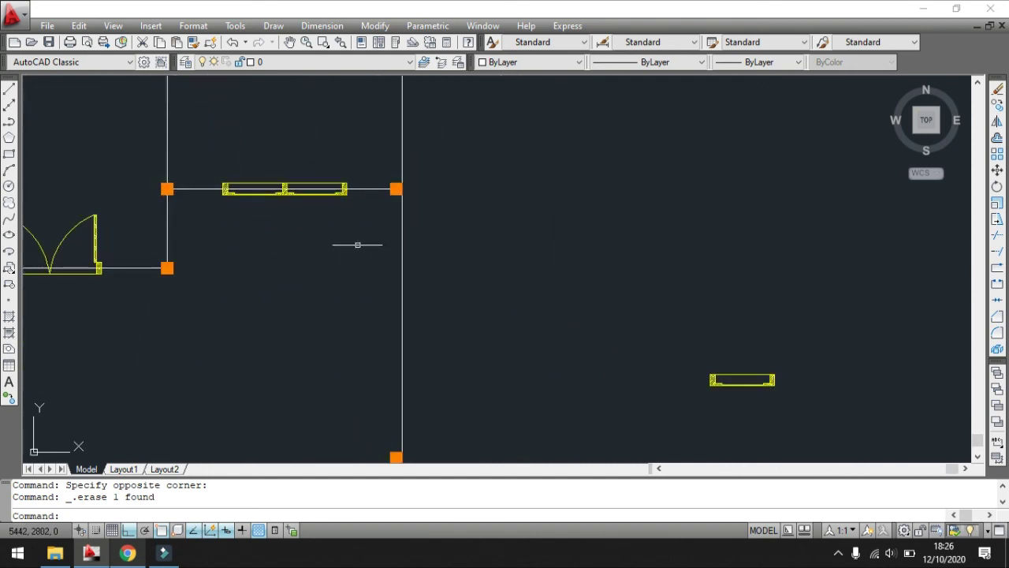
{"action": "scroll", "coordinate": [771, 441], "scroll_direction": "down", "scroll_amount": 2}
{"action": "left_click", "coordinate": [847, 414]}
{"action": "left_click", "coordinate": [680, 357]}
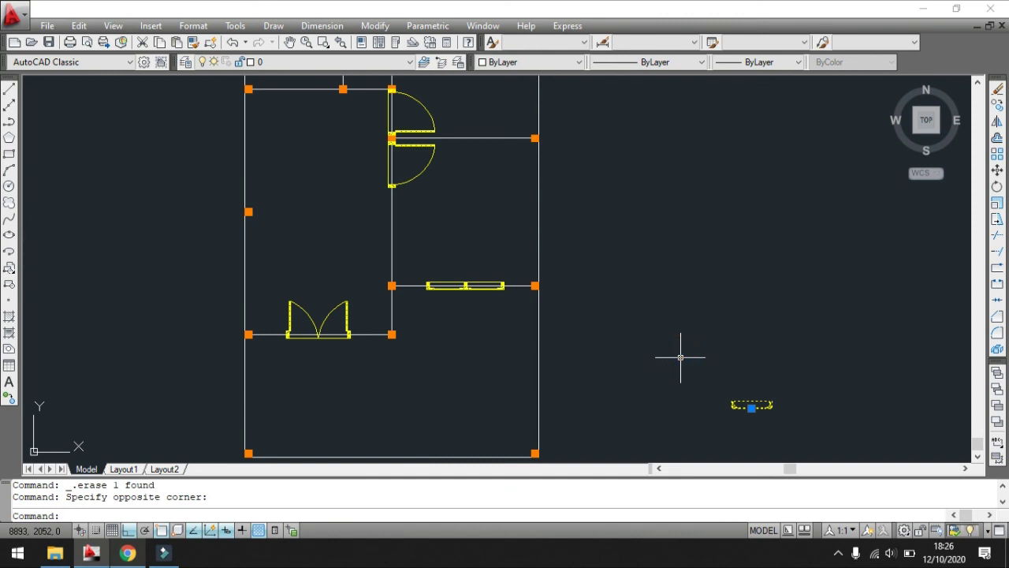
- Move the single window beside the room's right wall with Ortho off
{"action": "type", "text": "m"}
{"action": "key", "text": "Return"}
{"action": "scroll", "coordinate": [754, 401], "scroll_direction": "up", "scroll_amount": 3}
{"action": "scroll", "coordinate": [733, 411], "scroll_direction": "up", "scroll_amount": 3}
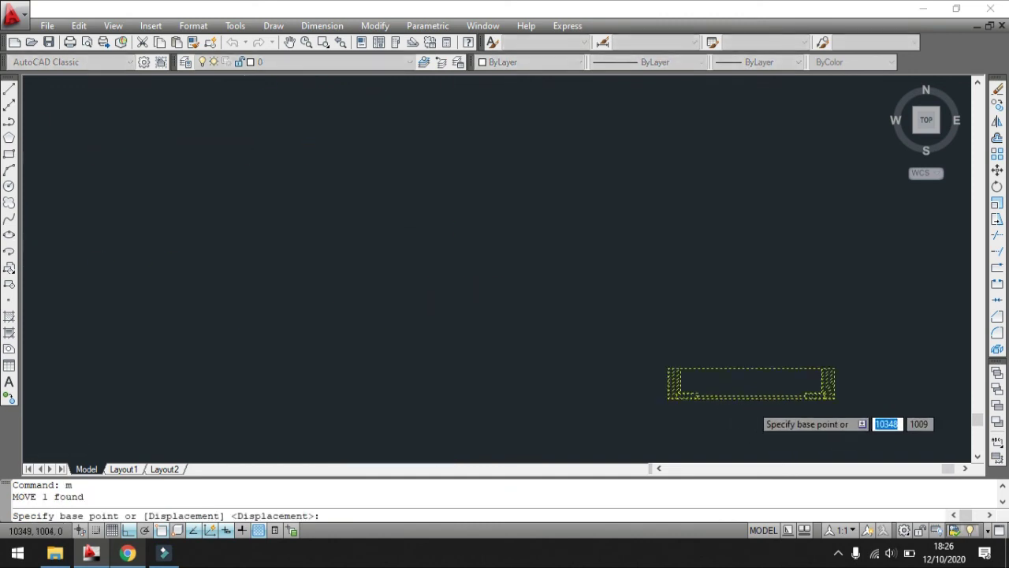
{"action": "left_click", "coordinate": [750, 396]}
{"action": "scroll", "coordinate": [789, 351], "scroll_direction": "down", "scroll_amount": 2}
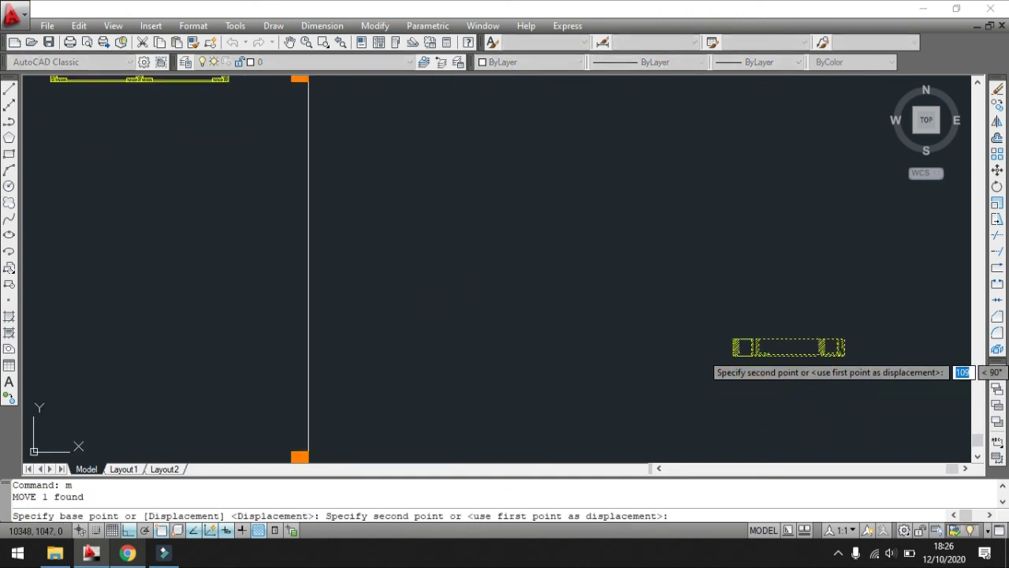
{"action": "scroll", "coordinate": [764, 355], "scroll_direction": "down", "scroll_amount": 1}
{"action": "scroll", "coordinate": [457, 277], "scroll_direction": "up", "scroll_amount": 1}
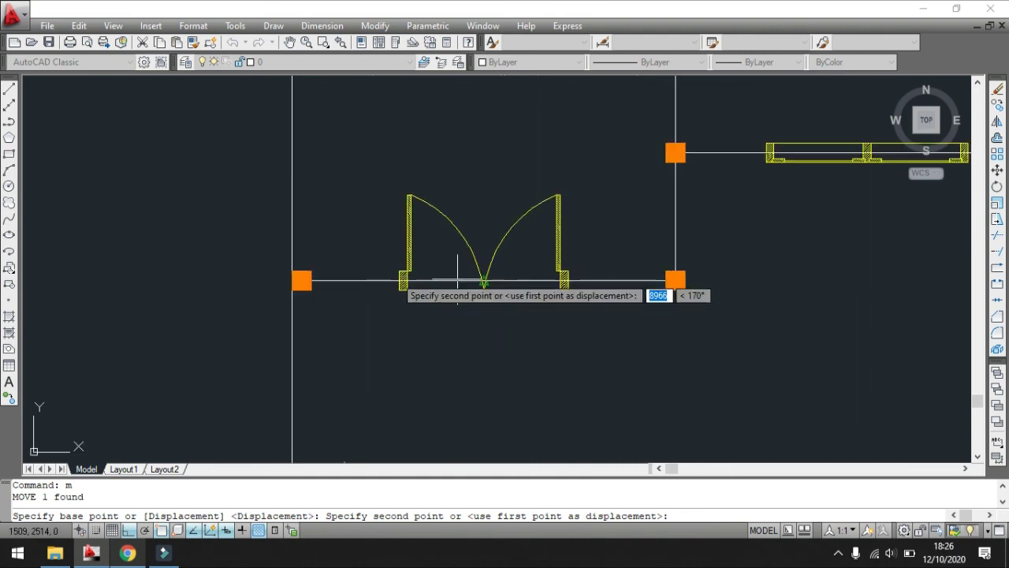
{"action": "scroll", "coordinate": [552, 237], "scroll_direction": "down", "scroll_amount": 3}
{"action": "scroll", "coordinate": [480, 419], "scroll_direction": "down", "scroll_amount": 2}
{"action": "scroll", "coordinate": [520, 364], "scroll_direction": "up", "scroll_amount": 3}
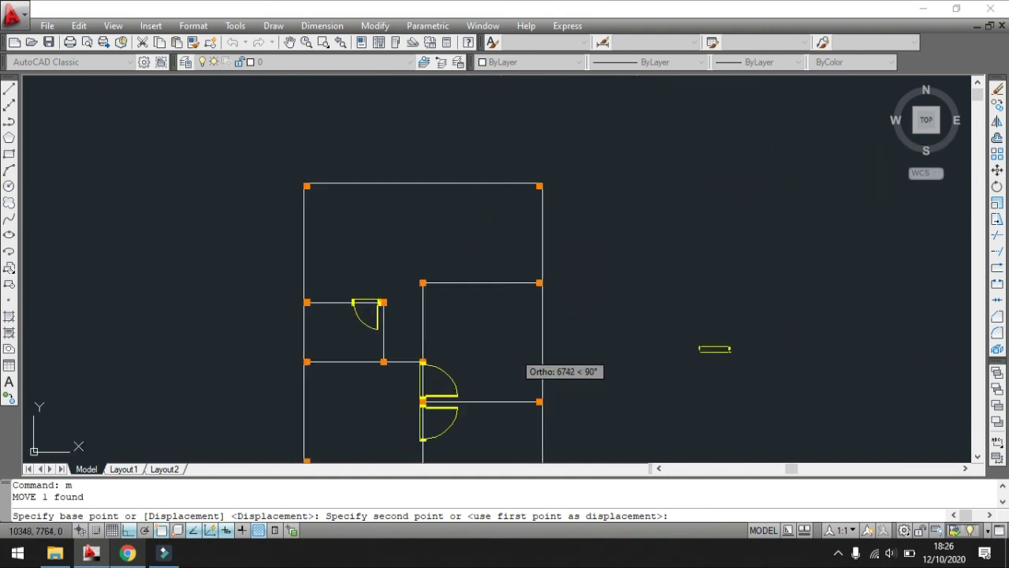
{"action": "scroll", "coordinate": [552, 359], "scroll_direction": "down", "scroll_amount": 4}
{"action": "scroll", "coordinate": [544, 406], "scroll_direction": "up", "scroll_amount": 7}
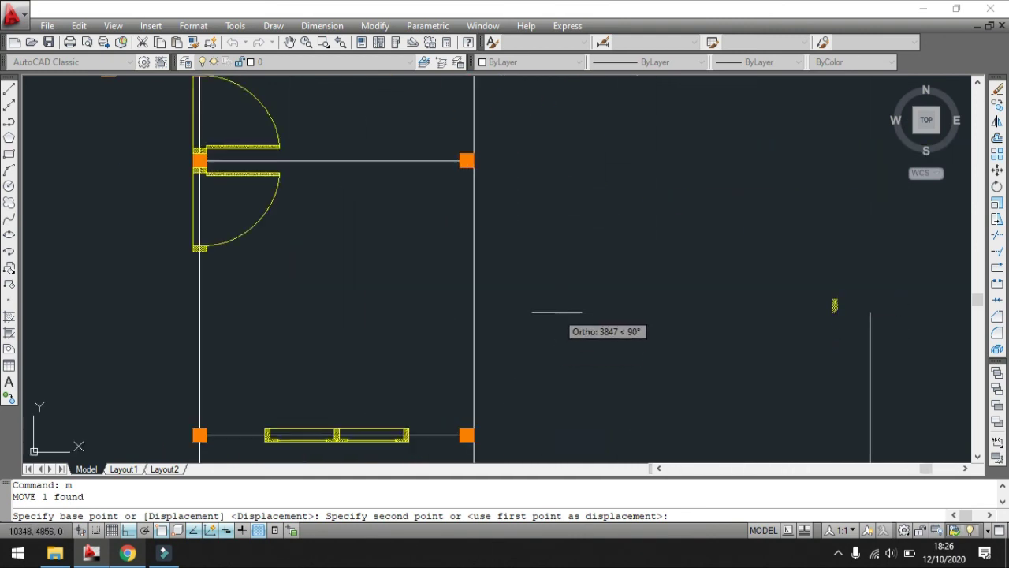
{"action": "key", "text": "F8"}
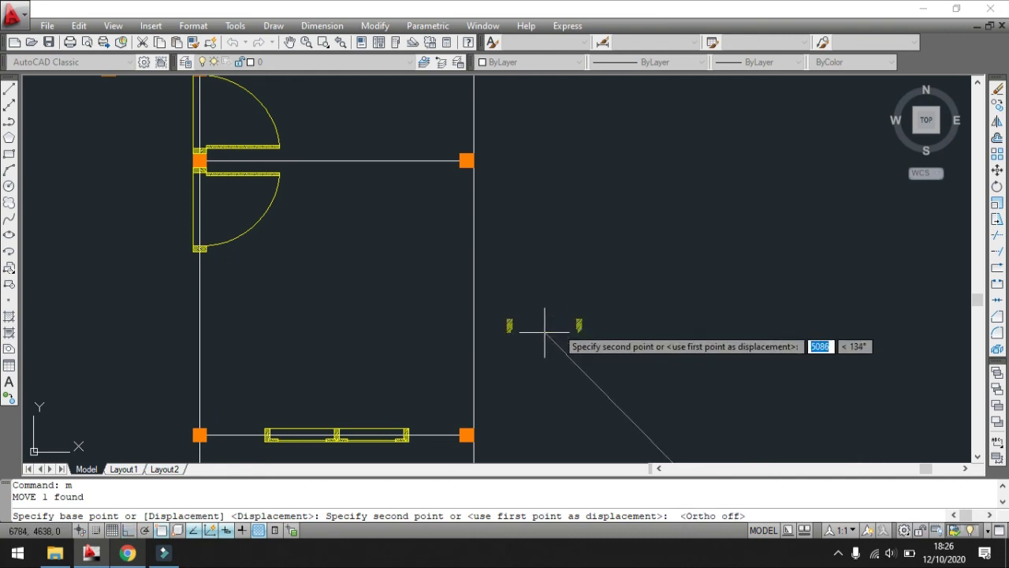
{"action": "left_click", "coordinate": [583, 328]}
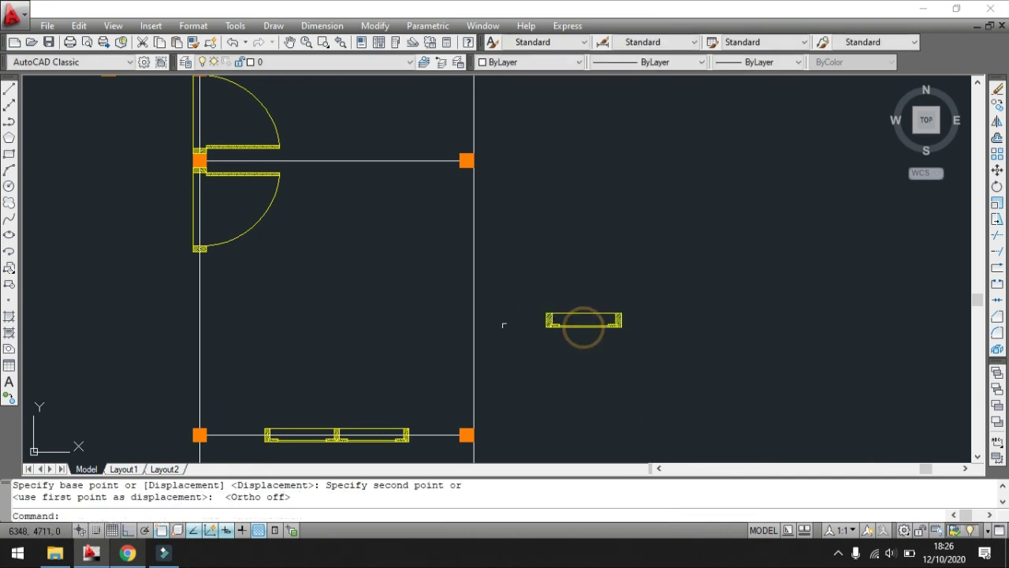
- Select the single window again to begin rotating it
{"action": "left_click", "coordinate": [681, 366]}
{"action": "left_click", "coordinate": [519, 260]}
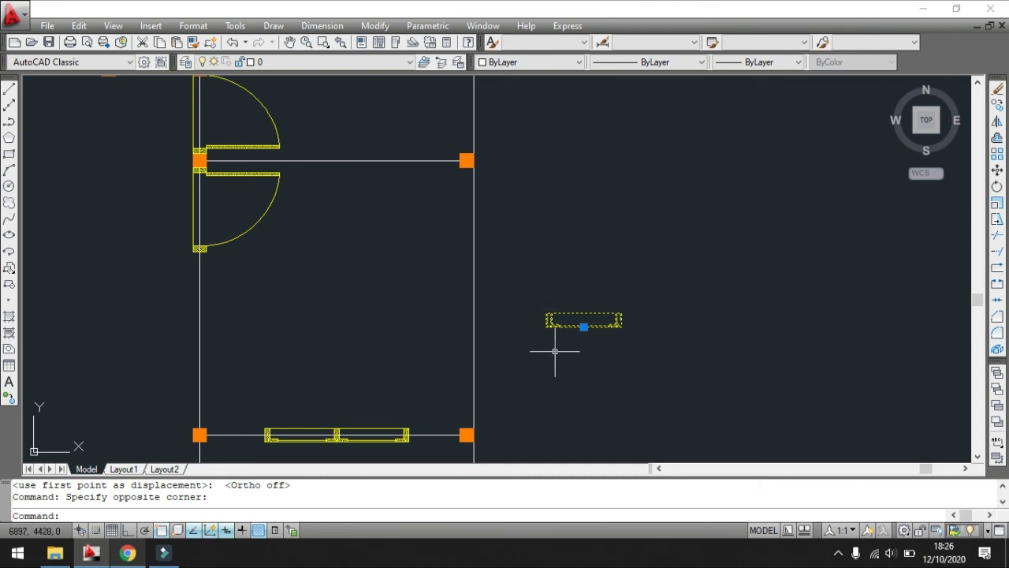
{"action": "type", "text": "ro"}
{"action": "key", "text": "Return"}
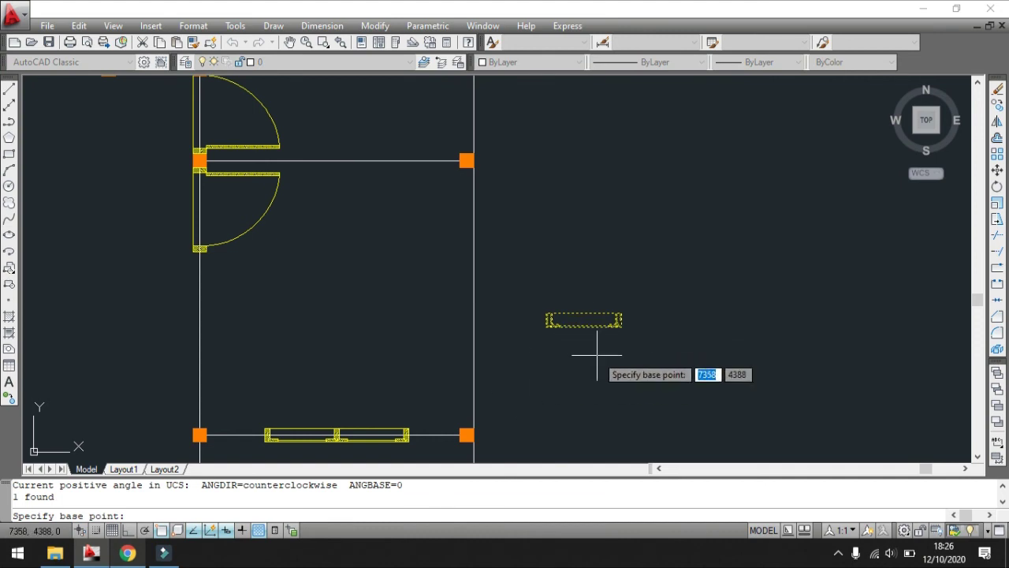
- Rotate the single window 90° upright with Ortho on
{"action": "left_click", "coordinate": [587, 341]}
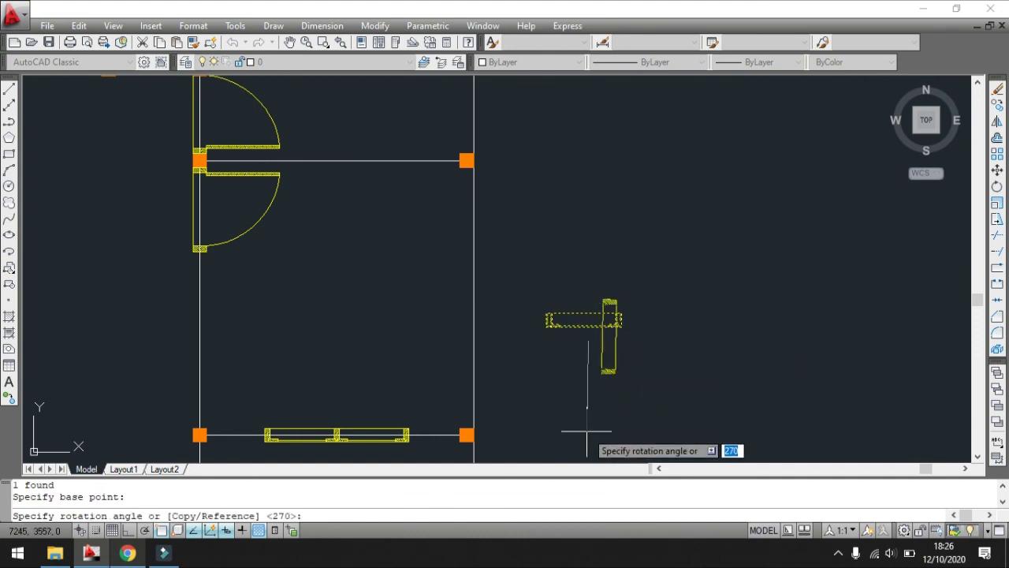
{"action": "key", "text": "F8"}
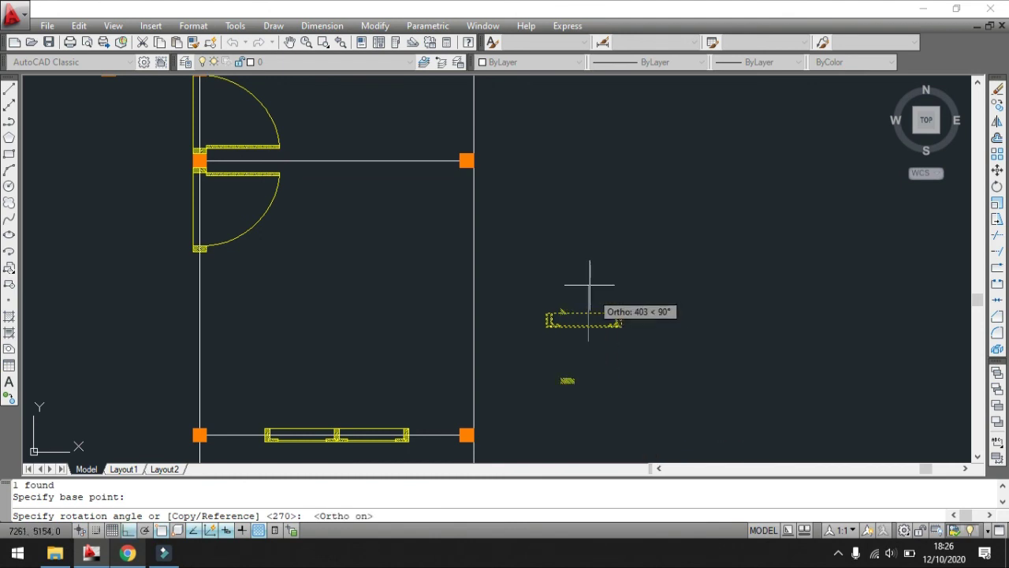
{"action": "left_click", "coordinate": [587, 274]}
- Move the upright window onto the room's right wall line
{"action": "left_click", "coordinate": [597, 412]}
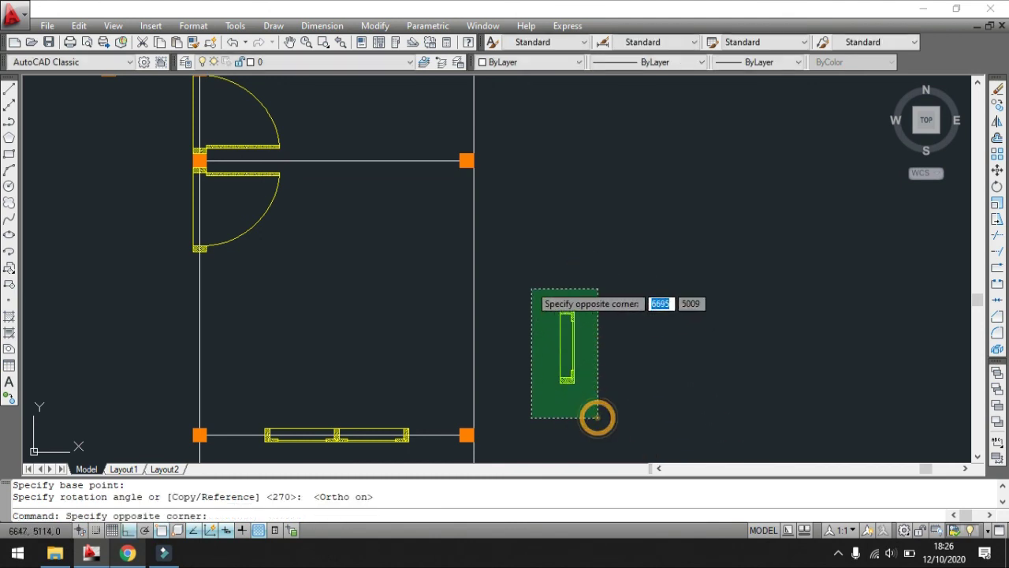
{"action": "left_click", "coordinate": [525, 274]}
{"action": "type", "text": "m"}
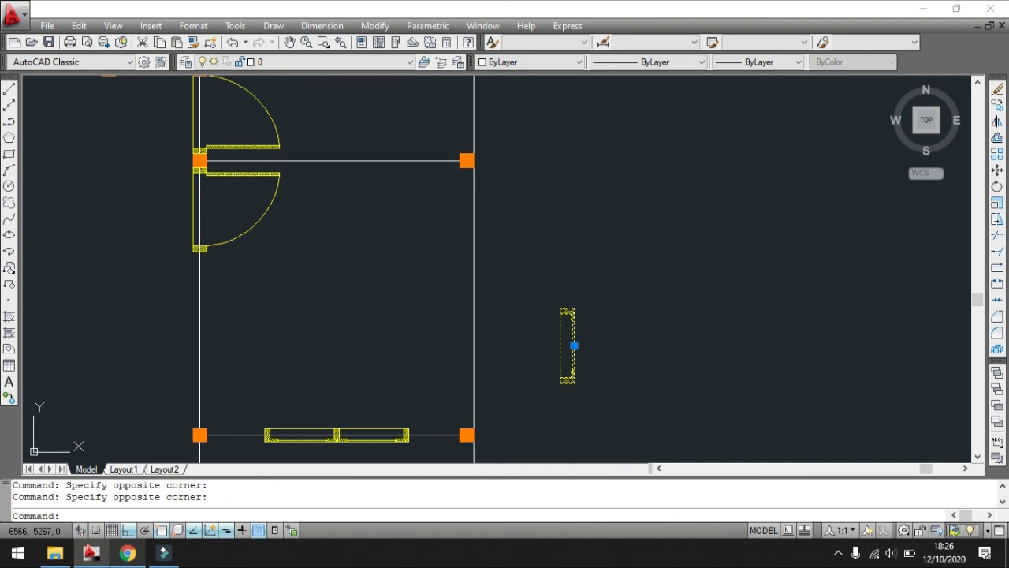
{"action": "key", "text": "Return"}
{"action": "left_click", "coordinate": [561, 345]}
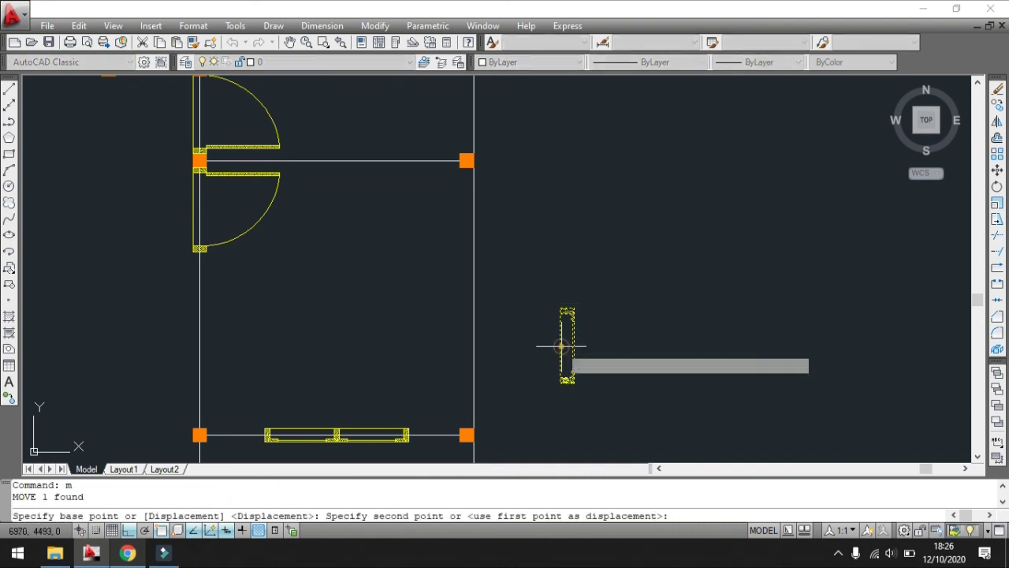
{"action": "left_click", "coordinate": [473, 298]}
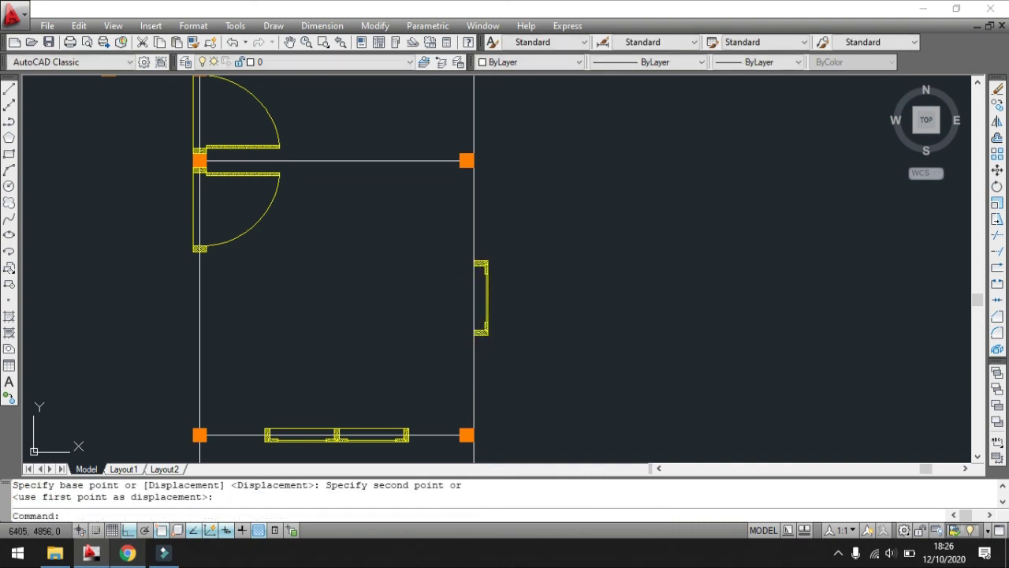
- Shift the window by its corner so it sits within the right wall
{"action": "scroll", "coordinate": [469, 286], "scroll_direction": "up", "scroll_amount": 1}
{"action": "scroll", "coordinate": [473, 290], "scroll_direction": "down", "scroll_amount": 5}
{"action": "scroll", "coordinate": [505, 299], "scroll_direction": "up", "scroll_amount": 5}
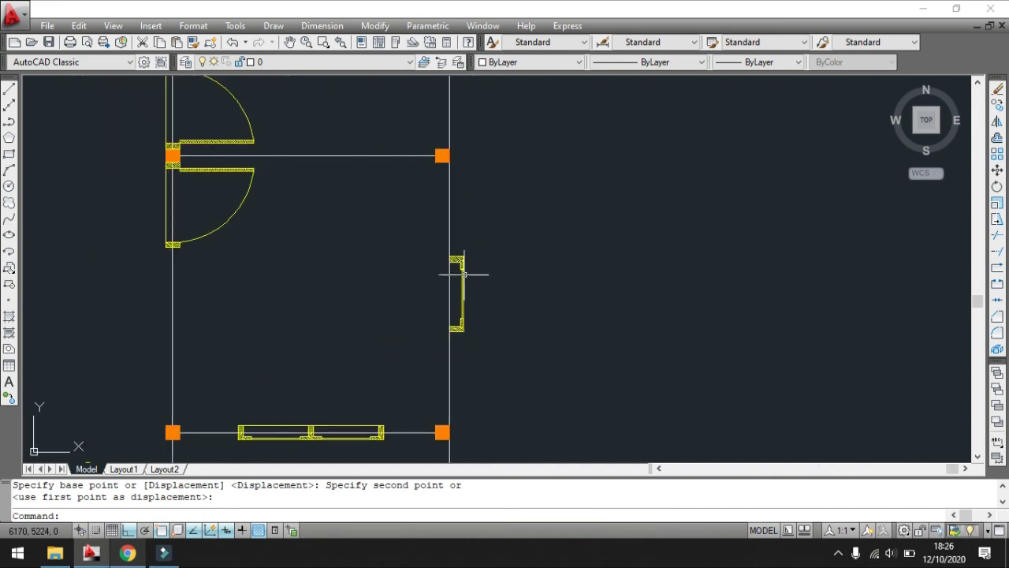
{"action": "scroll", "coordinate": [474, 272], "scroll_direction": "up", "scroll_amount": 5}
{"action": "left_click", "coordinate": [484, 268]}
{"action": "left_click", "coordinate": [454, 235]}
{"action": "type", "text": "m"}
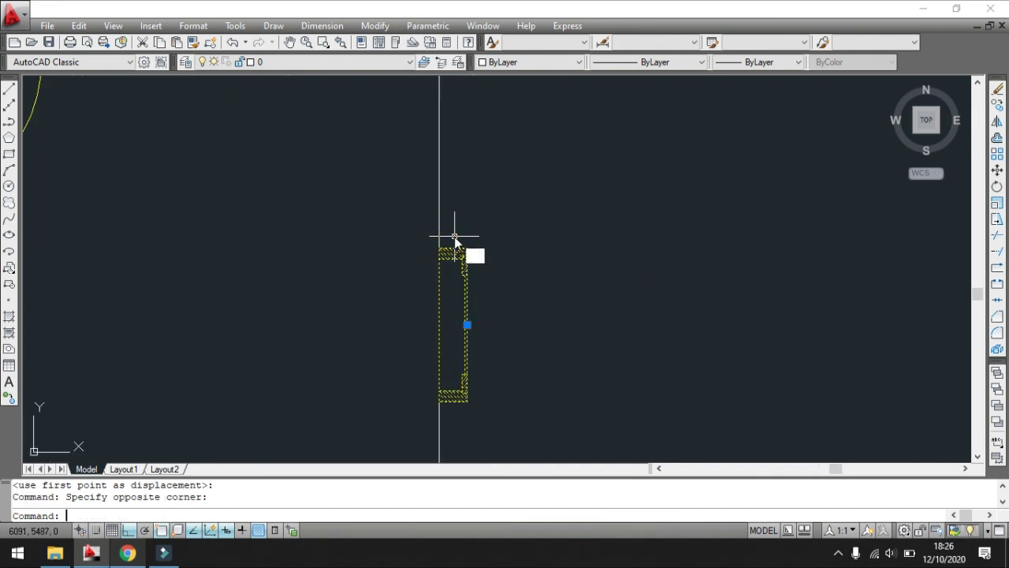
{"action": "key", "text": "Return"}
{"action": "left_click", "coordinate": [466, 249]}
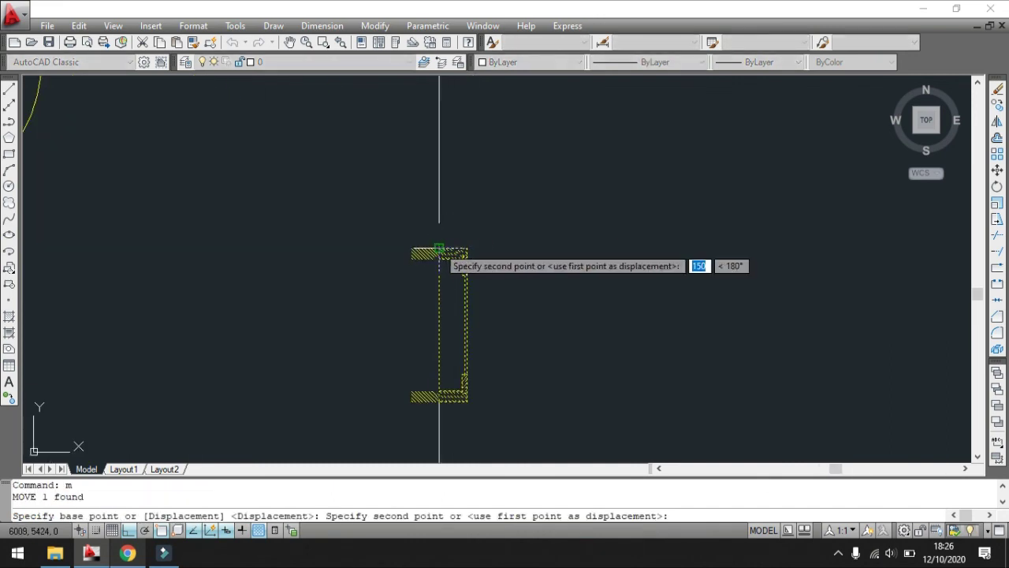
{"action": "left_click", "coordinate": [454, 253]}
- Clear the selection and zoom out to view the floor plan
{"action": "key", "text": "Escape"}
{"action": "key", "text": "Escape"}
{"action": "scroll", "coordinate": [544, 248], "scroll_direction": "down", "scroll_amount": 5}
{"action": "scroll", "coordinate": [544, 248], "scroll_direction": "down", "scroll_amount": 6}
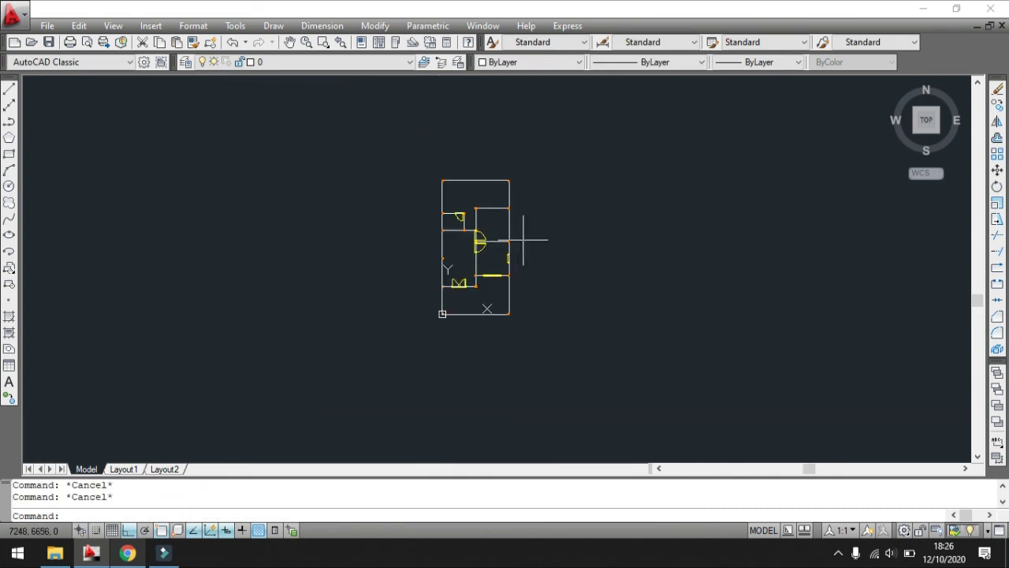
{"action": "scroll", "coordinate": [473, 260], "scroll_direction": "up", "scroll_amount": 3}
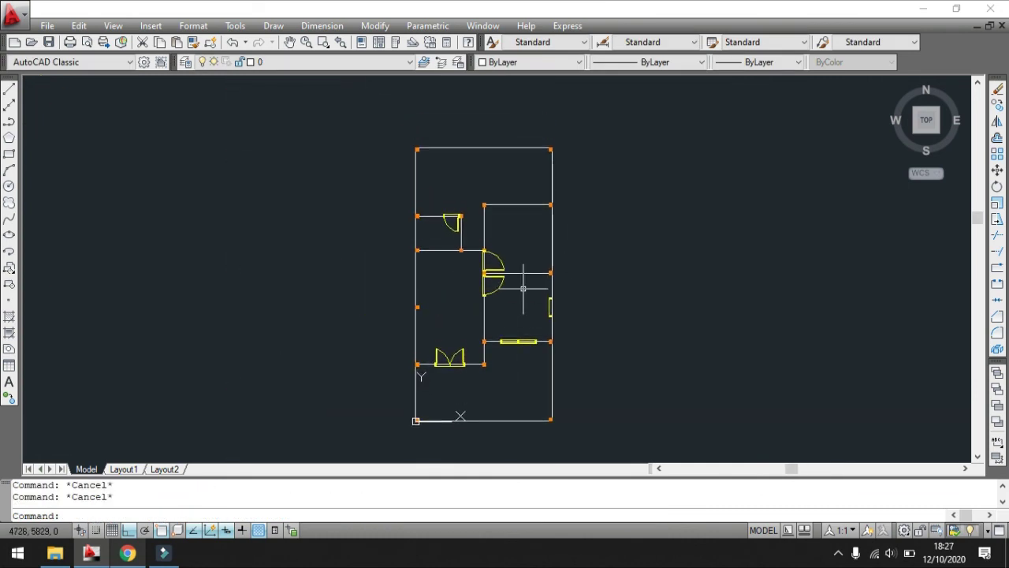